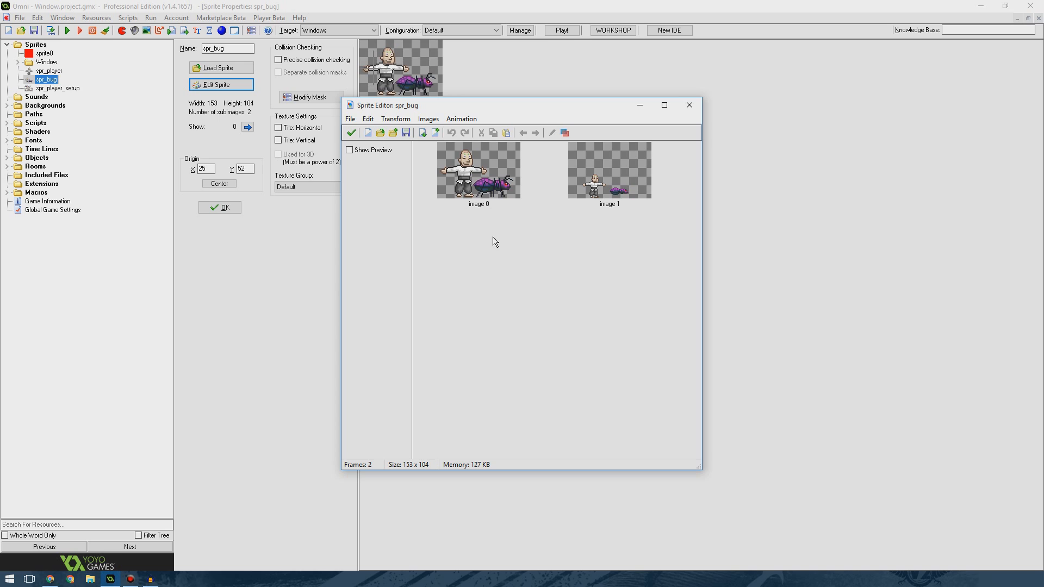
Open the bug sprite's first image in the image editor and zoom in to 800%.
double_click(492, 194)
double_click(510, 84)
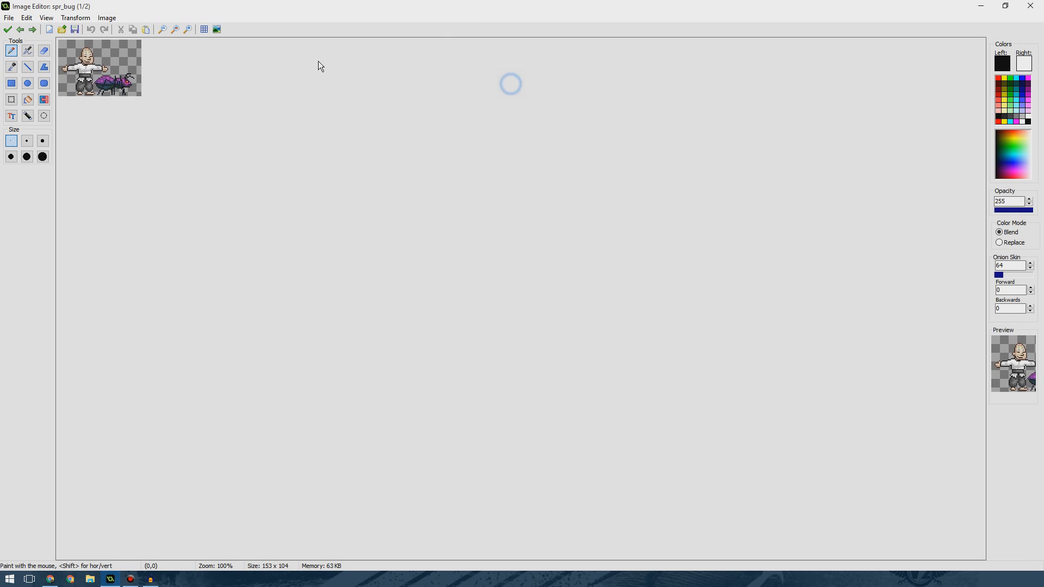
left_click(188, 31)
left_click(188, 30)
left_click(187, 30)
left_click(188, 30)
left_click(188, 31)
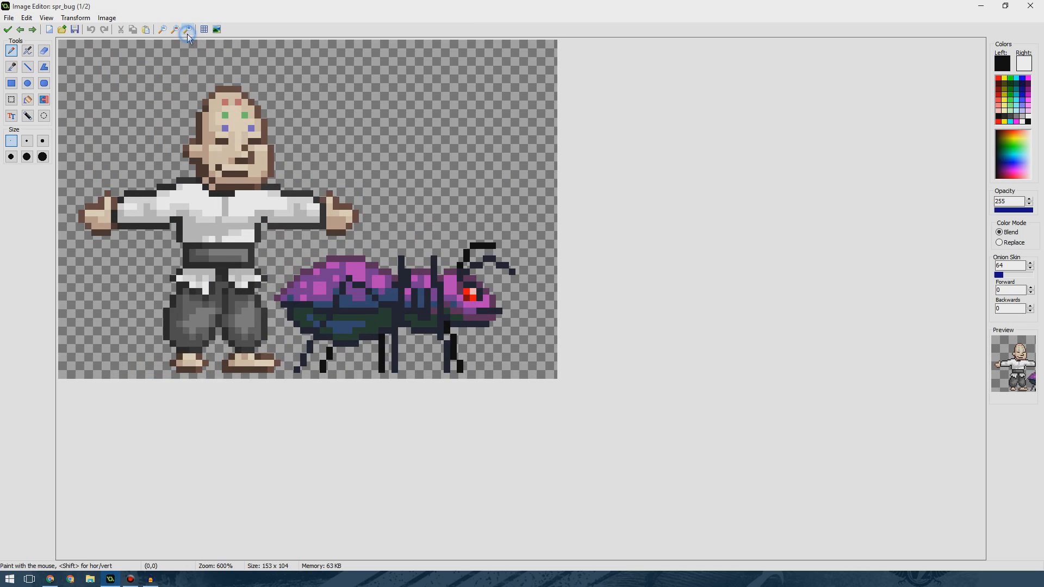
left_click(188, 31)
left_click(188, 31)
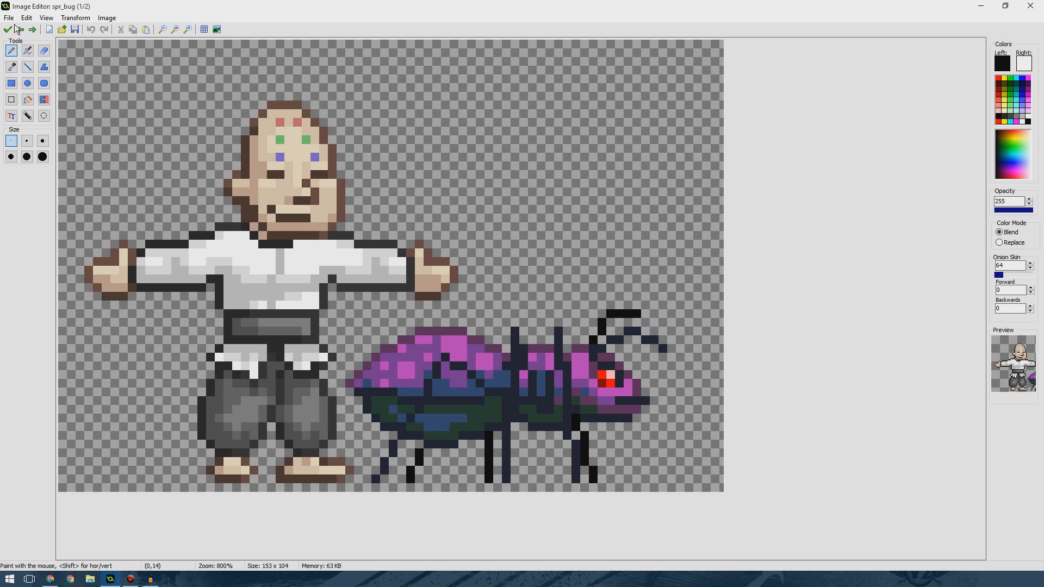
Open the sprite's second image in the image editor and zoom in to 1000%.
left_click(32, 29)
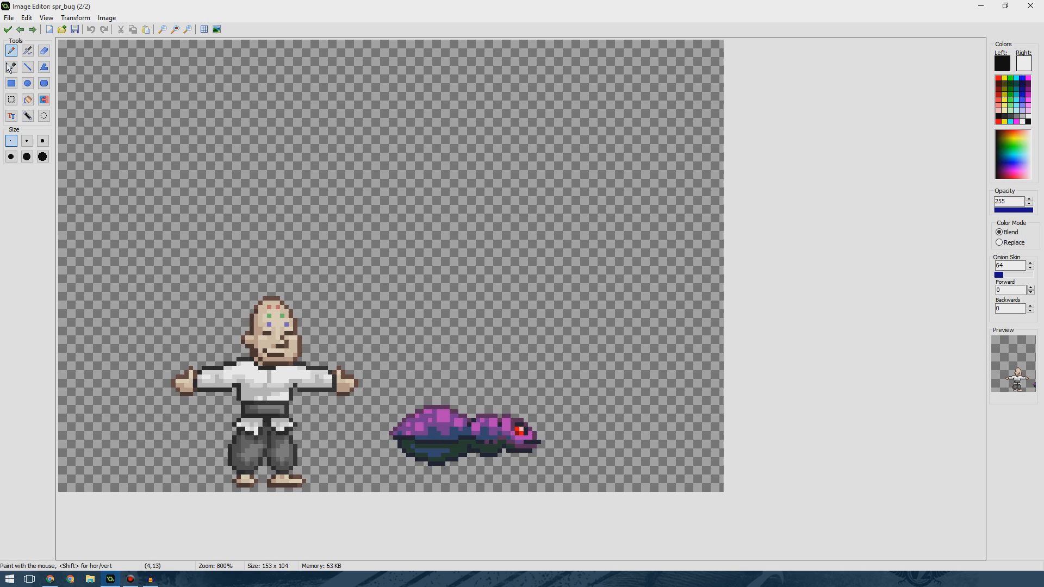
left_click(8, 30)
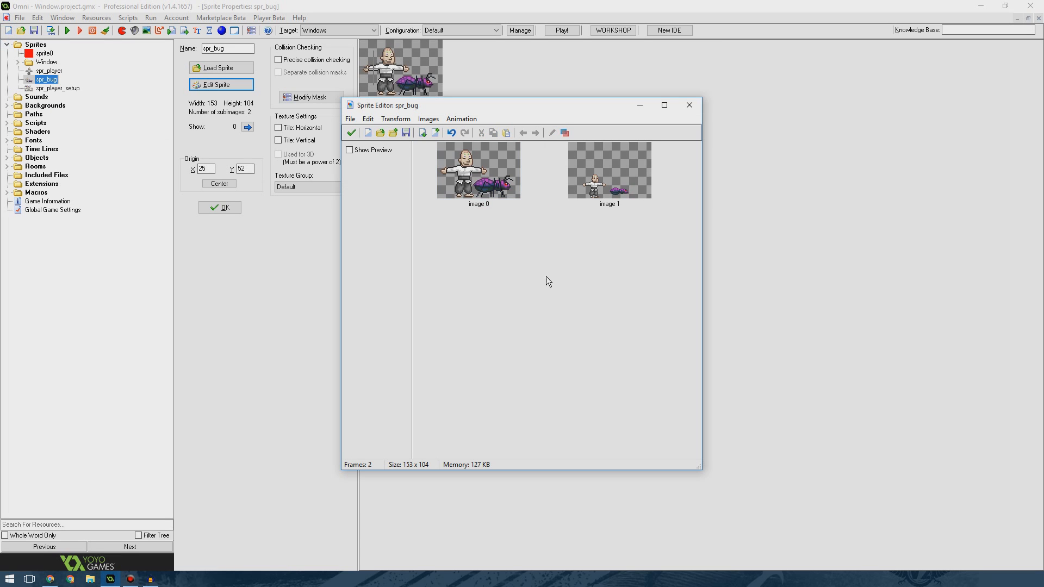
double_click(609, 203)
left_click(189, 28)
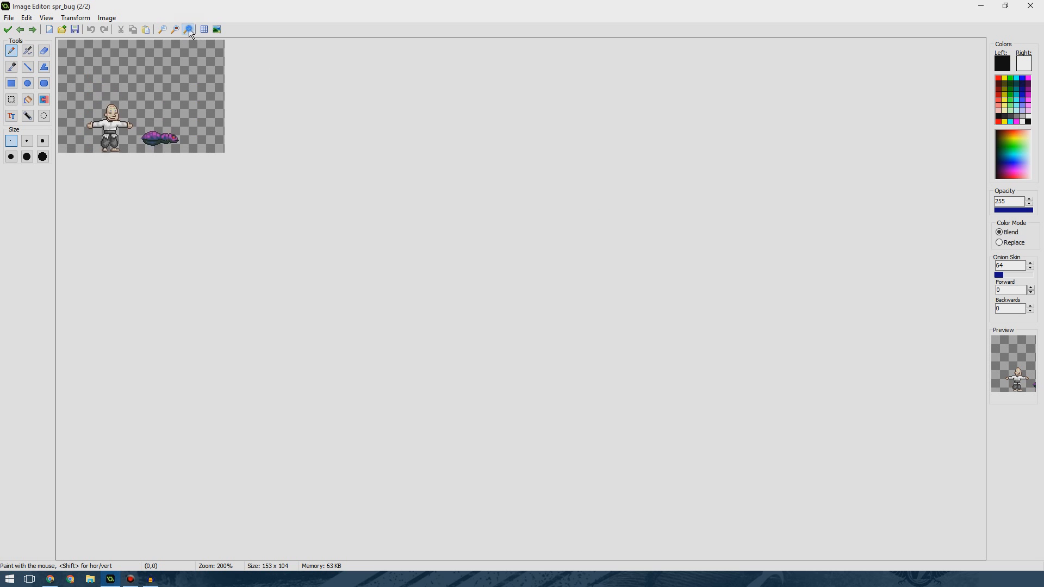
left_click(188, 28)
left_click(188, 29)
left_click(188, 29)
left_click(188, 28)
left_click(188, 28)
left_click(188, 28)
scroll(584, 250, "down", 5)
scroll(584, 250, "up", 5)
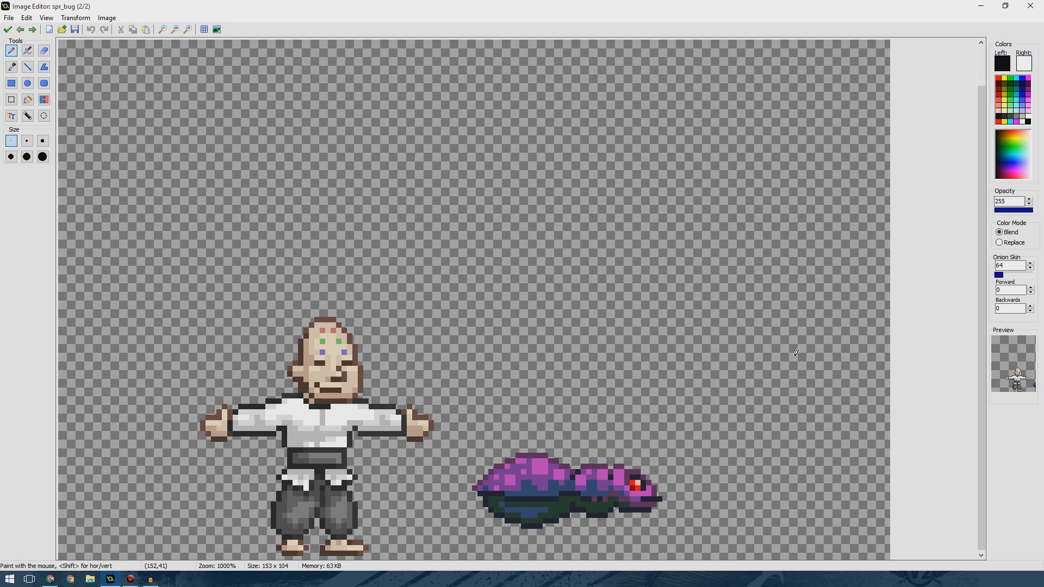
Select the flattened bug and move it up toward the top of the canvas.
left_click(16, 100)
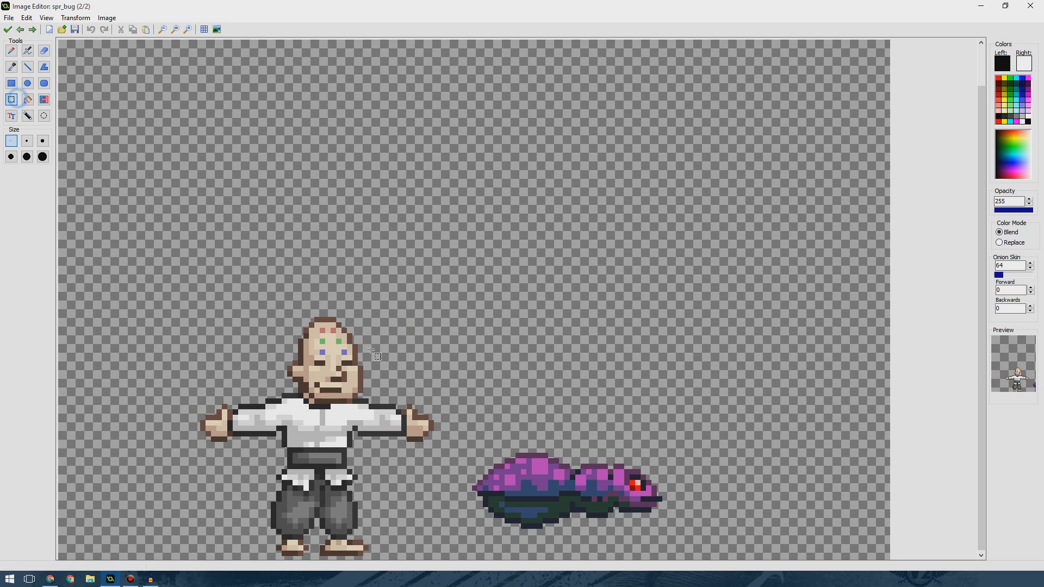
left_click_drag(467, 442, 674, 538)
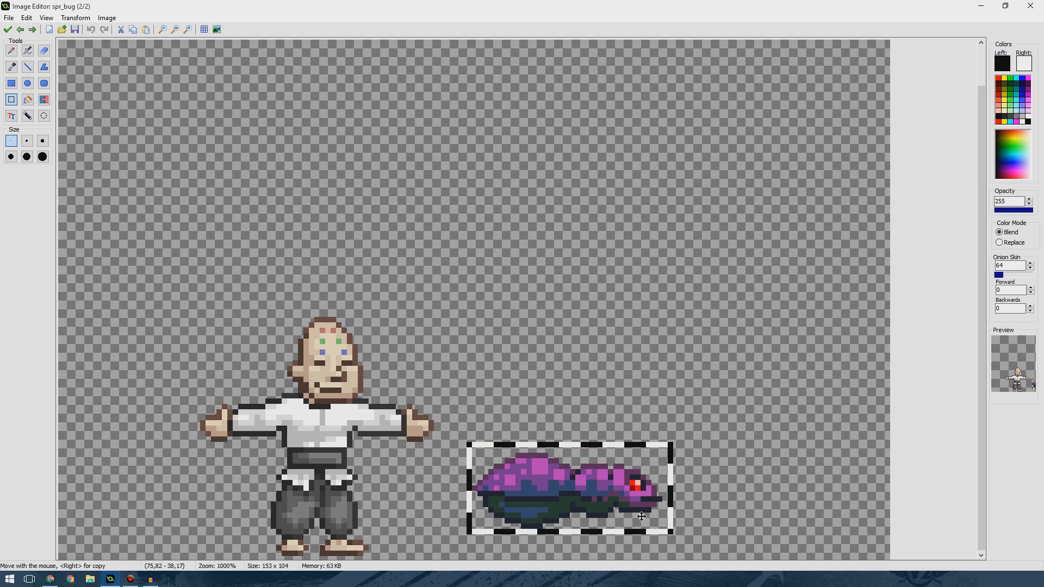
left_click_drag(636, 509, 600, 229)
scroll(599, 270, "up", 2)
scroll(600, 270, "down", 1)
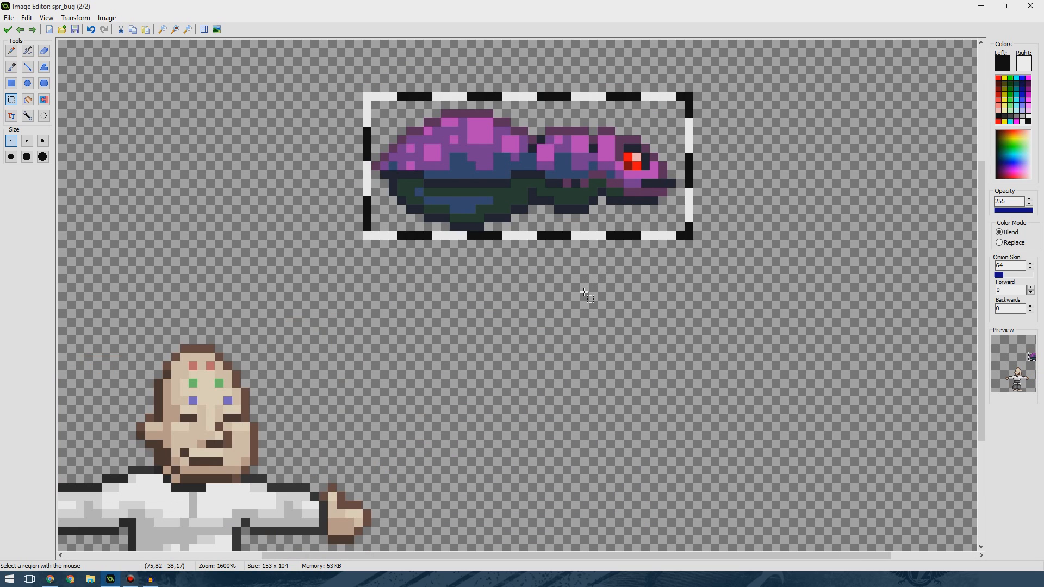
Separate the bug's rear abdomen by copying it to the upper left and deleting it from the original.
left_click_drag(981, 305, 979, 237)
left_click_drag(575, 305, 584, 262)
left_click(28, 66)
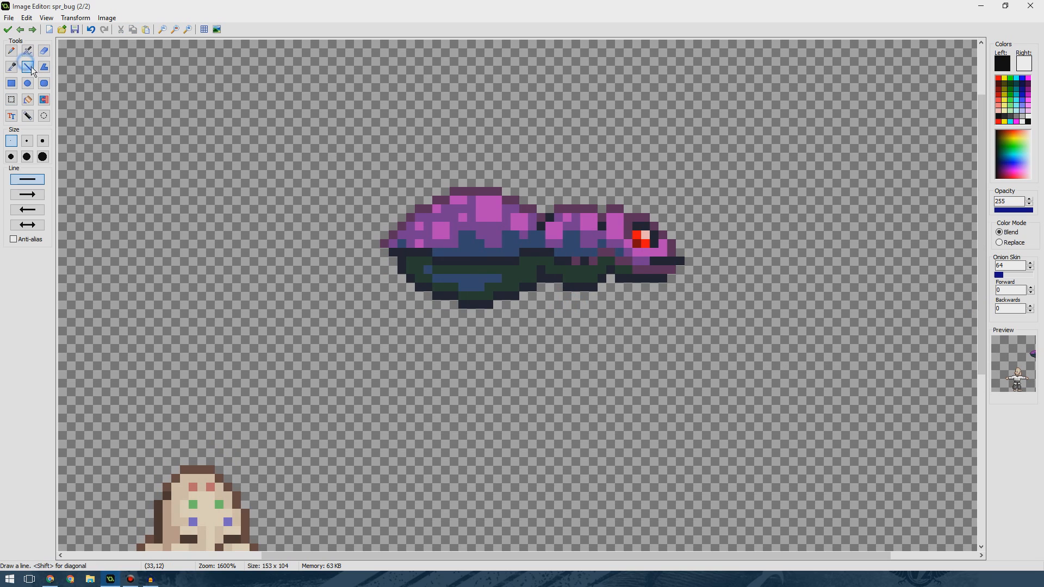
left_click(11, 99)
left_click_drag(338, 140, 543, 332)
key("ctrl+c")
key("ctrl+v")
left_click_drag(191, 135, 234, 179)
left_click(318, 202)
mouse_move(363, 144)
left_mouse_down()
mouse_move(497, 252)
mouse_move(541, 340)
left_mouse_up()
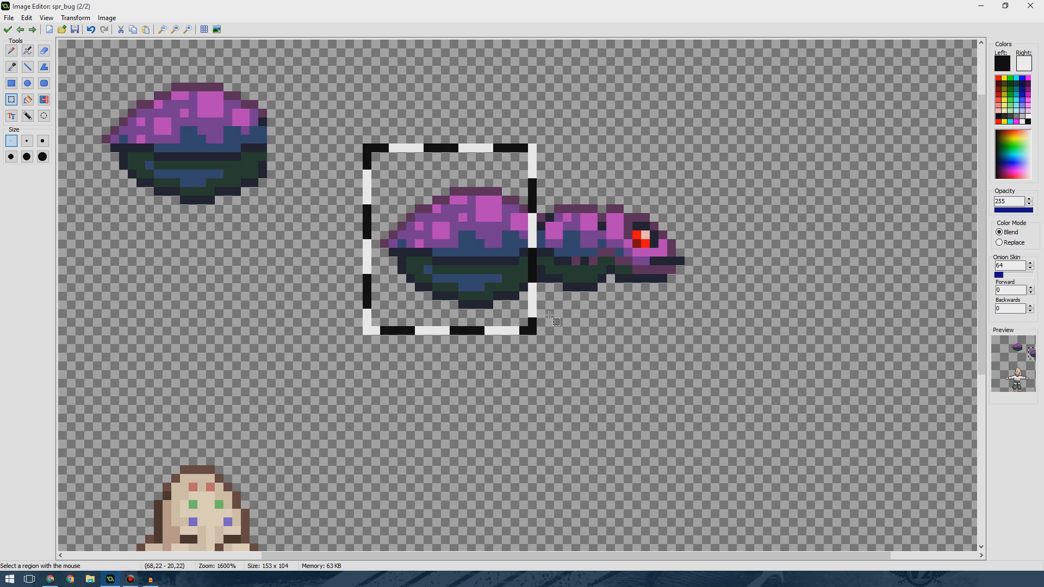
key("Delete")
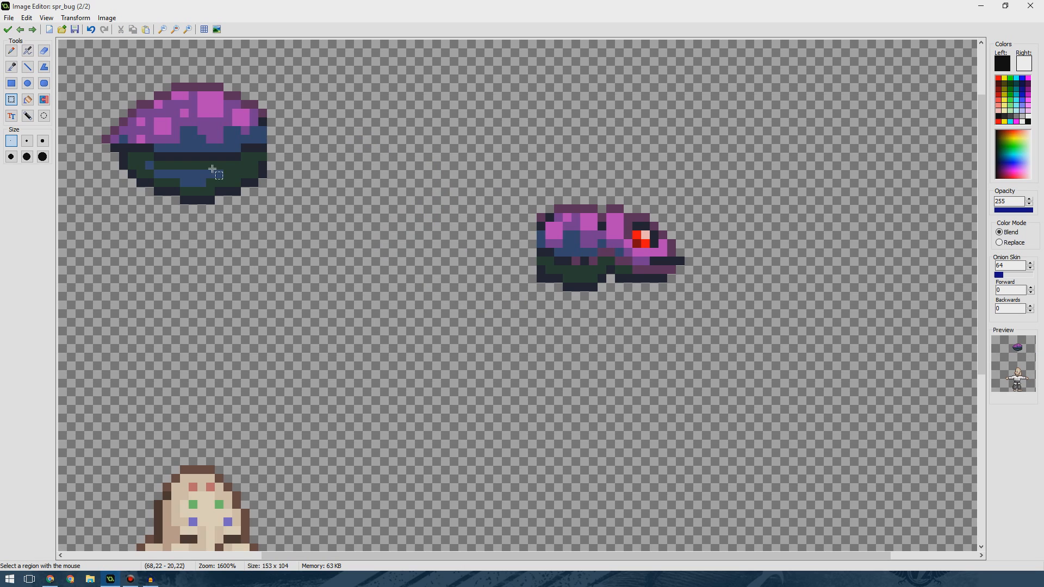
Fill in dark outline pixels along the cut right edge of the abdomen, picking colours from the sprite.
left_click(25, 68)
key("ctrl")
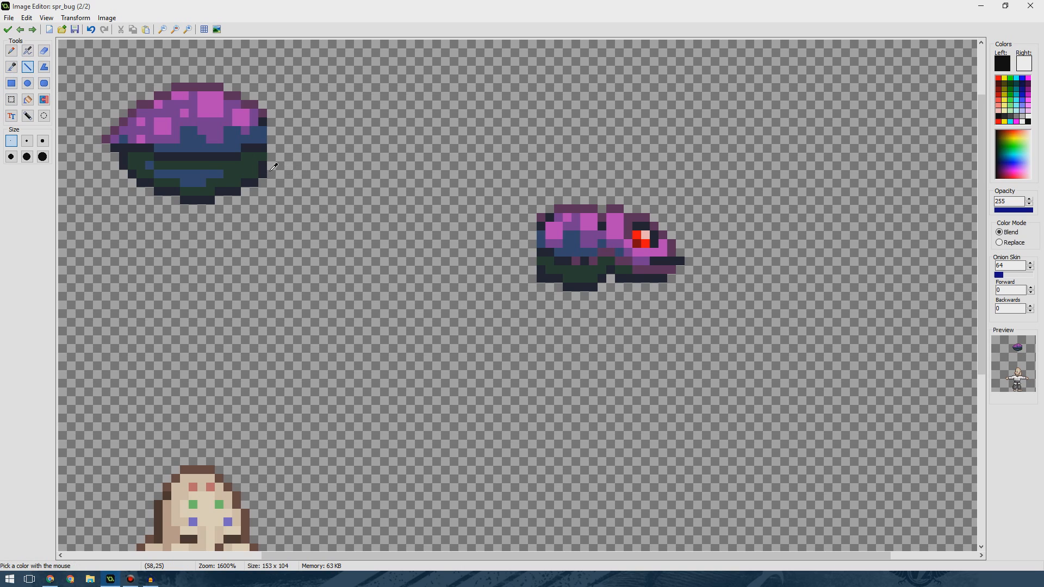
left_click(265, 170, "ctrl")
left_click(271, 158)
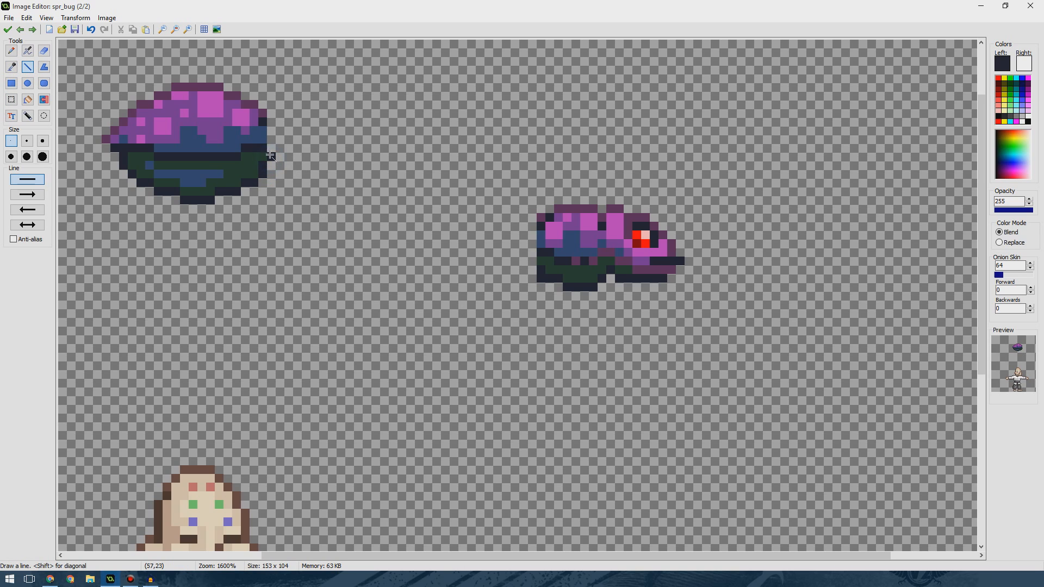
left_click(258, 147, "ctrl")
left_click(271, 148)
left_click(271, 135, "ctrl")
key("ctrl")
left_click(270, 159, "ctrl")
left_click(279, 139)
Separate the bug's head by copying it to the right and deleting it from the thorax.
left_click(11, 100)
left_click_drag(706, 280, 611, 203)
left_click_drag(750, 310, 599, 188)
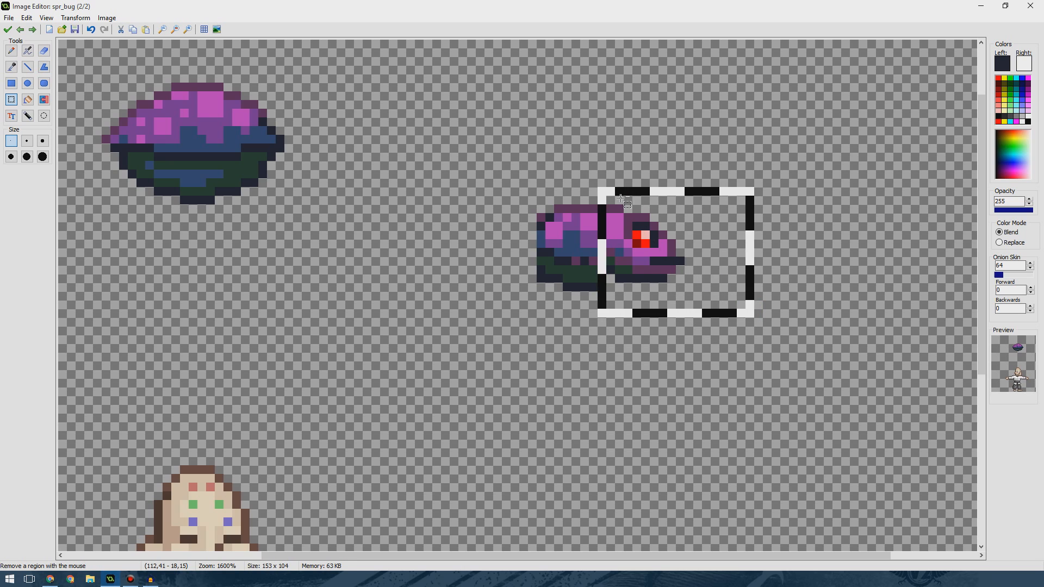
key("ctrl+c")
key("ctrl+v")
left_click_drag(103, 81, 782, 156)
left_click_drag(718, 299, 610, 179)
key("Delete")
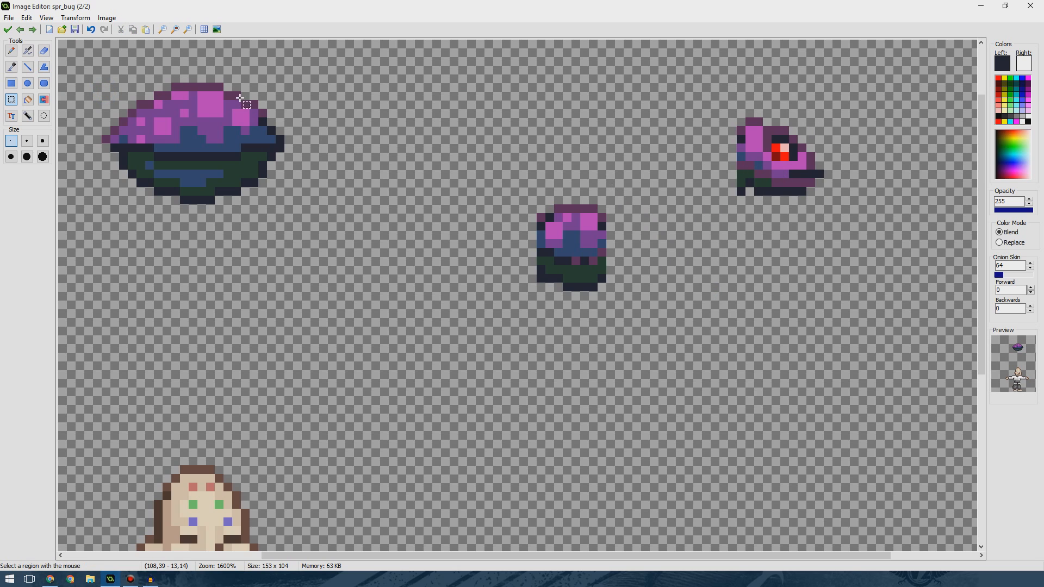
Touch up the head's cut left edge pixel by pixel with colours picked from the sprite.
left_click(28, 66)
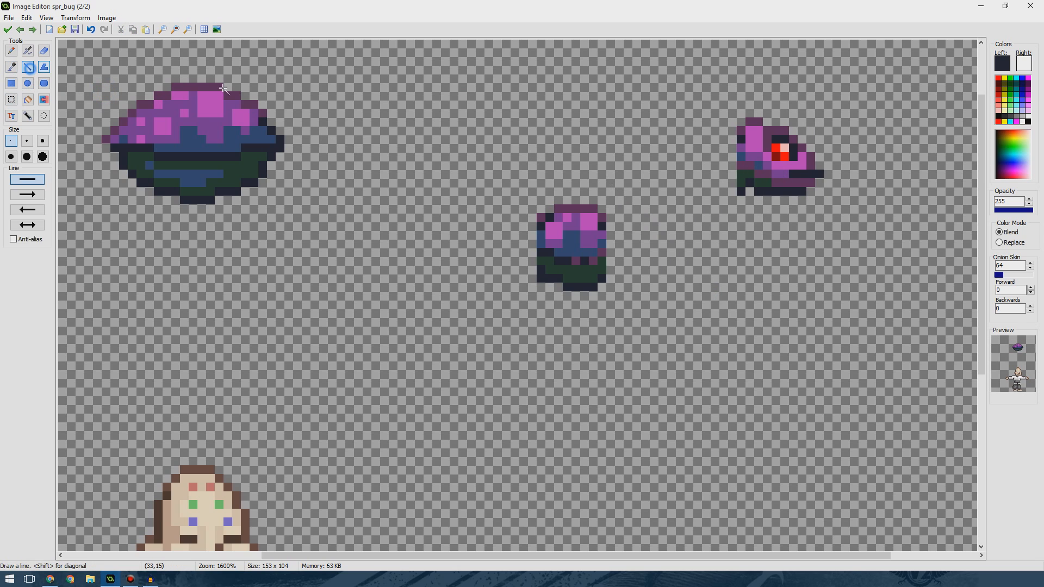
left_click(742, 146, "ctrl")
left_click(735, 147)
left_click(738, 141, "ctrl")
left_click(732, 147)
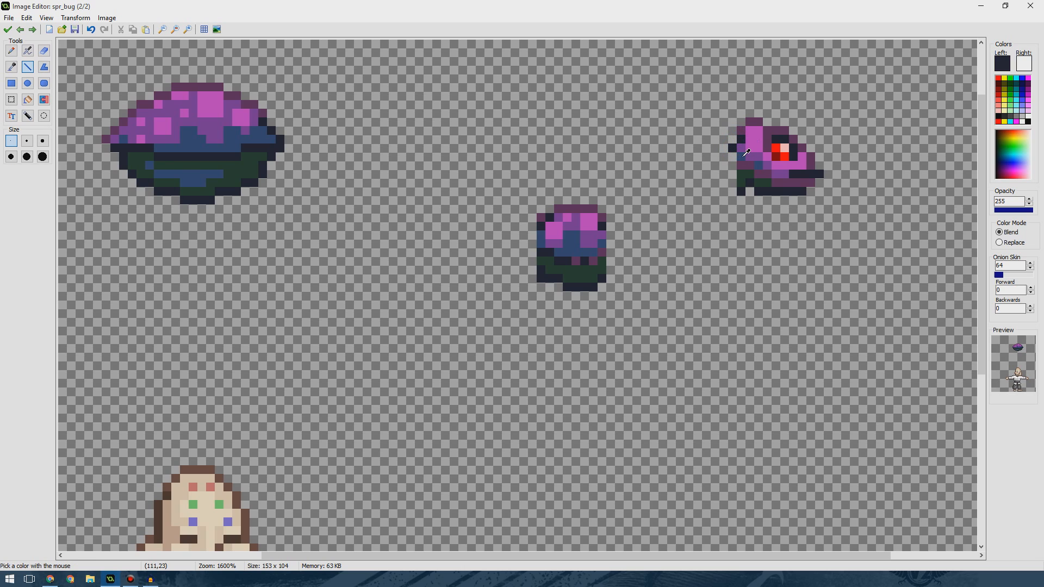
left_click(746, 153, "ctrl")
left_click(733, 165)
left_click(740, 174, "ctrl")
left_click(733, 174)
left_click(741, 189, "ctrl")
left_click(734, 185)
left_click_drag(724, 176, 725, 159)
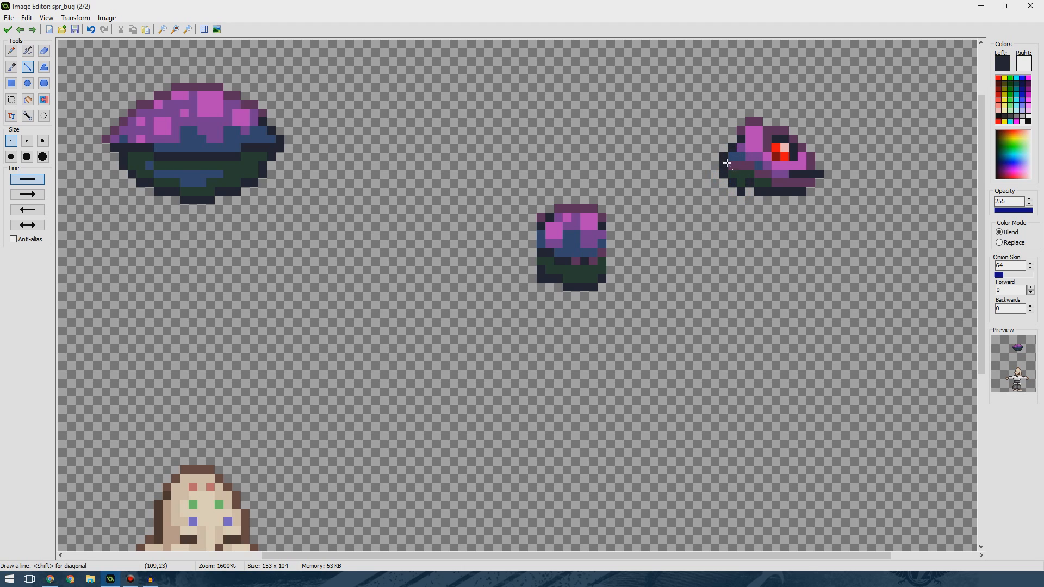
Arrange the abdomen, thorax and head side by side along the top of the canvas.
left_click(11, 100)
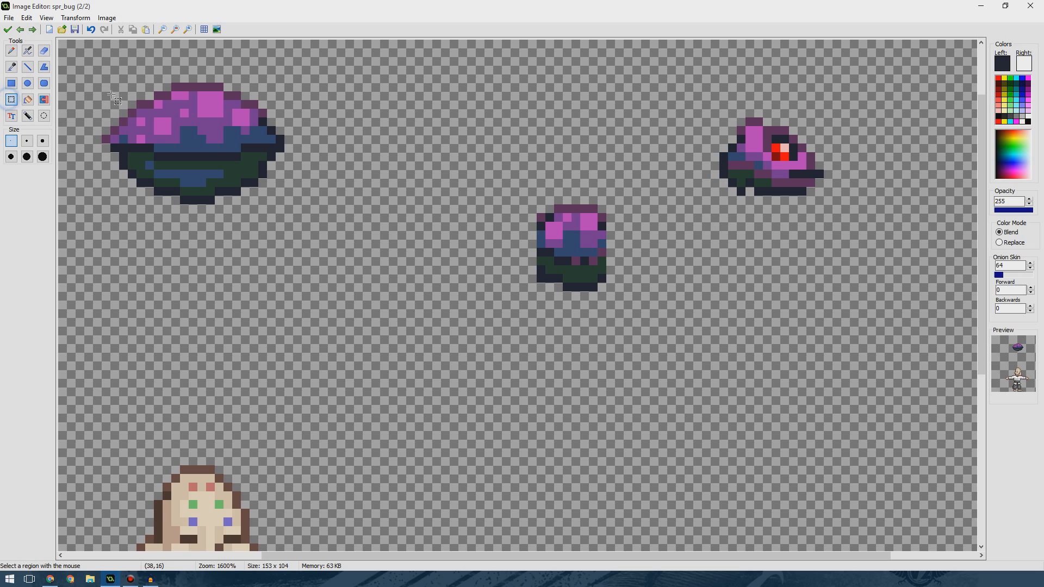
mouse_move(118, 96)
left_mouse_down()
mouse_move(263, 200)
mouse_move(285, 200)
mouse_move(218, 139)
left_mouse_up()
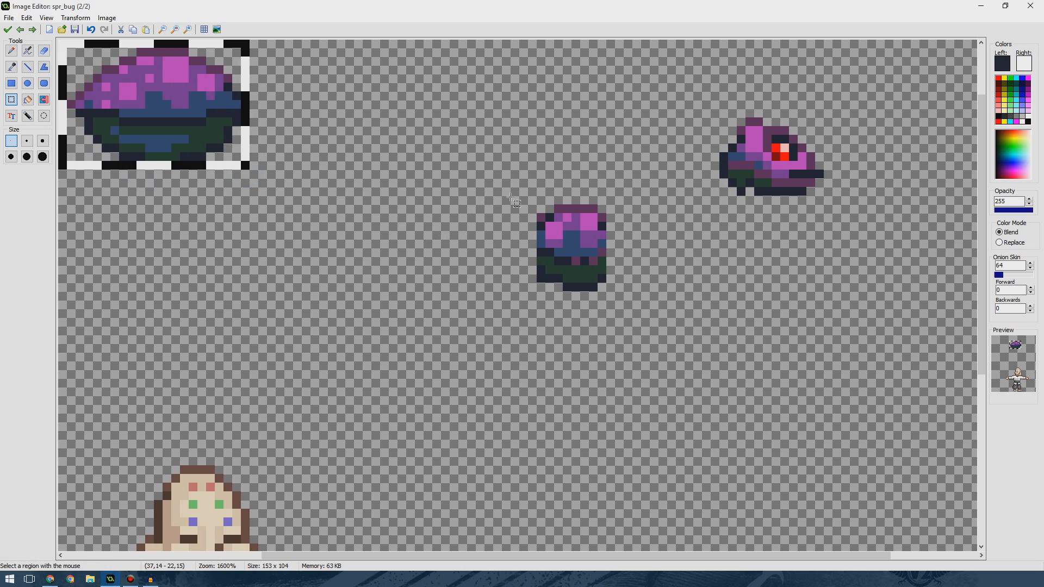
left_click_drag(537, 201, 320, 127)
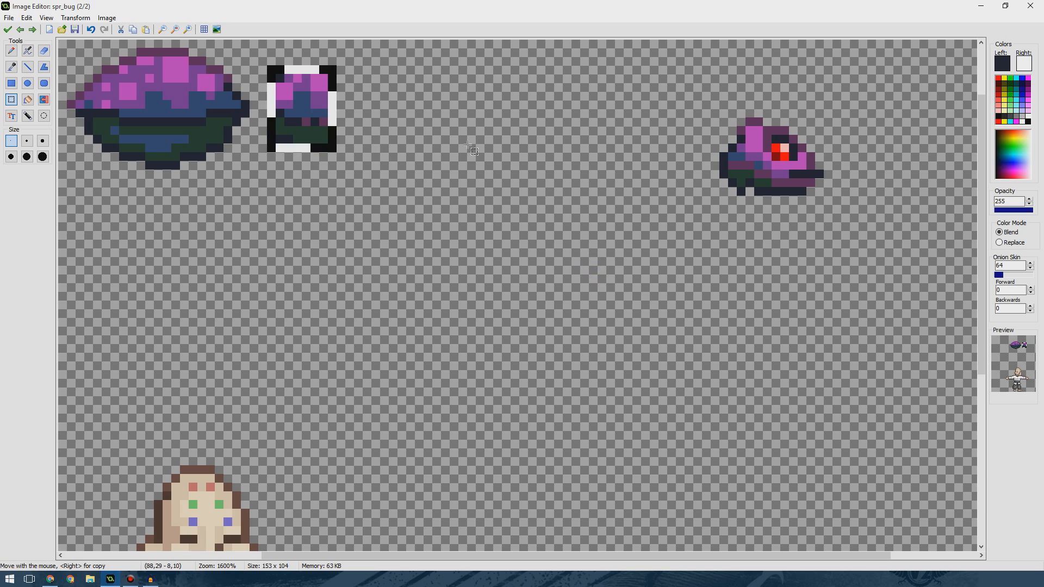
left_click_drag(718, 125, 453, 144)
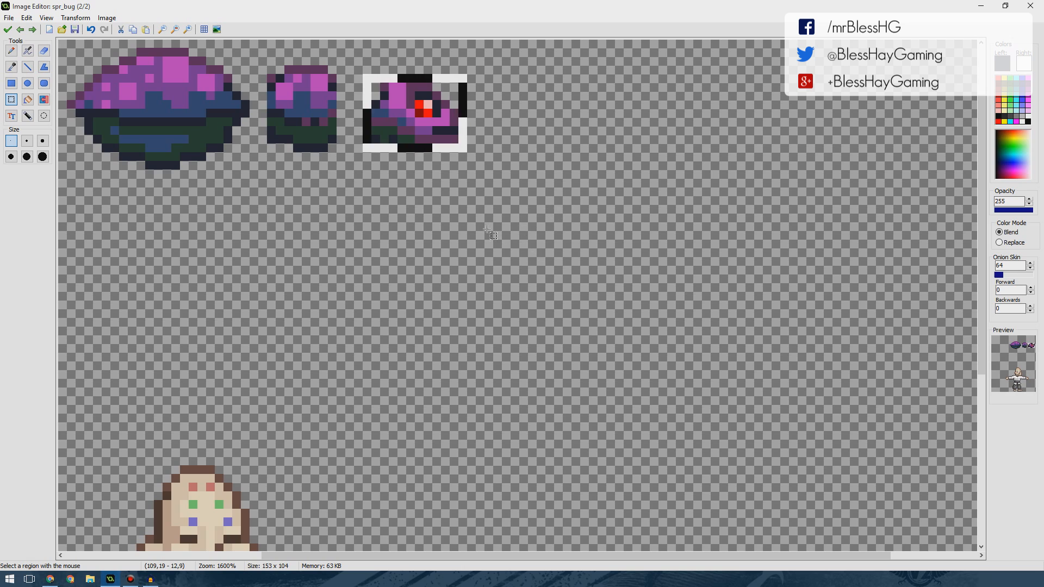
left_click(471, 224)
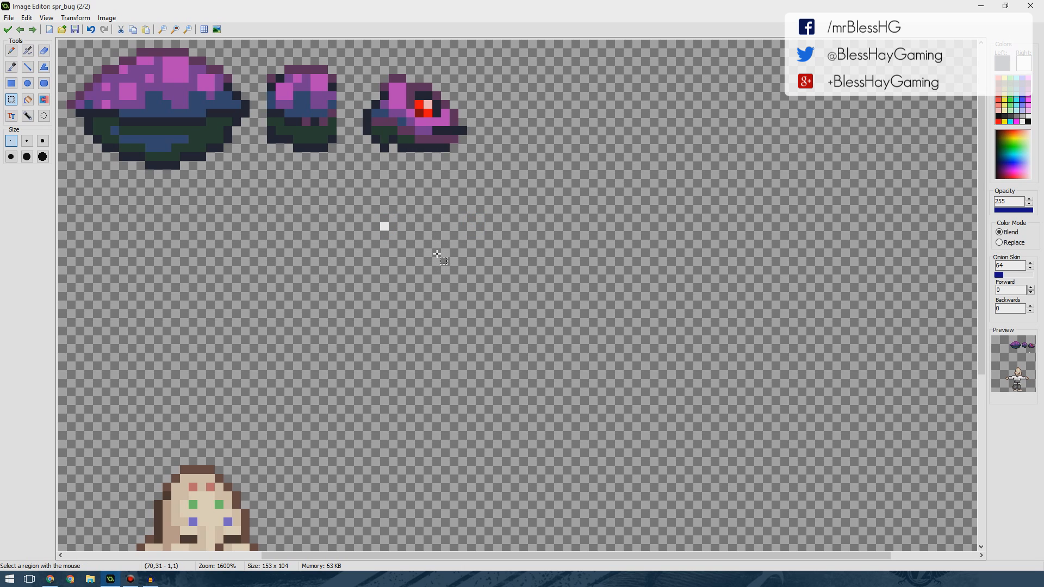
Draw a horizontal leg segment of dark and purple lines right of the head near the canvas top.
left_click_drag(357, 250, 395, 272)
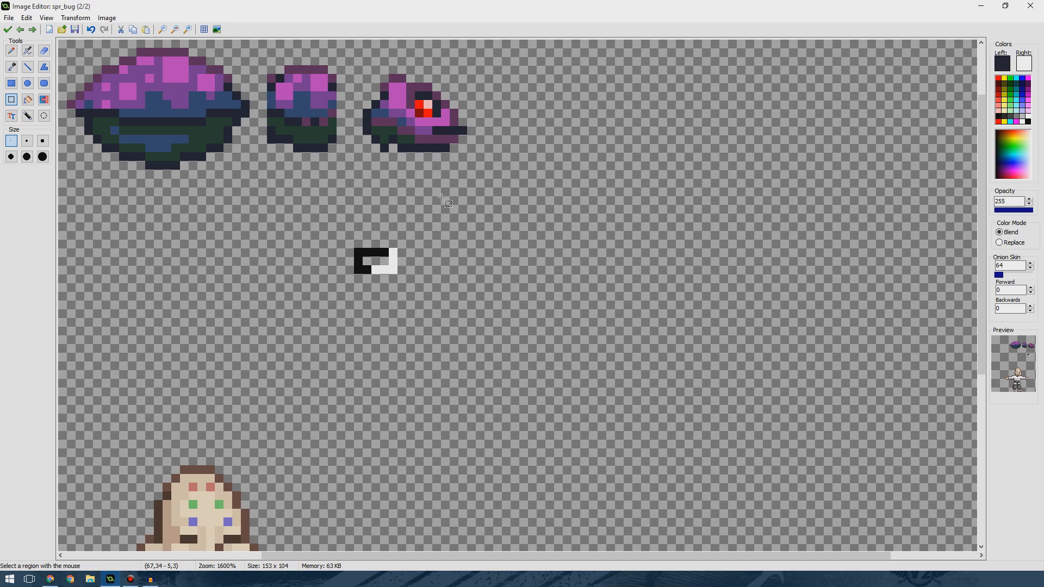
key("l")
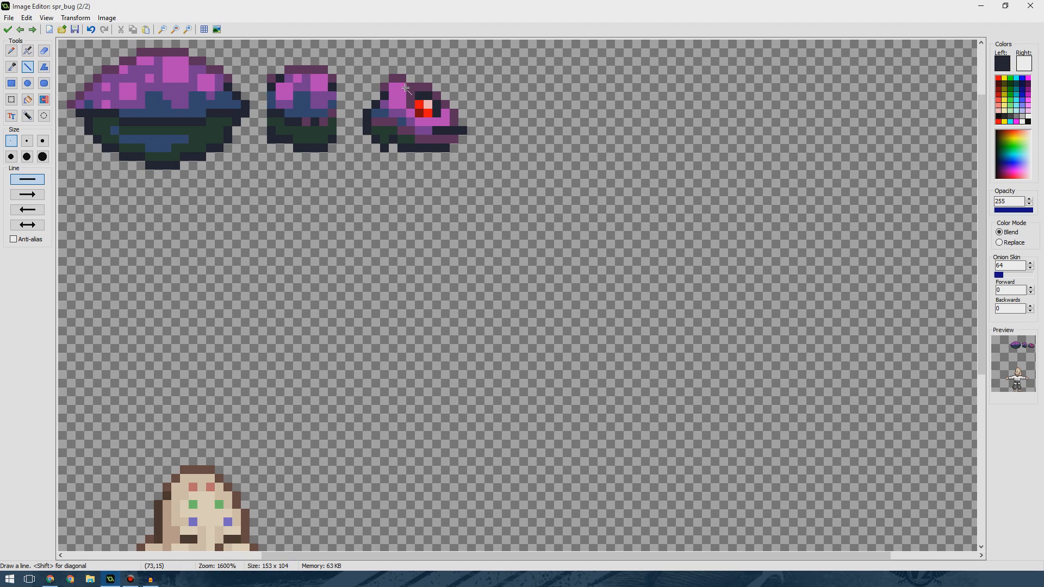
left_click(1001, 115)
key("ctrl")
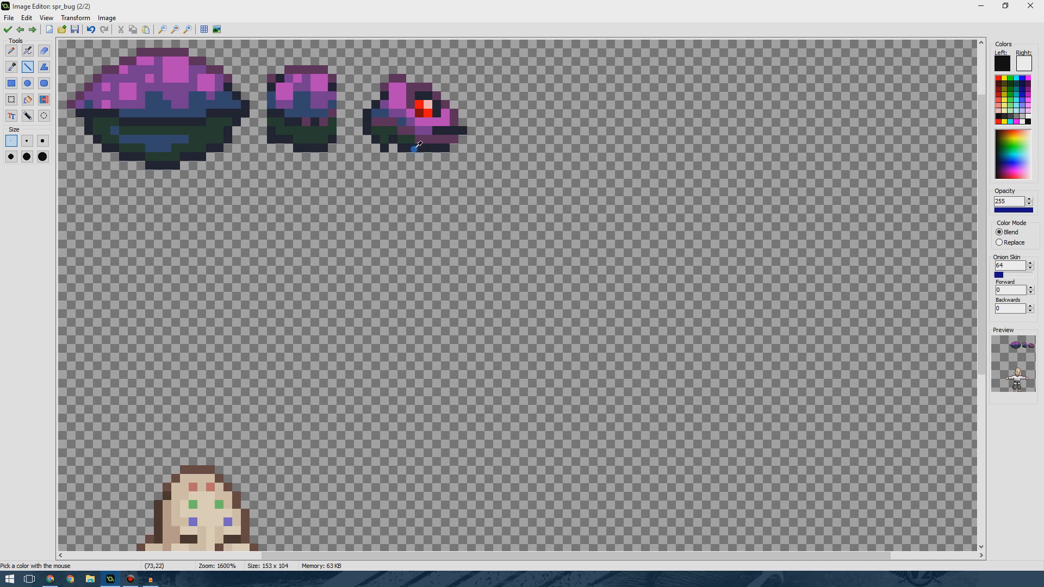
left_click(415, 148, "ctrl")
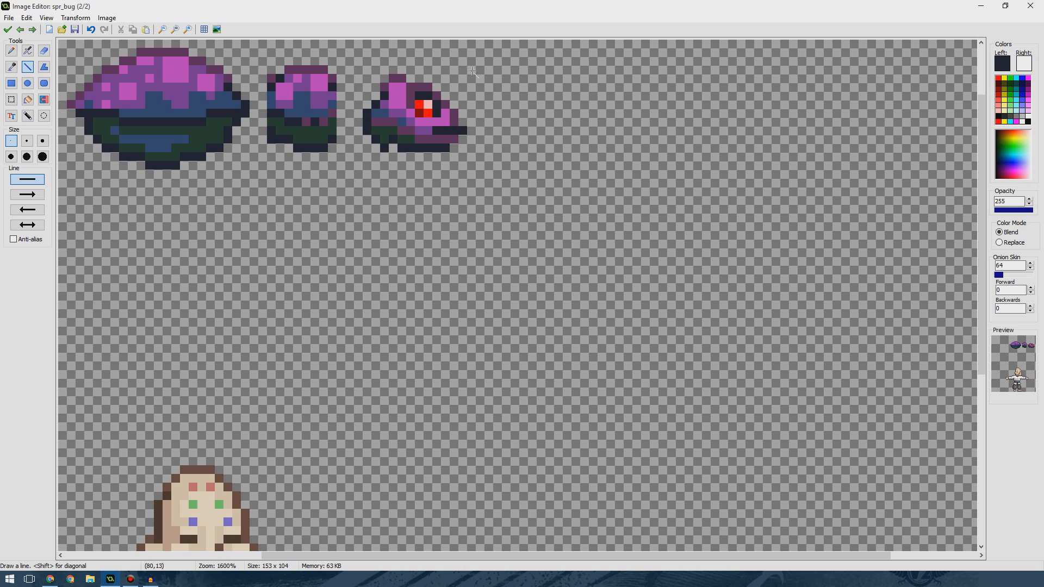
left_click_drag(472, 70, 516, 67)
left_click(535, 70)
mouse_move(535, 70)
left_mouse_down()
mouse_move(574, 70)
mouse_move(559, 69)
left_mouse_up()
key("ctrl+z")
left_click(452, 121, "ctrl")
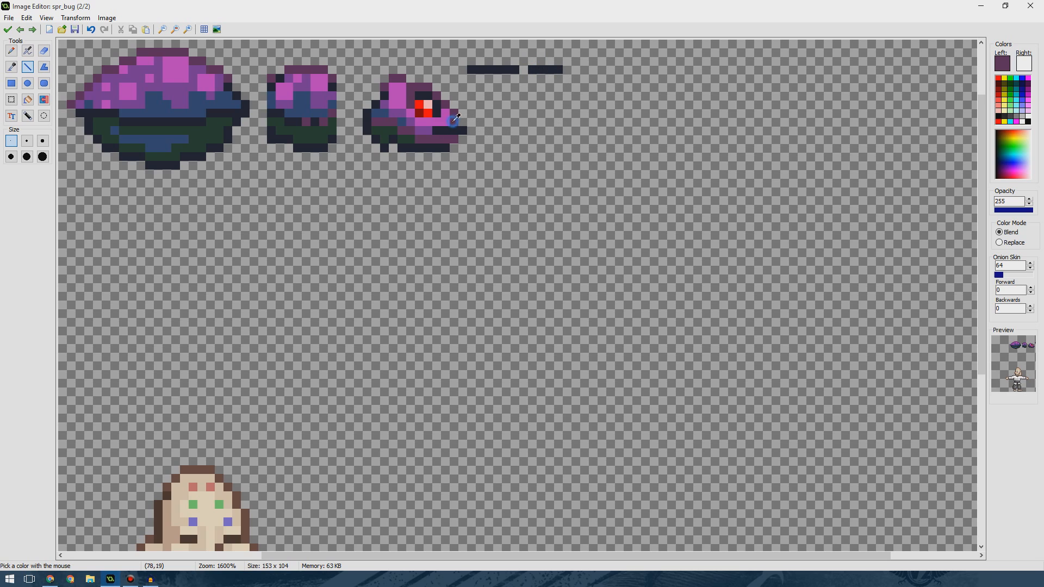
left_click_drag(561, 69, 546, 69)
key("ctrl+z")
left_click(541, 69)
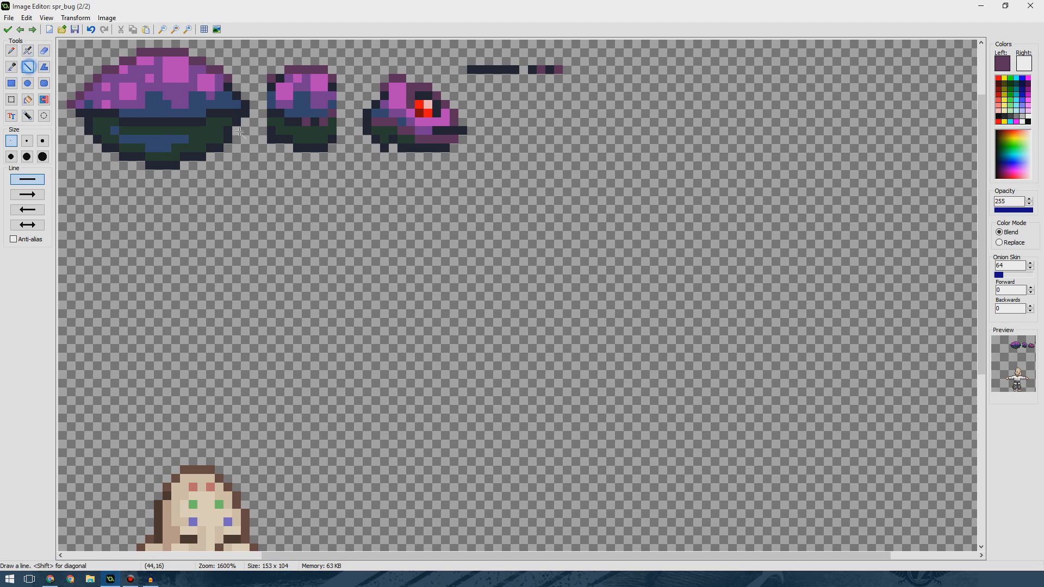
Draw a black horizontal leg segment just above the first one.
left_click(309, 145, "ctrl")
left_click(1029, 120)
left_click_drag(471, 51, 563, 52)
left_click(535, 52)
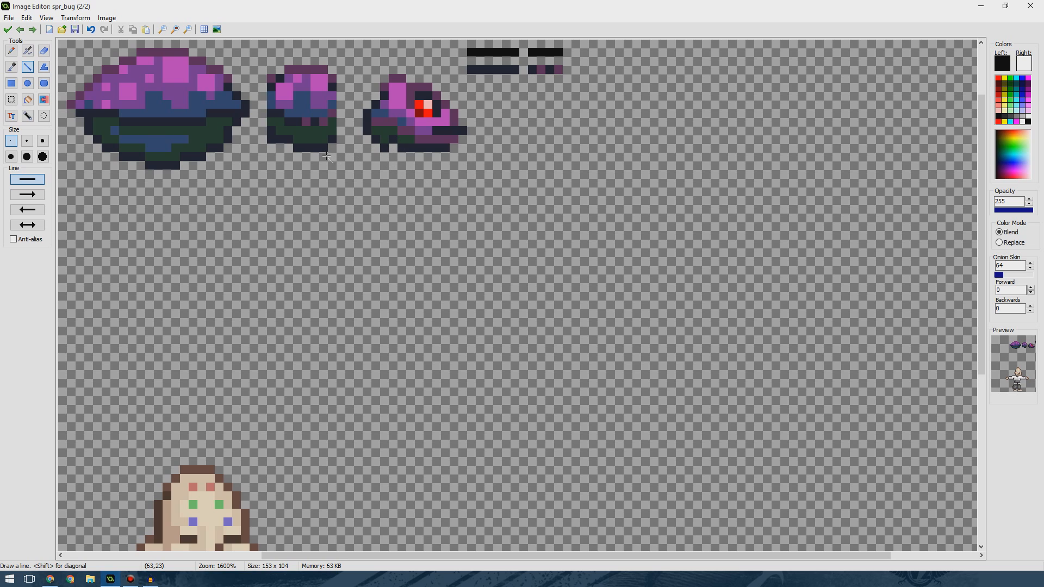
Draw three dark horizontal leg segments below the body parts with the picked outline colour.
left_click(306, 149, "ctrl")
mouse_move(324, 208)
left_mouse_down()
mouse_move(332, 217)
mouse_move(372, 208)
left_mouse_up()
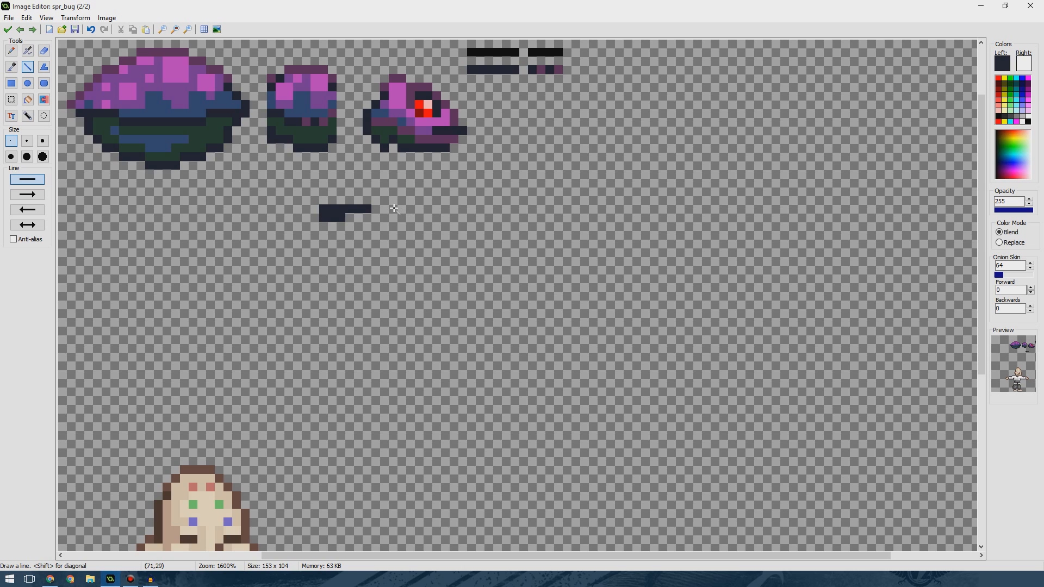
mouse_move(394, 208)
left_mouse_down()
mouse_move(504, 210)
mouse_move(475, 209)
left_mouse_up()
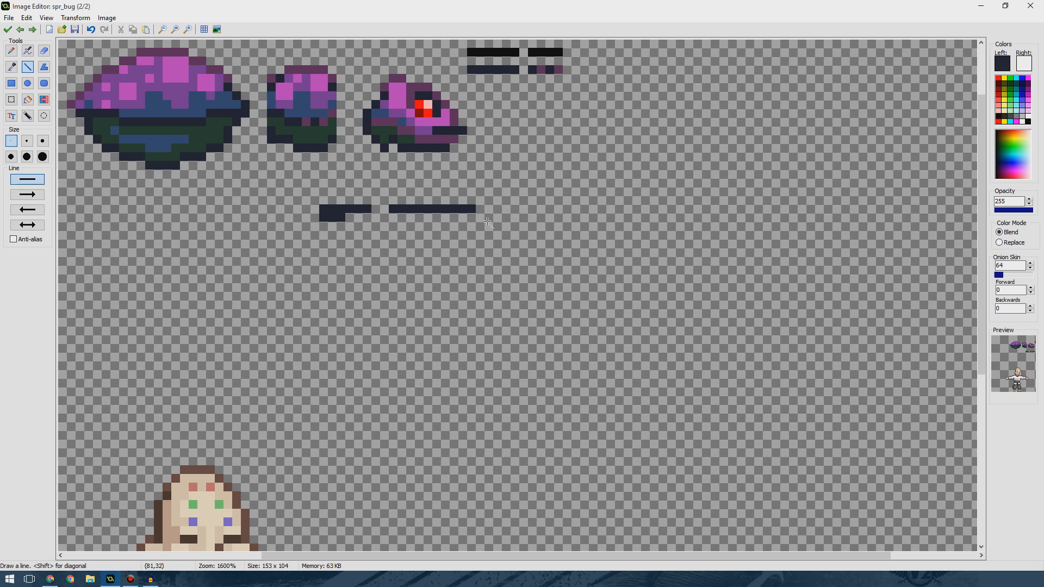
left_click_drag(490, 210, 514, 210)
Switch to the browser showing the insect leg reference image.
key("alt+Tab")
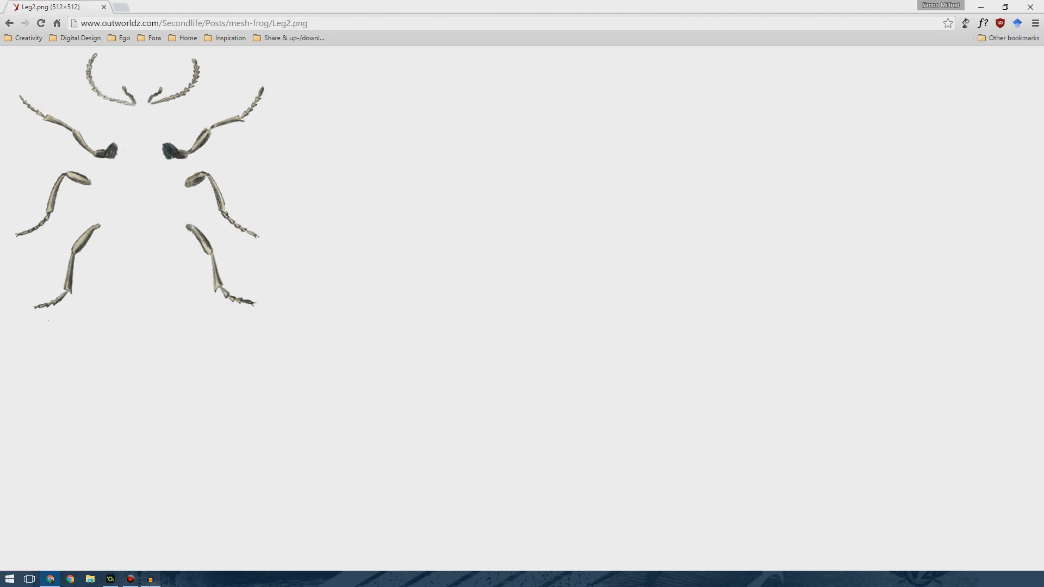
mouse_move(133, 583)
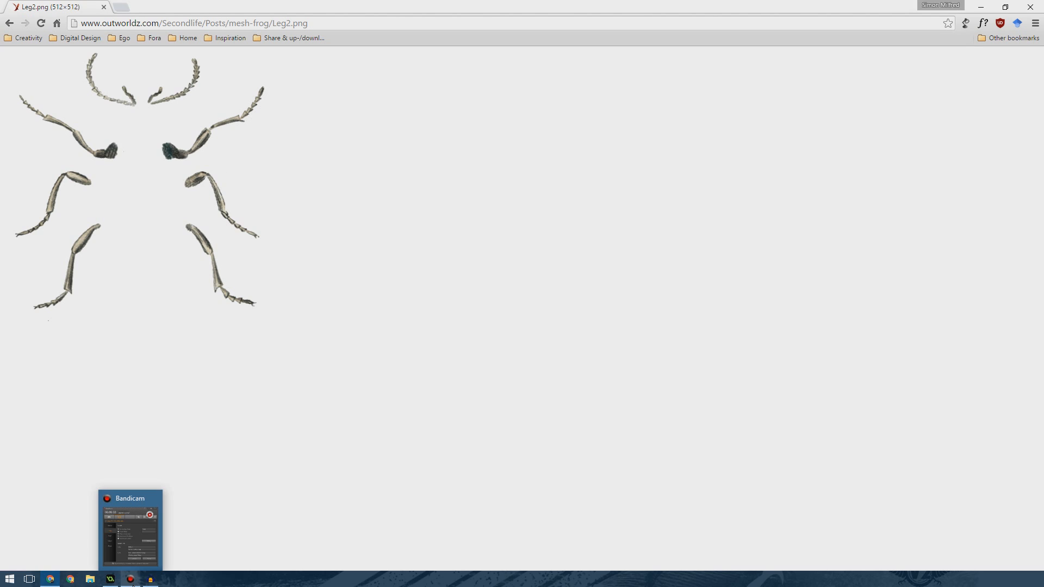
Return to the image editor and colour the right end of the lower leg segment with purple picked from the canvas.
left_click(112, 583)
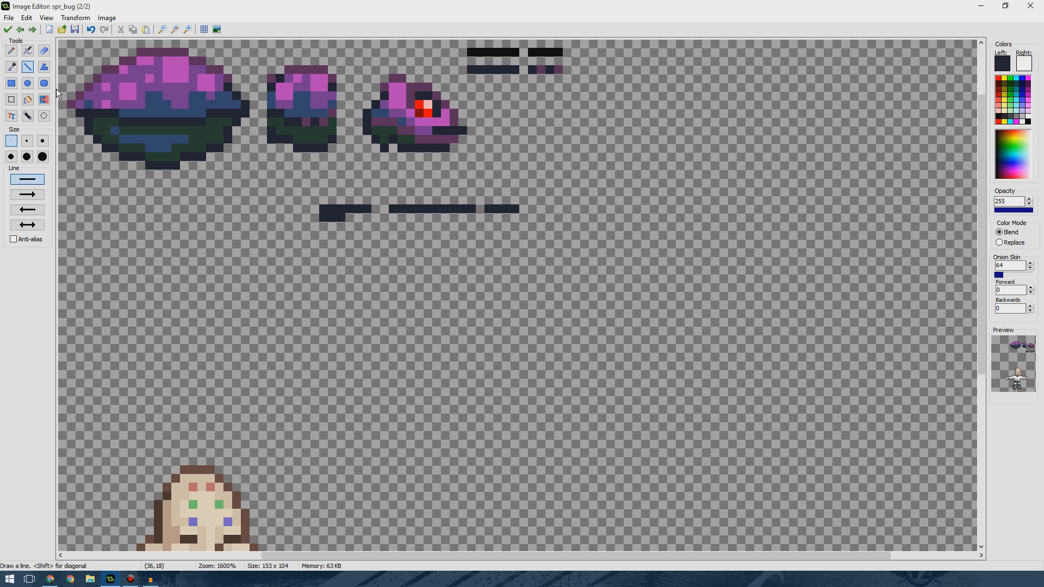
key("ctrl")
left_click(557, 70, "ctrl")
left_click(515, 209)
left_click(497, 208)
key("ctrl")
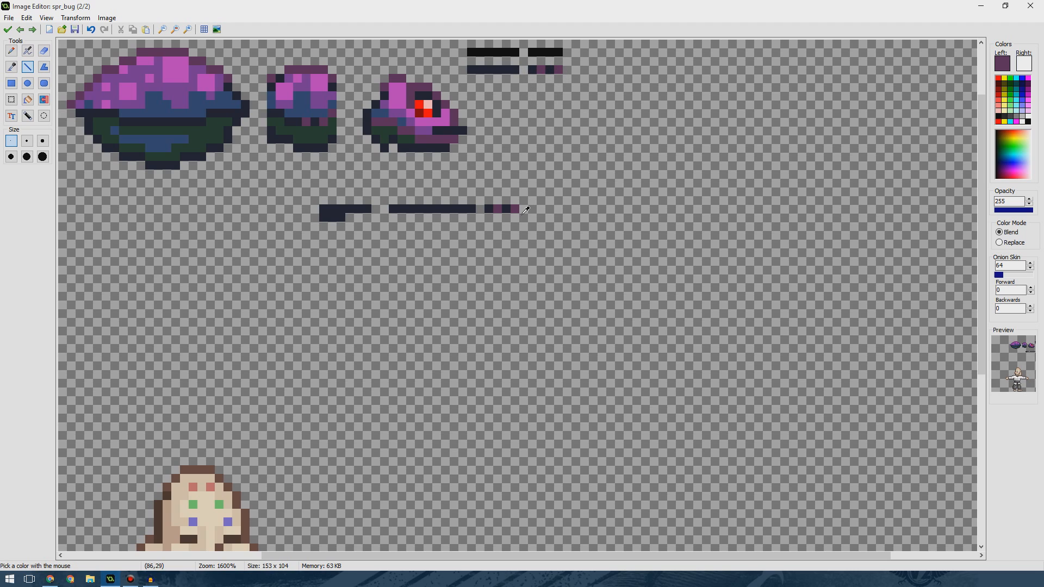
Select the lower leg segment and move it up and left, just below the bug's body parts.
left_click(11, 100)
left_click_drag(321, 207, 459, 195)
left_click(444, 234)
left_click(25, 66)
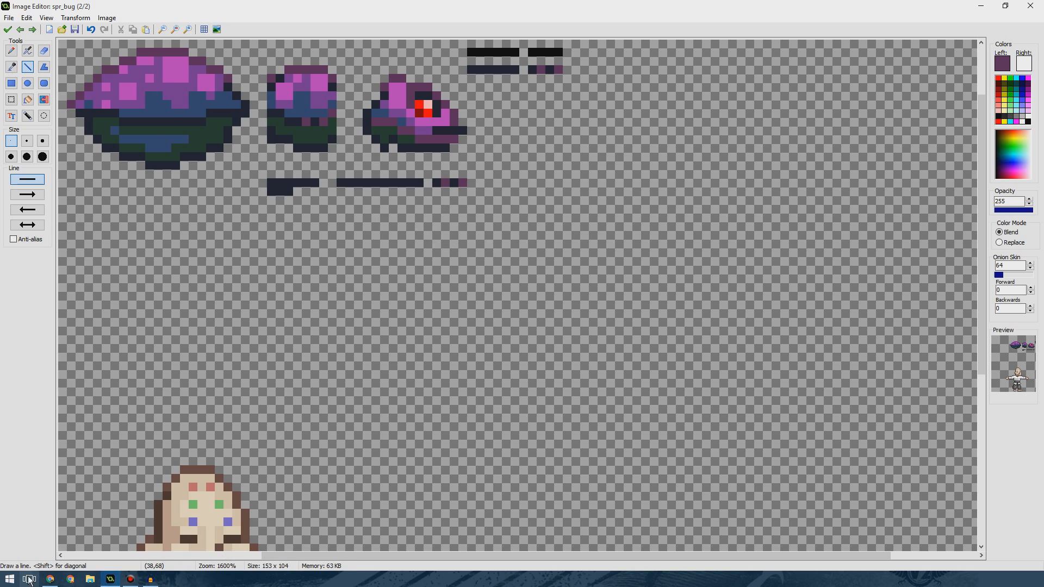
Check the reference image, then draw a second dark leg segment with a thick left end below the first, using Replace colour mode.
left_click(50, 579)
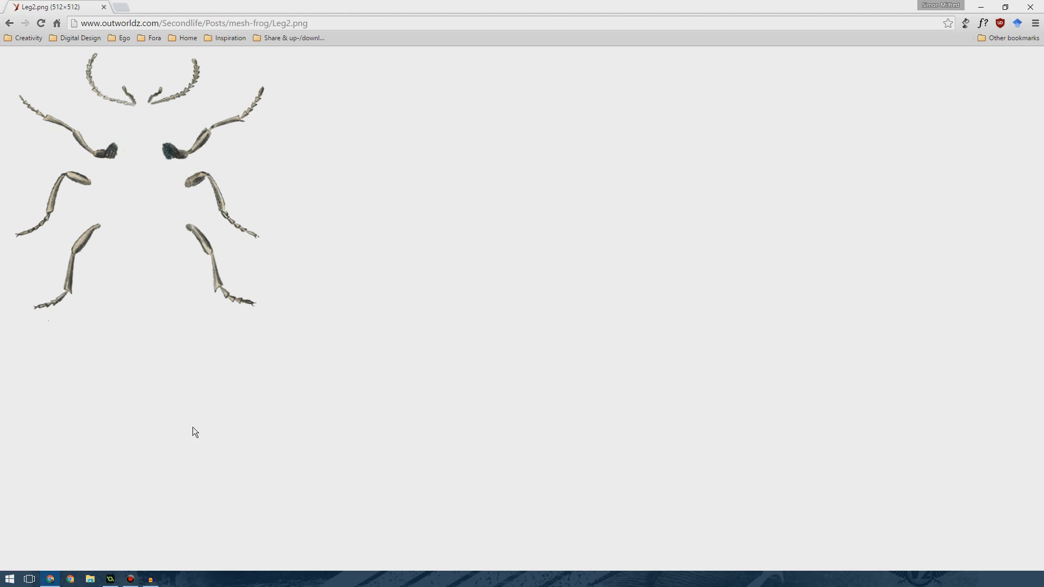
left_click(111, 579)
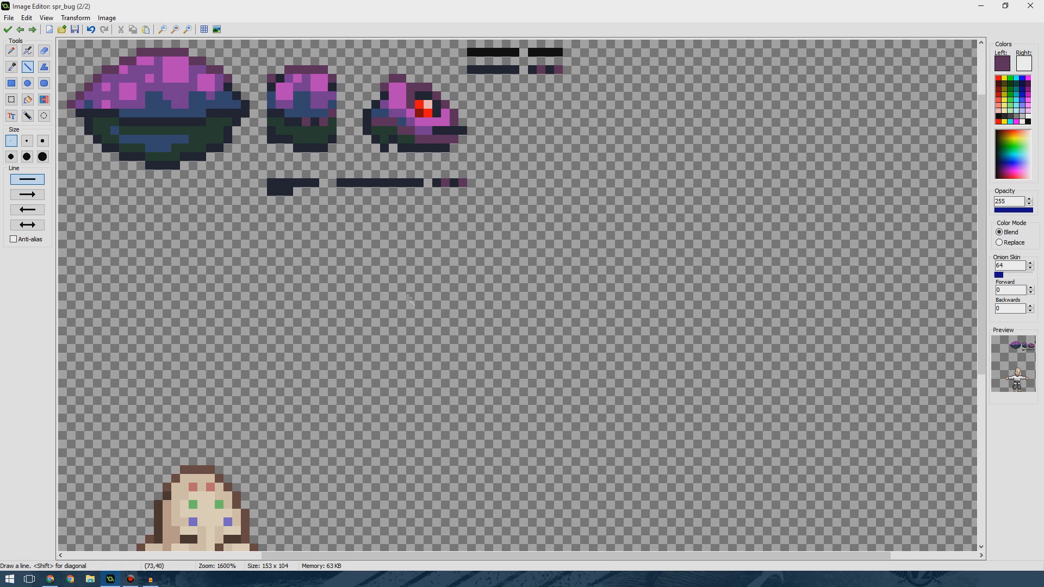
left_click(15, 88)
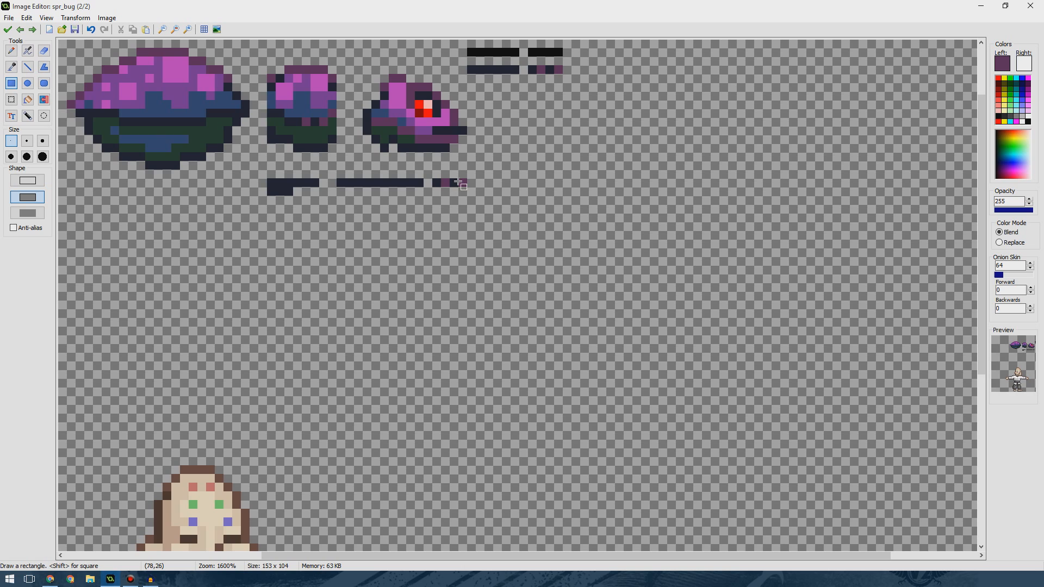
left_click(29, 66)
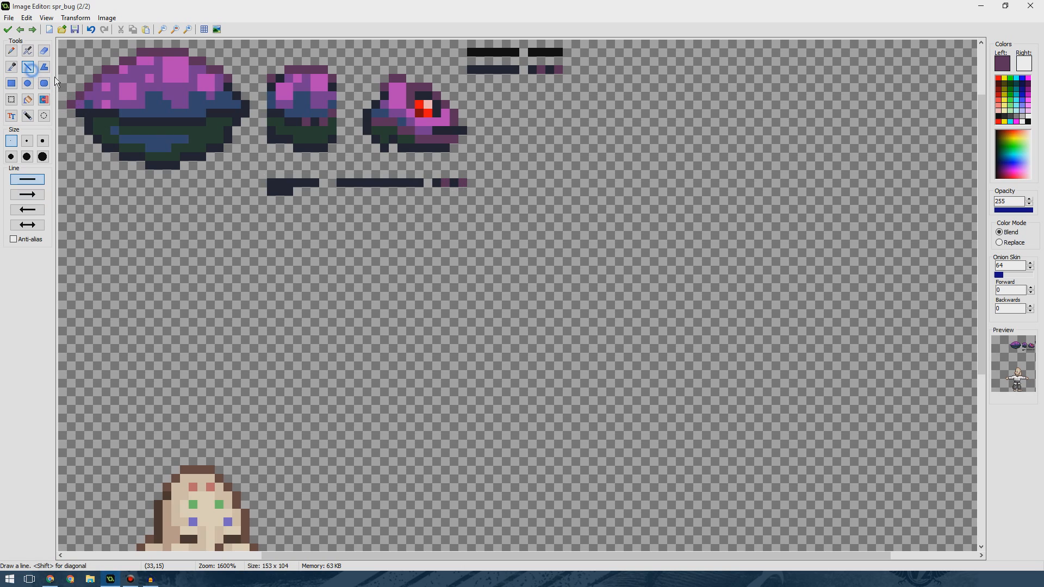
left_click(280, 185, "ctrl")
left_click_drag(259, 209, 286, 212)
left_click_drag(255, 217, 254, 209)
left_click(305, 217, "ctrl")
left_click(299, 218, "ctrl")
left_click(288, 218)
left_click(996, 243)
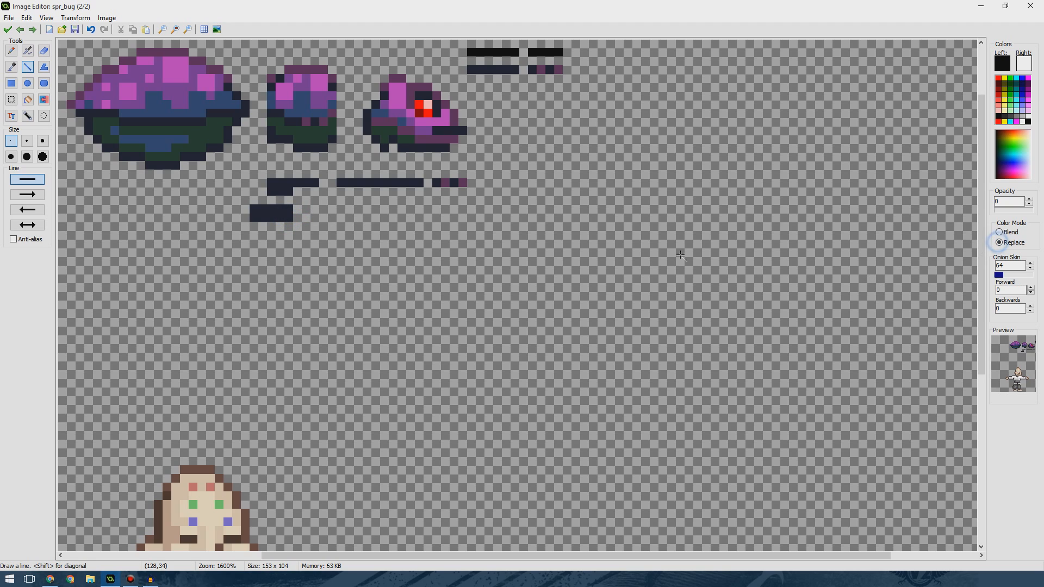
left_click(288, 217)
left_click(289, 211, "ctrl")
left_click_drag(296, 211, 311, 211)
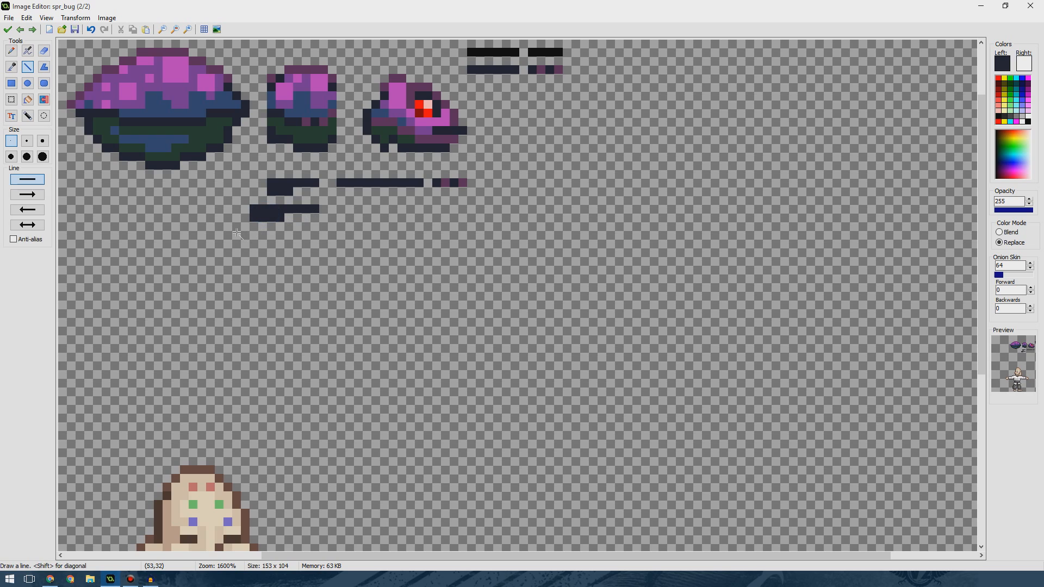
Draw a third, longer dark leg segment with a thick left end below the second one.
mouse_move(250, 237)
left_mouse_down()
mouse_move(272, 243)
mouse_move(237, 243)
mouse_move(316, 236)
left_mouse_up()
left_click(270, 236, "ctrl")
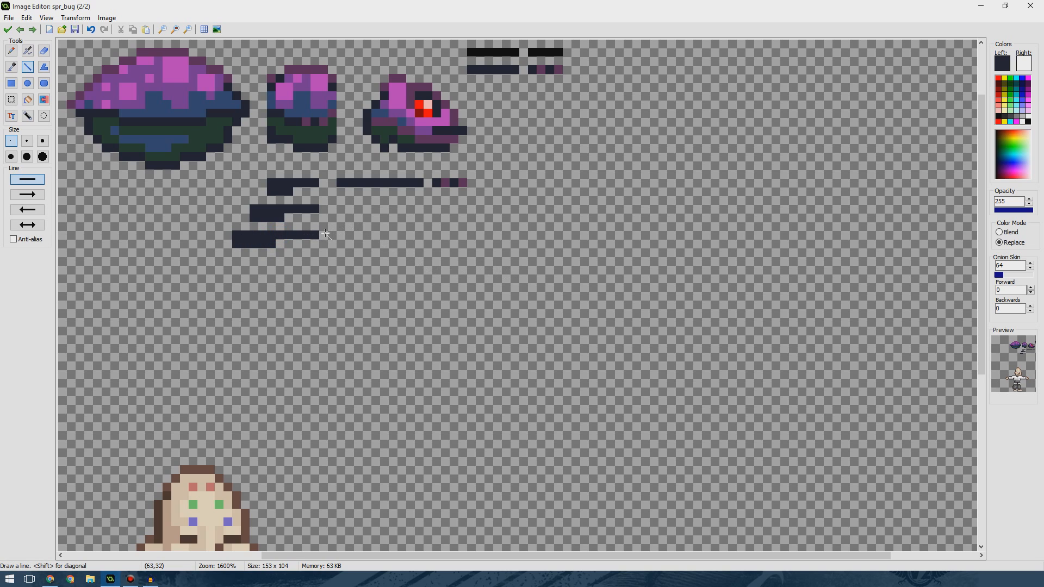
key("ctrl")
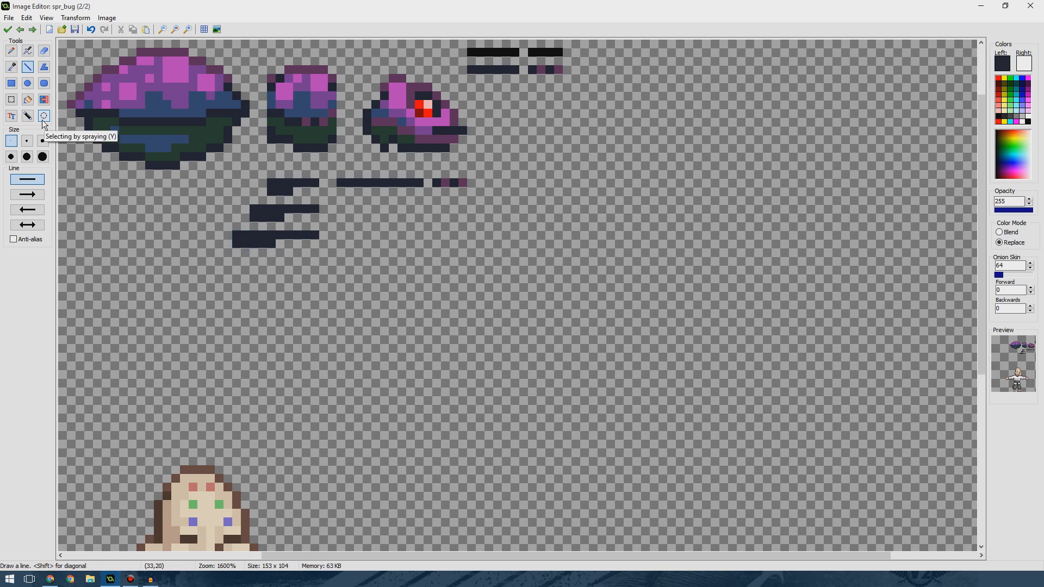
Move the second and third leg segments so their left ends line up with the top segment.
left_click(11, 100)
left_click_drag(235, 185, 468, 252)
left_click(403, 282)
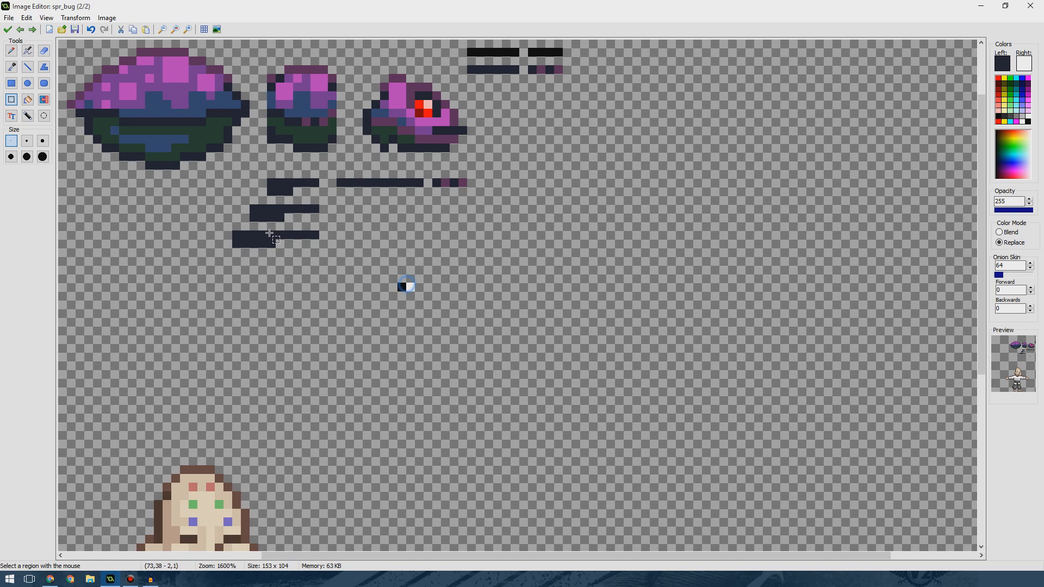
mouse_move(252, 205)
left_mouse_down()
mouse_move(332, 227)
mouse_move(337, 211)
mouse_move(320, 211)
left_mouse_up()
left_click_drag(237, 235, 331, 247)
left_click(315, 278)
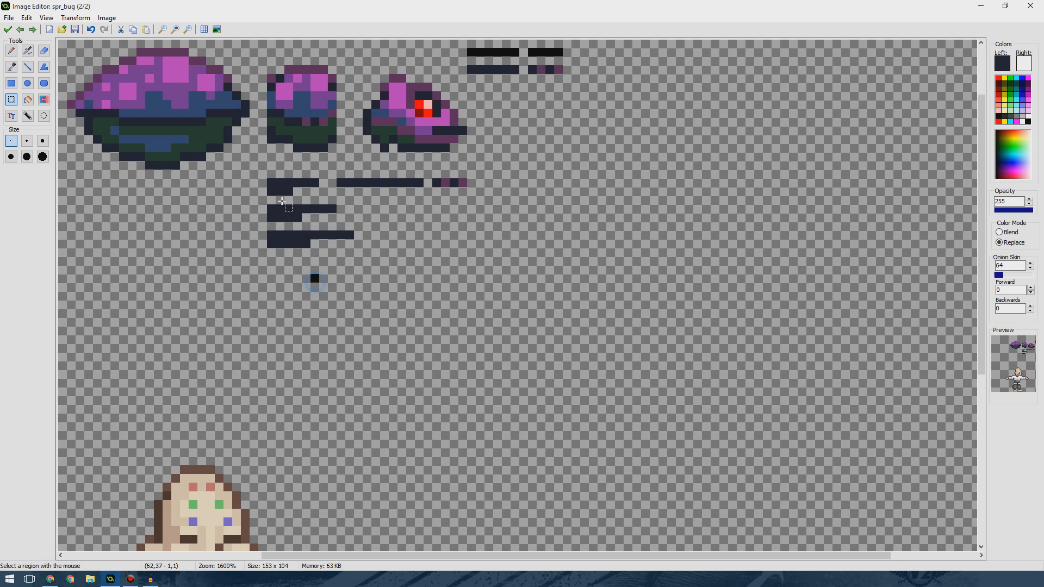
Move the three leg segments to the canvas's left edge and paste a duplicate set to their right.
left_click_drag(267, 179, 470, 256)
left_click_drag(409, 224, 219, 229)
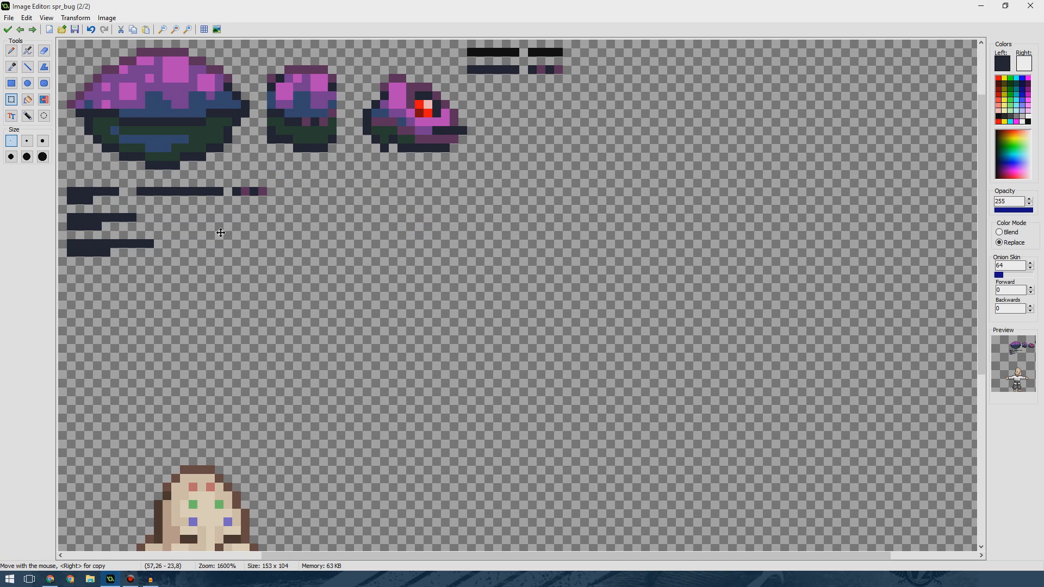
key("ctrl+v")
left_click_drag(154, 98, 371, 244)
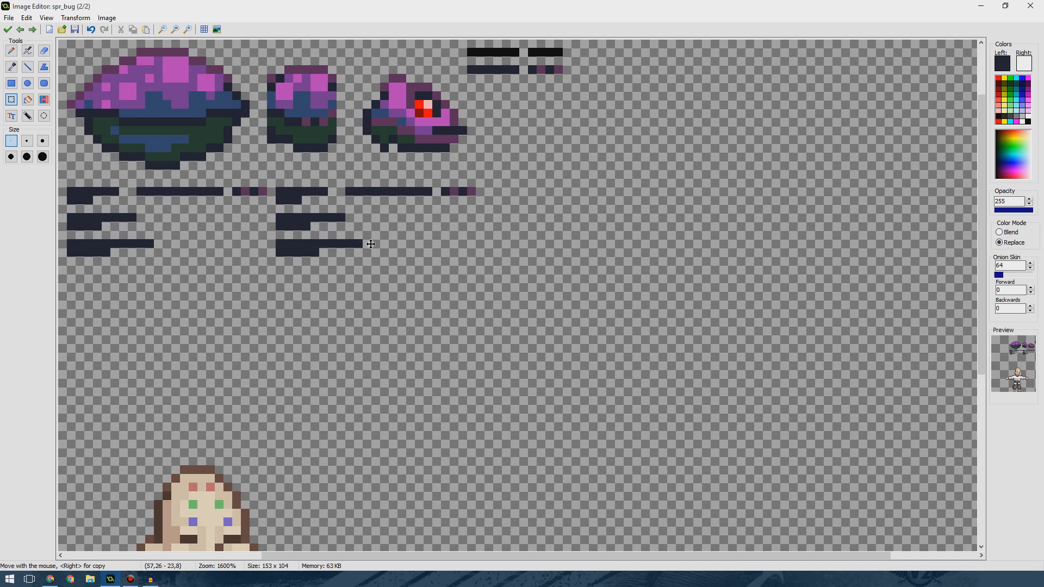
Pick black from the top leg line and fill every segment of the duplicate leg set with it.
left_click(27, 100)
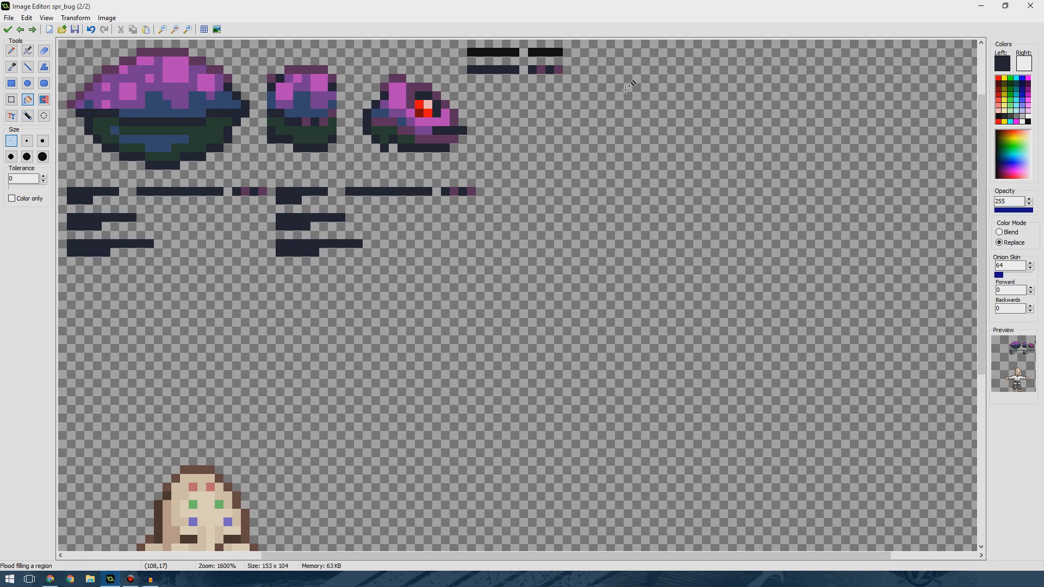
left_click(482, 52, "ctrl")
left_click(290, 197)
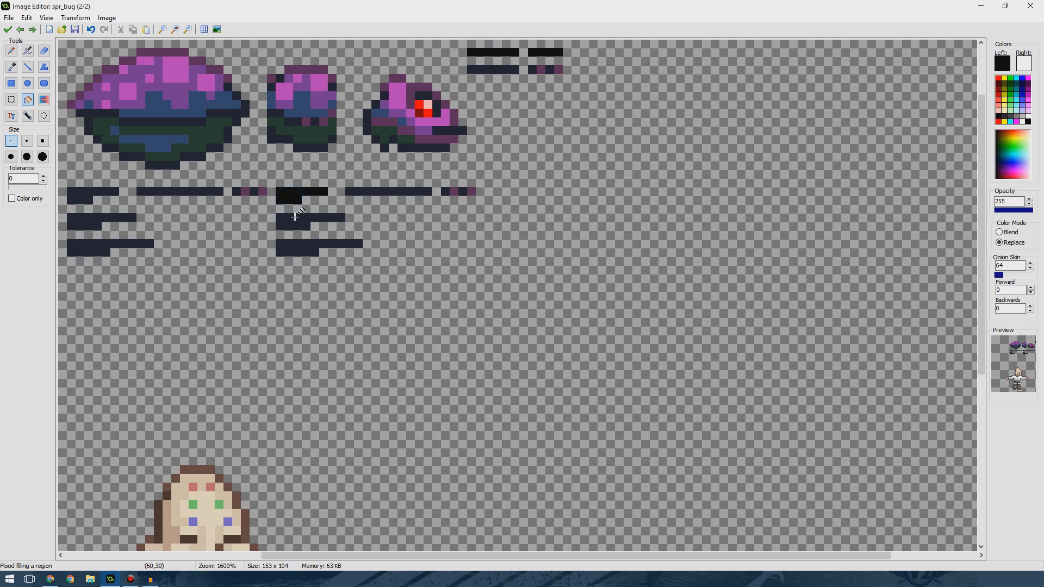
left_click(294, 216)
left_click(303, 247)
left_click(383, 192)
left_click(446, 191)
left_click(454, 191)
left_click(464, 192)
left_click(473, 191)
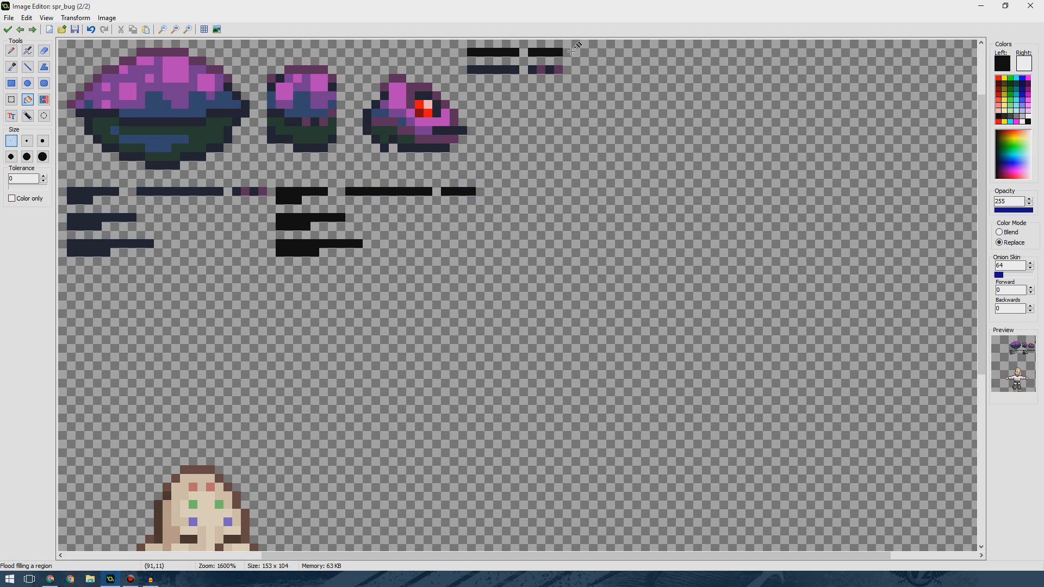
Select the black duplicate leg set and shift it one pixel to the right.
left_click(30, 65)
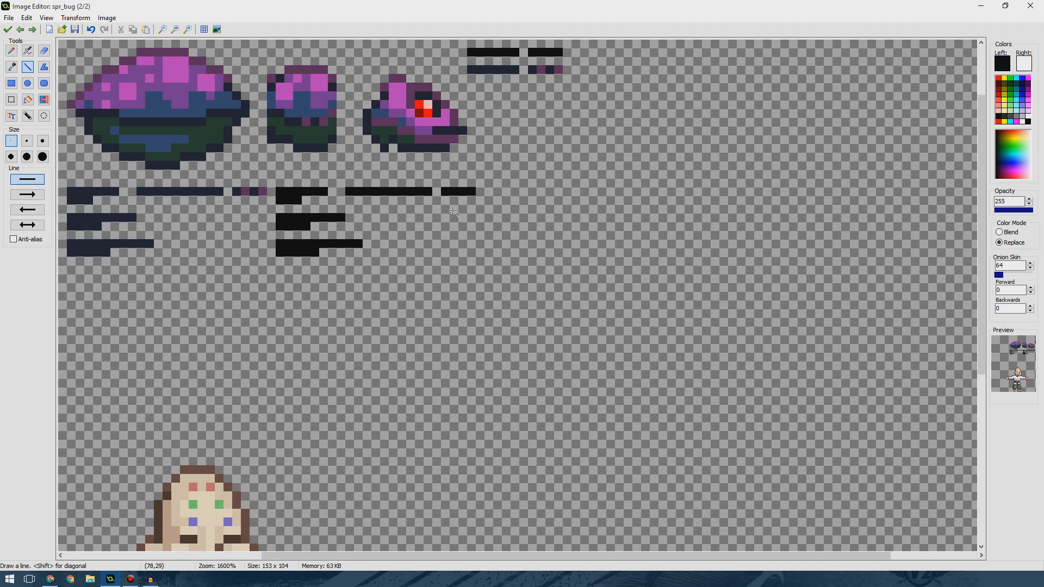
key("ctrl")
left_click(256, 191)
left_click(272, 193)
left_click(463, 191, "ctrl")
left_click(480, 191)
left_click(16, 102)
left_click_drag(278, 189, 489, 266)
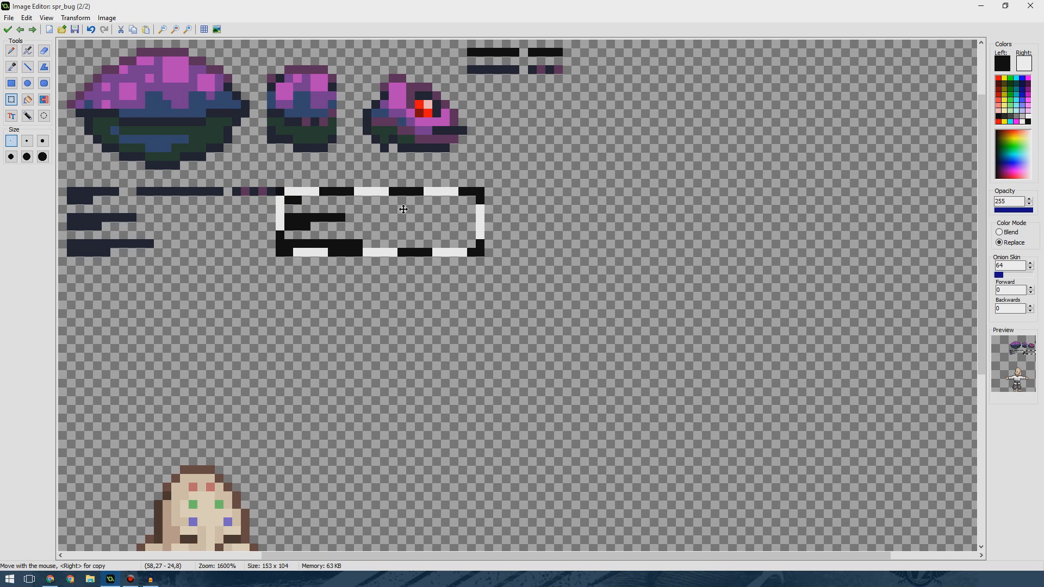
left_click(375, 322)
left_click(336, 315)
left_click(338, 368)
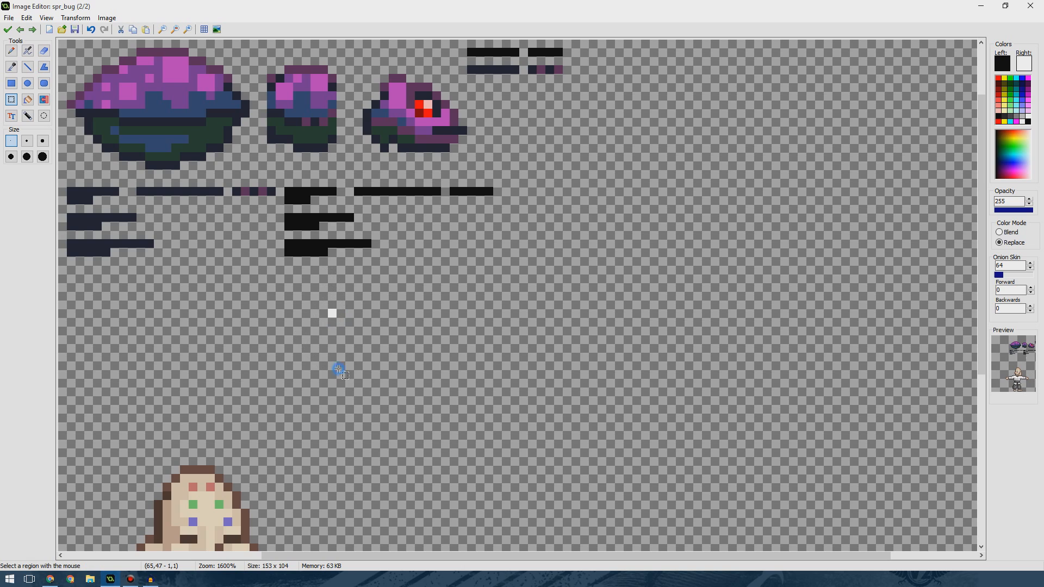
Select the whole drawn area of the frame and close the image editor, keeping the changes.
left_click(423, 297)
left_click_drag(57, 39, 568, 264)
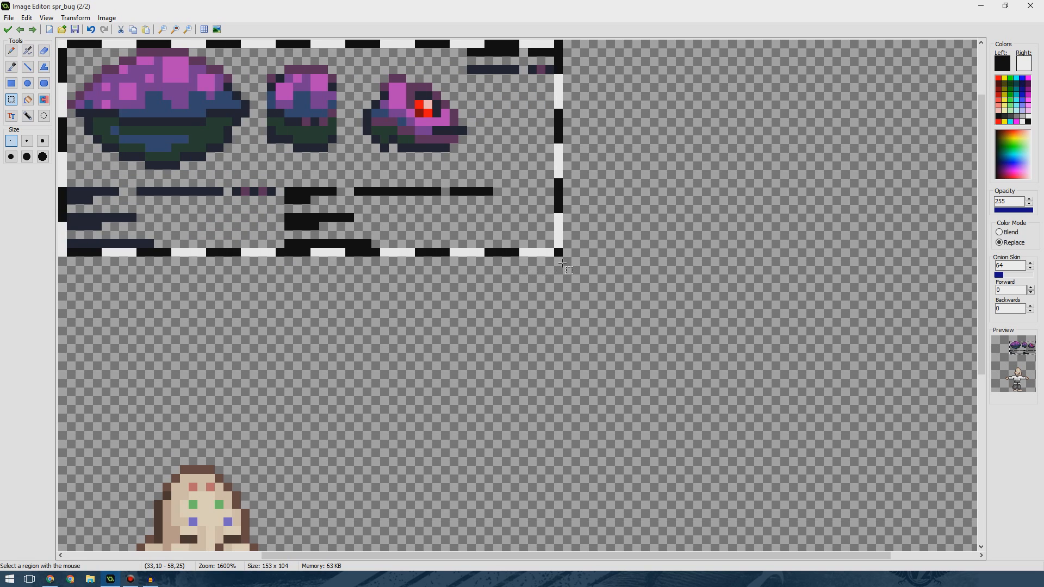
left_click(8, 29)
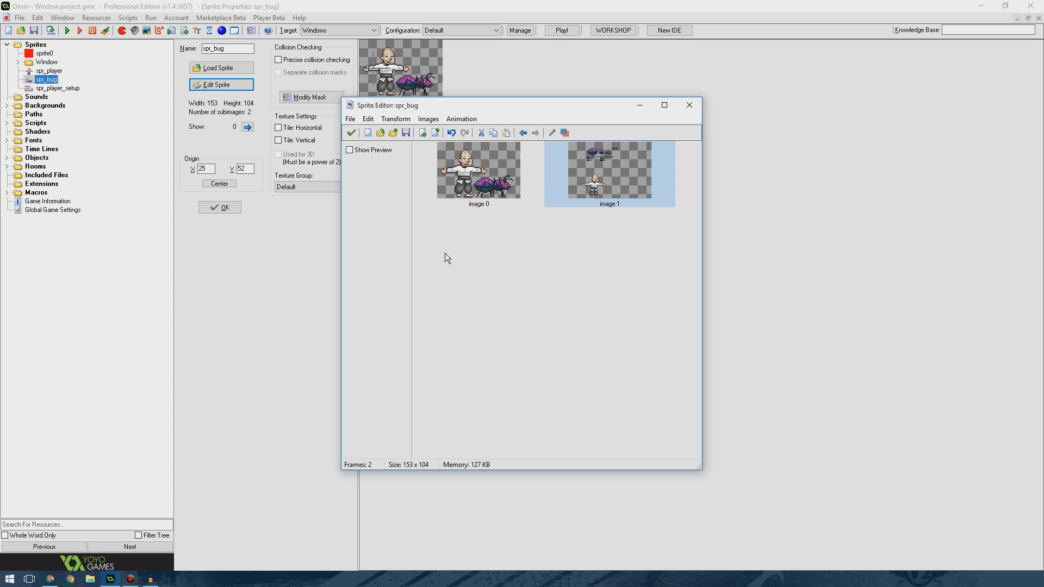
Delete the first frame of the sprite, leaving only the edited frame.
left_click(507, 189)
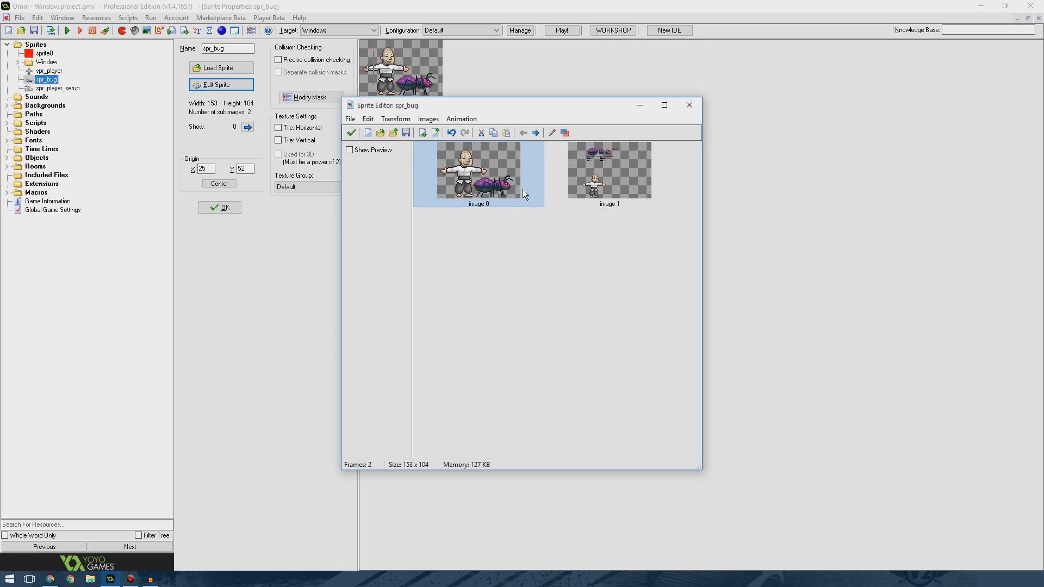
key("Delete")
double_click(520, 190)
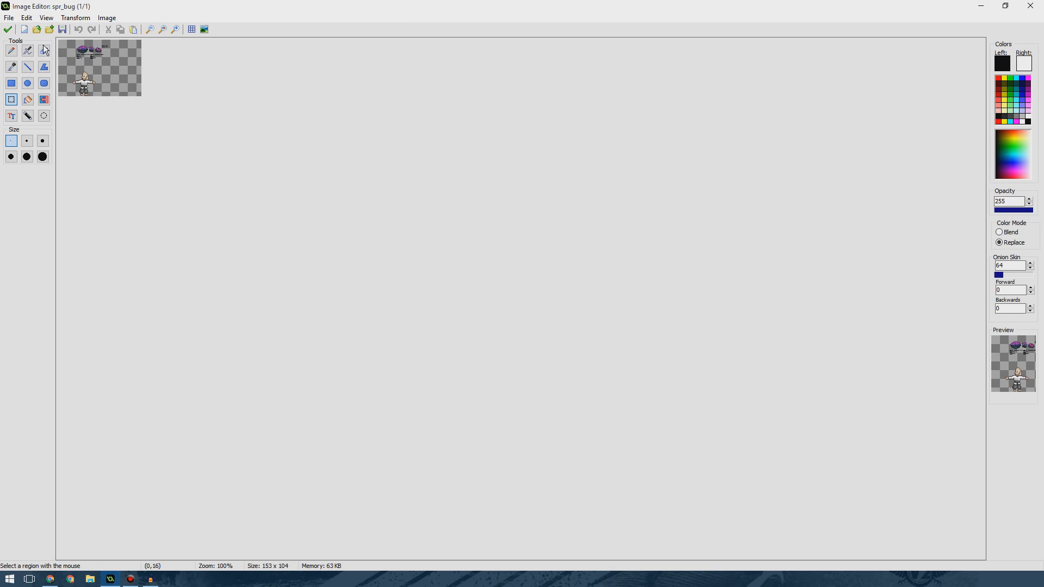
left_click(7, 29)
Paste the copied parts as a new frame using the new size, then delete the old full-size frame.
key("ctrl+v")
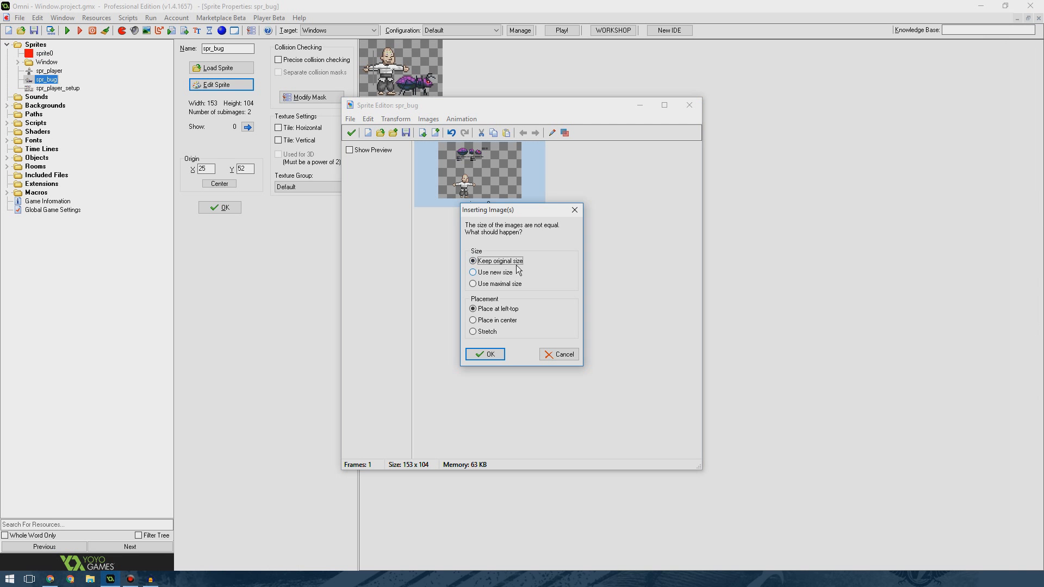
left_click(493, 273)
left_click(485, 354)
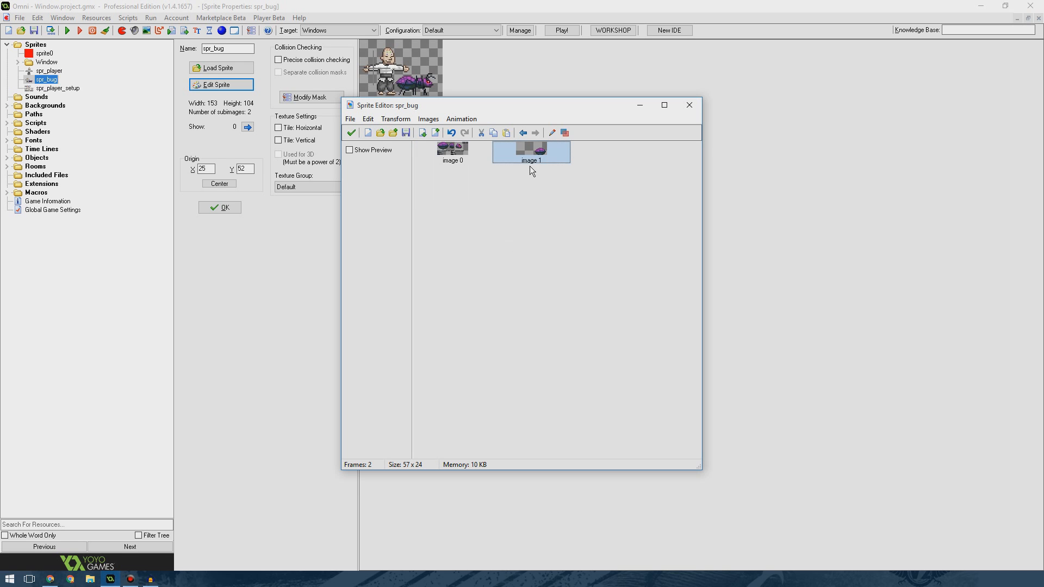
key("Delete")
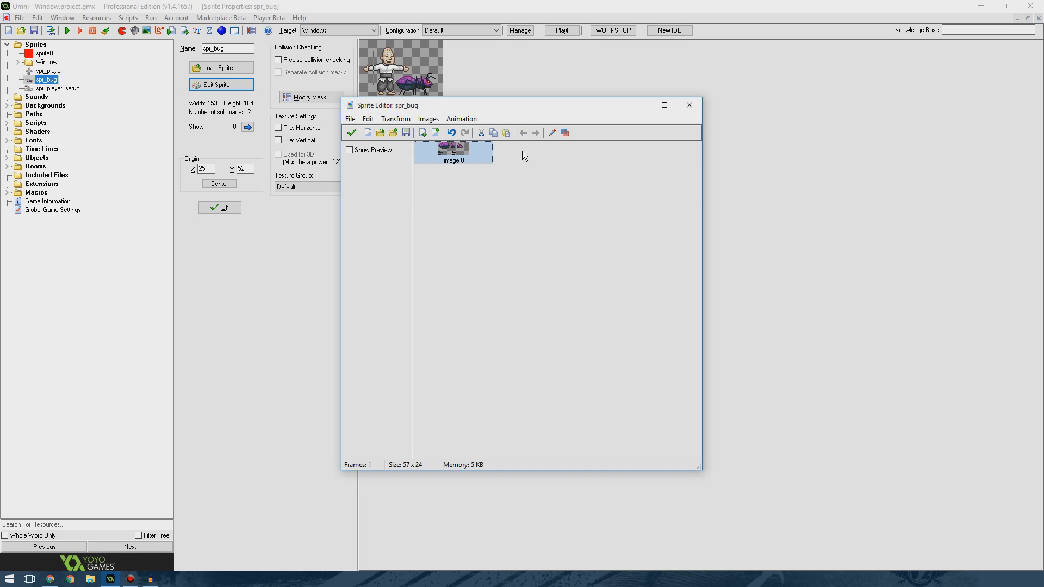
Open the remaining frame and save it to the Desktop as a PNG named Software Bug.
double_click(443, 159)
left_click(181, 32)
left_click(181, 31)
left_click(181, 32)
left_click(181, 32)
left_click(180, 32)
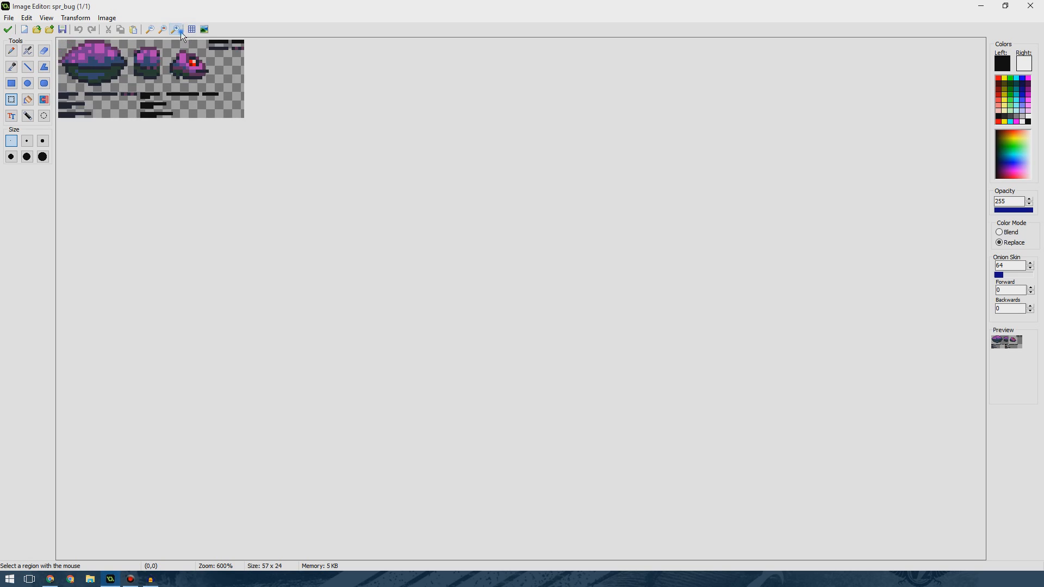
left_click(181, 31)
left_click(181, 31)
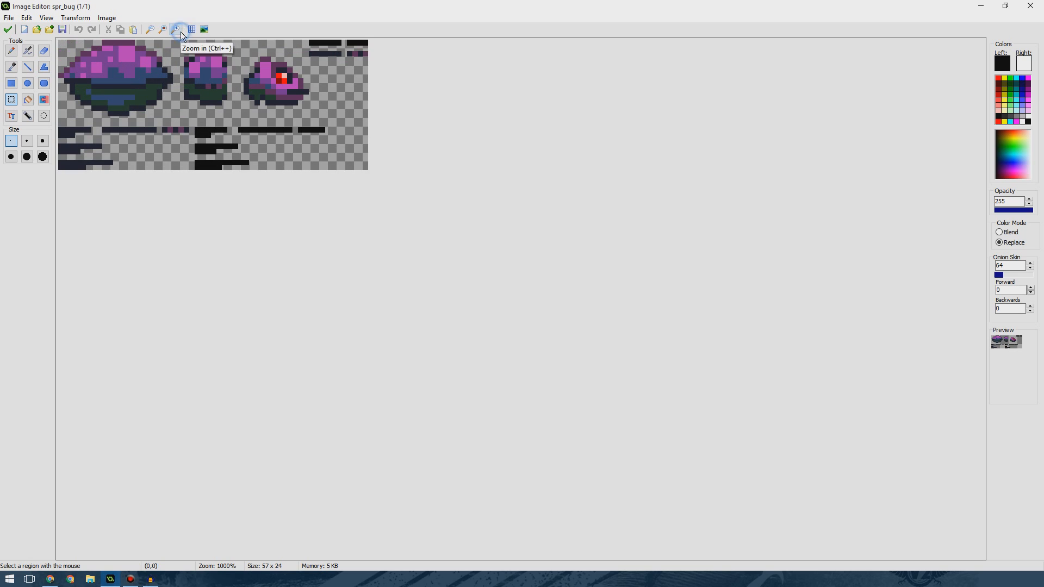
left_click(62, 30)
left_click_drag(85, 141, 86, 97)
left_click(45, 126)
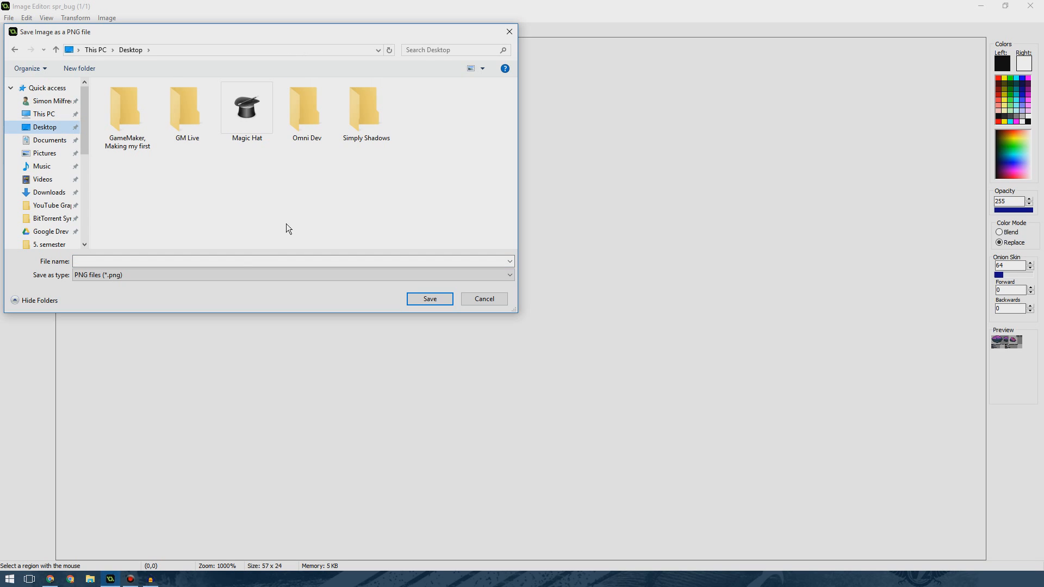
left_click(223, 262)
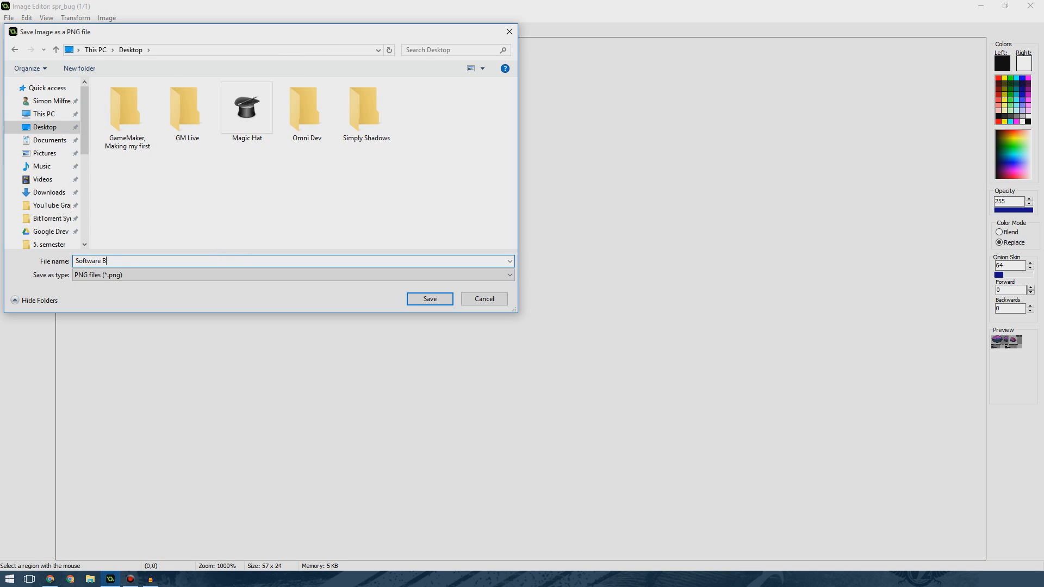
left_click(412, 299)
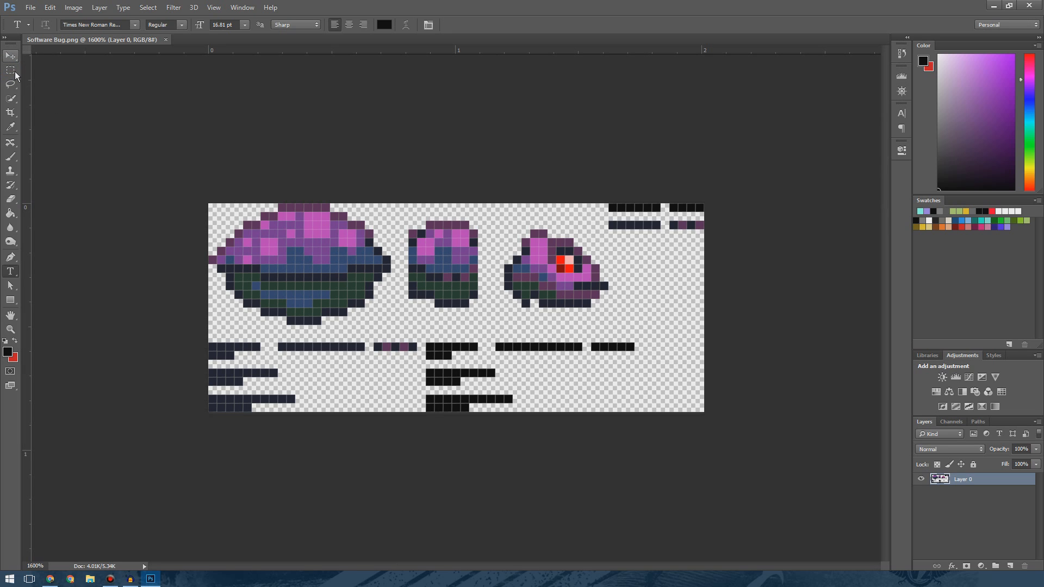
In Photoshop, cut the large bug body out with a rectangular marquee and paste it onto a new layer.
left_click(15, 72)
left_click_drag(198, 193, 385, 321)
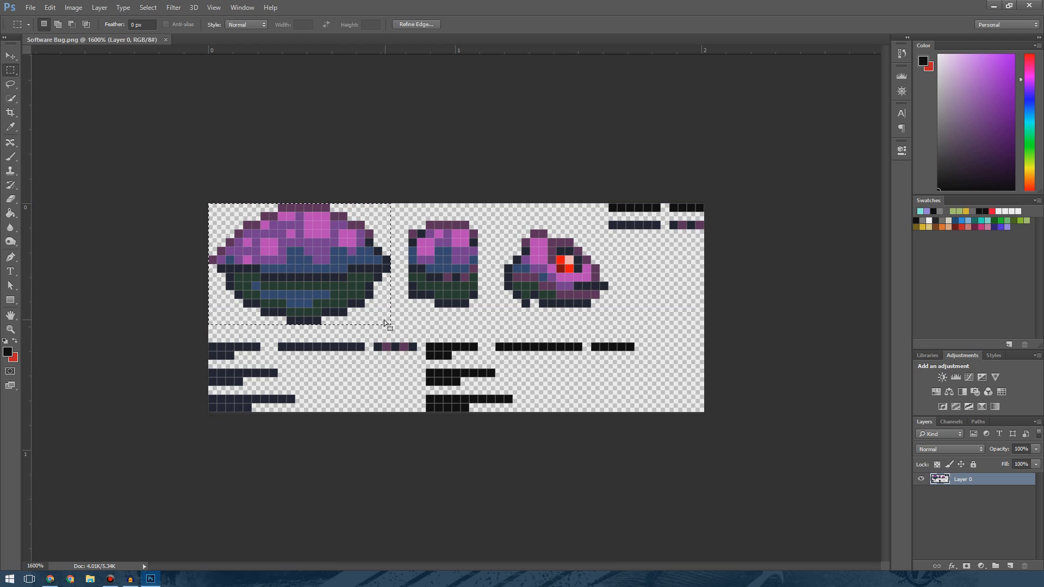
key("ctrl+x")
key("ctrl+v")
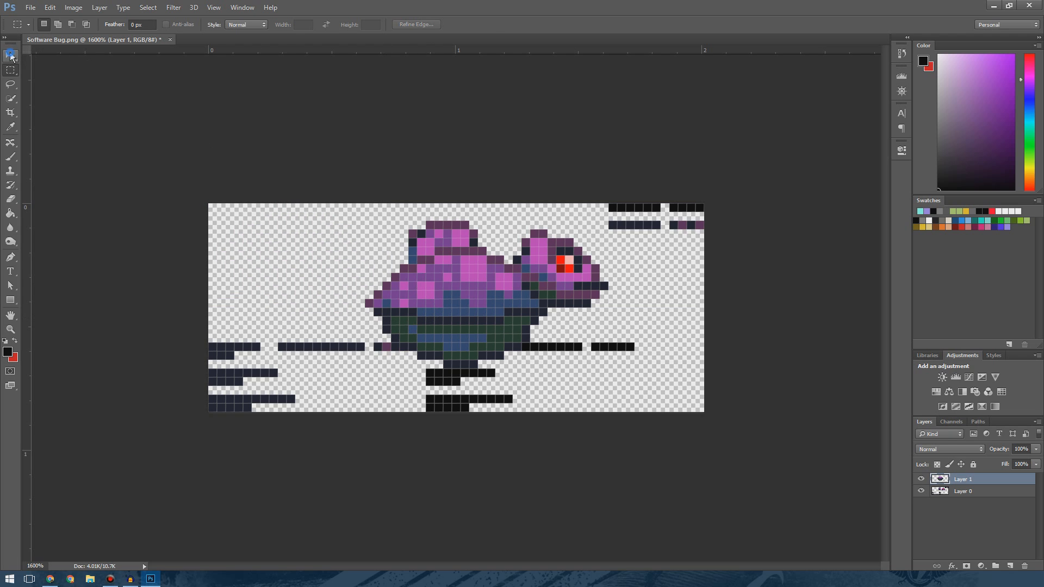
Move the cut-out bug body to the canvas's left side and rename its layer butt.png.
left_click(11, 55)
left_click_drag(431, 309, 279, 277)
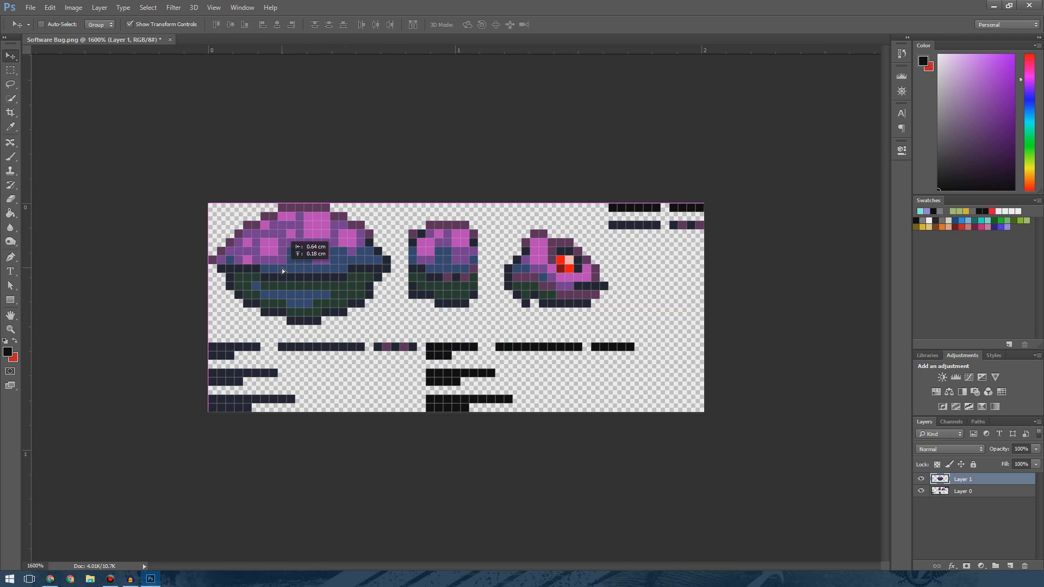
left_click(944, 519)
double_click(963, 479)
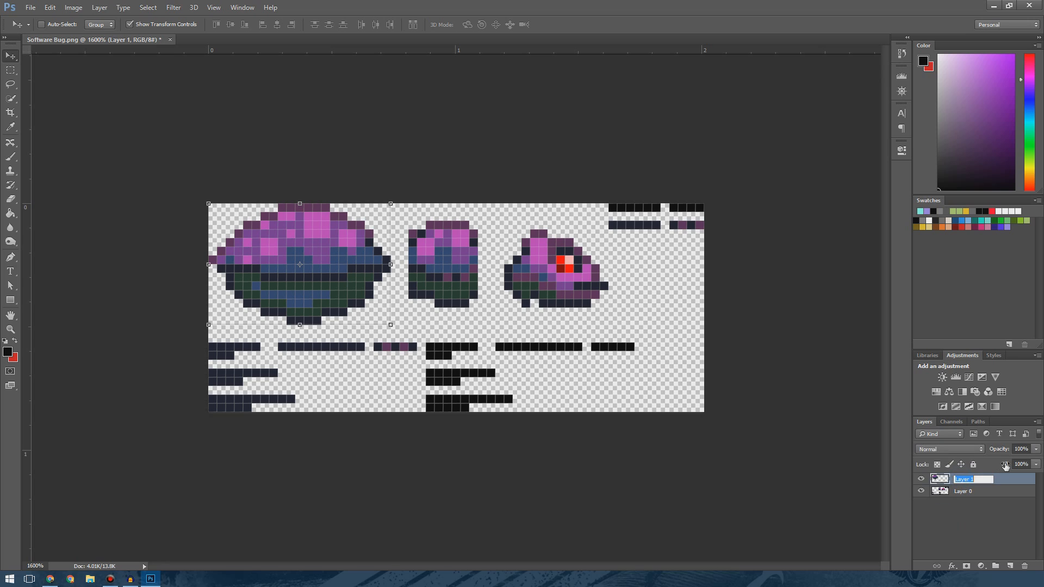
type("b")
type("utt.png")
key("Return")
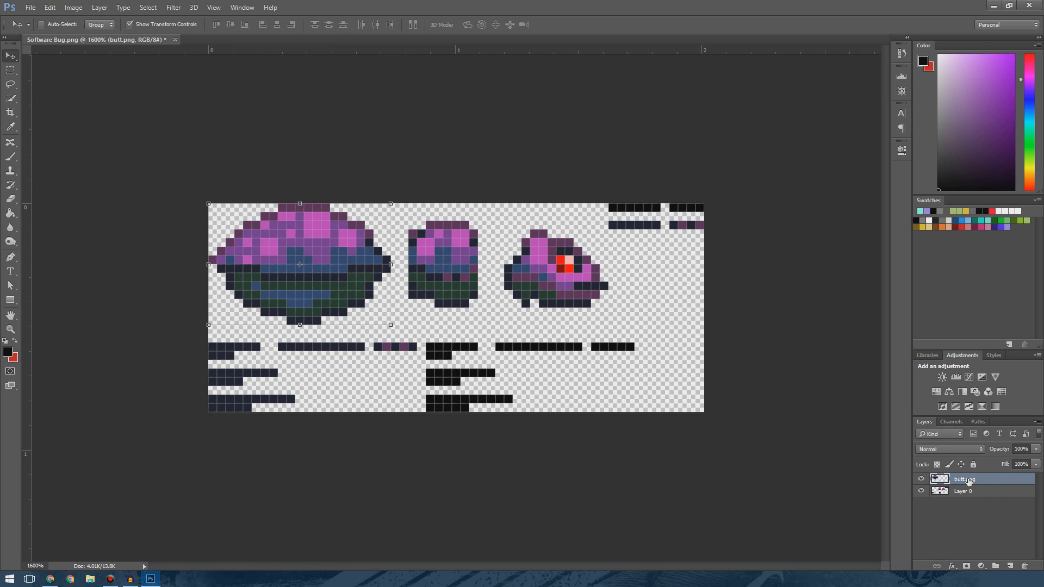
Cut the middle body segment out of the base layer with a rectangular marquee and paste it onto a new layer.
left_click(961, 493)
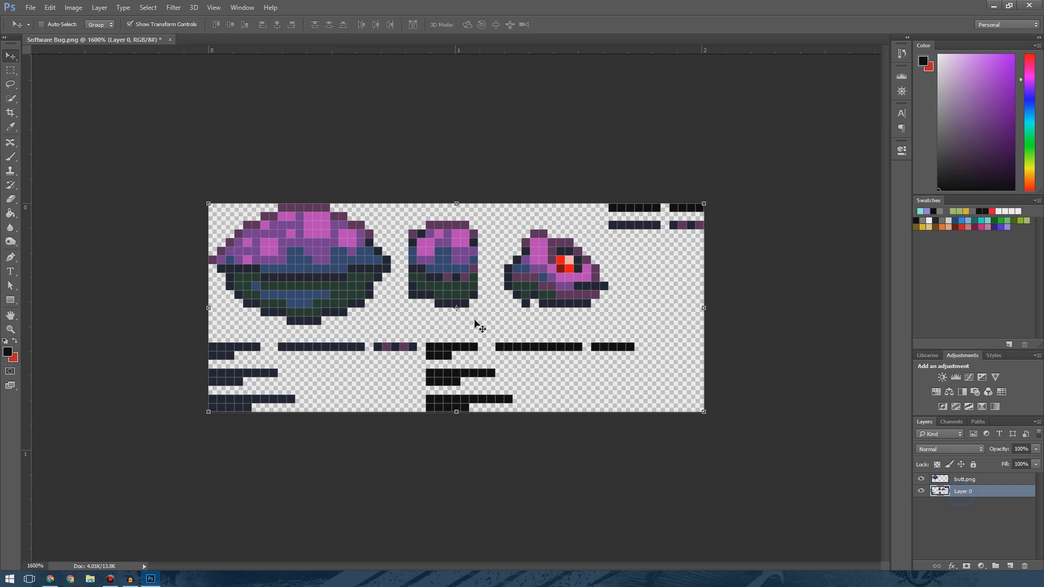
left_click(10, 70)
left_click_drag(412, 224, 477, 307)
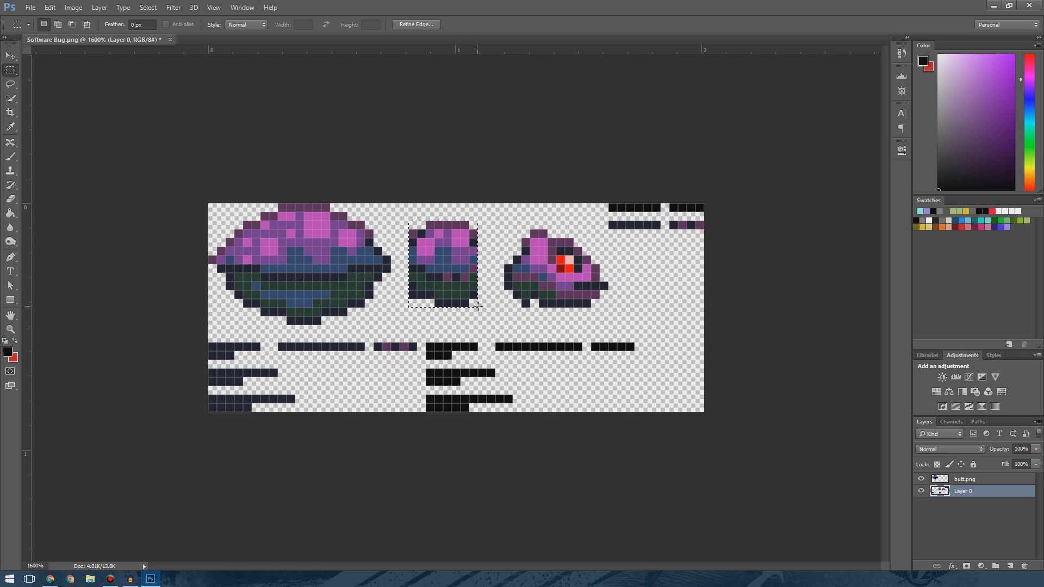
key("ctrl+x")
key("ctrl+v")
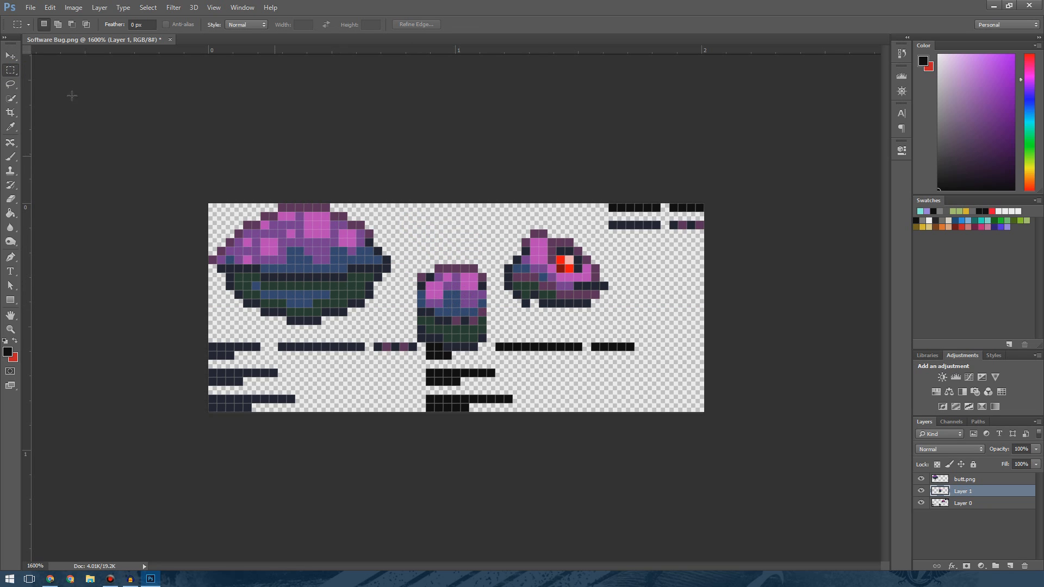
Turn on Generate Image Assets for the document.
left_click(30, 7)
mouse_move(92, 172)
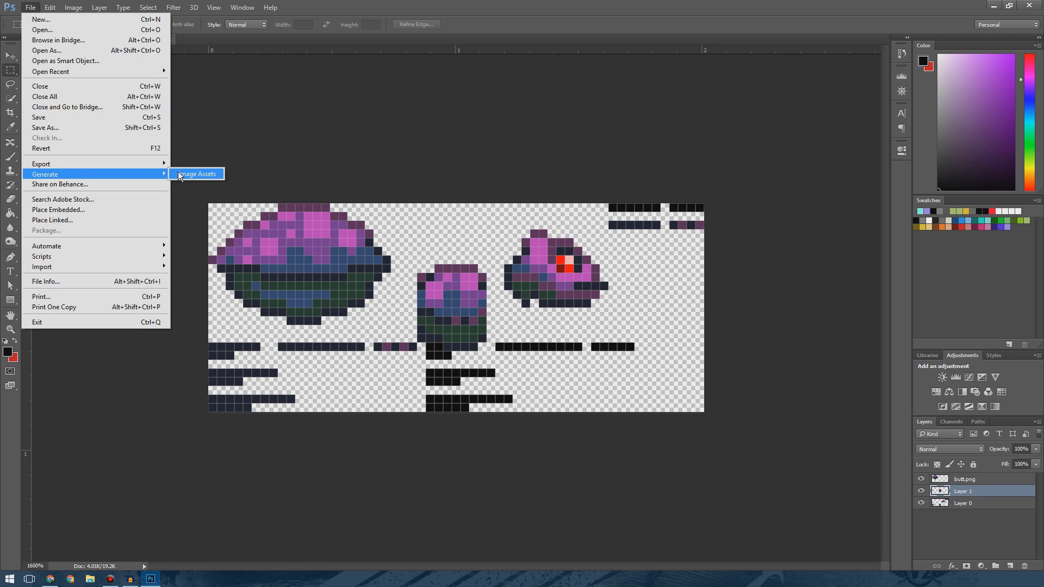
left_click(963, 526)
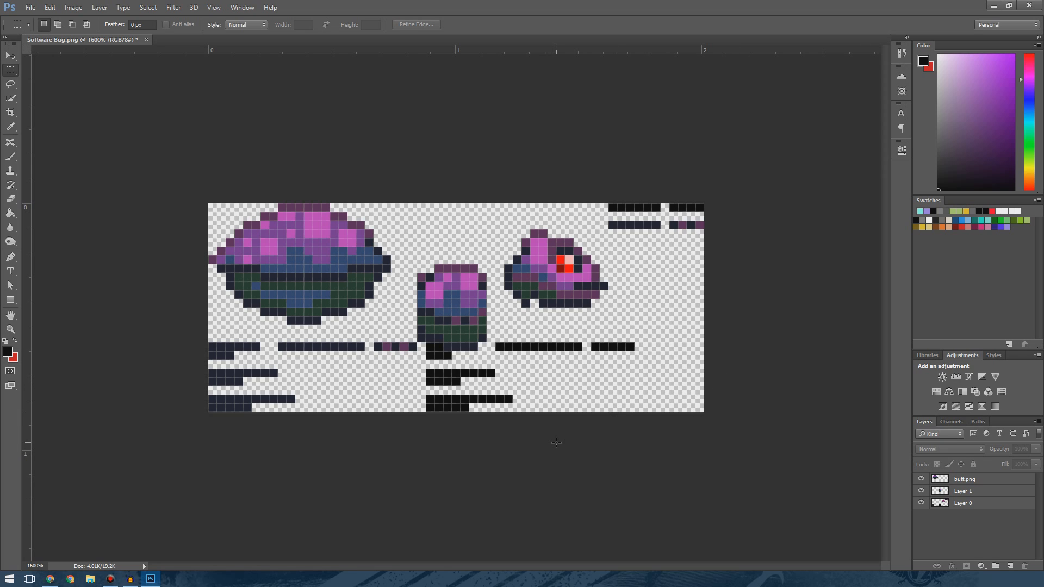
Review the named part layers and collapse the setup.png layer group.
double_click(963, 492)
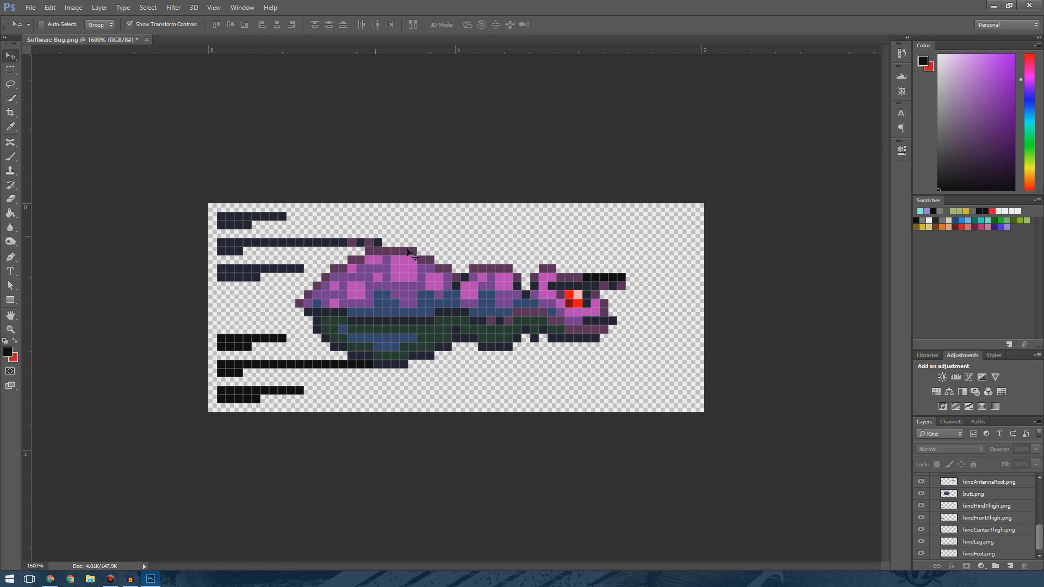
scroll(976, 518, "up", 10)
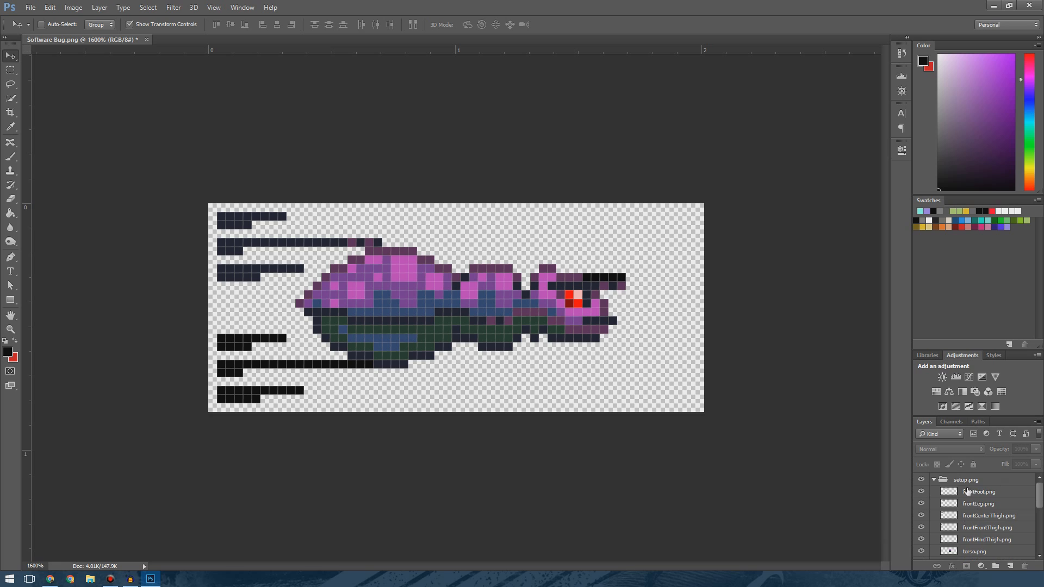
scroll(989, 513, "down", 8)
scroll(989, 513, "up", 8)
left_click(934, 480)
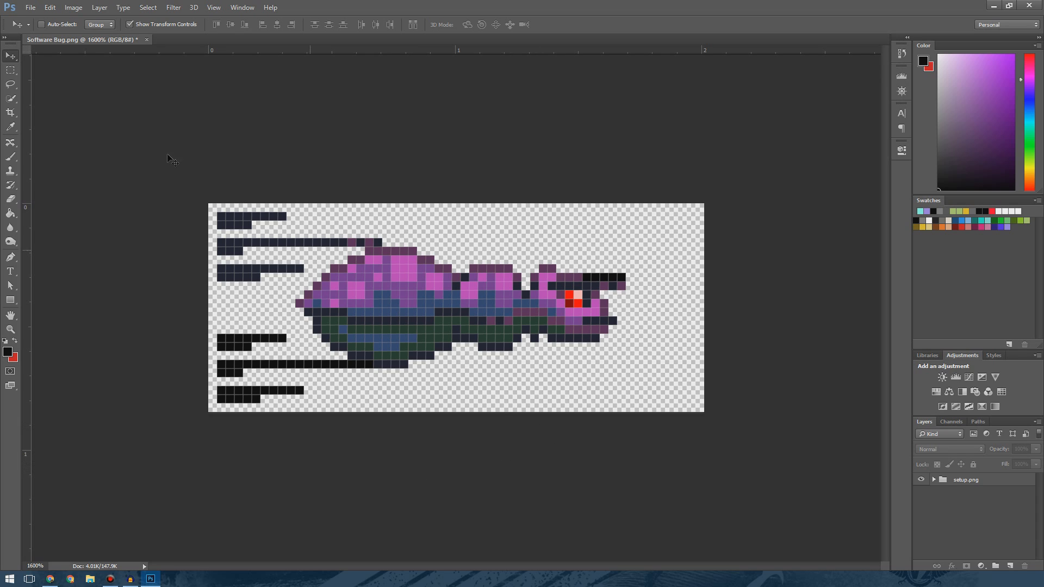
Save the document as Software Bug.psd in Desktop > Omni Dev > Animations > Software Bug with Maximize Compatibility on.
left_click(31, 7)
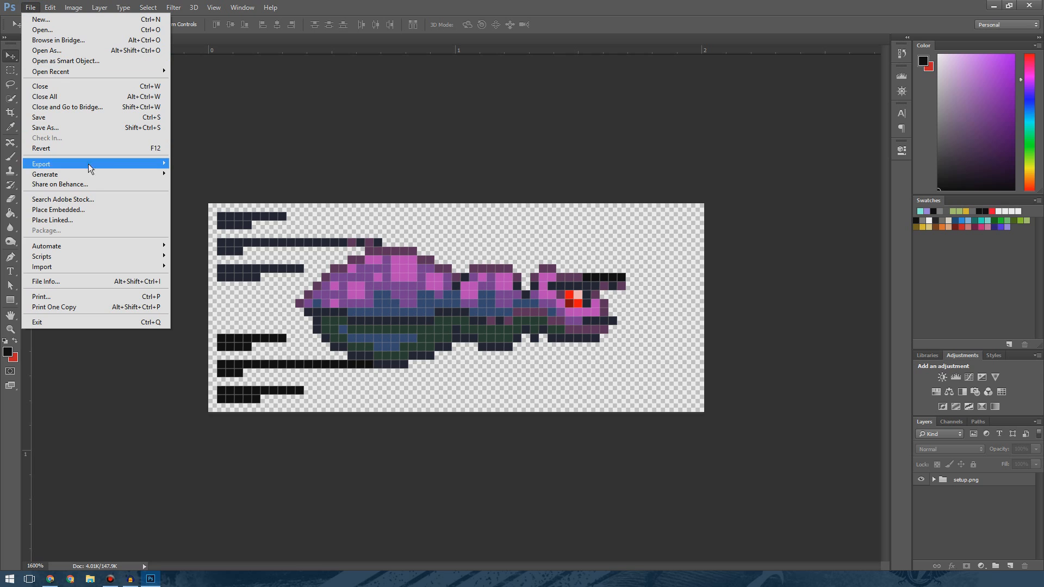
left_click(173, 174)
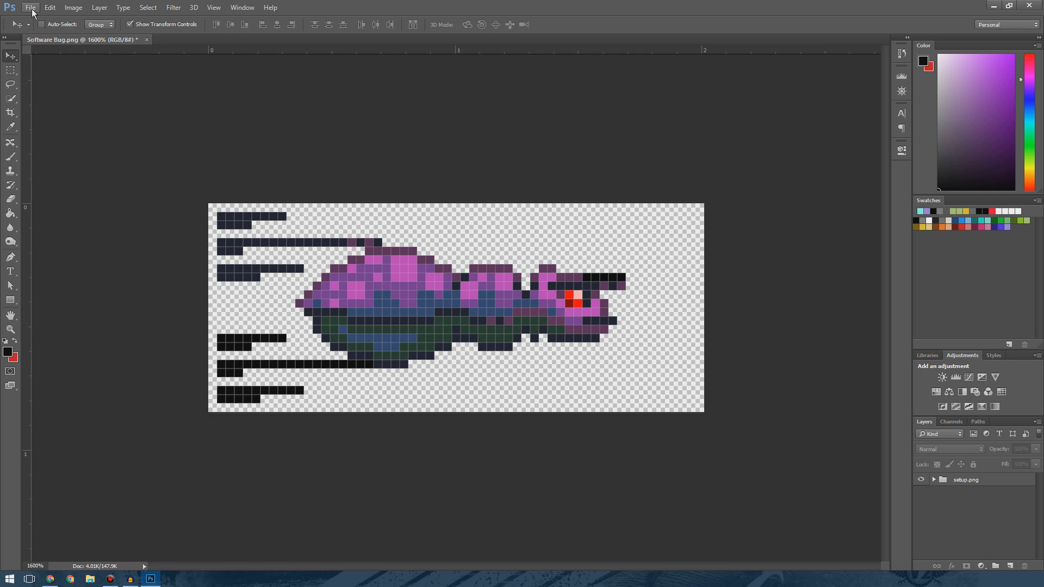
left_click(31, 7)
left_click(63, 126)
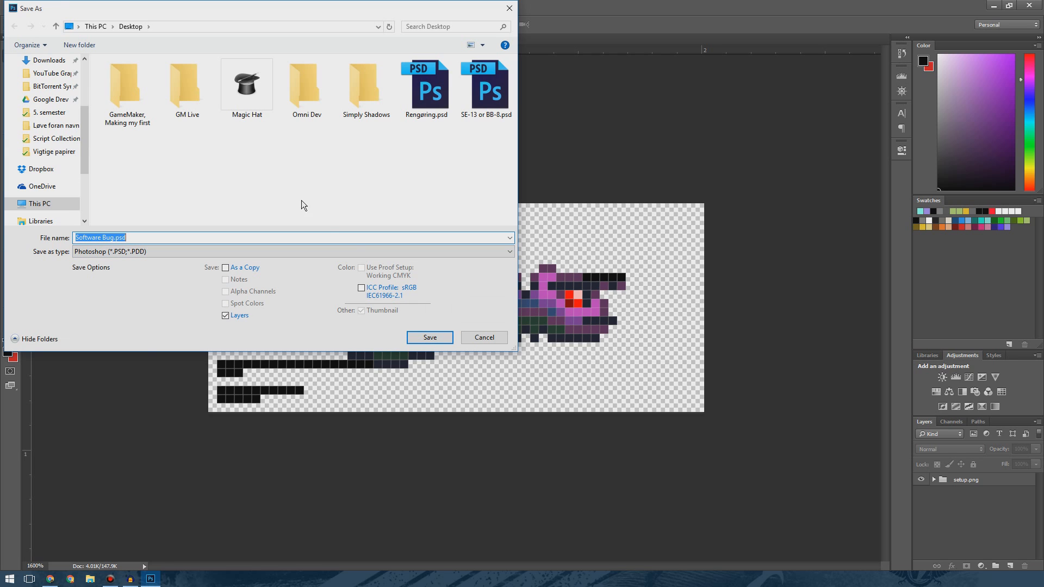
double_click(311, 96)
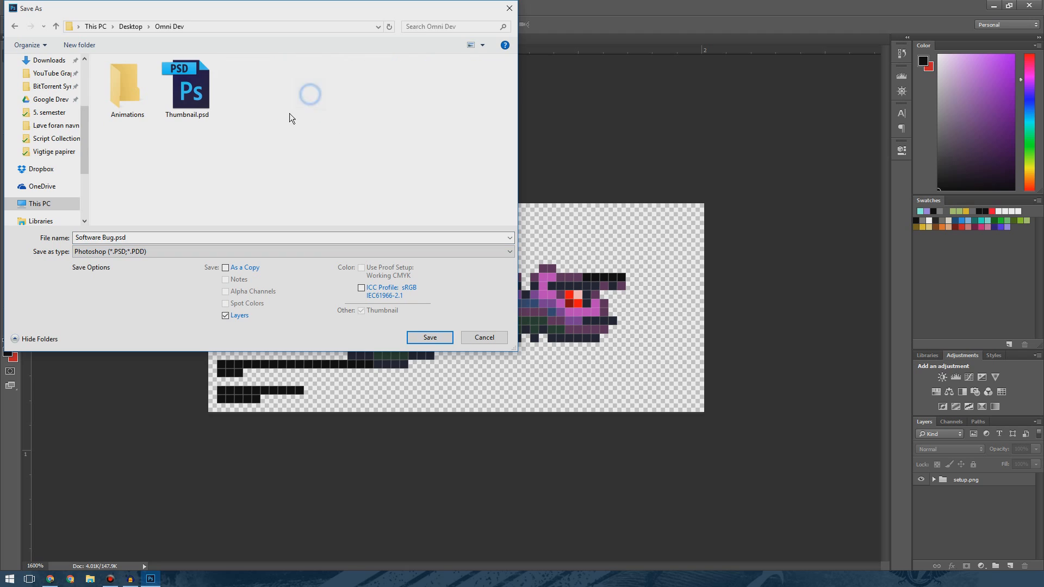
double_click(133, 97)
double_click(132, 77)
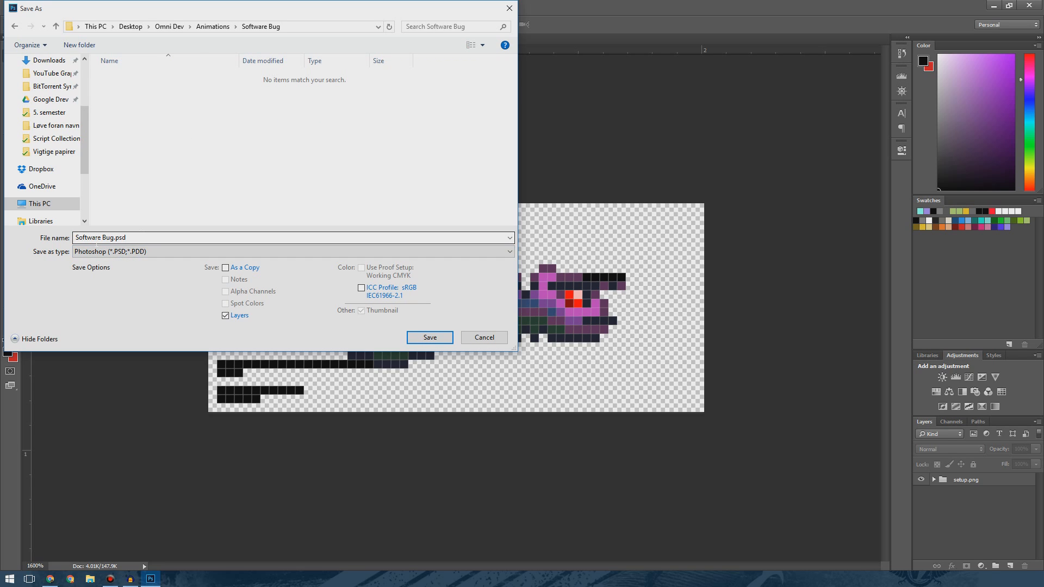
left_click(425, 338)
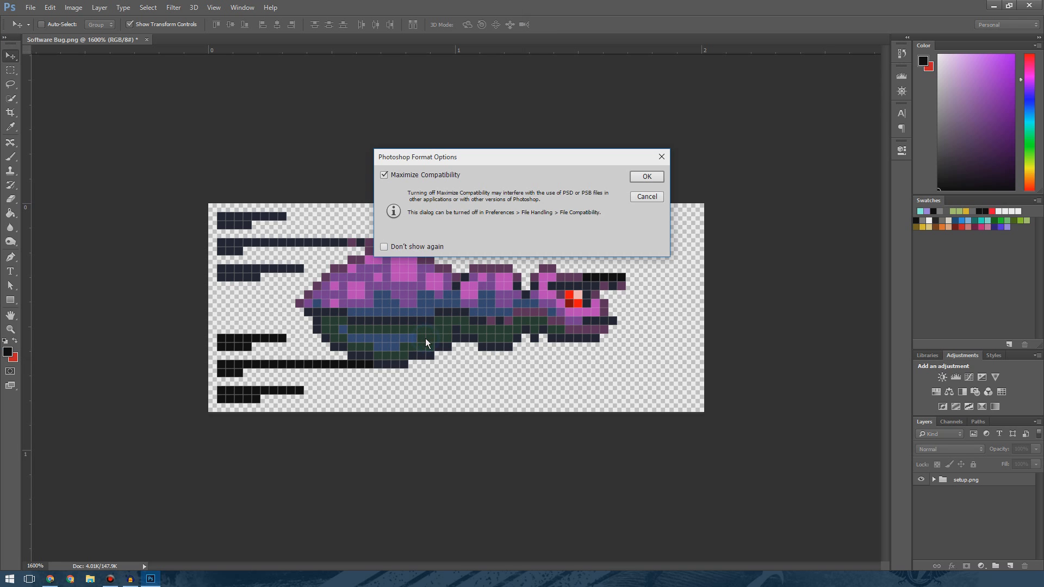
left_click(647, 176)
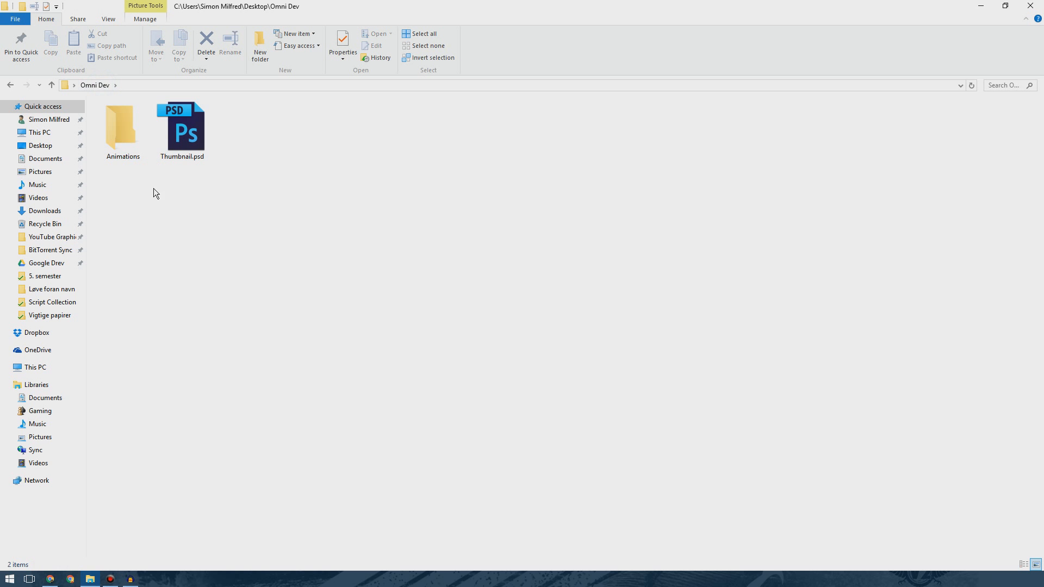
Open the generated Software Bug-assets folder in File Explorer.
double_click(113, 131)
double_click(141, 121)
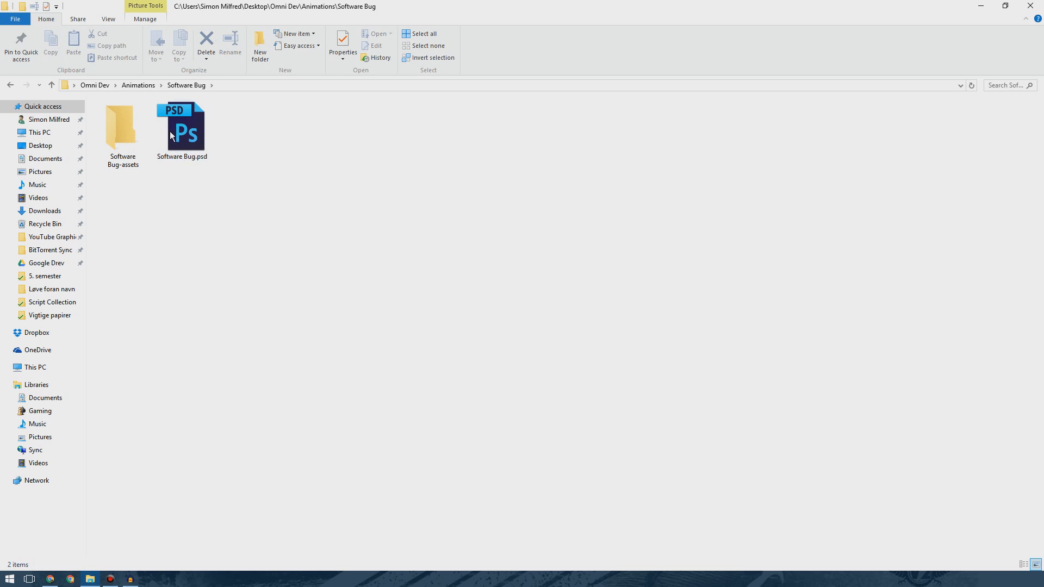
double_click(129, 138)
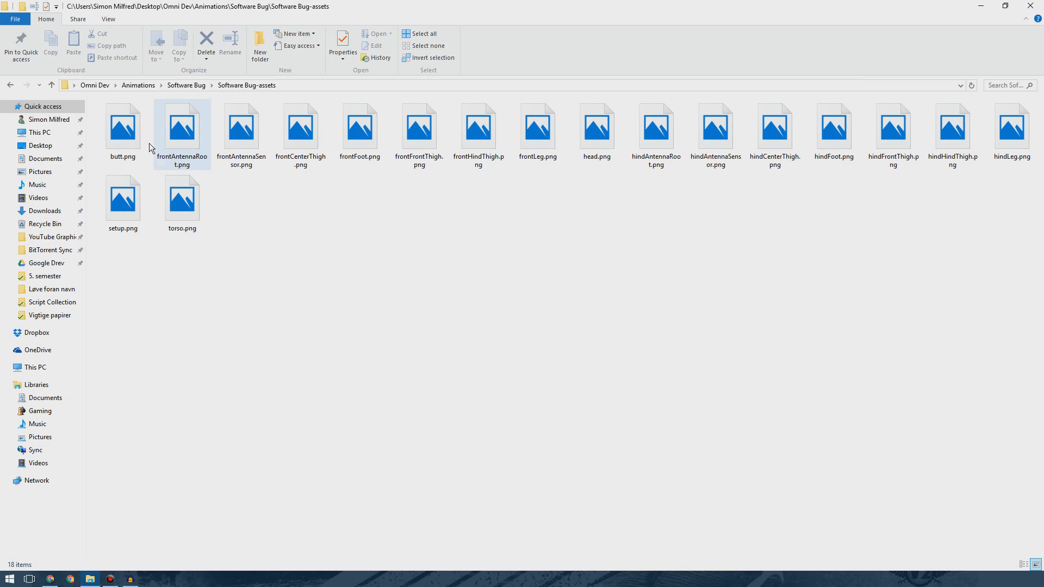
Preview the exported part images one after another in Photos, then close the viewer.
double_click(123, 140)
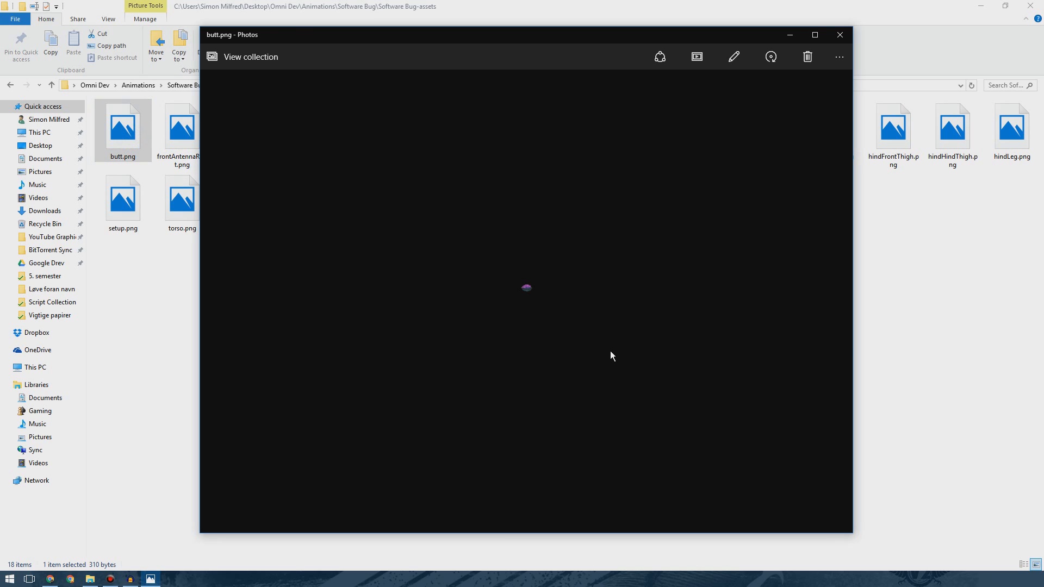
key("Right")
key("Right")
key("Right")
key("Right")
key("Right")
key("Right")
key("Right")
key("Right")
key("Right")
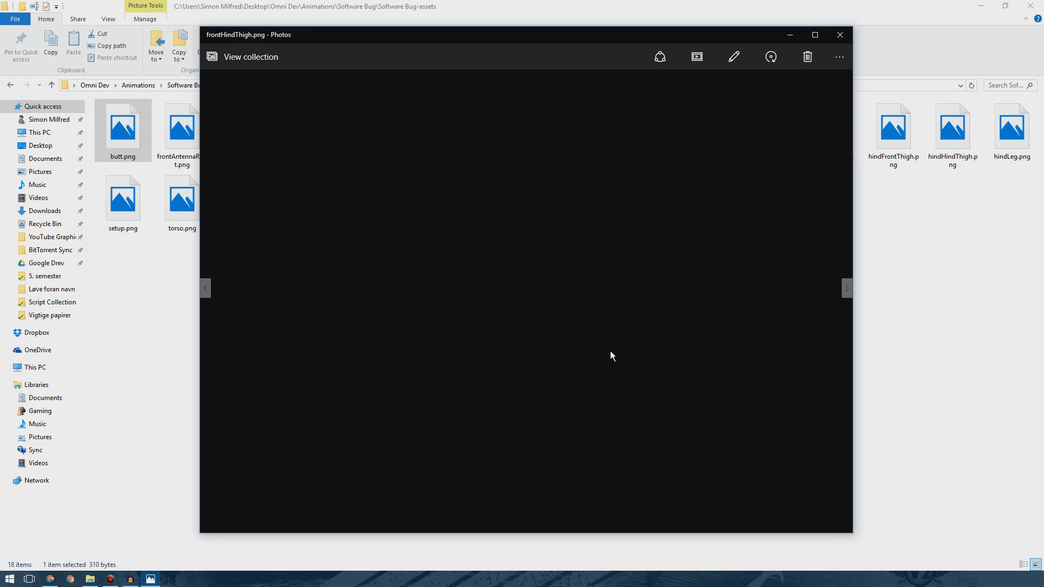
key("Right")
key("Right")
left_click(838, 36)
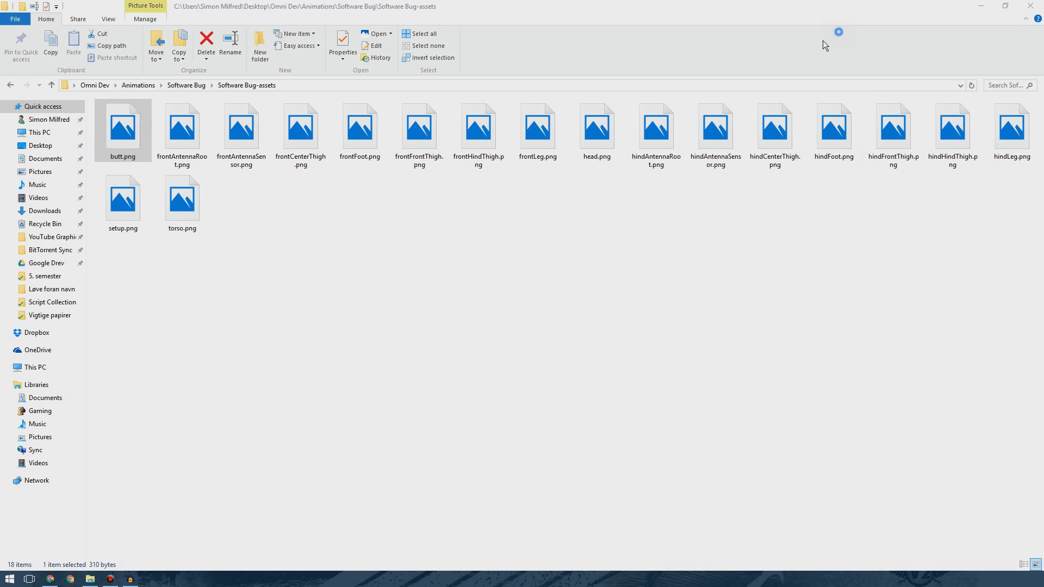
left_click(491, 226)
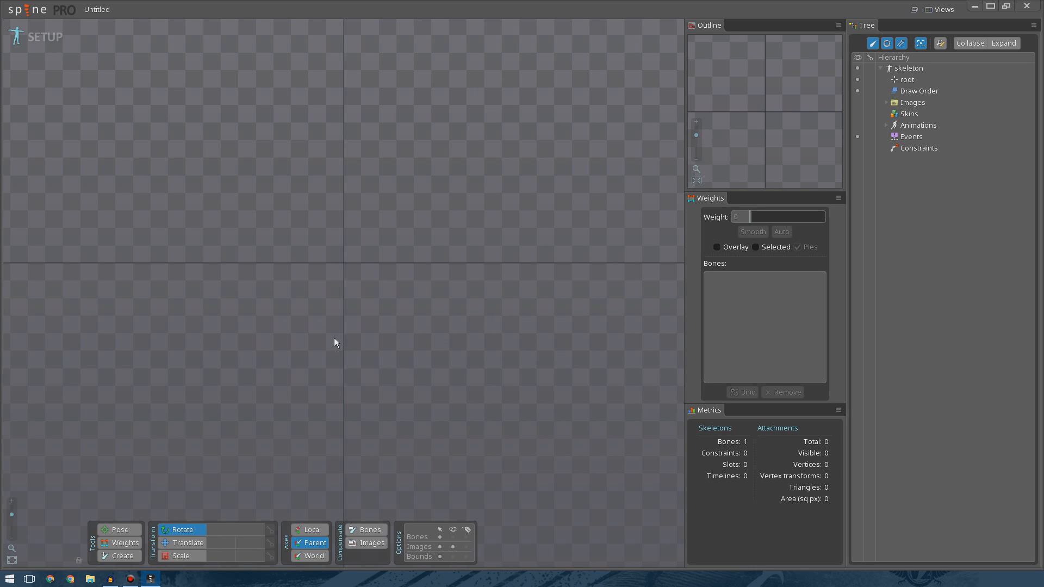
In Spine, save the project over Software Bug.spine in Desktop > Omni Dev > Animations > Software Bug.
left_click(24, 10)
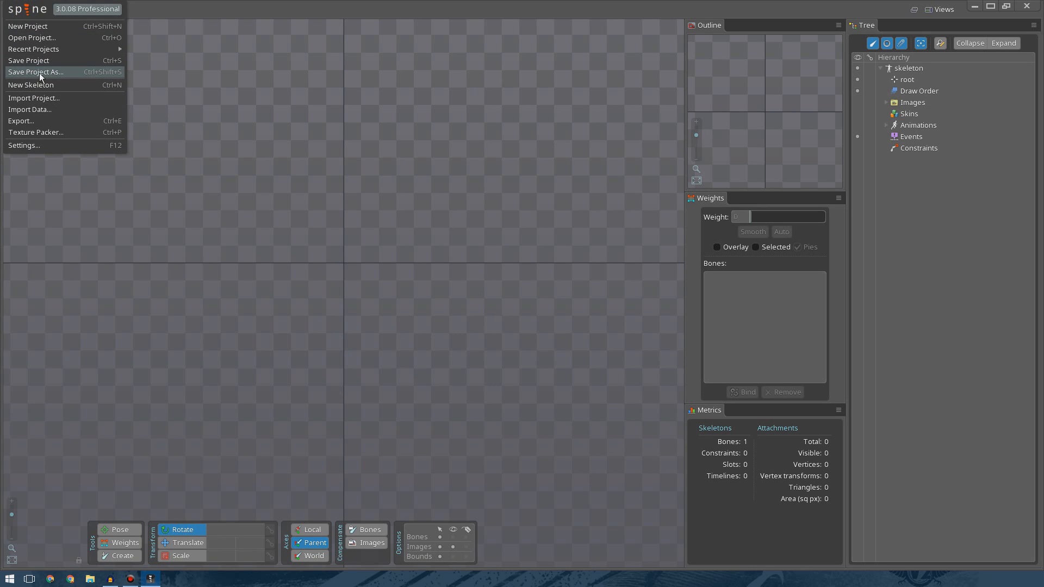
left_click(39, 73)
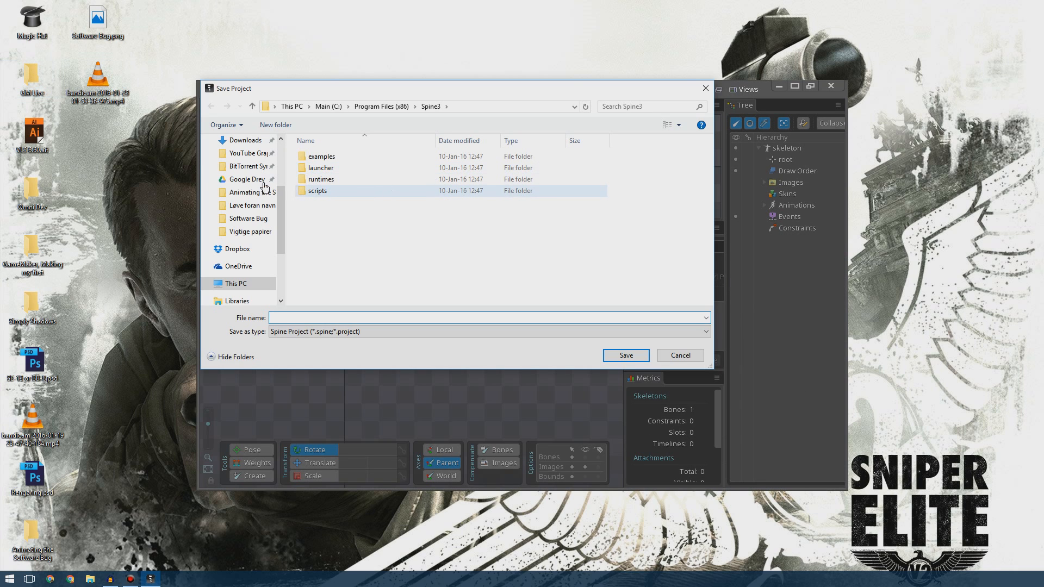
scroll(271, 187, "up", 2)
left_click(241, 154)
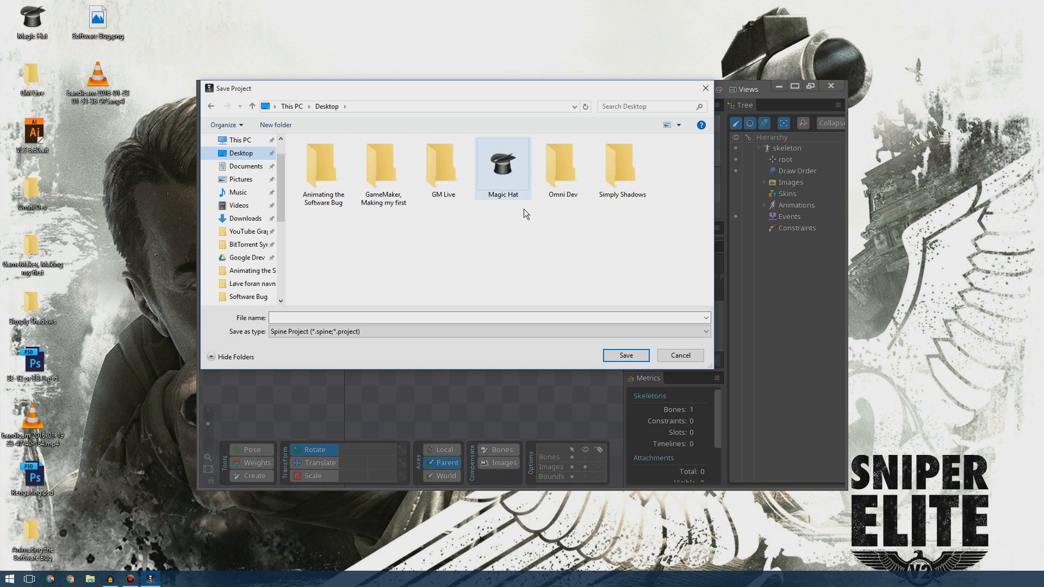
double_click(324, 169)
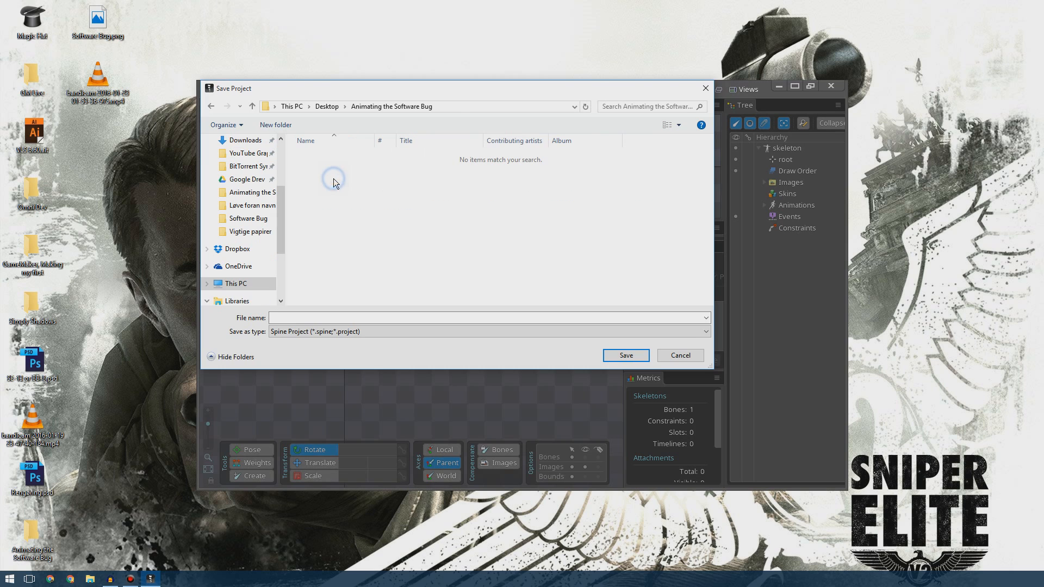
left_click(212, 106)
double_click(552, 173)
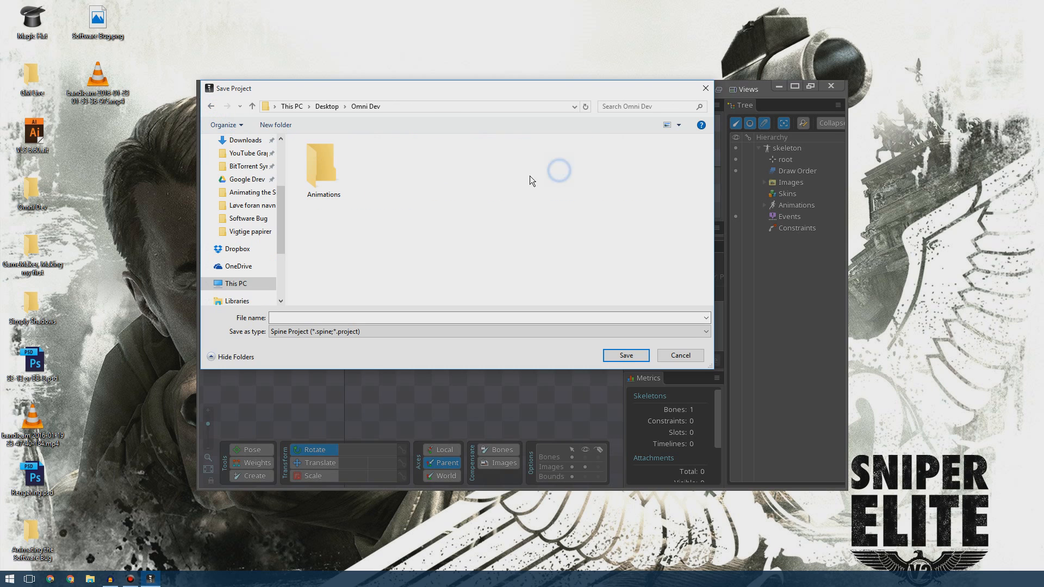
double_click(325, 167)
double_click(333, 157)
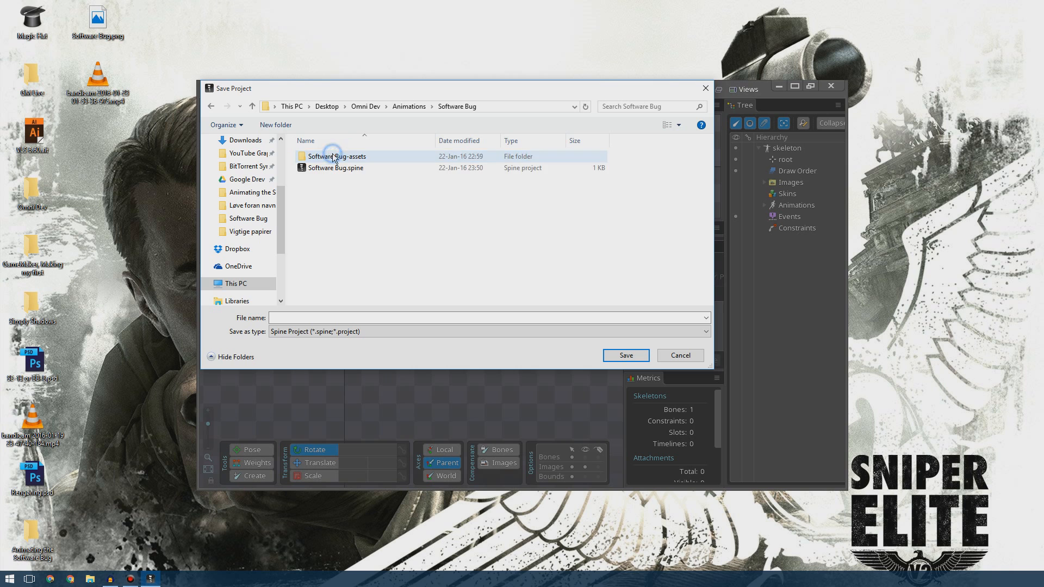
left_click(337, 169)
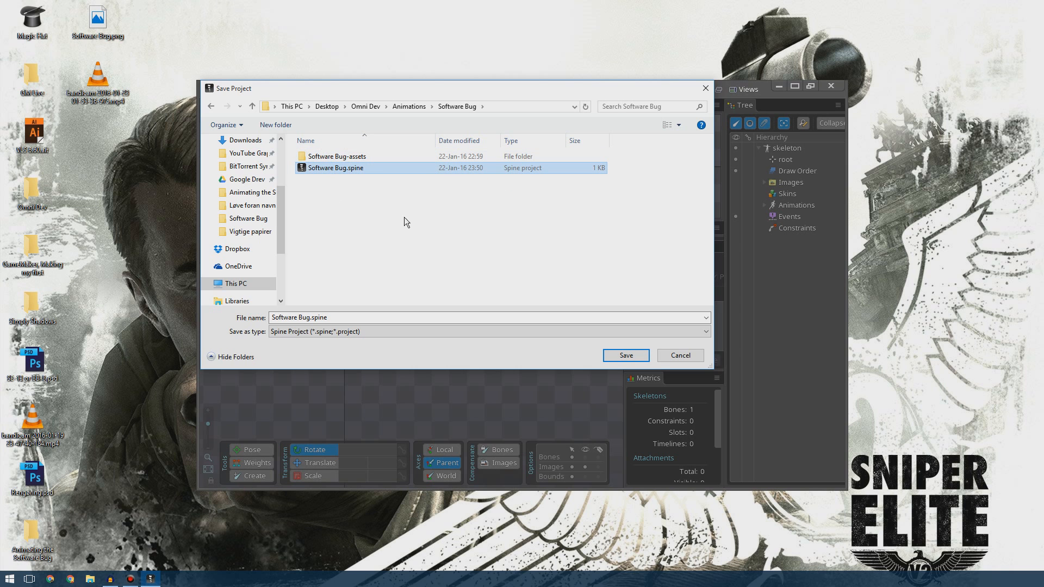
left_click(624, 355)
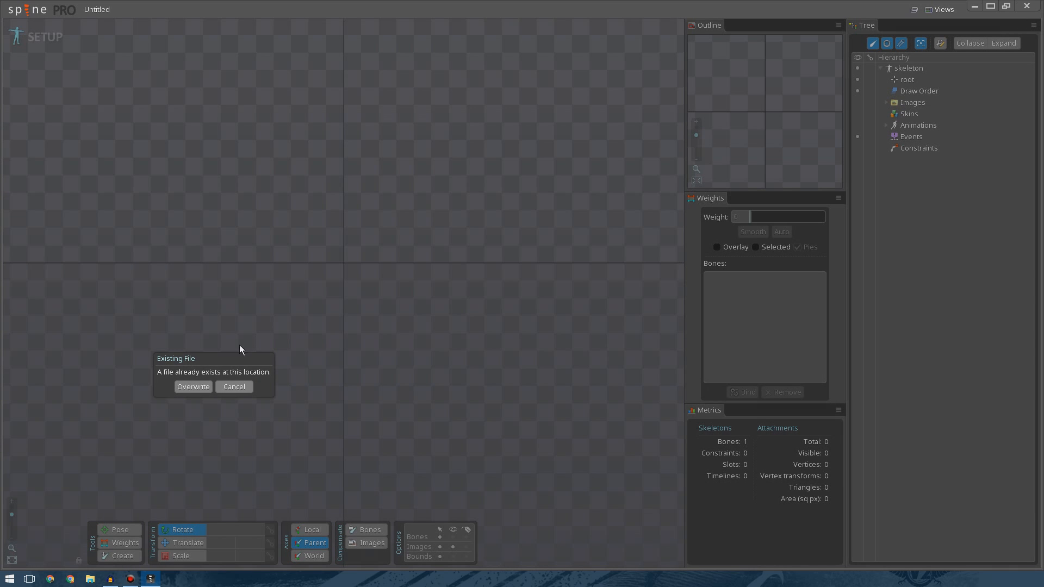
left_click(193, 387)
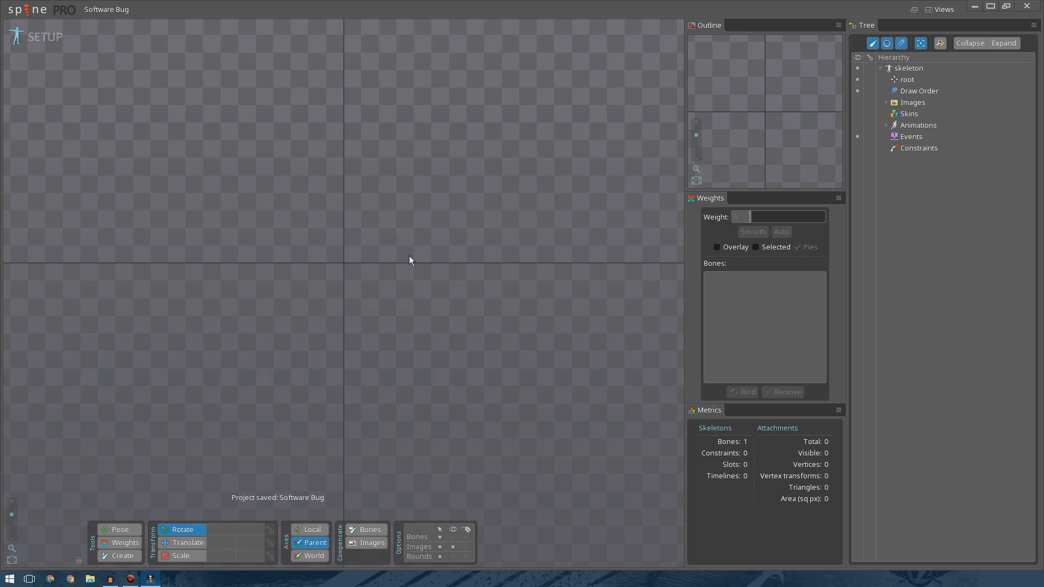
Expand the Images node and the Software Bug-assets folder in the tree to list the part images.
left_click(887, 103)
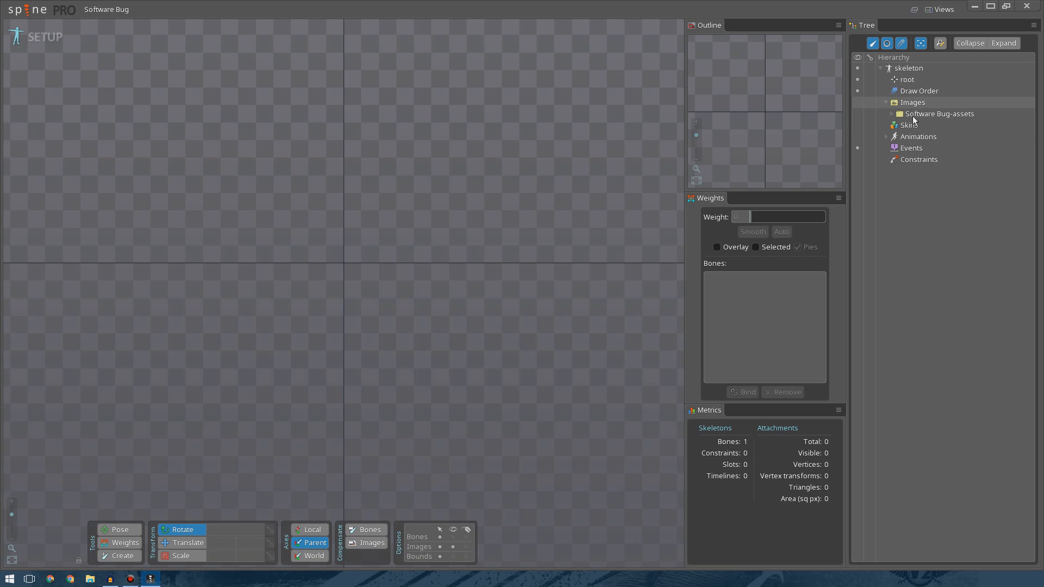
left_click(892, 113)
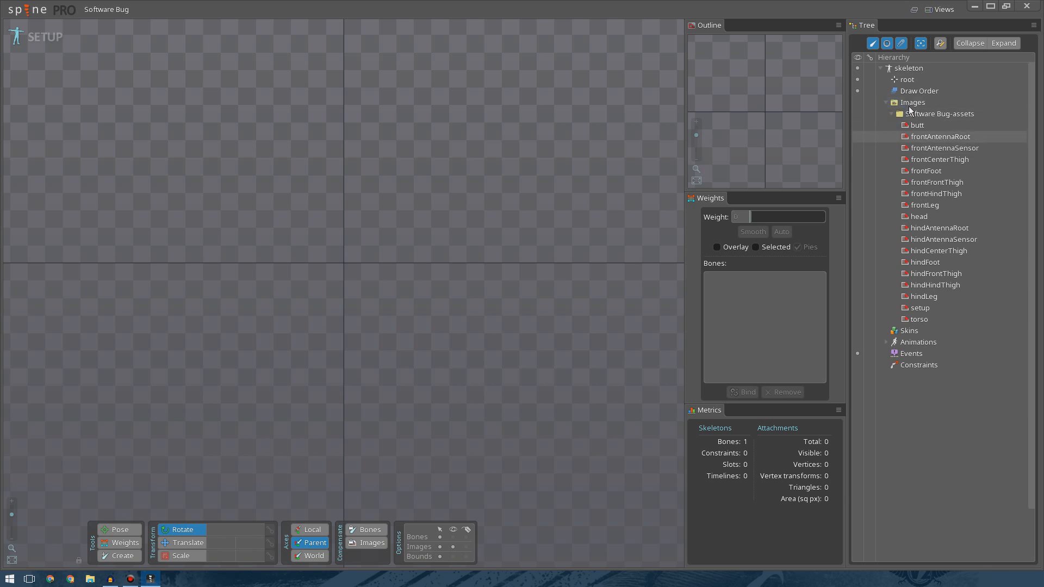
Point the skeleton's Images path to the Software Bug-assets folder.
left_click(893, 114)
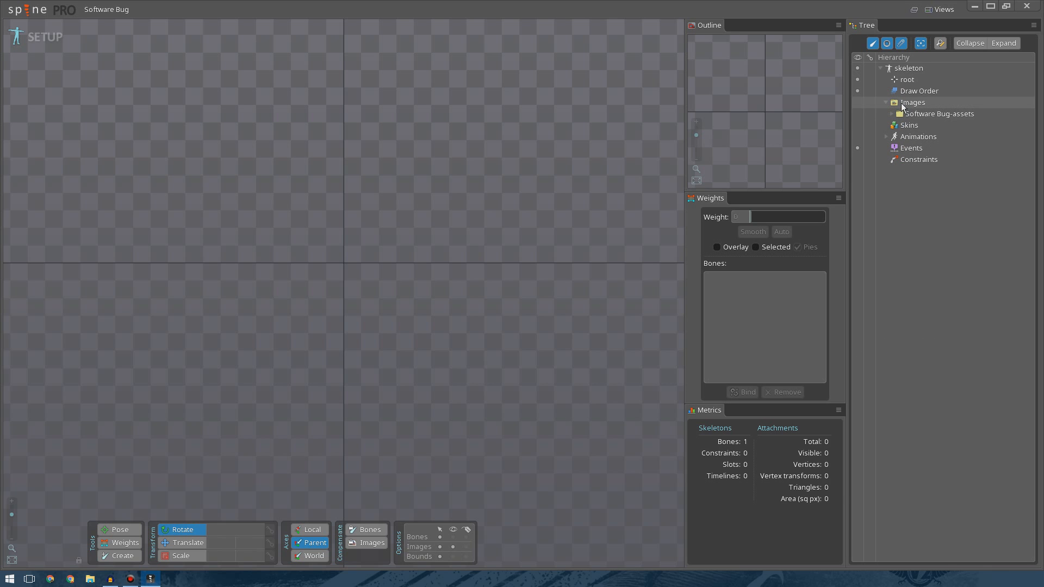
left_click(907, 102)
left_click(1008, 541)
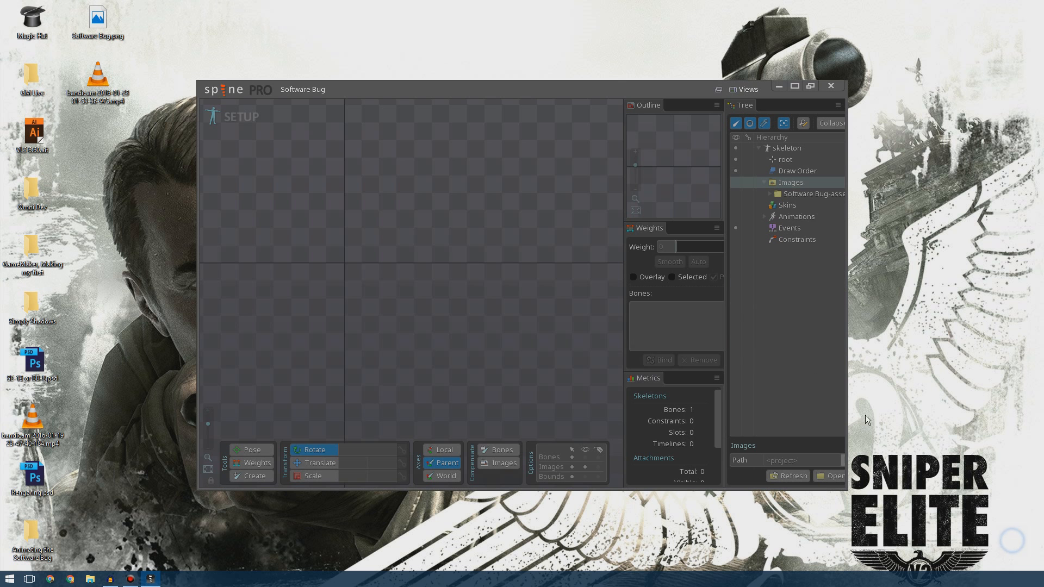
left_click(346, 157)
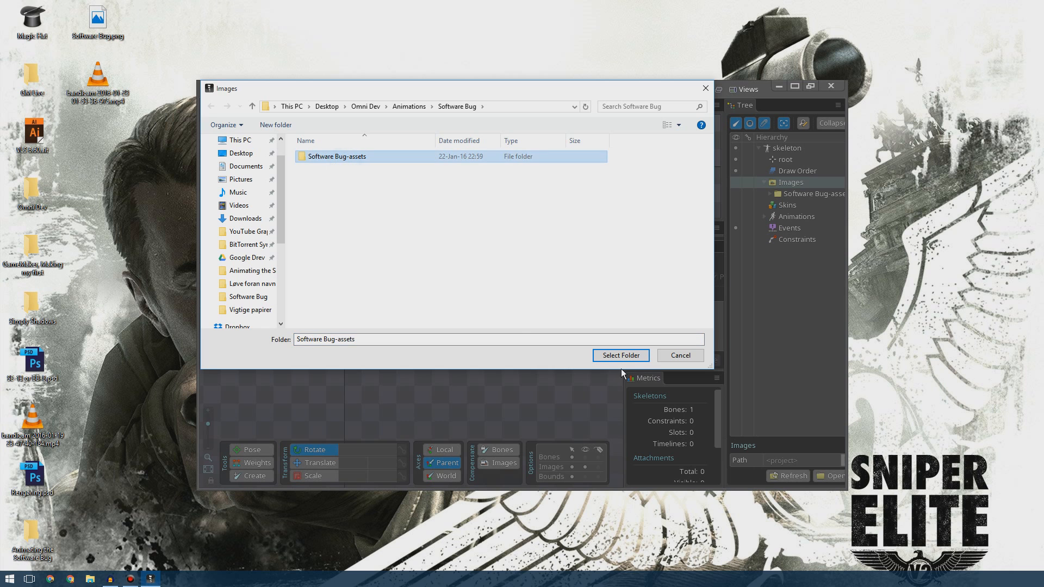
left_click(621, 356)
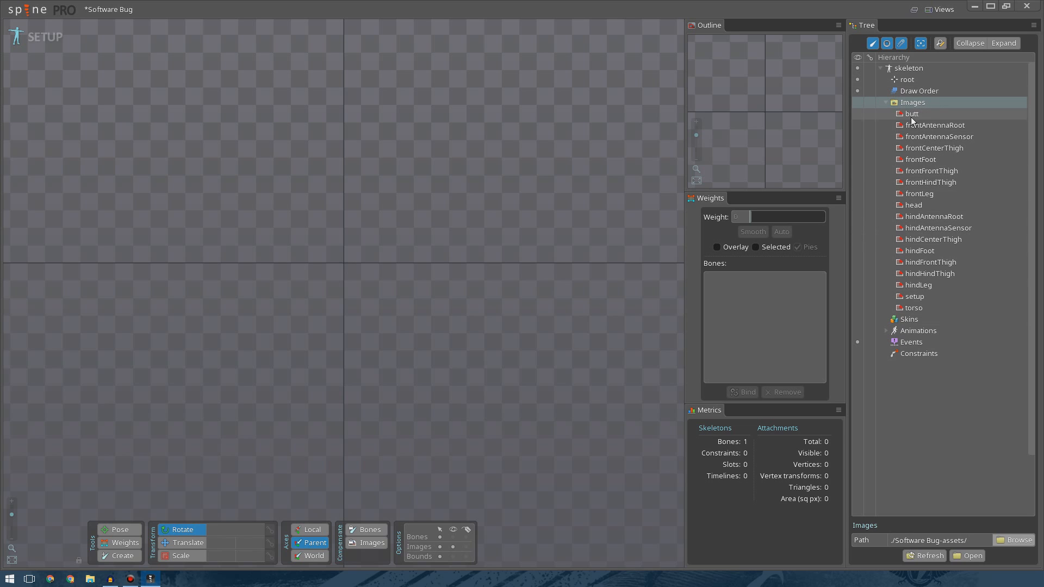
Drag the setup image into the viewport to add it as a reference attachment.
left_click(915, 296)
left_click_drag(737, 270, 347, 255)
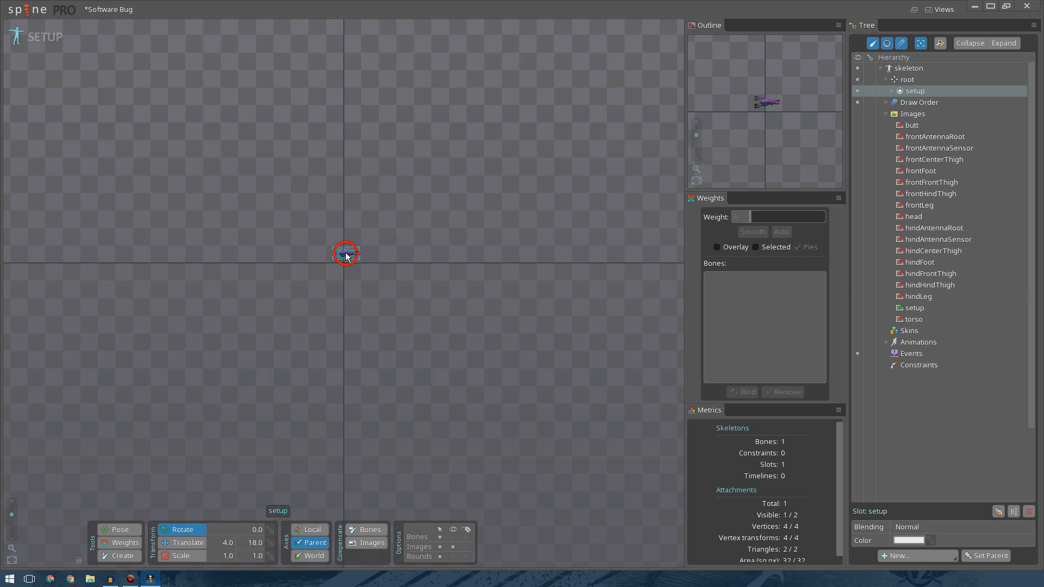
In Settings, set the editor scale to 0 and turn off linear filtering, then save the settings.
scroll(347, 256, "up", 10)
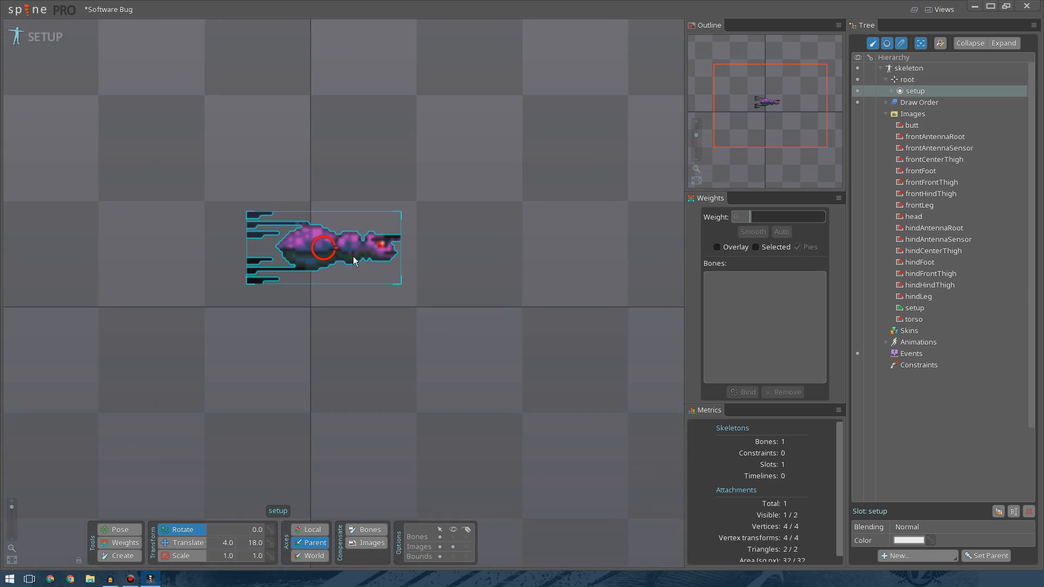
scroll(353, 259, "up", 3)
left_click(19, 9)
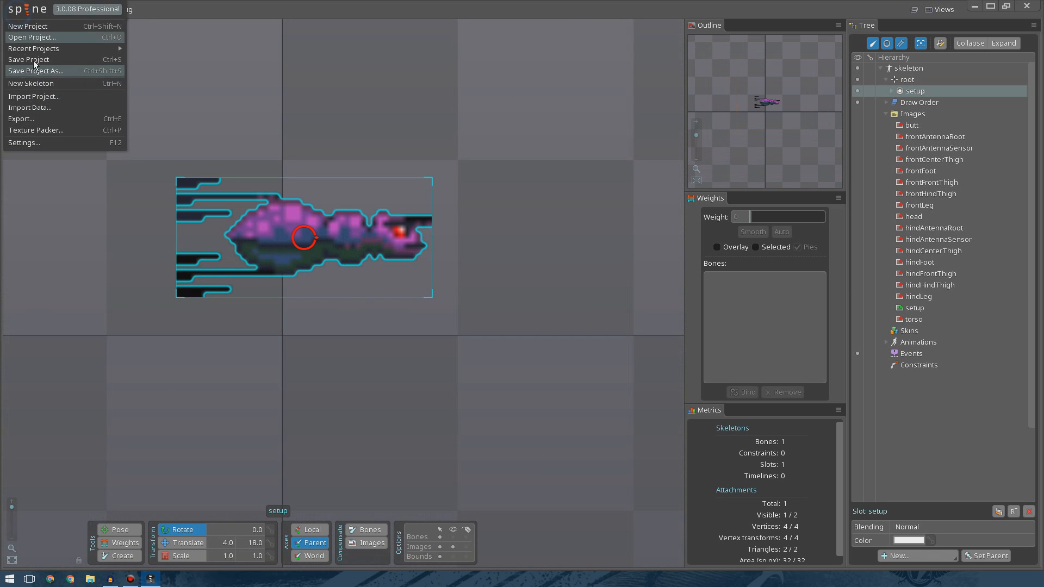
left_click(39, 145)
scroll(299, 289, "down", 5)
scroll(299, 290, "down", 6)
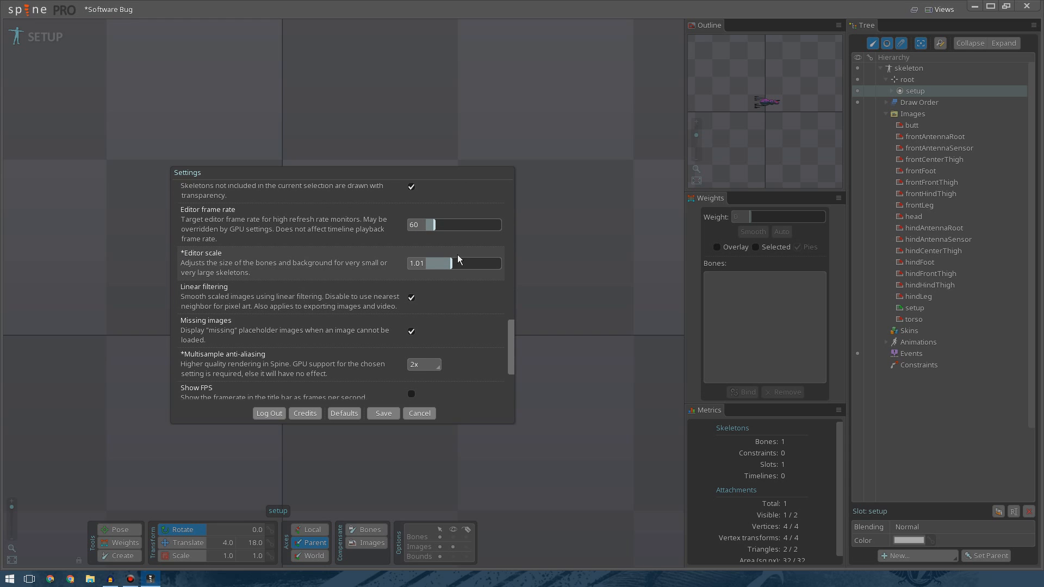
left_click_drag(449, 267, 426, 270)
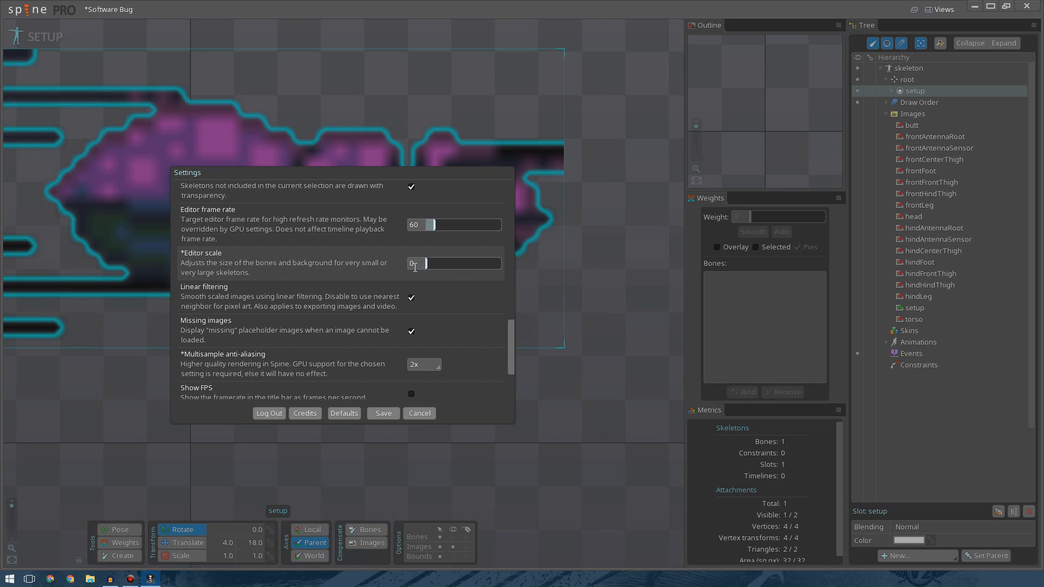
left_click(411, 299)
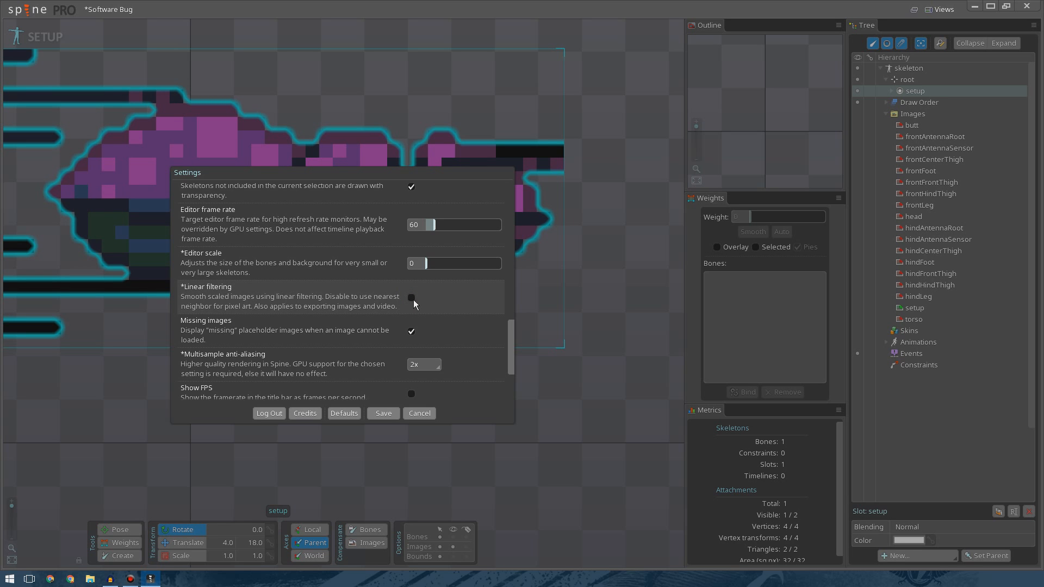
scroll(458, 338, "down", 1)
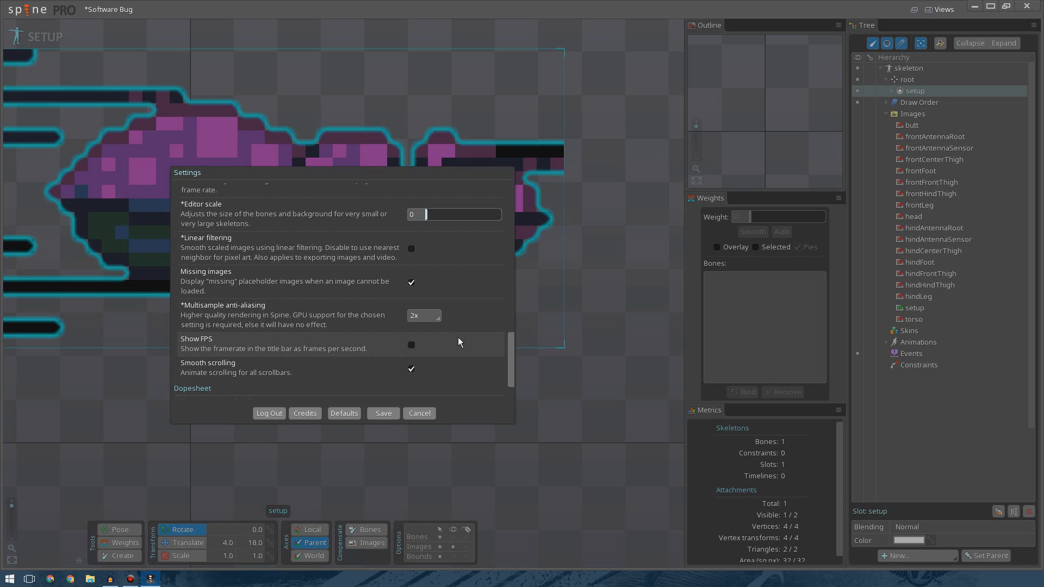
left_click(384, 414)
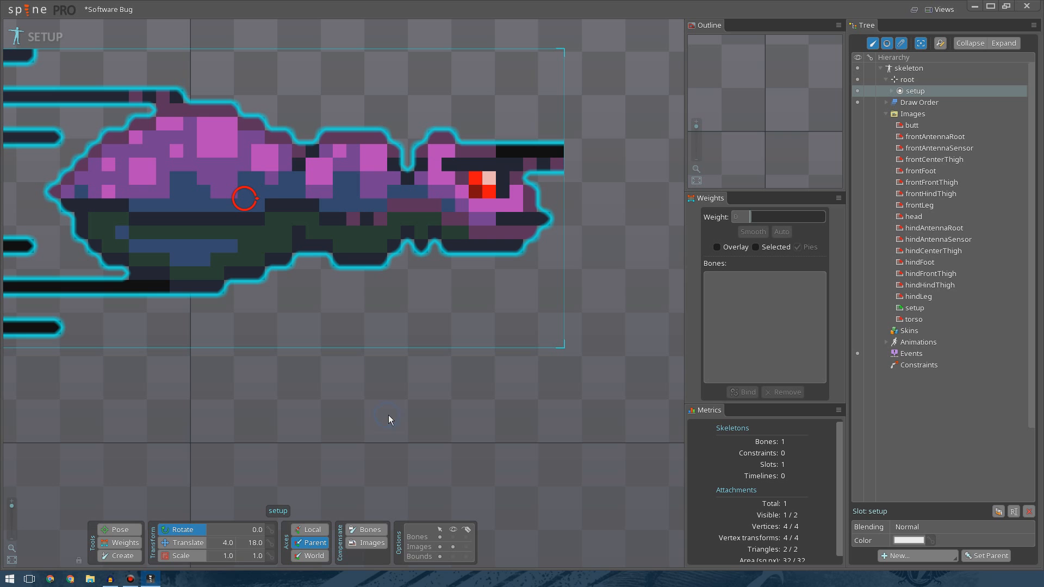
Move the setup attachment with Translate and set its Y translation to 11.5.
left_click(348, 398)
scroll(314, 403, "down", 5)
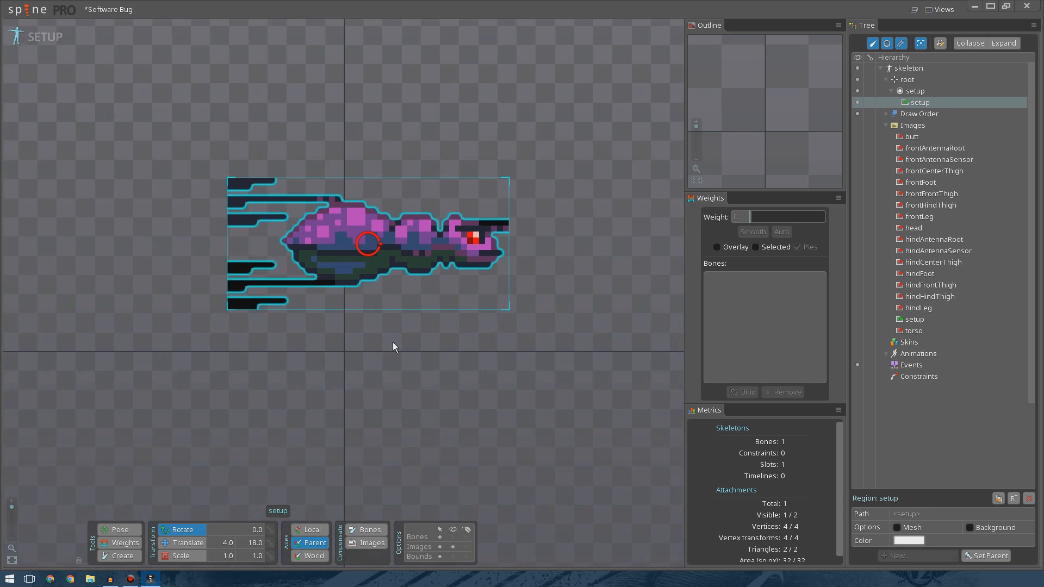
scroll(397, 351, "up", 2)
left_click(190, 543)
left_click_drag(422, 343, 327, 387)
left_click(387, 372)
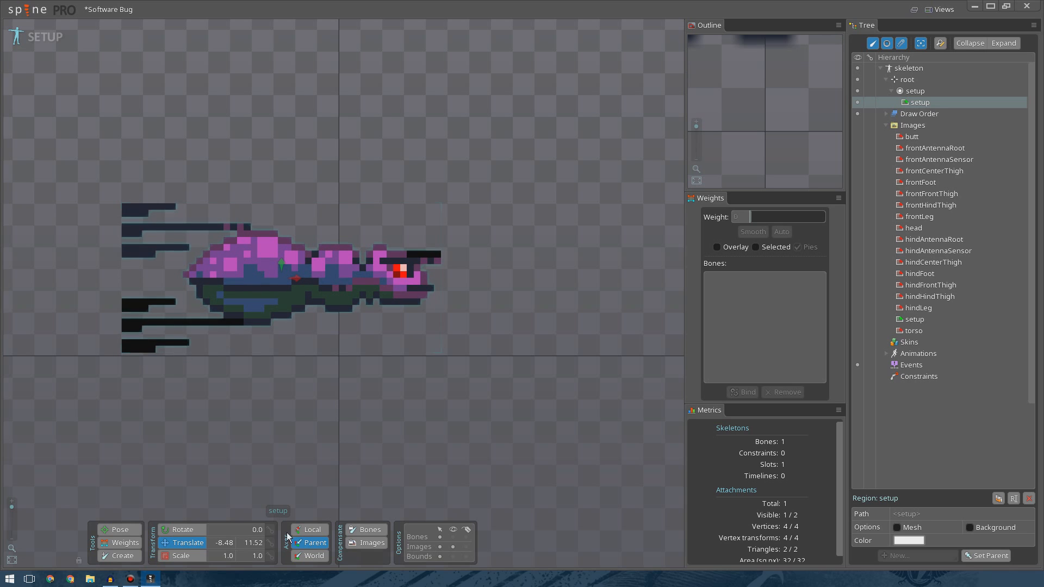
left_click(249, 543)
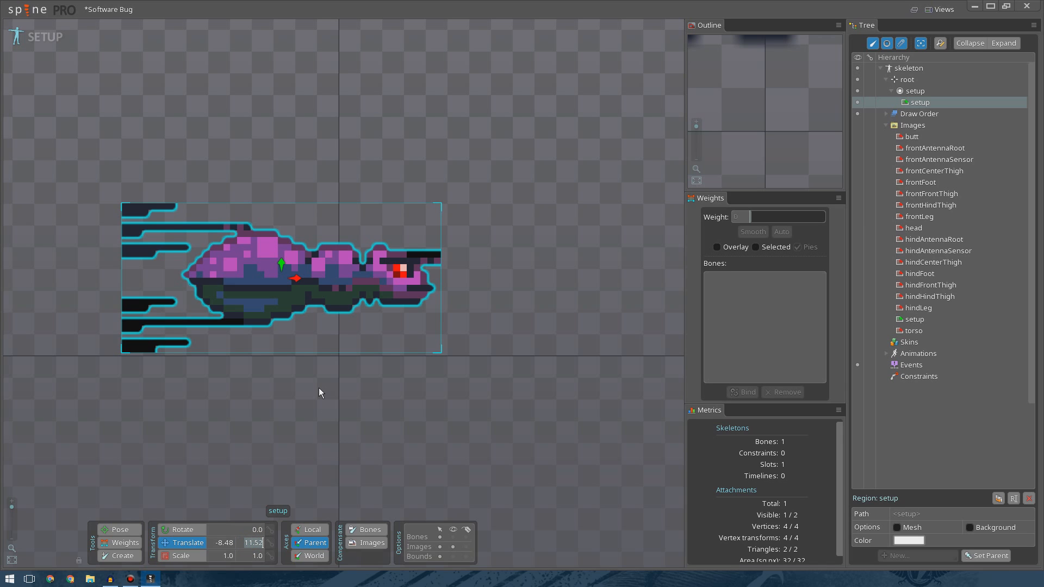
type("11.5")
key("Return")
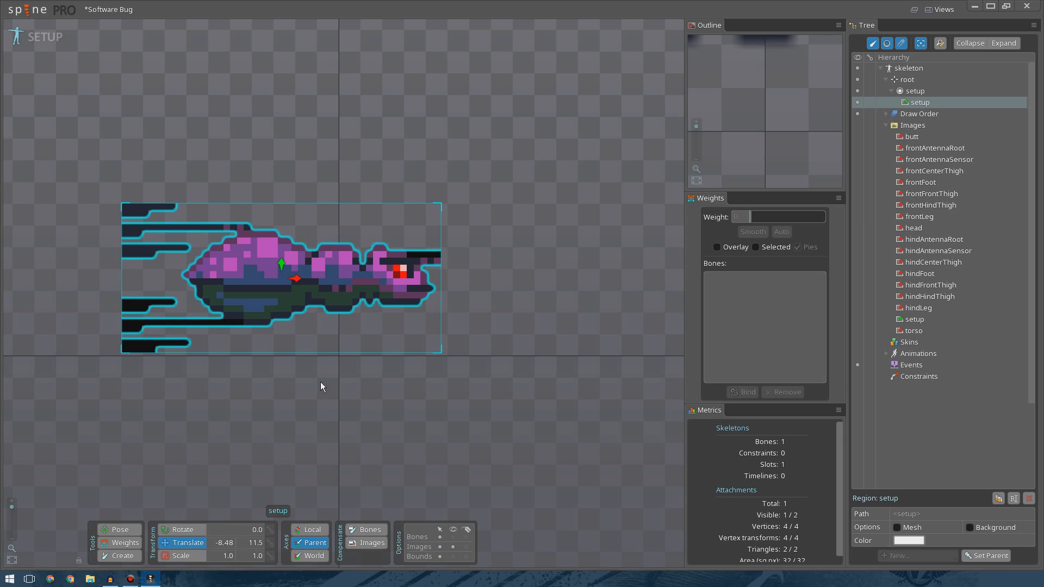
Set the setup attachment's X translation to -7.5.
left_click(226, 541)
key("BackSpace")
type("-9")
key("Return")
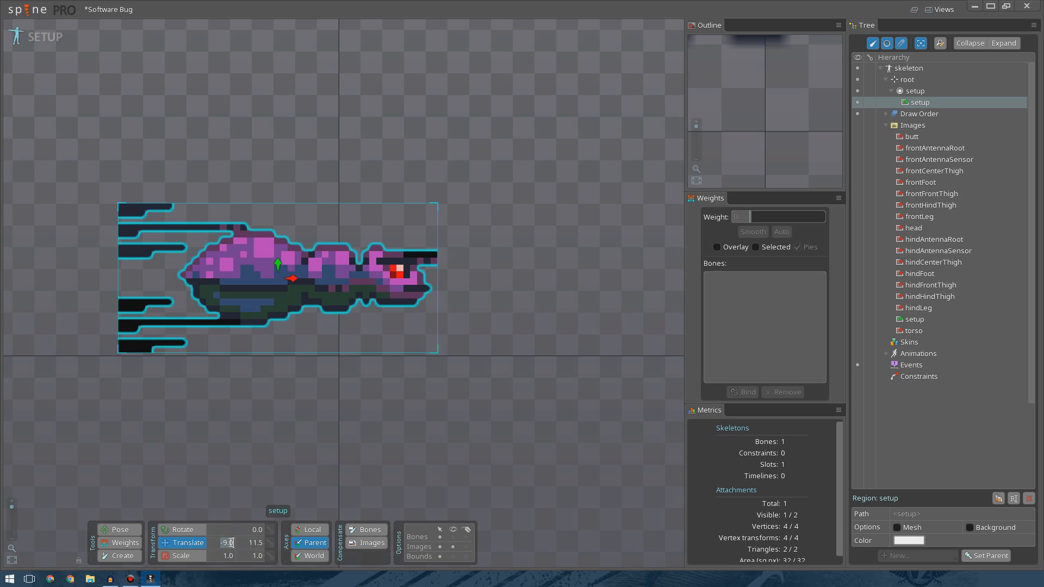
key("BackSpace")
type("5")
key("Return")
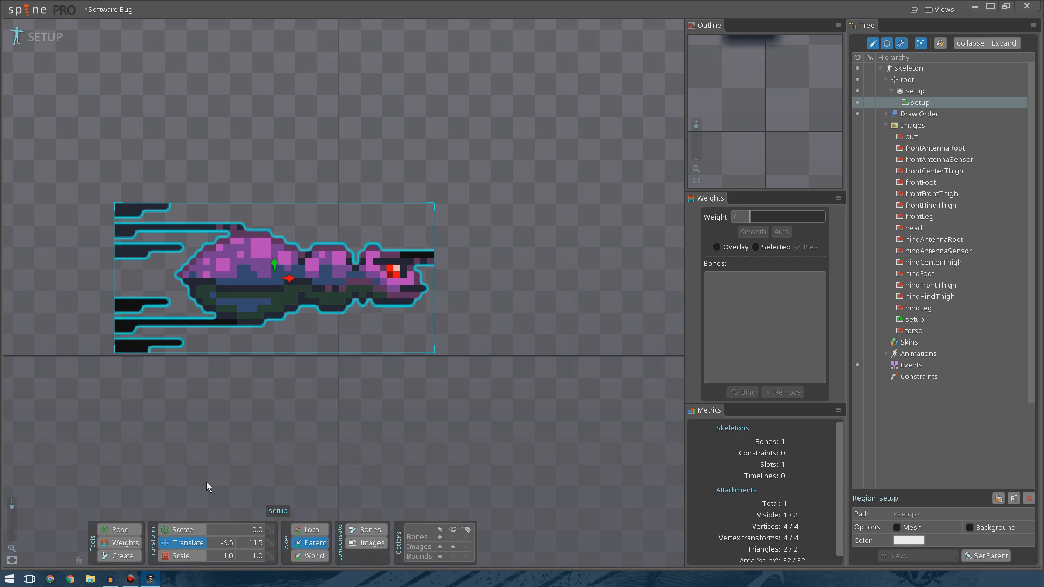
left_click(226, 543)
key("BackSpace")
type("8")
key("Return")
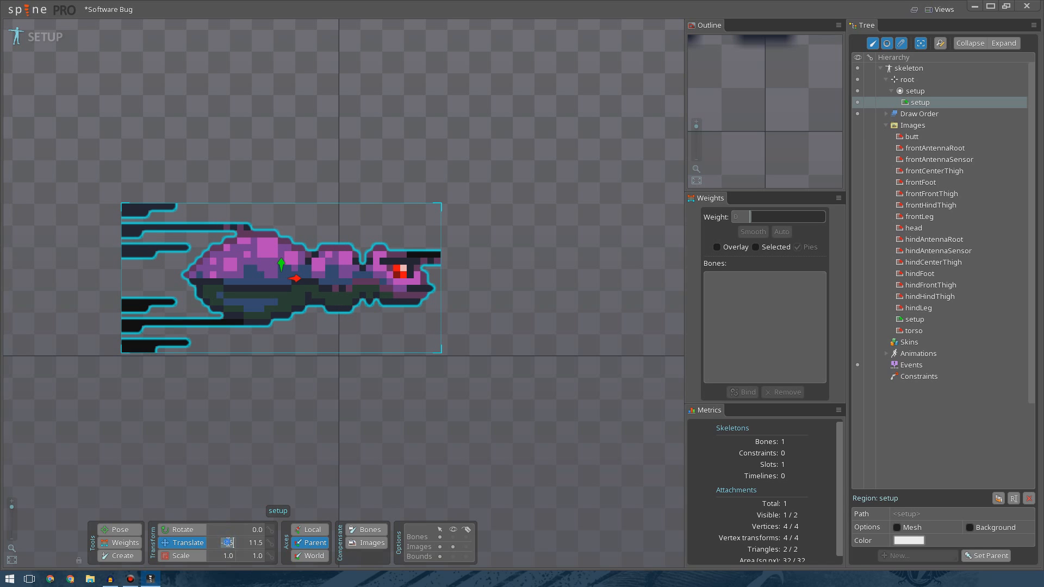
key("Delete")
type("7")
key("Return")
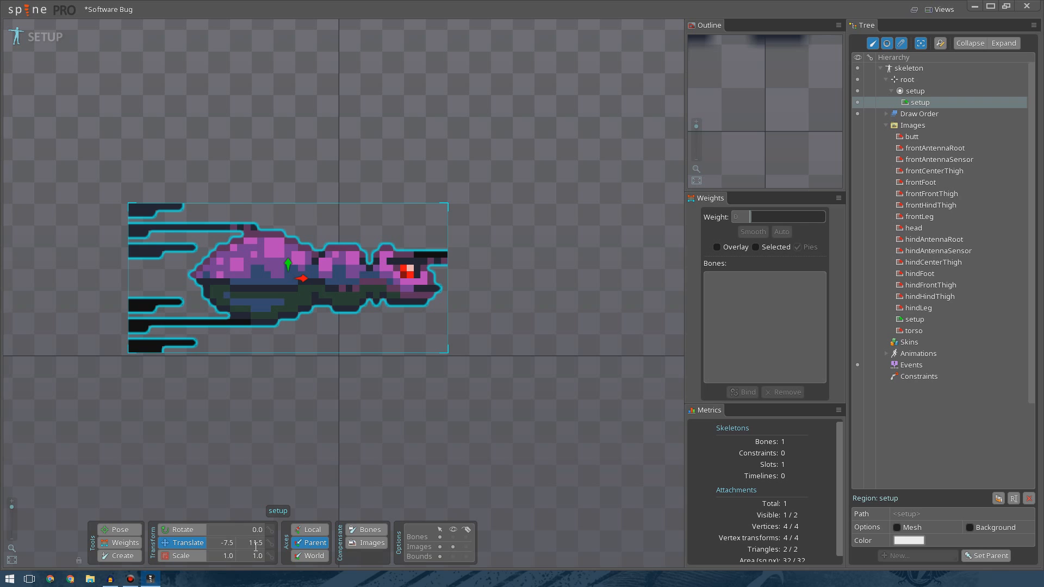
Tint the setup attachment a semi-transparent purple, colour 6356FF82.
left_click(361, 455)
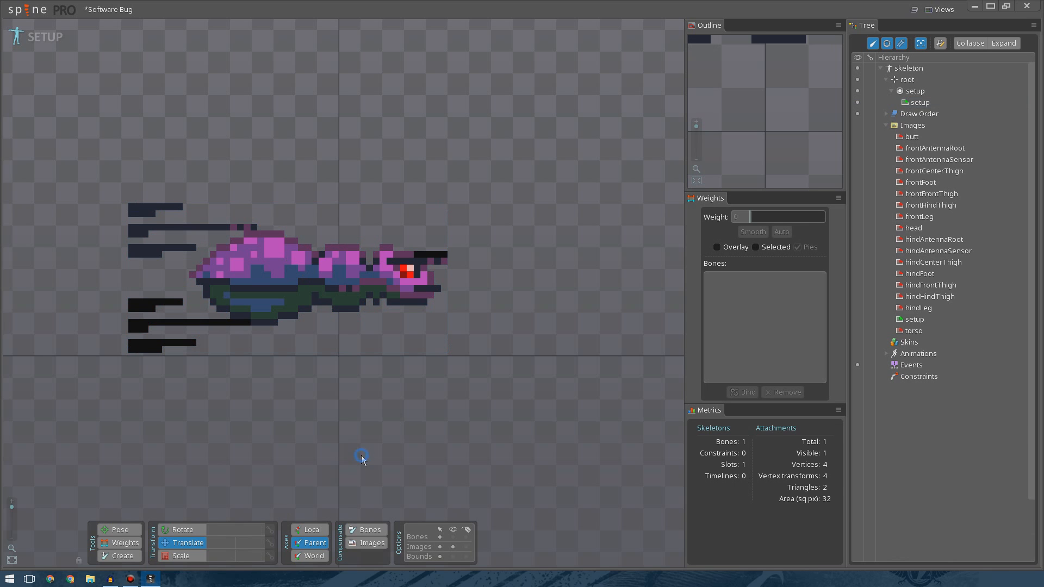
left_click_drag(379, 397, 410, 398)
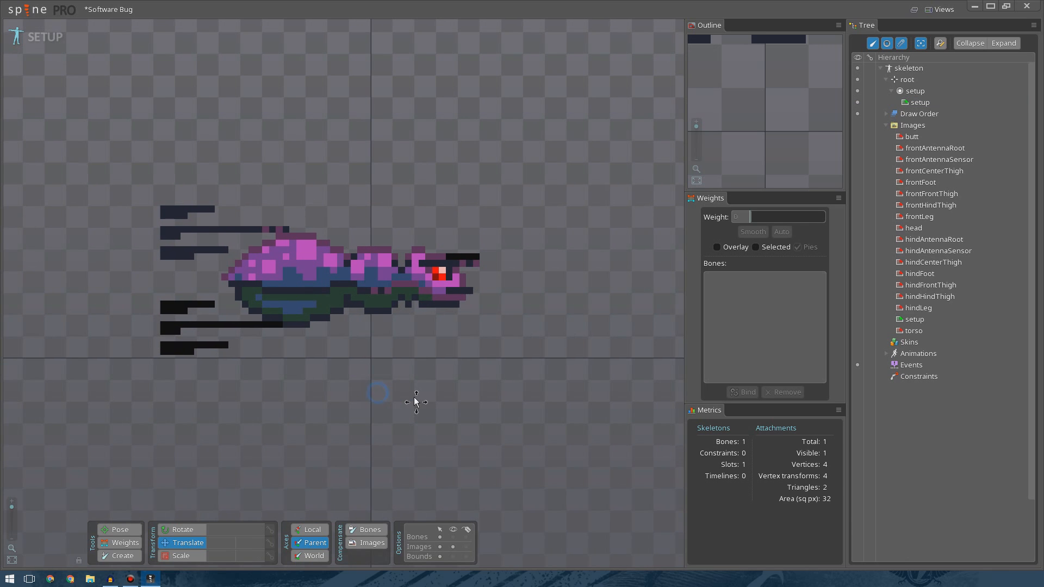
left_click(919, 103)
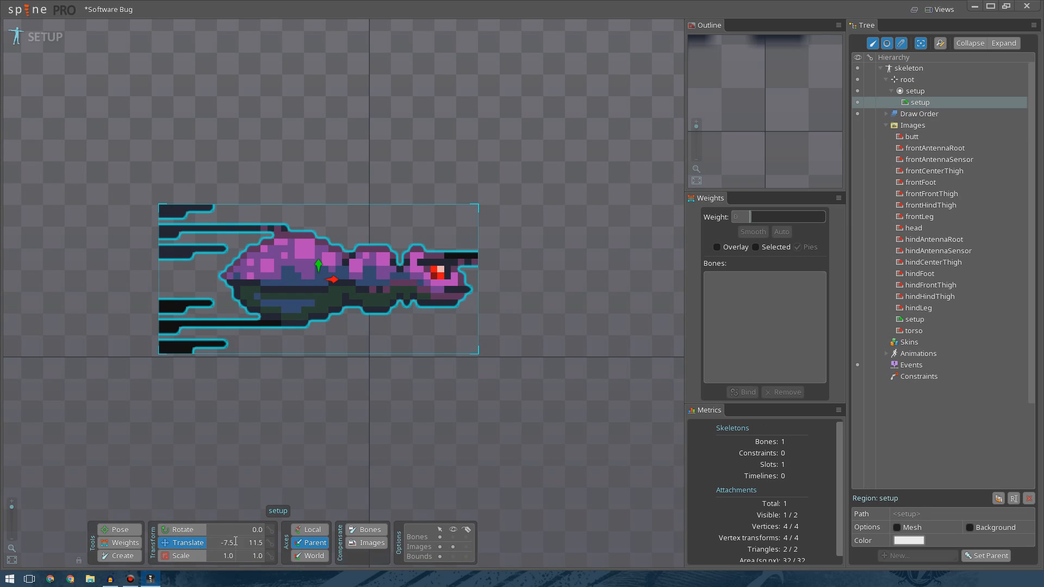
left_click(919, 103)
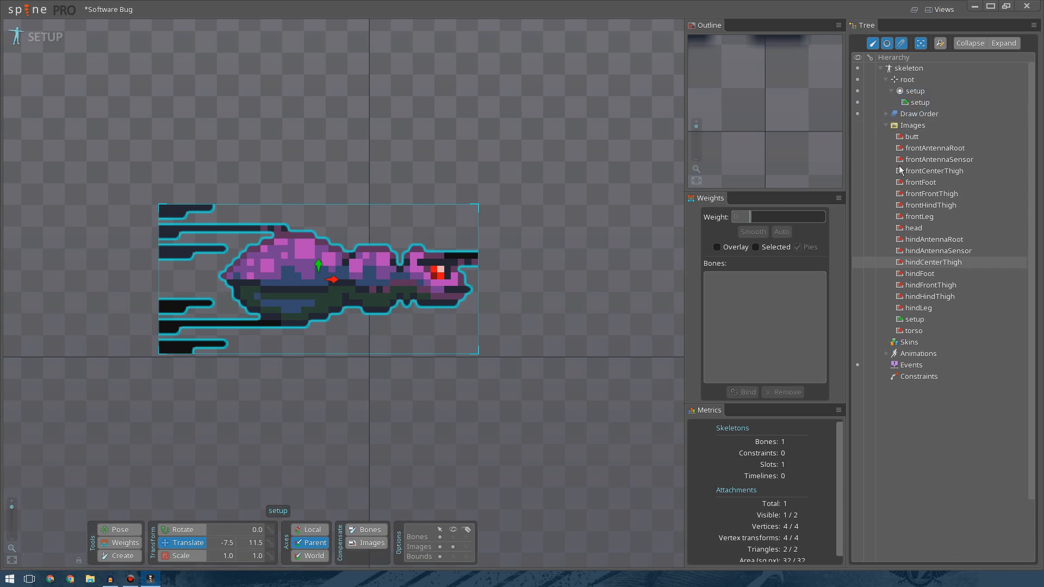
left_click(924, 109)
left_click(902, 541)
left_click_drag(331, 273, 262, 321)
left_click(210, 291)
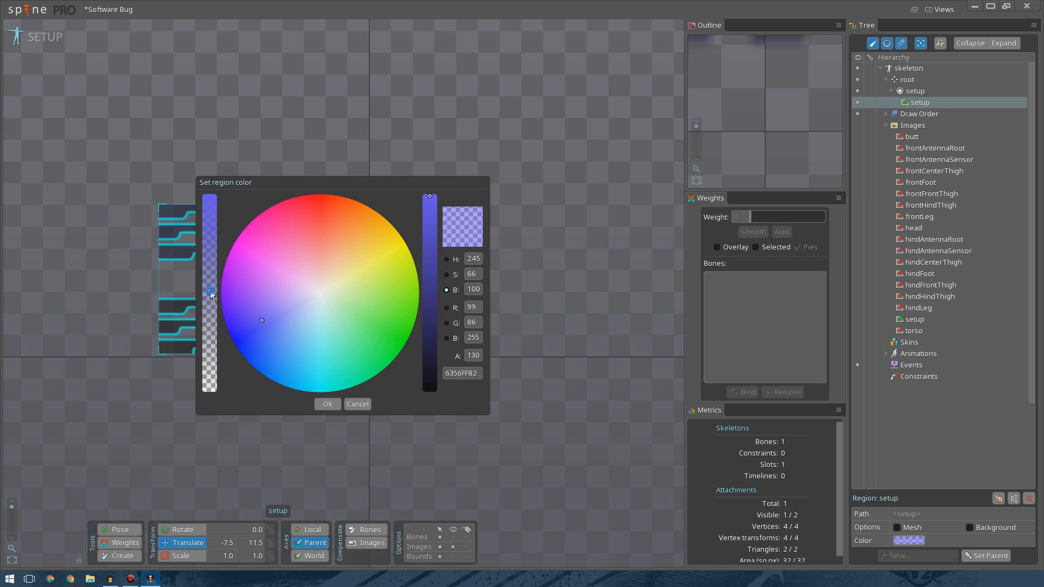
left_click_drag(364, 178, 716, 155)
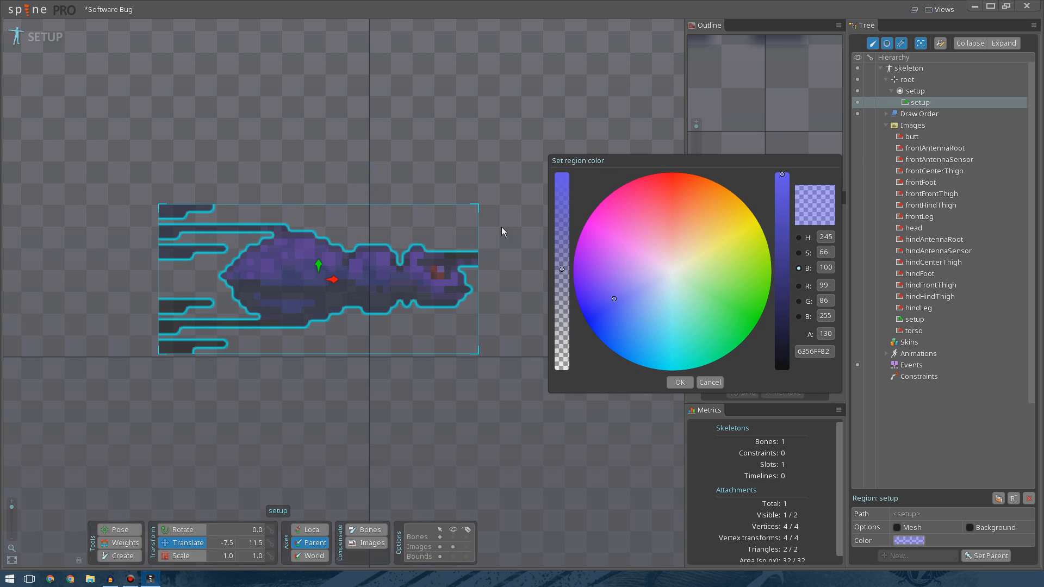
left_click(683, 385)
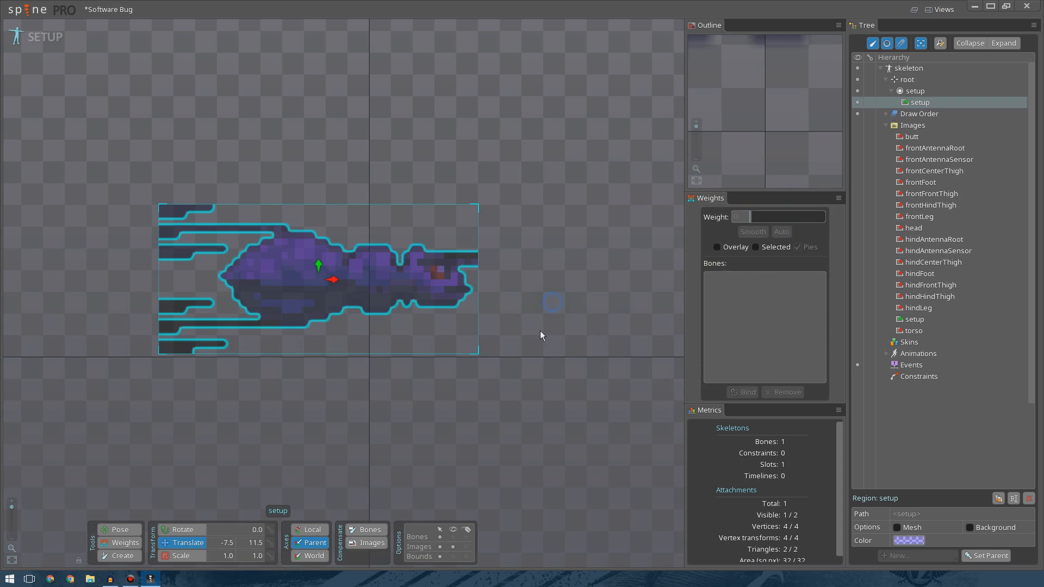
Place the hindHindThigh and hindLeg images in the viewport above the bug reference.
left_click(527, 390)
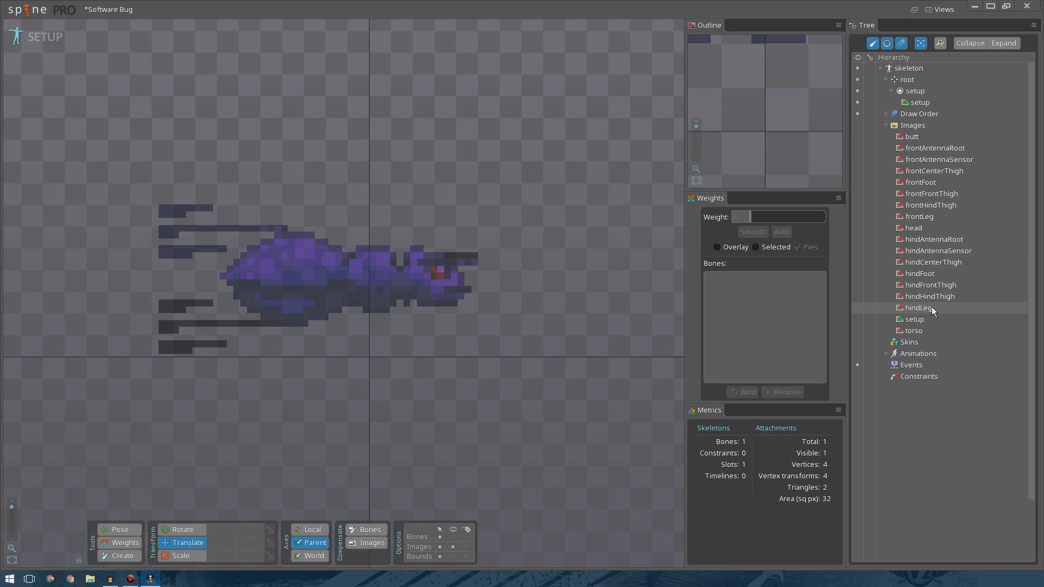
mouse_move(926, 299)
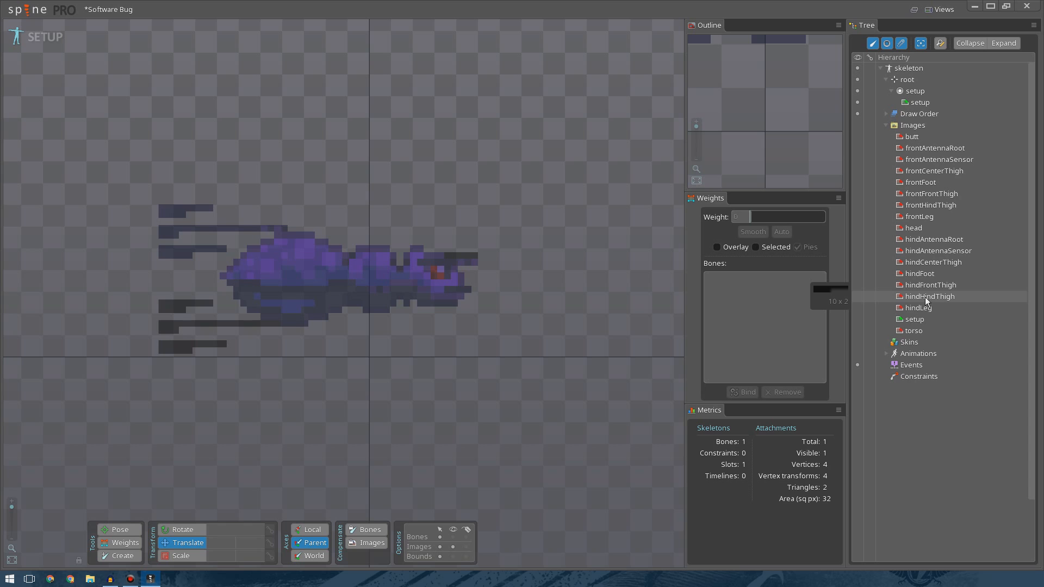
left_click_drag(926, 300, 258, 125)
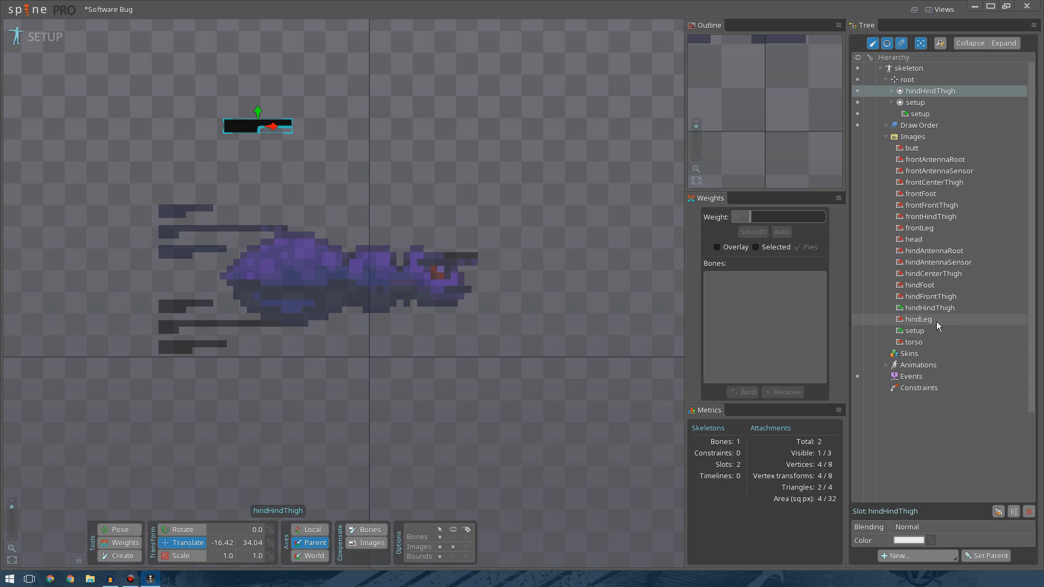
left_click_drag(880, 320, 320, 124)
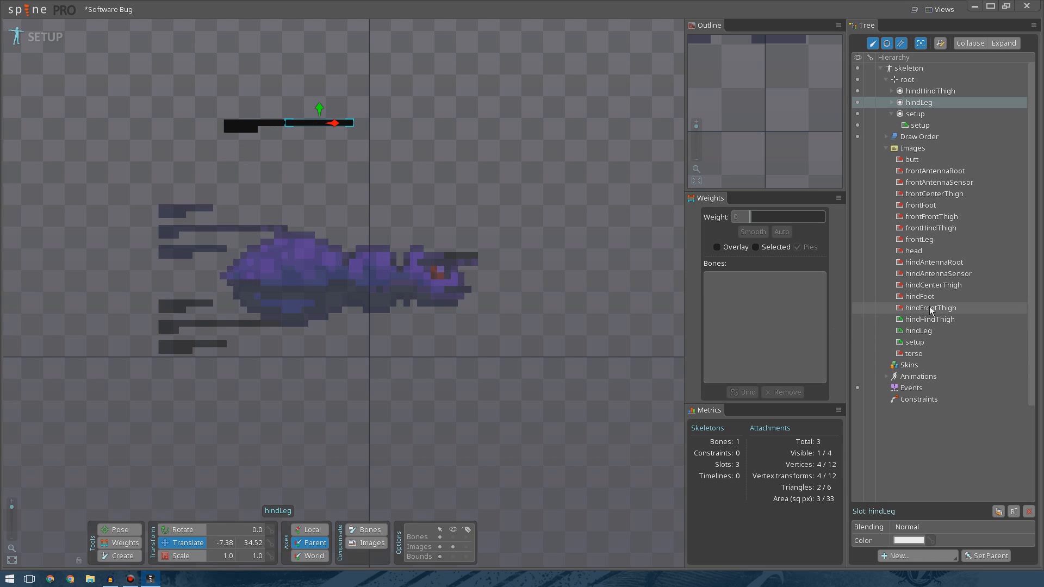
Place the hindFrontThigh image and a second hindLeg image to its right above the bug.
mouse_move(932, 312)
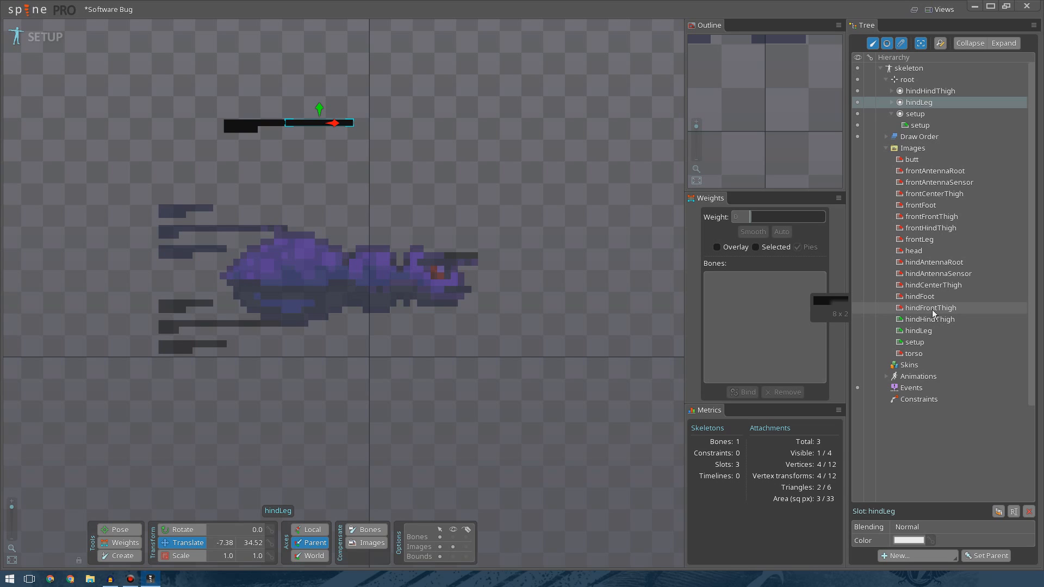
left_click_drag(932, 313, 533, 125)
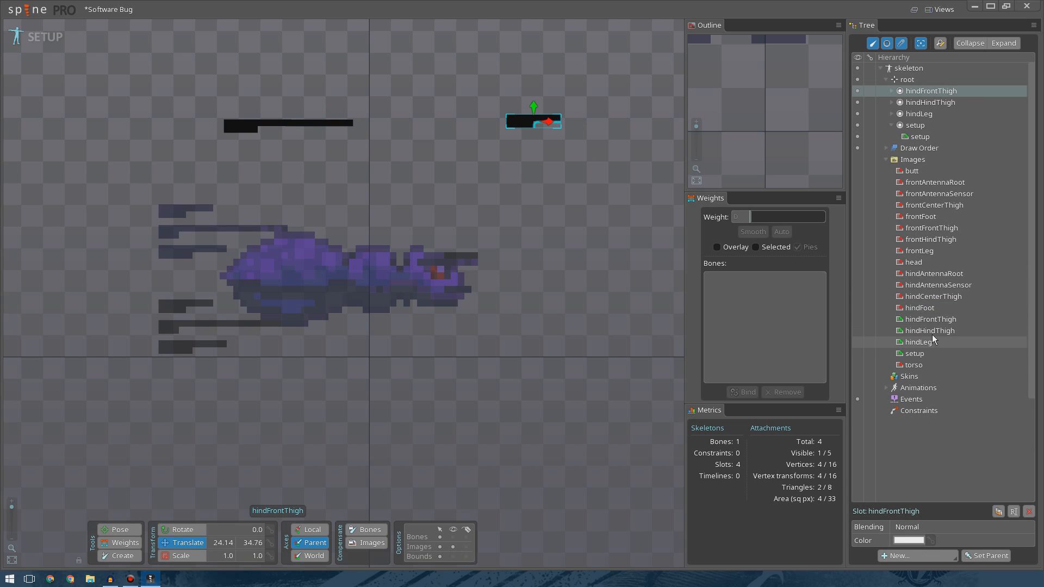
left_click_drag(925, 342, 592, 123)
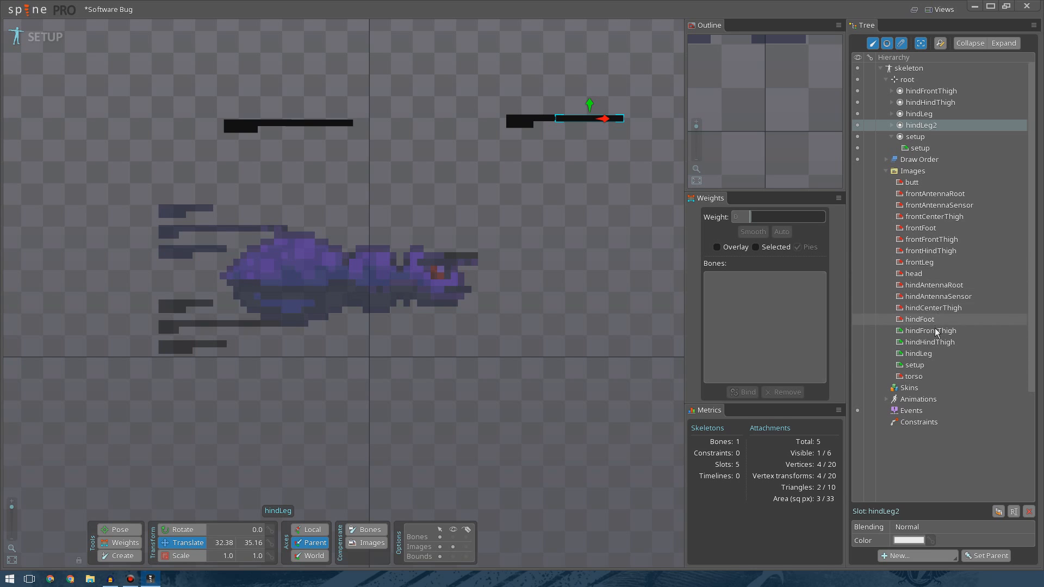
Place the hindCenterThigh, a third hindLeg and the hindFoot images above the bug reference.
left_click_drag(934, 307, 478, 152)
left_click_drag(400, 92, 401, 92)
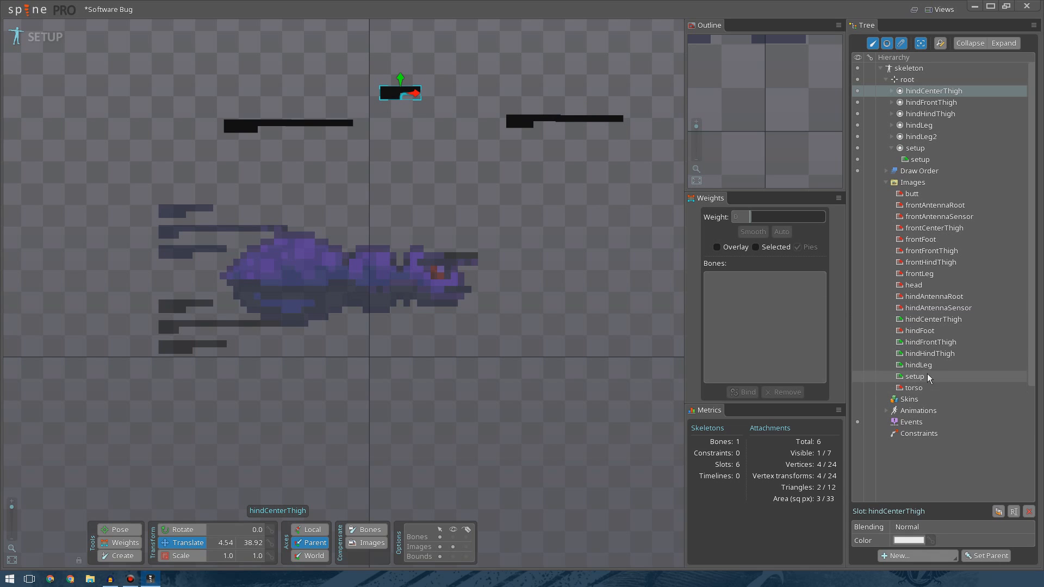
left_click_drag(919, 365, 448, 93)
left_click_drag(928, 342, 366, 122)
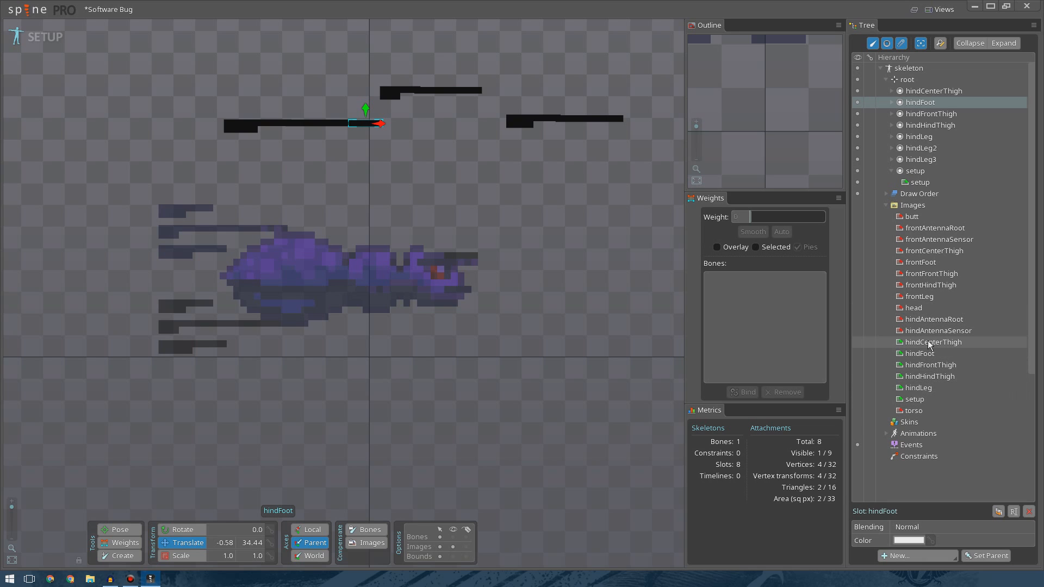
Place two more hindFoot images at the ends of the second and third hind legs.
left_click_drag(933, 355, 508, 93)
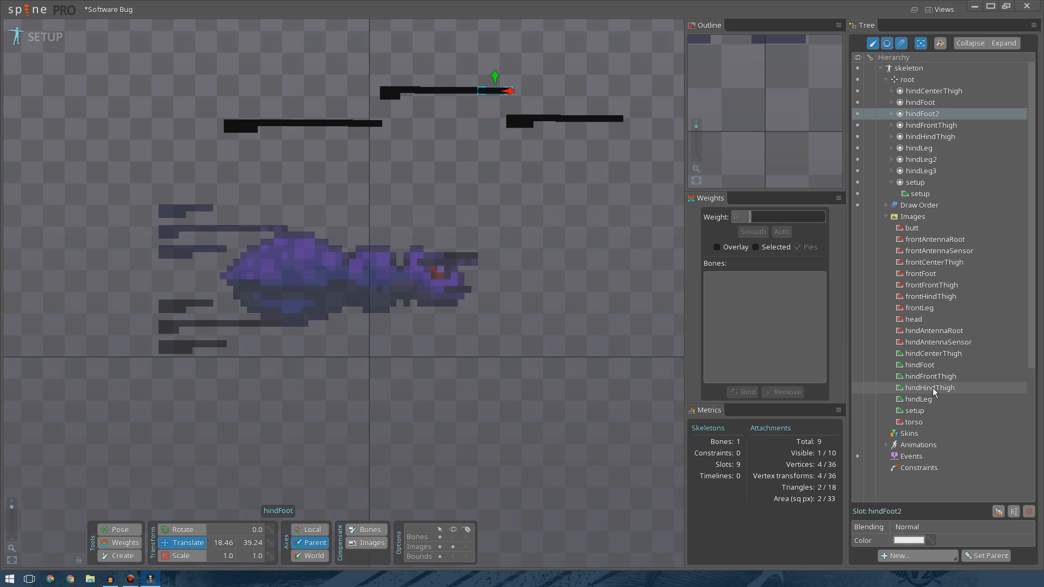
left_click_drag(931, 366, 637, 119)
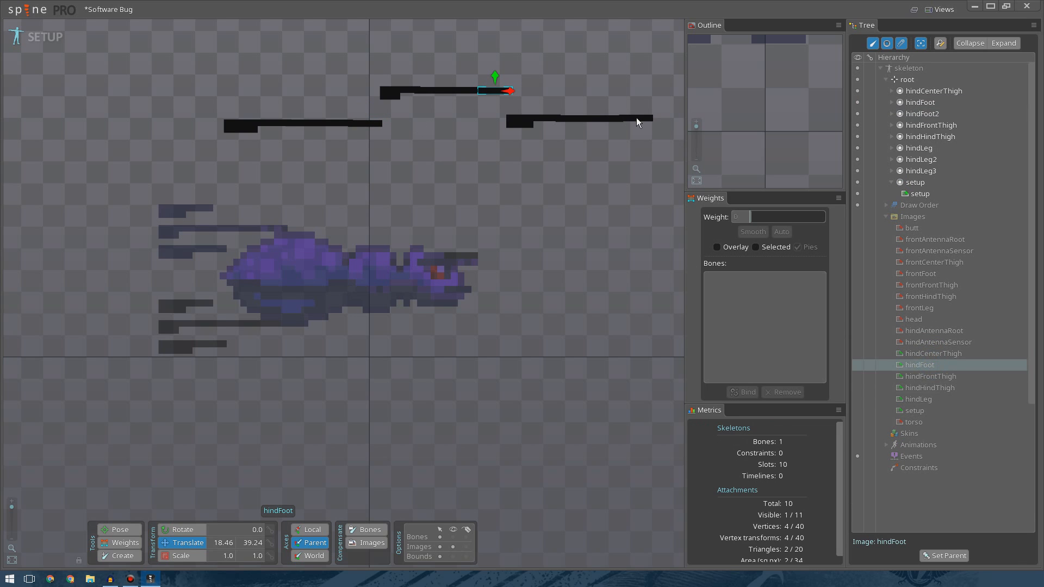
left_click(886, 217)
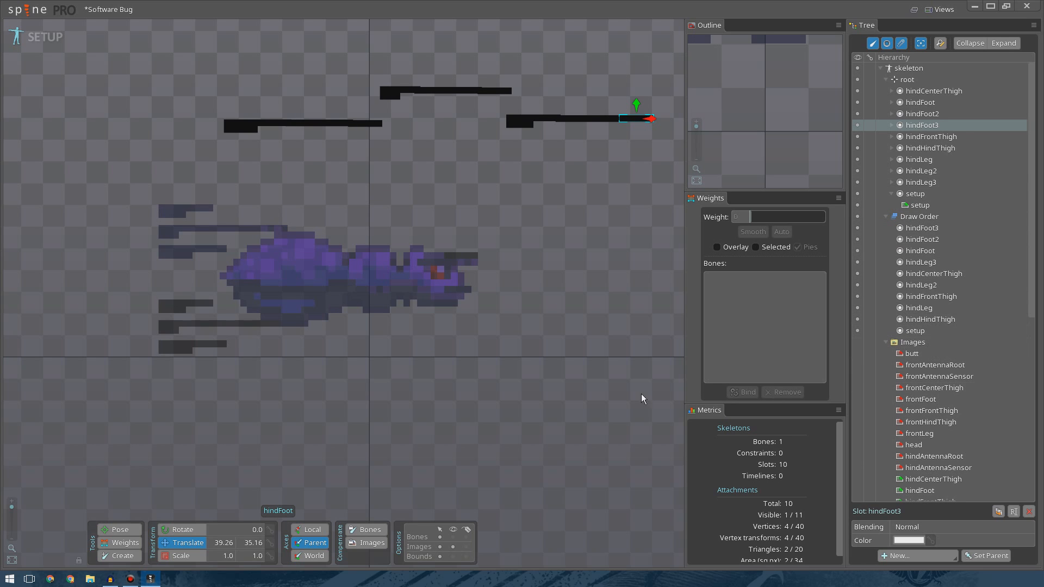
Reorder the draw order so the hindLeg slots follow the thighs and the hindFoot slots sit just above setup.
left_click(922, 233)
left_click(920, 242)
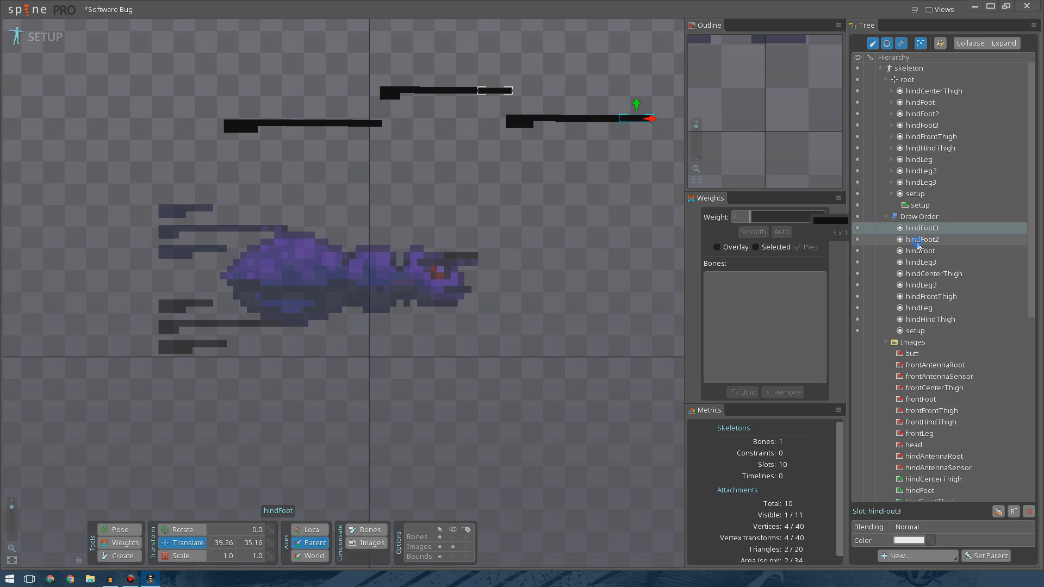
mouse_move(919, 243)
left_mouse_down()
mouse_move(927, 336)
mouse_move(928, 317)
left_mouse_up()
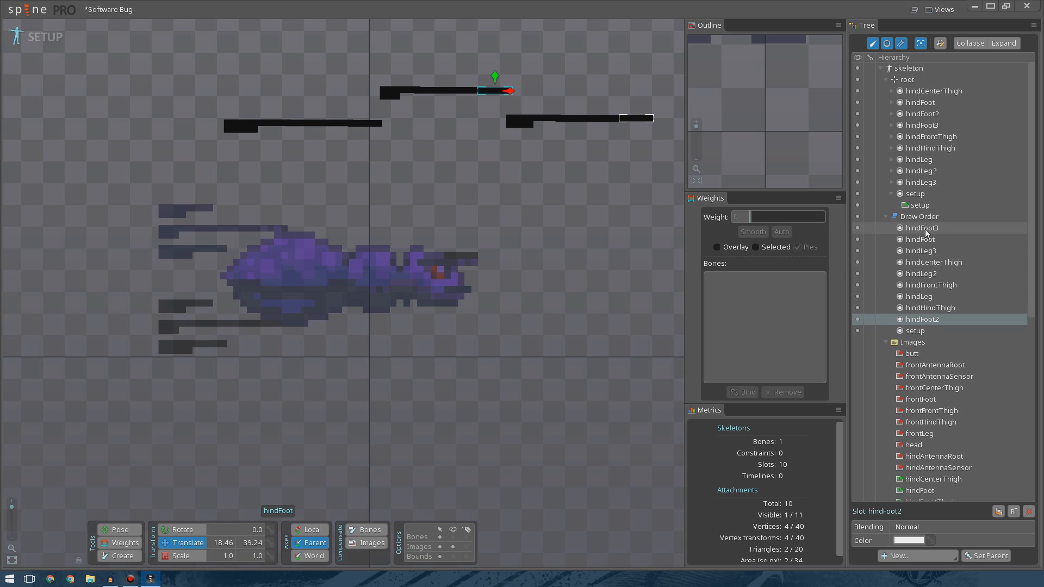
left_click_drag(925, 229, 936, 314)
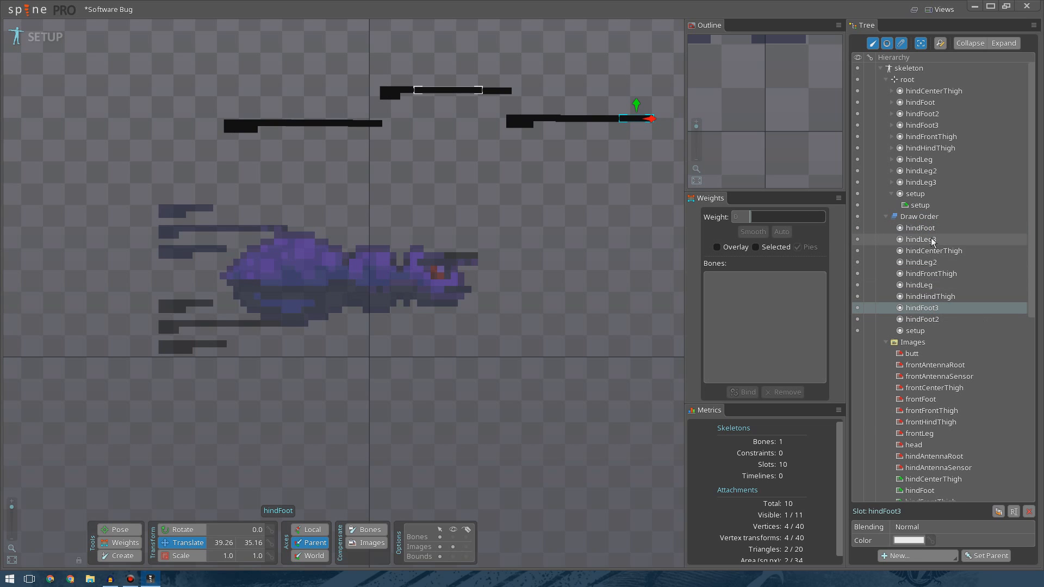
left_click_drag(928, 229, 925, 298)
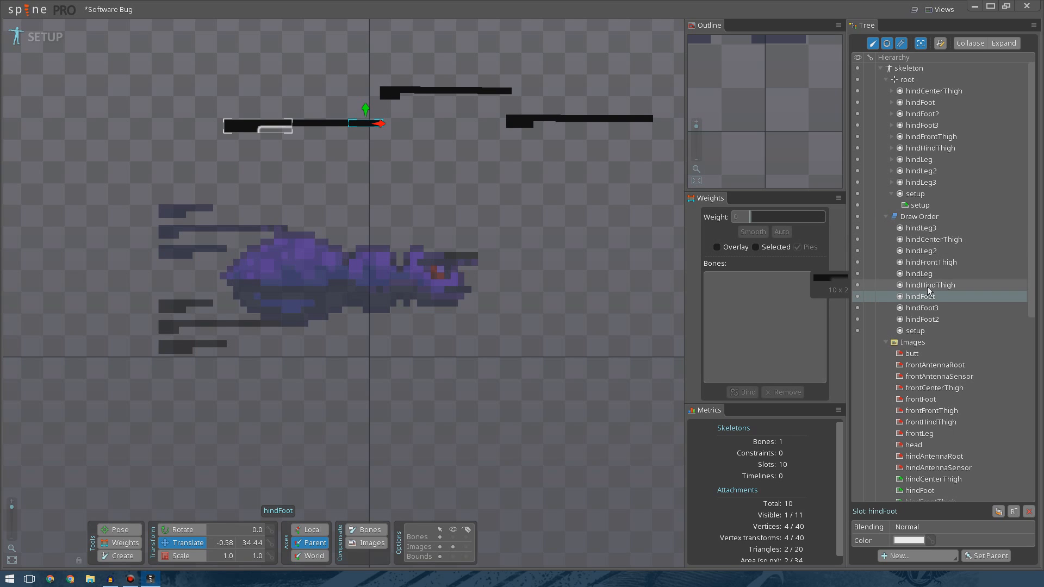
left_click_drag(922, 229, 924, 286)
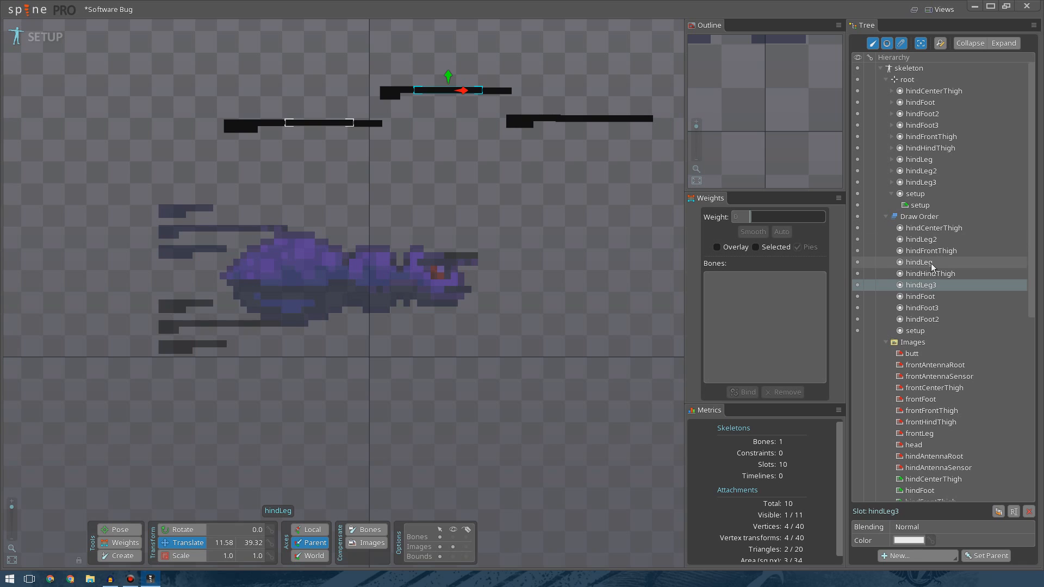
mouse_move(928, 240)
left_mouse_down()
mouse_move(933, 289)
mouse_move(928, 239)
left_mouse_up()
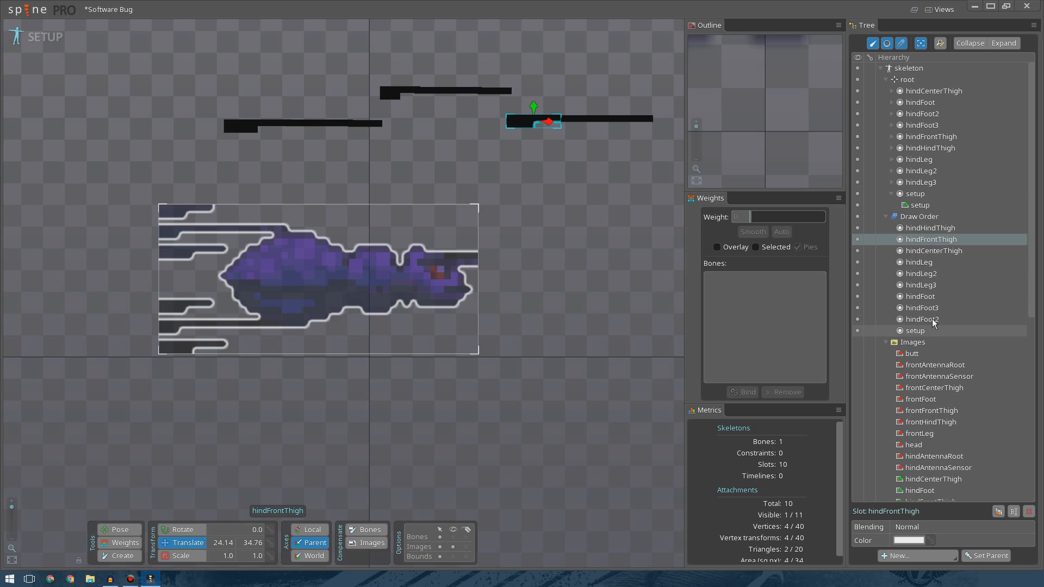
Select all the hind leg parts and move them together higher up, away from the bug reference.
mouse_move(938, 312)
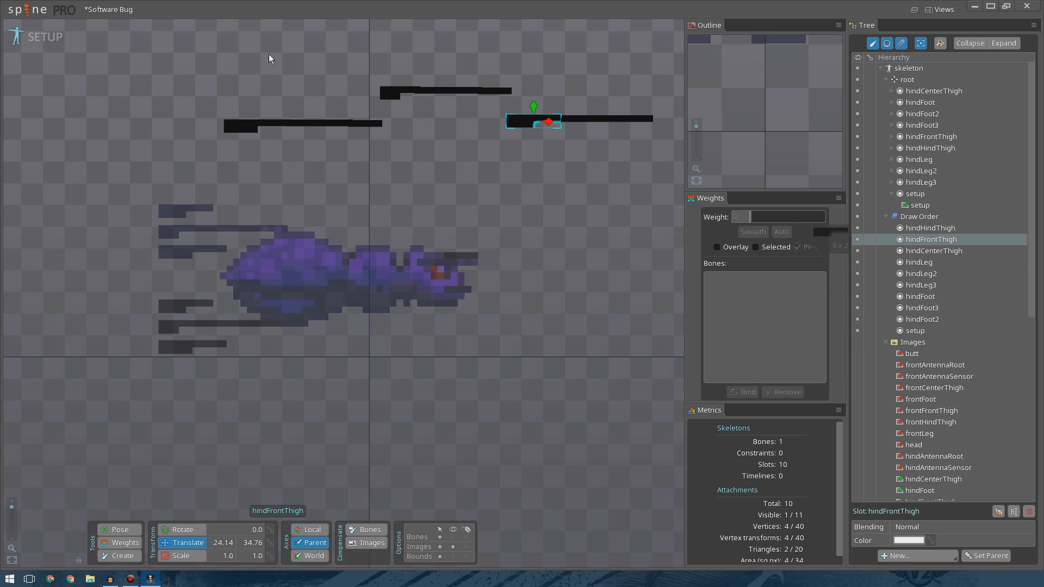
left_click_drag(202, 51, 612, 135)
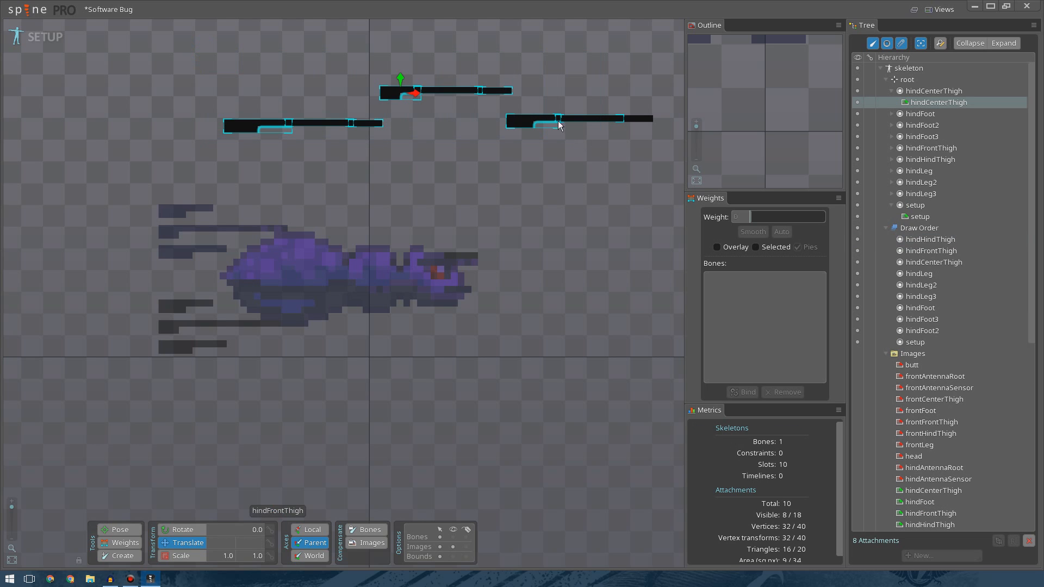
left_click(220, 55)
left_click_drag(219, 55, 681, 169)
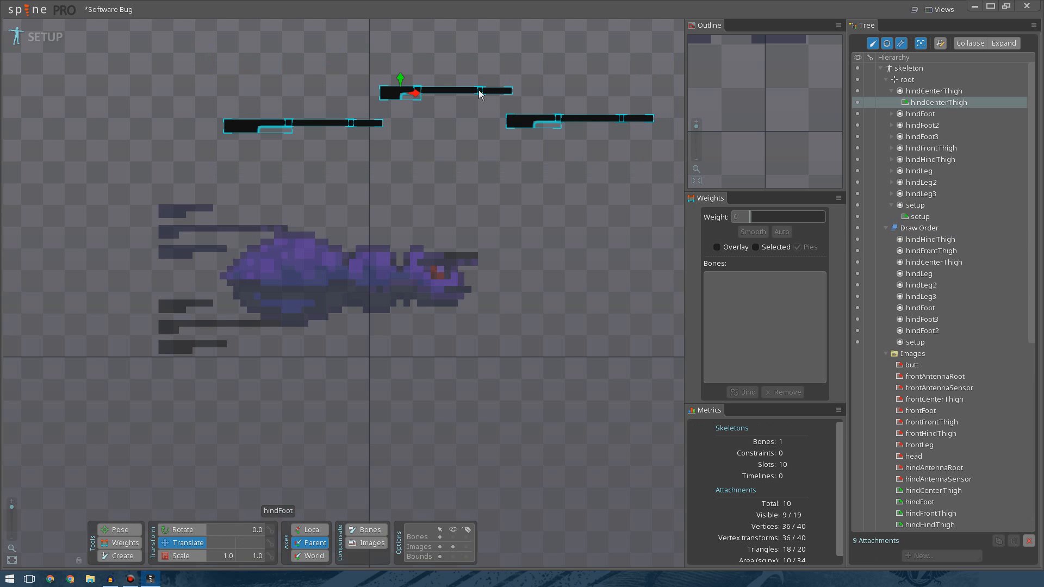
left_click_drag(443, 152, 401, 93)
left_click(452, 155)
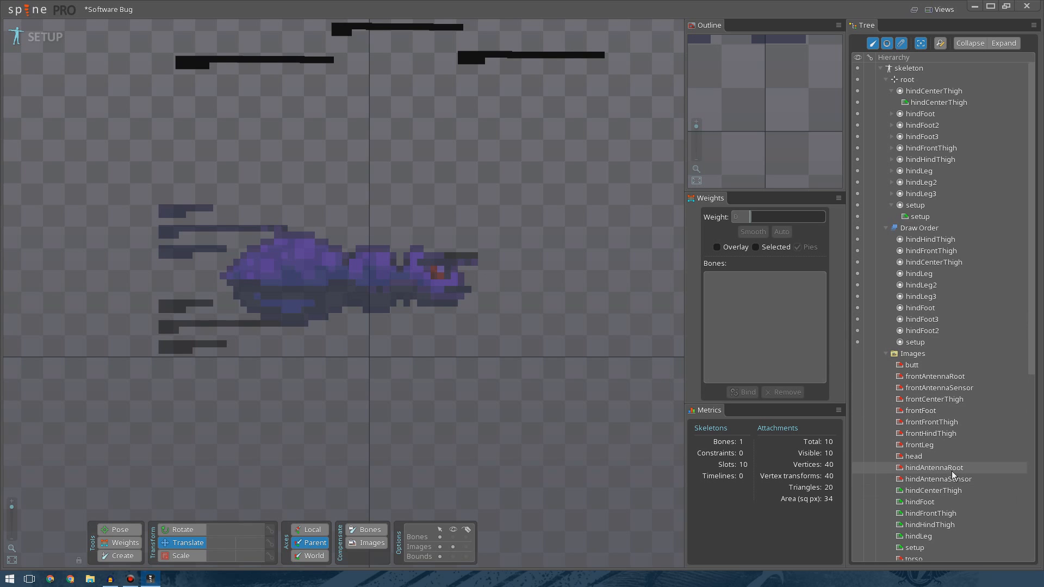
Place the hindAntennaRoot image on the bug's head and set its X translation to 10.
scroll(954, 469, "down", 3)
scroll(947, 459, "up", 2)
scroll(948, 461, "up", 1)
left_click_drag(938, 470, 510, 238)
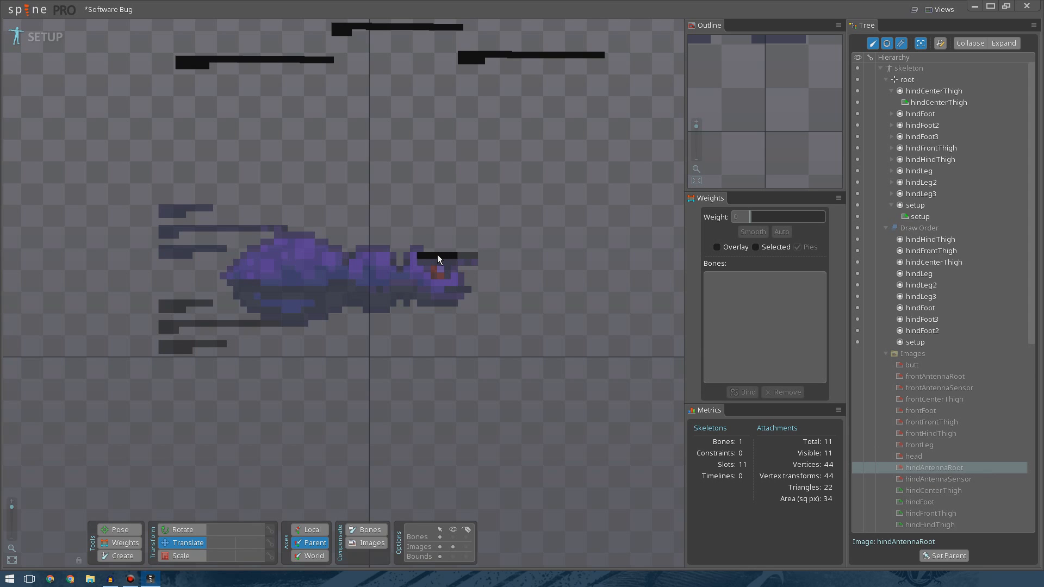
left_click_drag(438, 254, 437, 254)
left_click(226, 540)
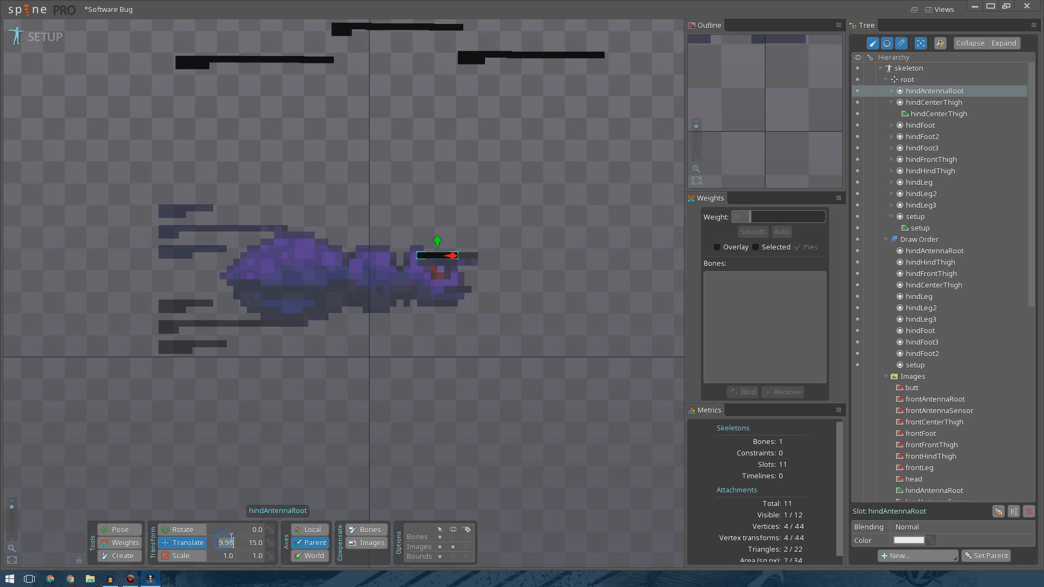
key("BackSpace")
key("BackSpace")
key("BackSpace")
key("BackSpace")
type("10")
left_click(519, 451)
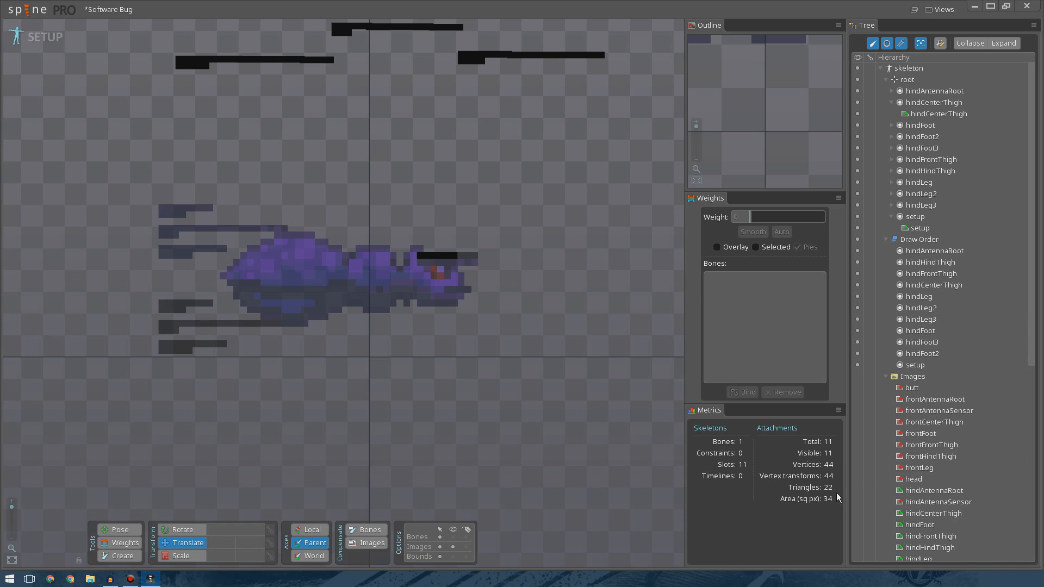
Place the hindAntennaSensor image at the antenna tip and set its X translation to 14.
left_click_drag(942, 501, 496, 215)
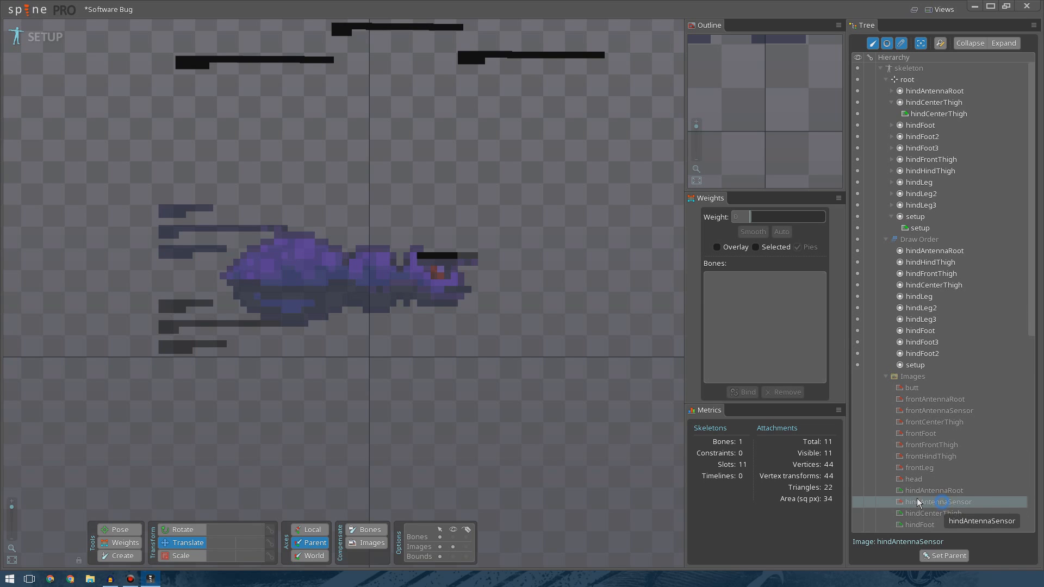
left_click(466, 259)
left_click(228, 543)
type("14.0")
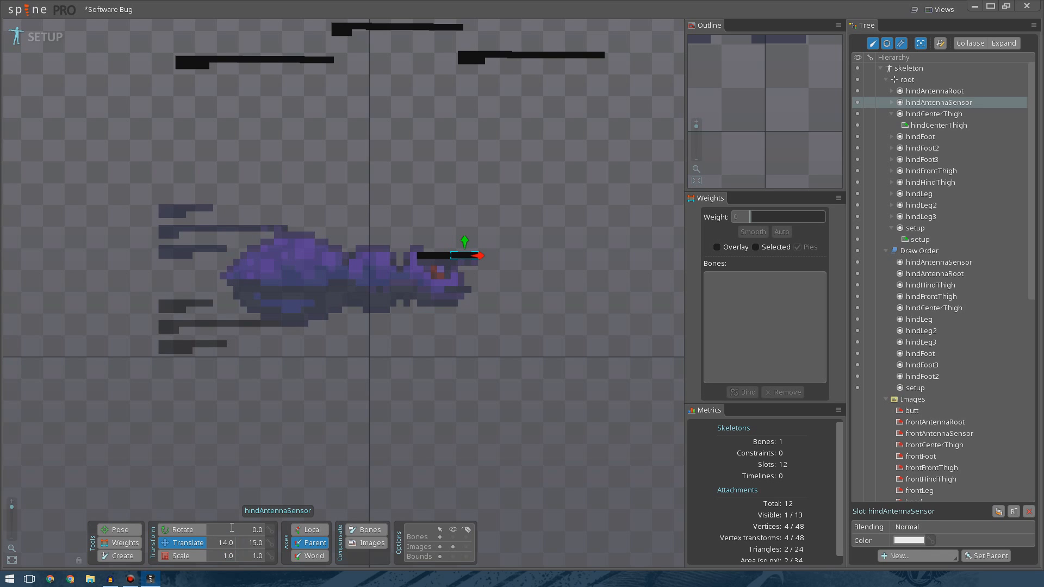
left_click(410, 240)
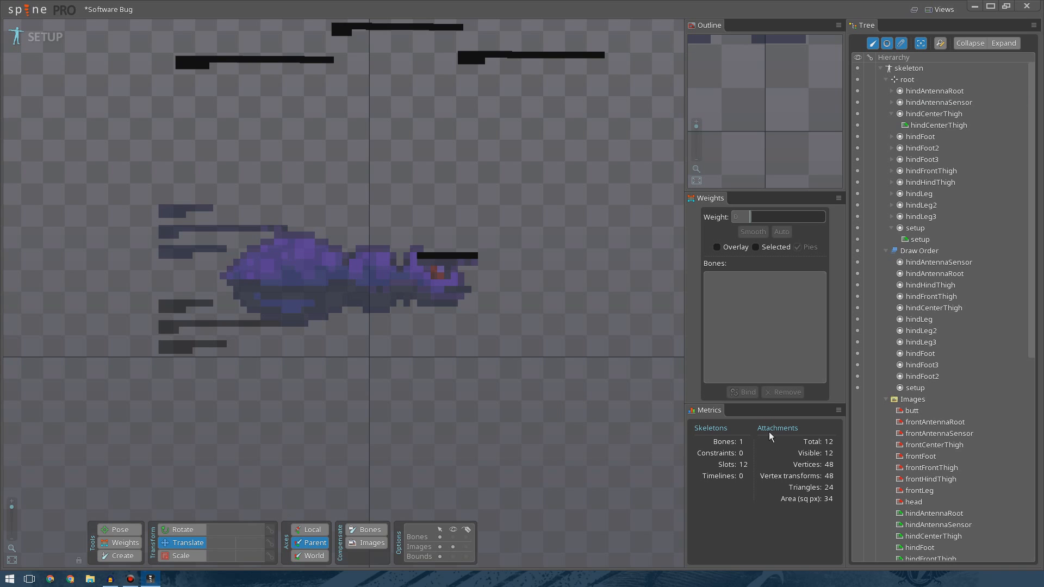
Place the head image over the bug's head and set its translation to X 9, Y 12.
left_click_drag(919, 505, 430, 276)
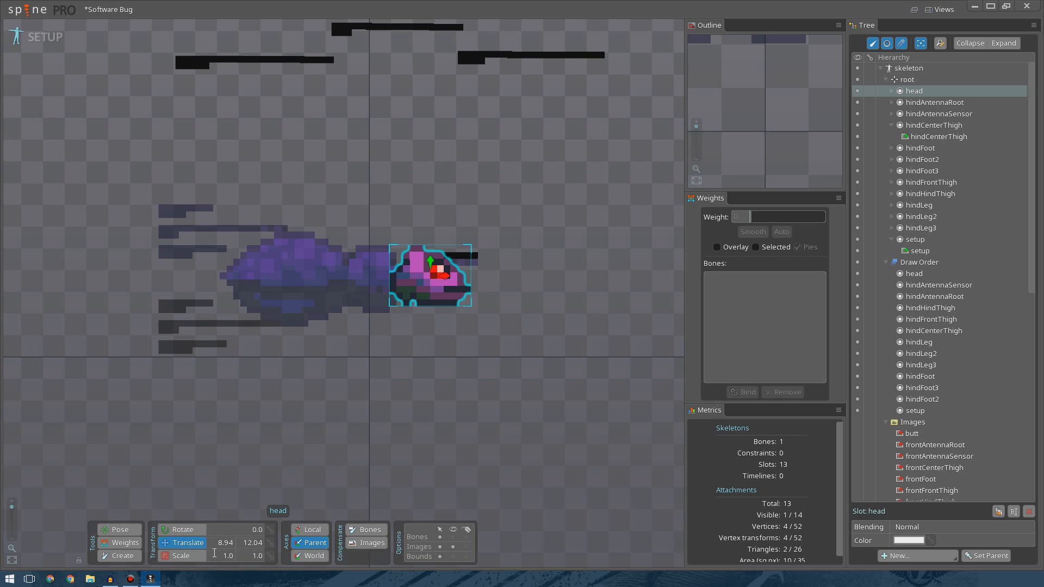
left_click(234, 543)
type("9")
key("Return")
left_click(251, 542)
type("12")
key("Return")
left_click(402, 444)
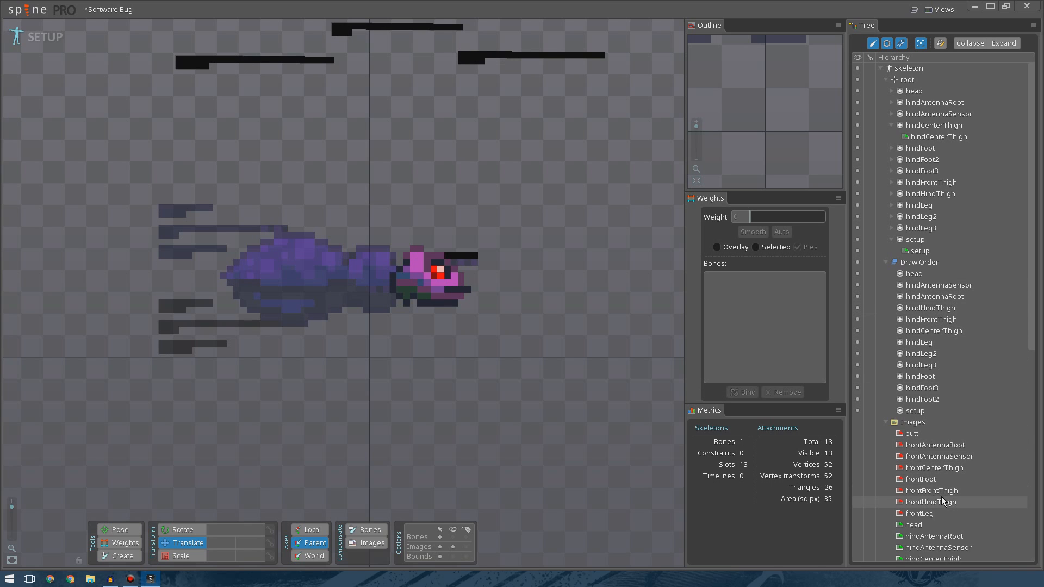
Place the frontAntennaRoot image on the head and set its translation to X 10, Y 14.
left_click(940, 445)
left_click_drag(907, 446, 536, 296)
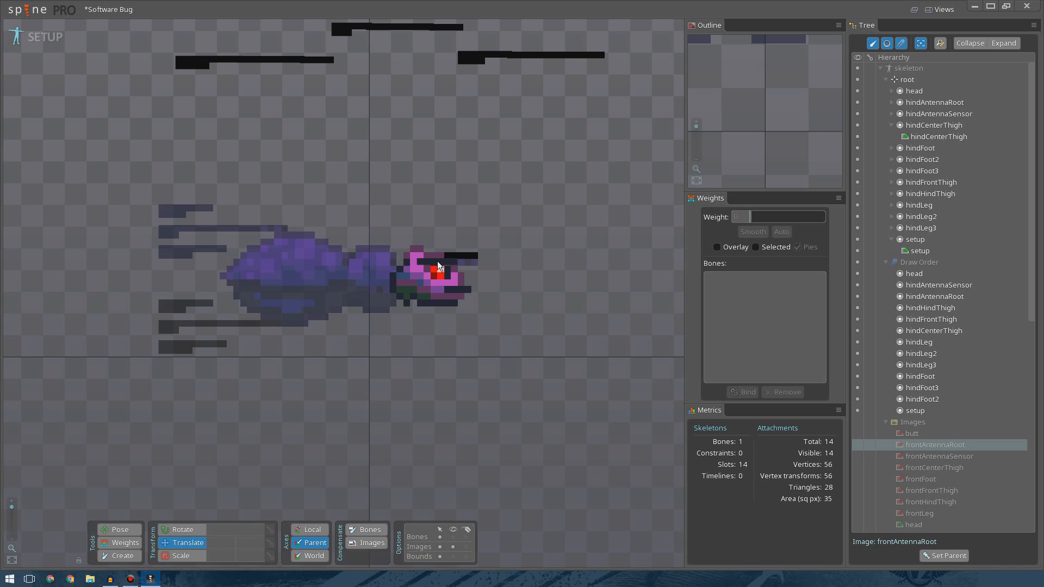
left_click_drag(439, 263, 438, 262)
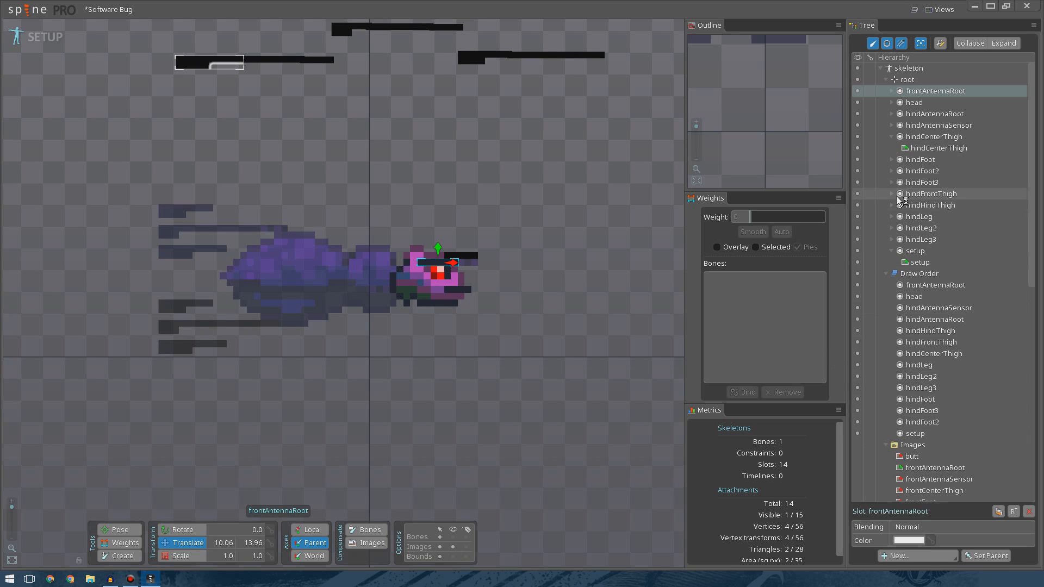
left_click(858, 103)
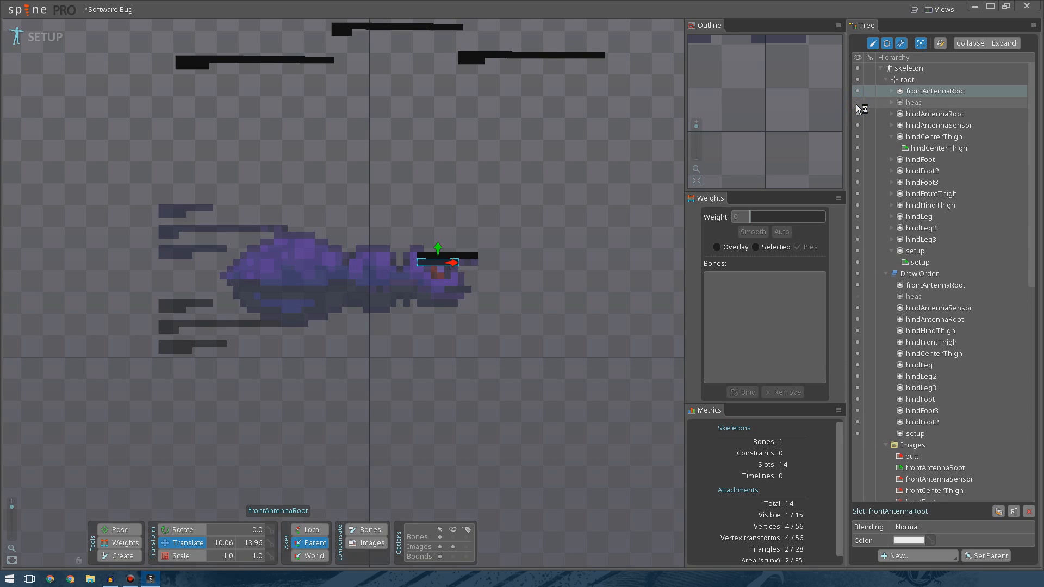
left_click(857, 103)
left_click(219, 544)
type("10")
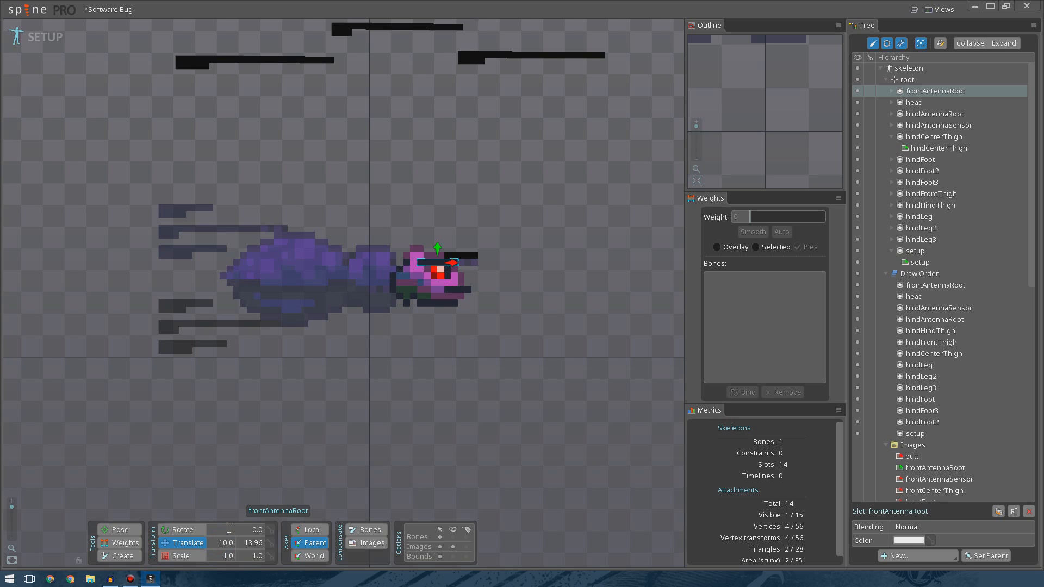
left_click_drag(260, 544, 244, 544)
type("14")
key("Return")
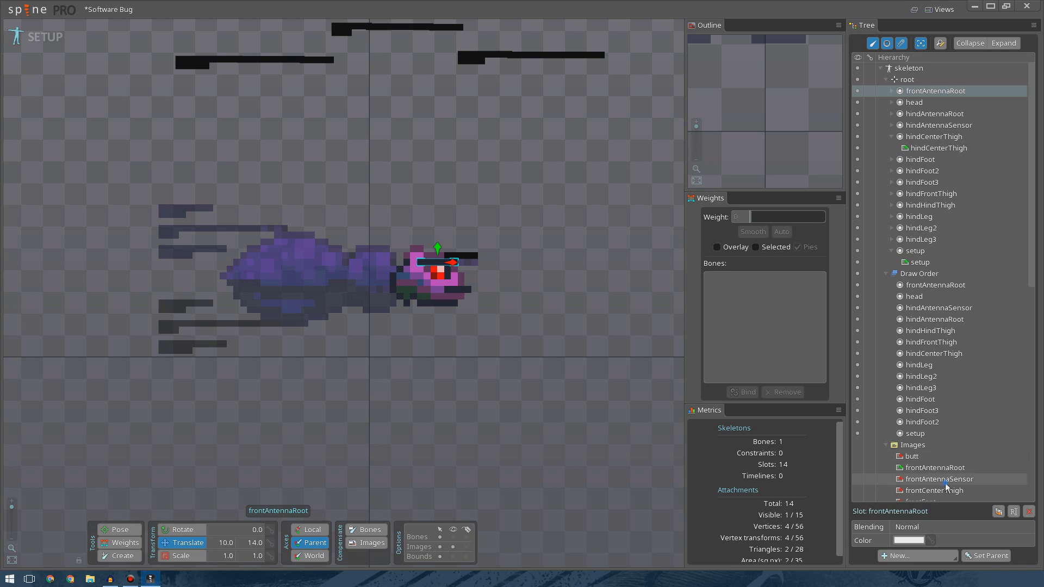
Place the frontAntennaSensor image at the antenna tip and set its translation to X 14, Y 14.
left_click_drag(939, 479, 490, 290)
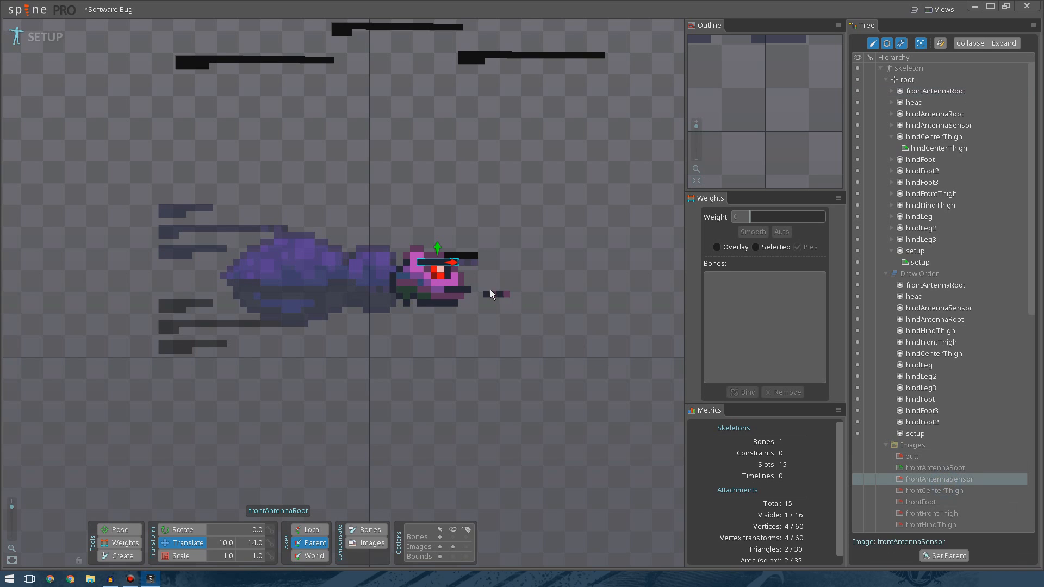
left_click(465, 261)
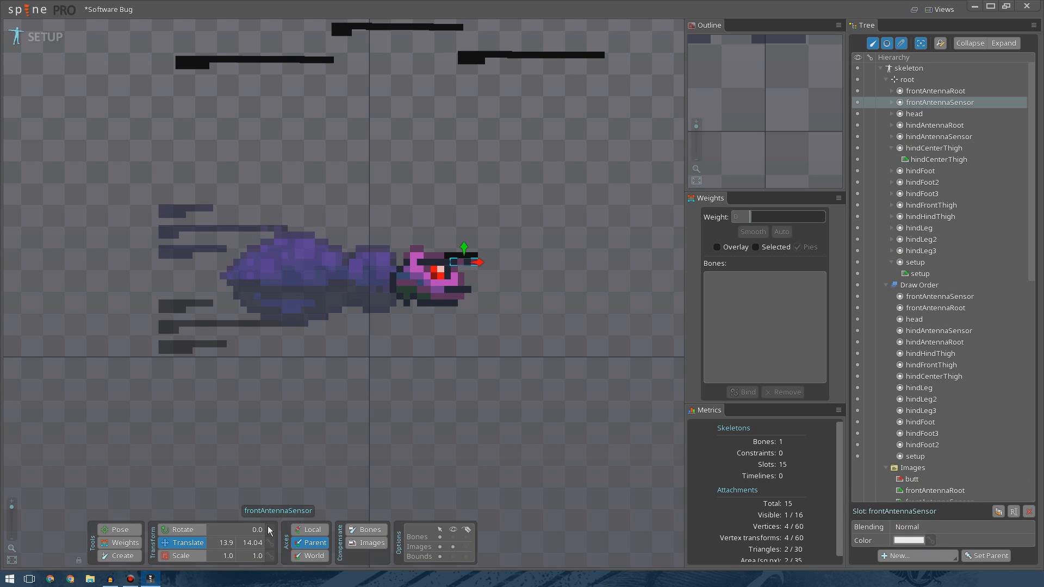
left_click(226, 543)
type("14")
key("Return")
left_click(254, 539)
type("14")
key("Return")
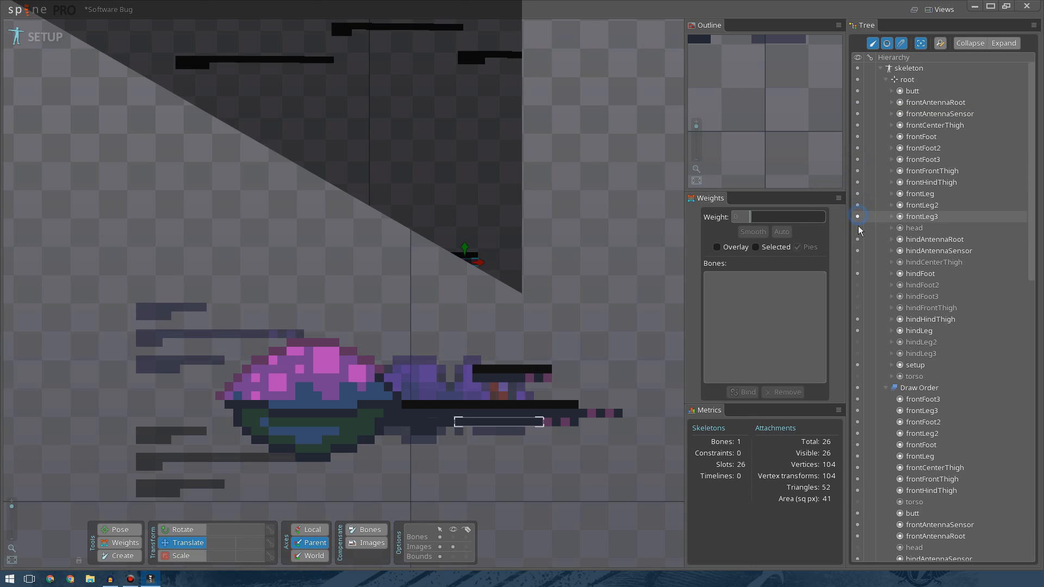
Make all slots visible, including hindLeg2, hindLeg3 and torso.
left_click(858, 229)
left_click_drag(859, 246, 859, 307)
left_click(859, 307)
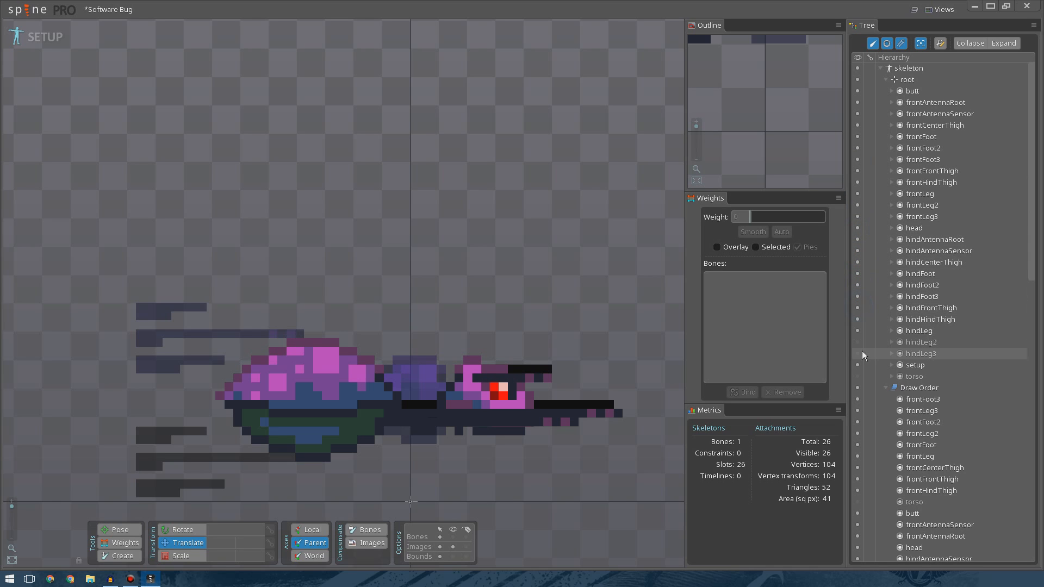
left_click(858, 342)
left_click(858, 354)
left_click(858, 375)
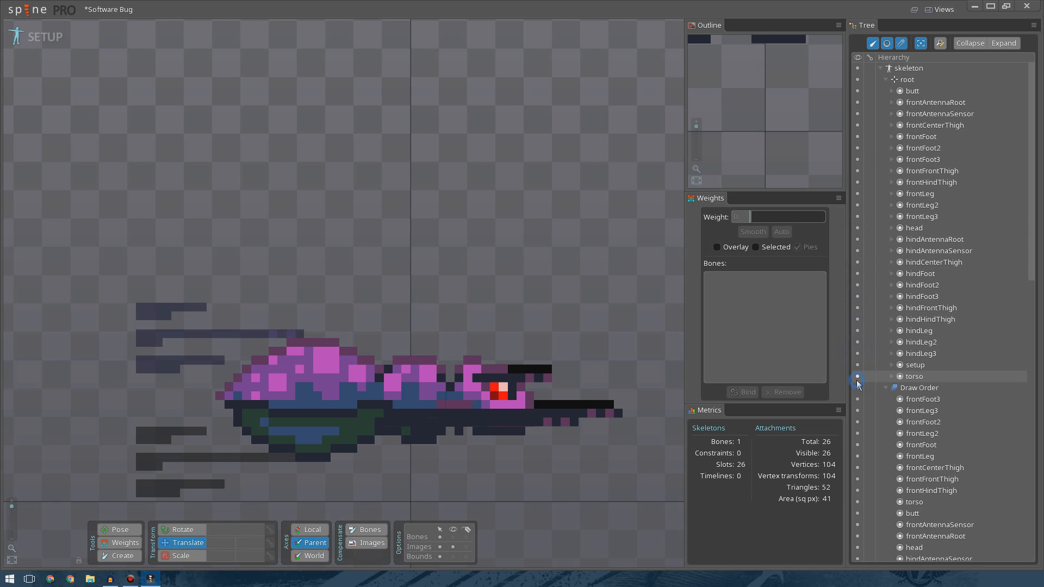
Delete the setup reference slot and its attachment.
scroll(541, 213, "down", 4)
scroll(449, 180, "up", 5)
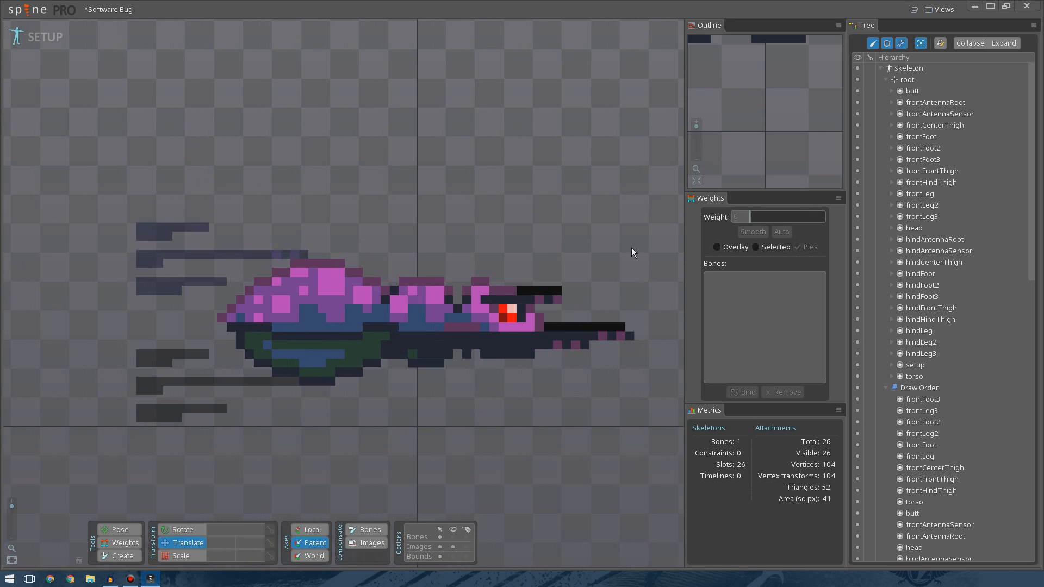
left_click(924, 367)
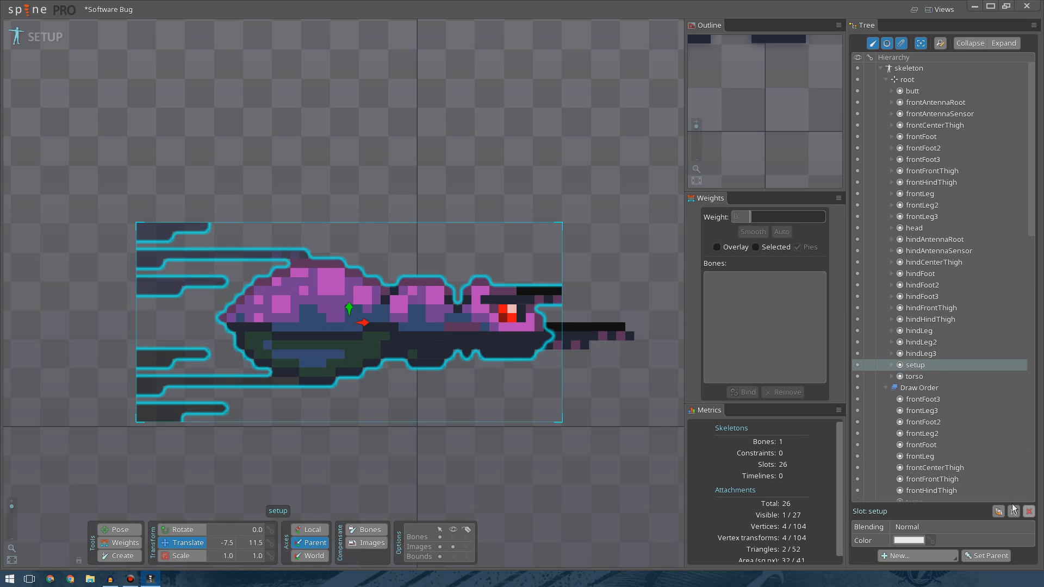
left_click(1029, 511)
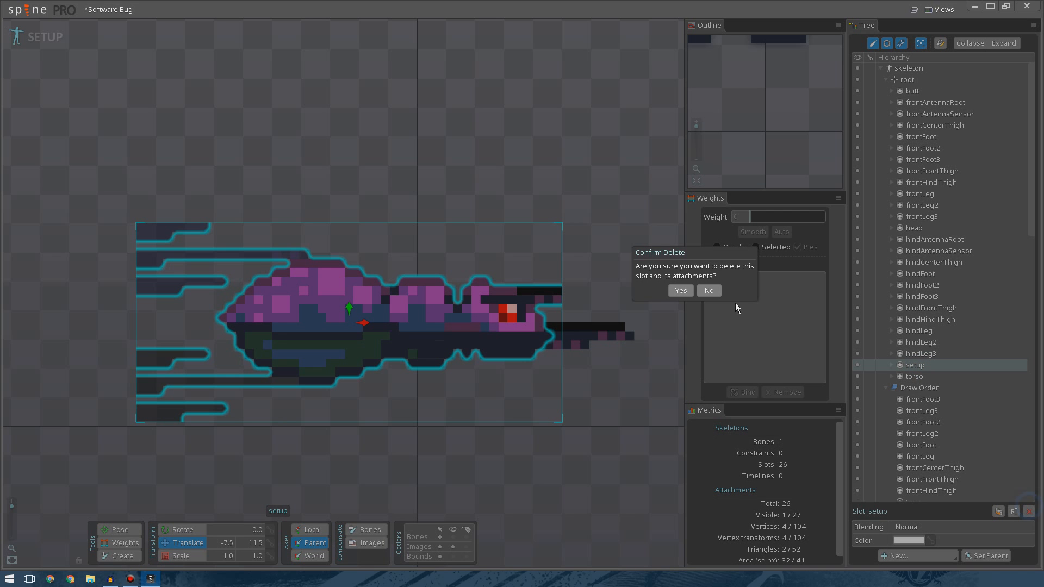
left_click(676, 294)
scroll(486, 206, "up", 2)
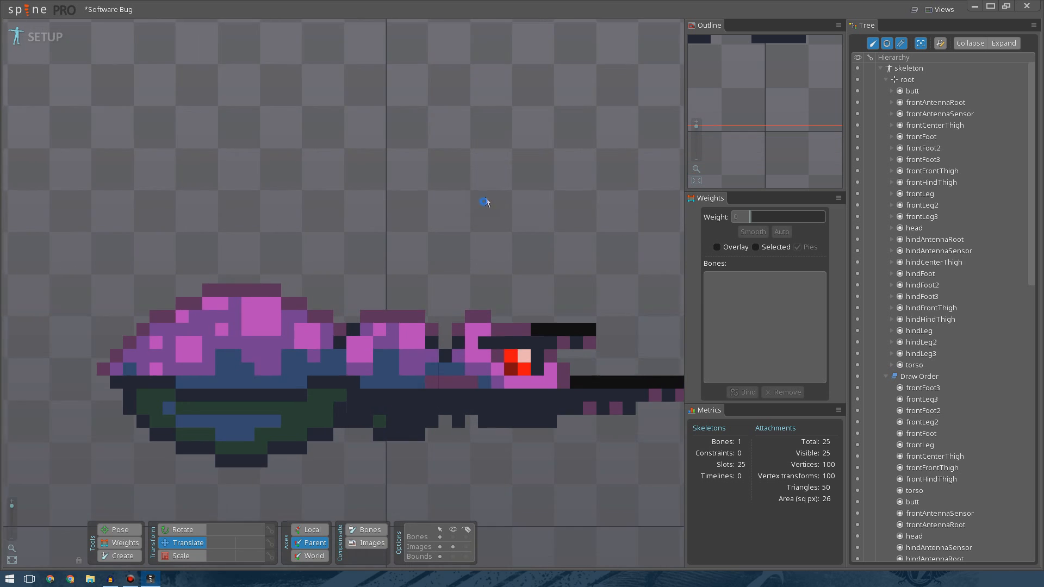
left_click_drag(484, 201, 508, 142)
scroll(547, 113, "down", 2)
left_click_drag(547, 113, 472, 133)
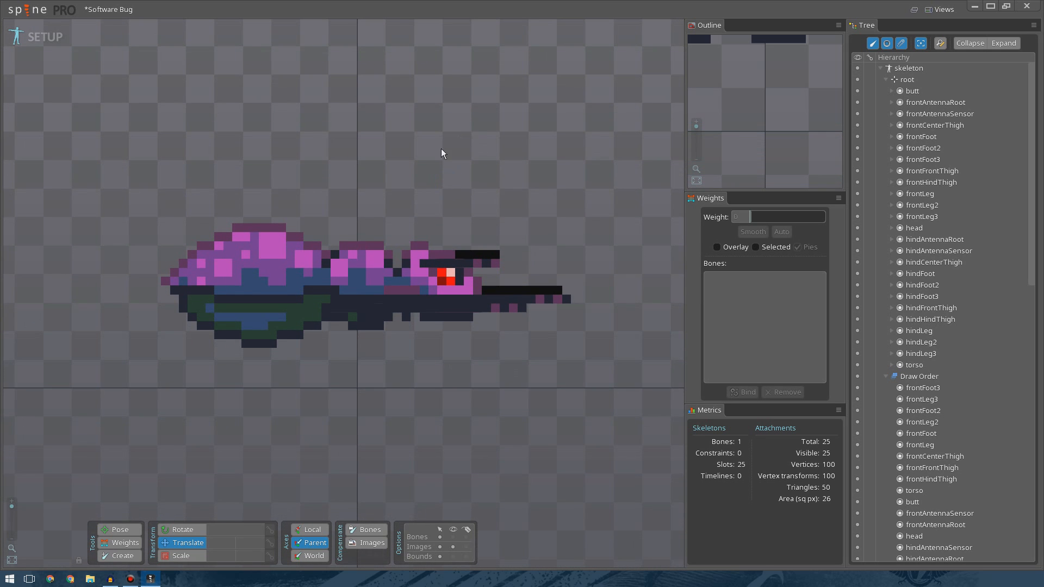
Create a new bone from root at the torso and set its translation to X 0, Y 11.
scroll(444, 149, "up", 3)
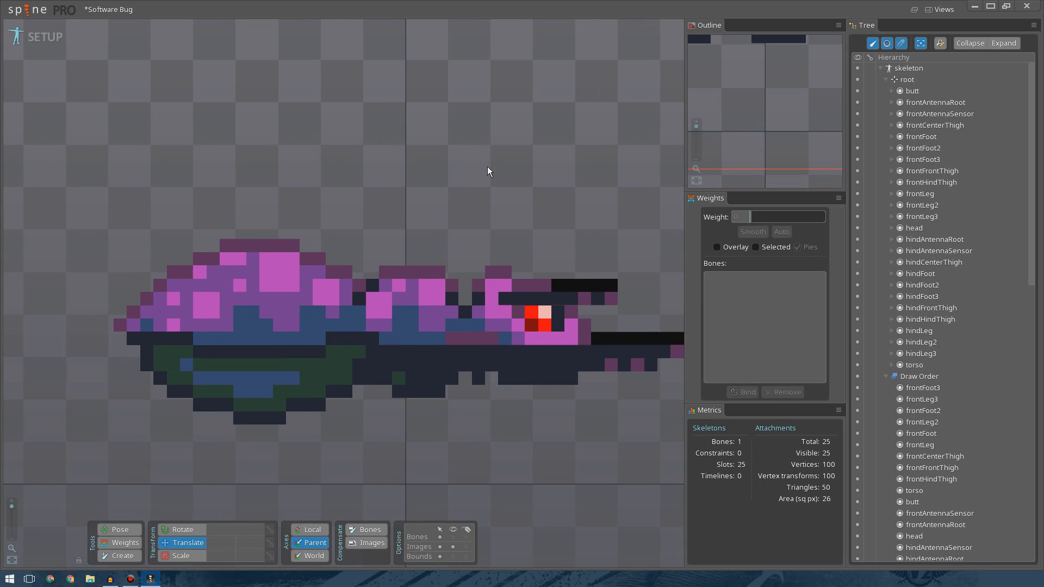
left_click(111, 553)
left_click(907, 79)
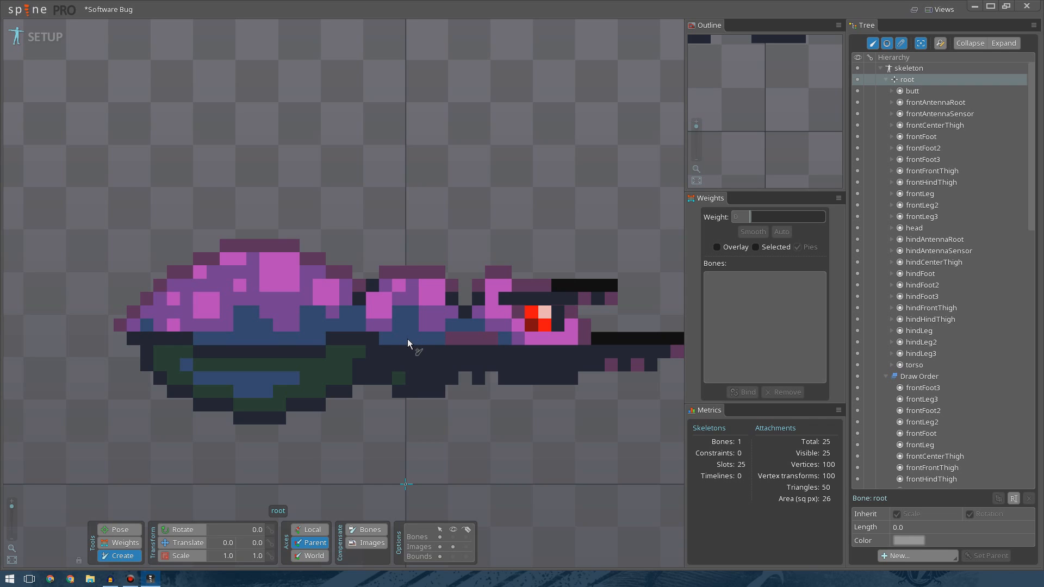
left_click_drag(406, 339, 466, 341)
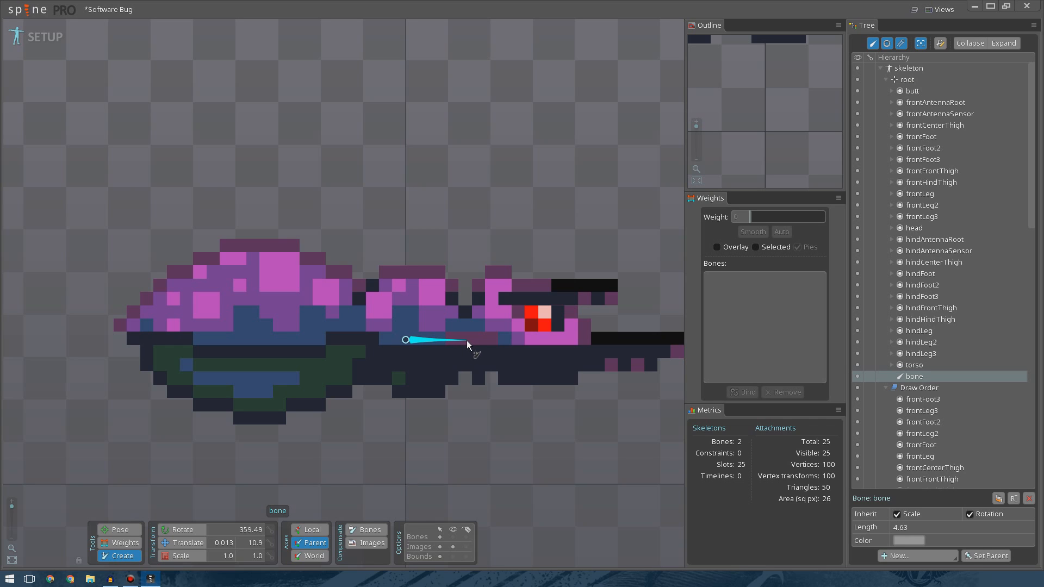
left_click(229, 543)
type("0")
key("Return")
type("11")
key("Return")
left_click_drag(478, 338, 586, 338)
key("ctrl+z")
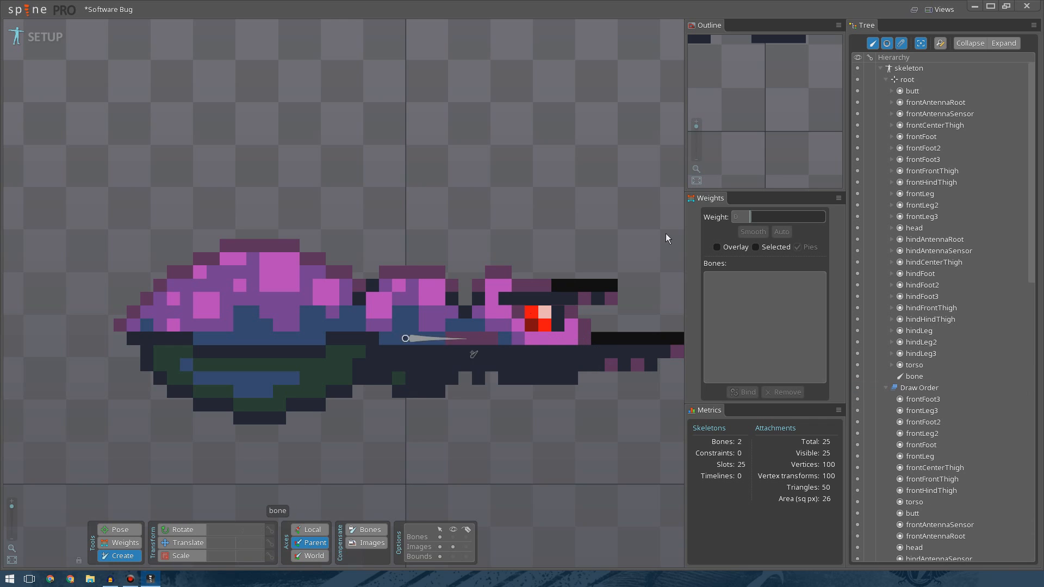
Rename the new bone to torso.
left_click(915, 376)
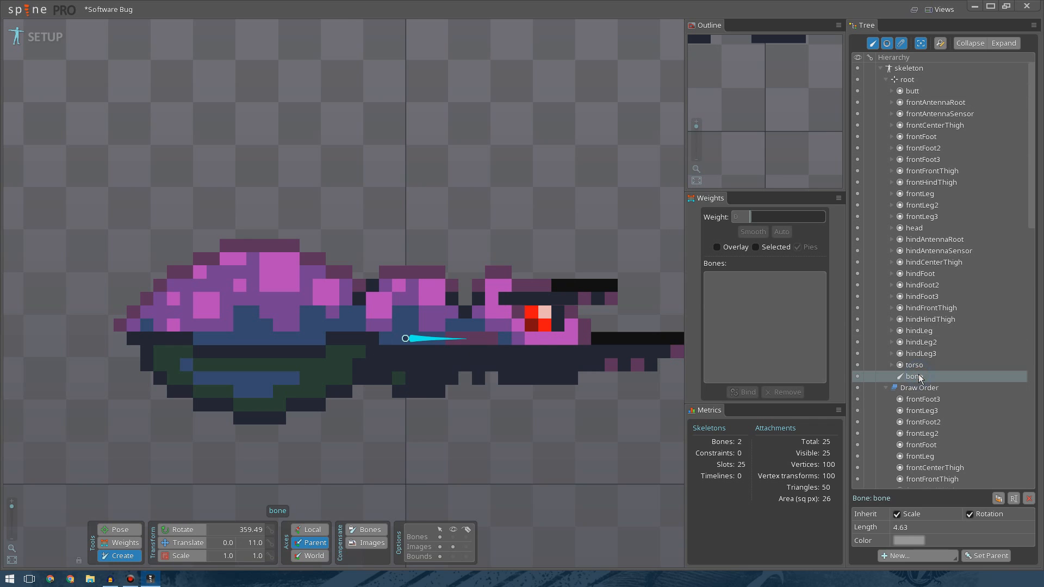
left_click(915, 376)
type("torso")
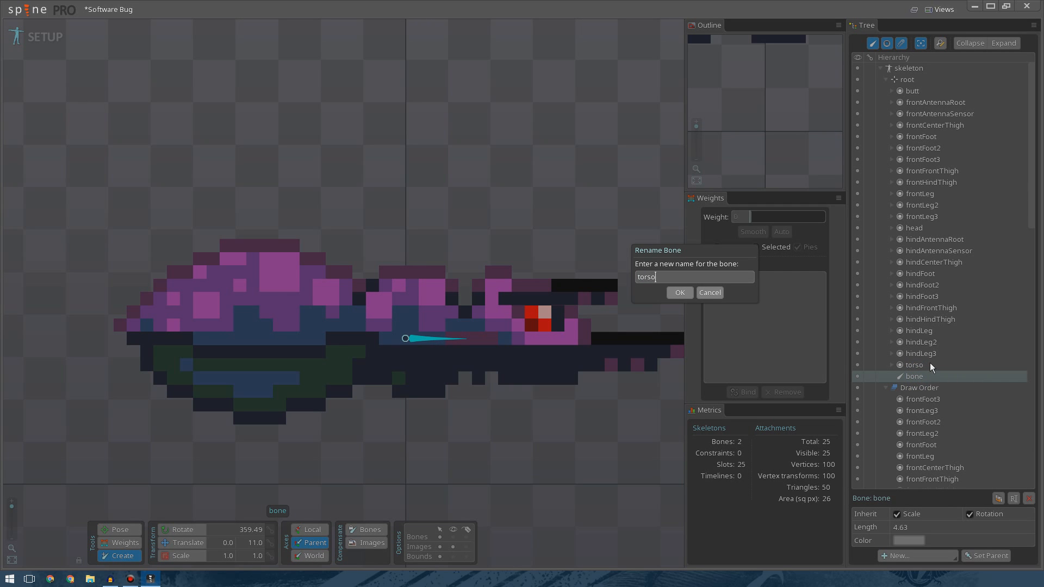
key("Return")
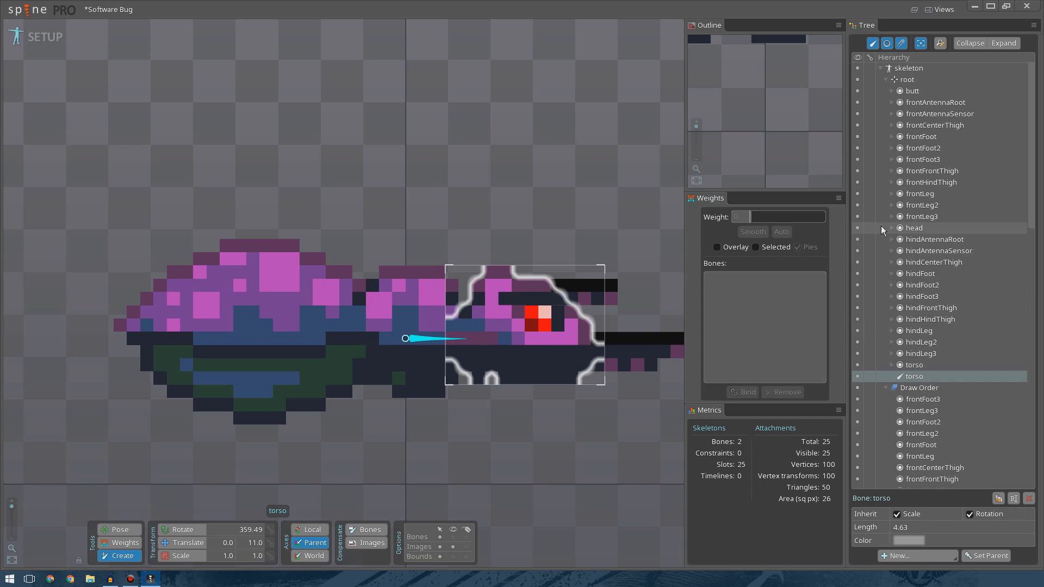
Create a child bone of torso extending toward the head, and set the rotation of both bones to 0 in world axes.
mouse_move(859, 227)
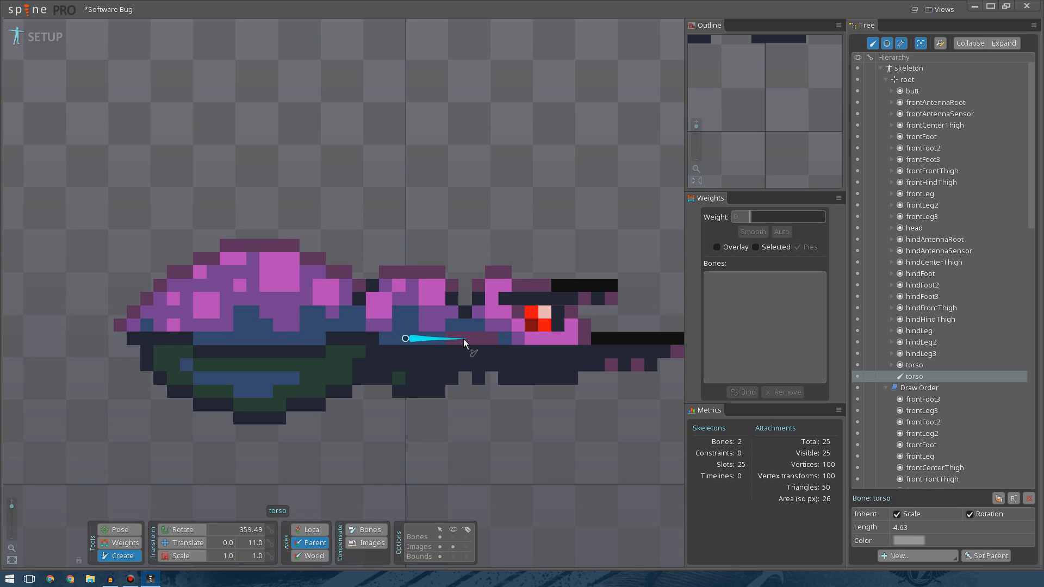
left_click_drag(464, 338, 588, 340)
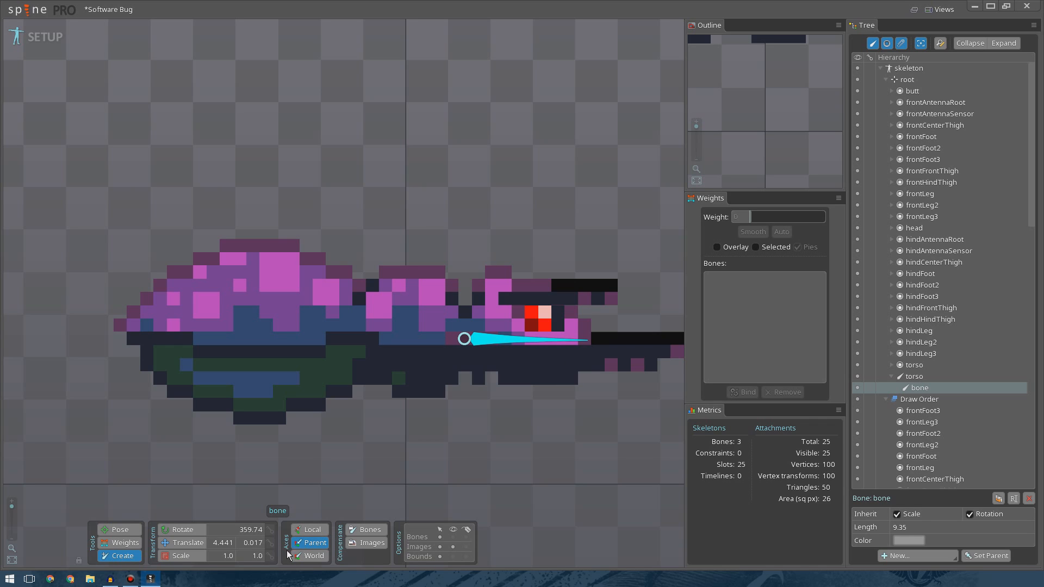
left_click(257, 530)
type("360.0")
left_click(912, 377)
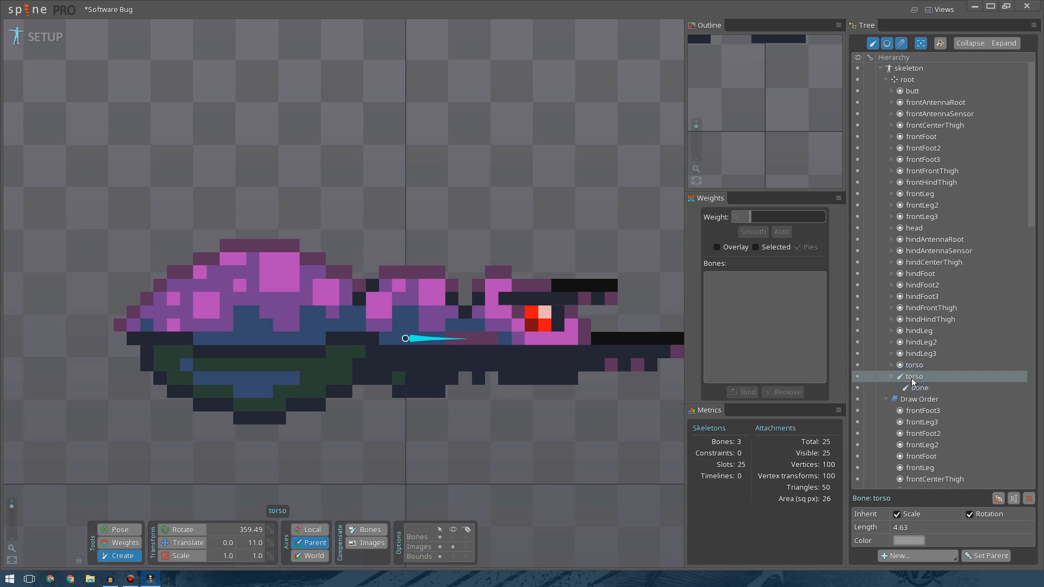
left_click(250, 531)
type("360")
key("Return")
left_click(912, 387)
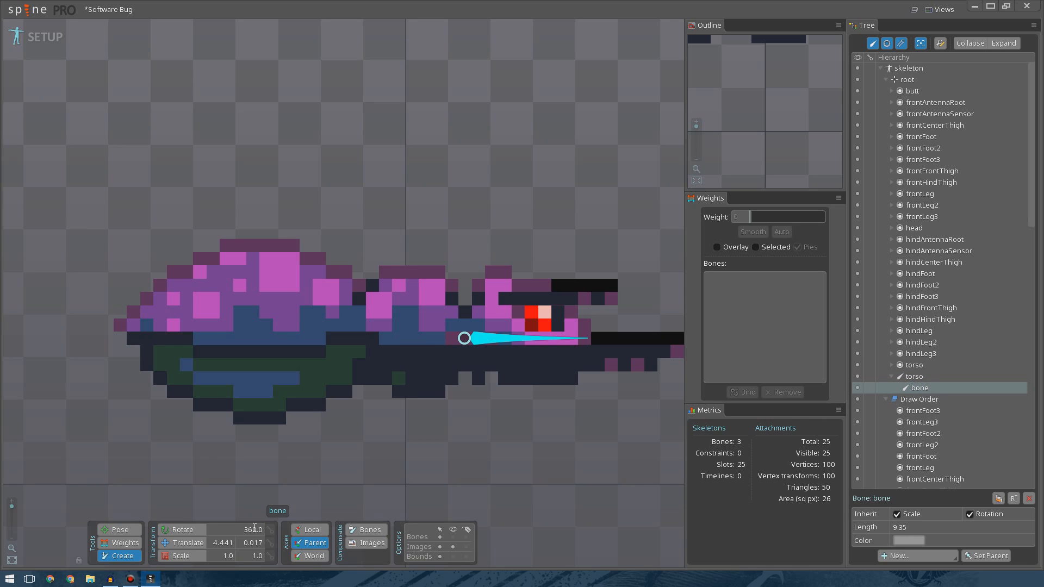
left_click(303, 555)
left_click(259, 531)
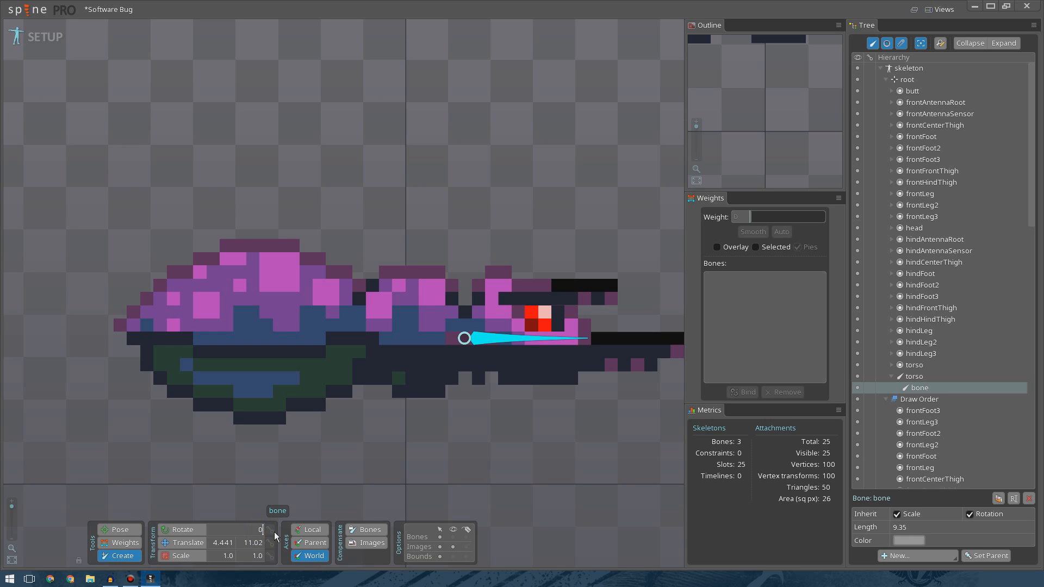
left_click(915, 380)
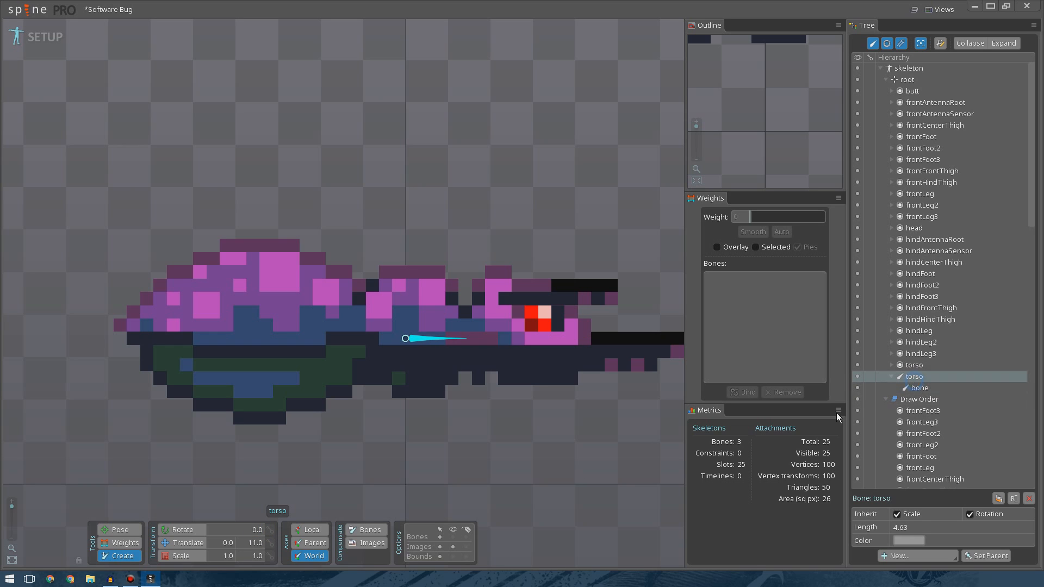
left_click(920, 388)
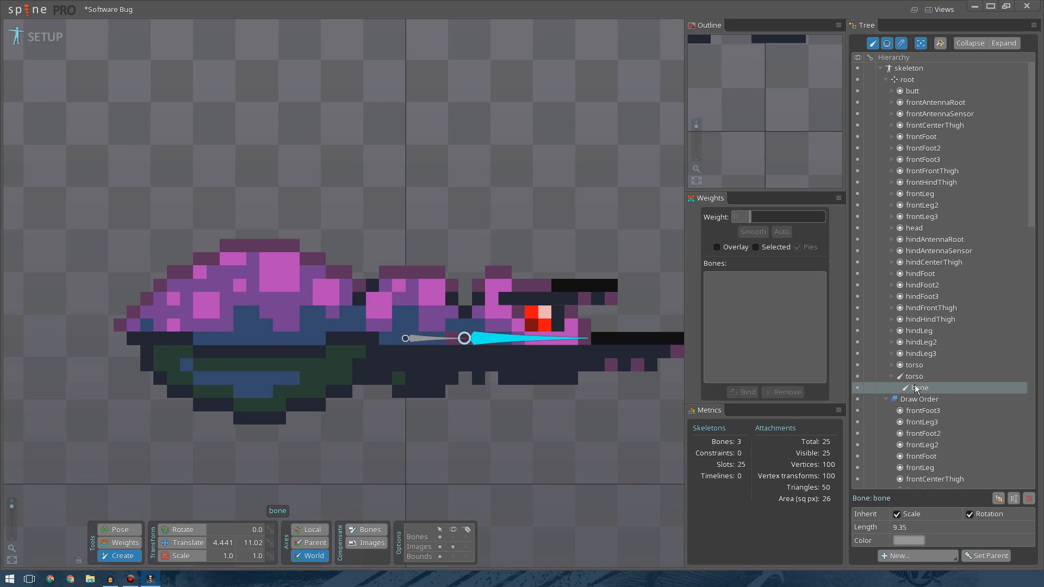
Rename the child bone to head.
double_click(919, 388)
type("head")
key("Return")
left_click(915, 381)
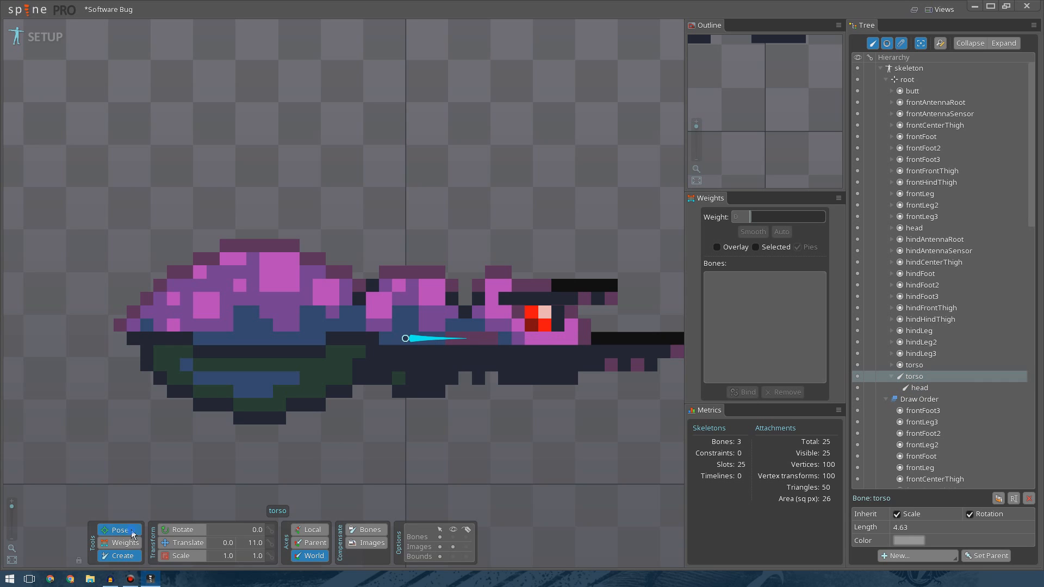
left_click_drag(465, 338, 471, 273)
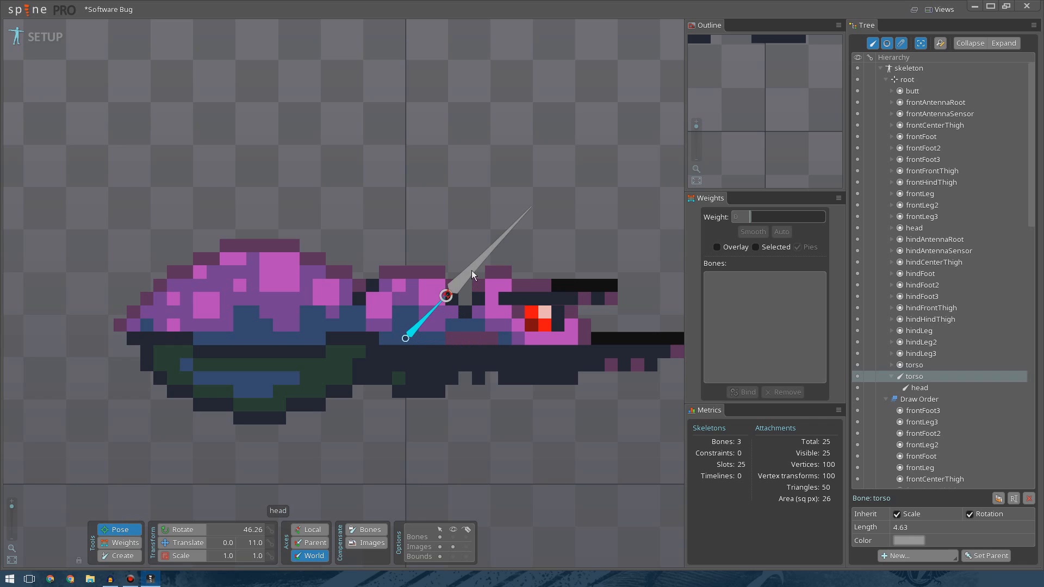
key("ctrl+z")
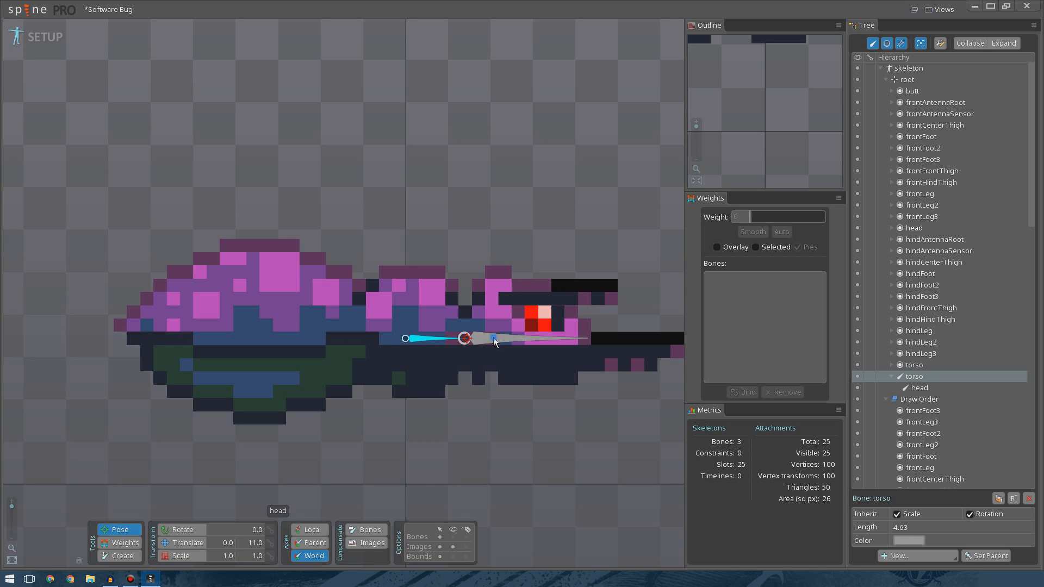
Create a bone under head at the antenna base and set its translation to X 7.5, Y 14.
left_click(494, 337)
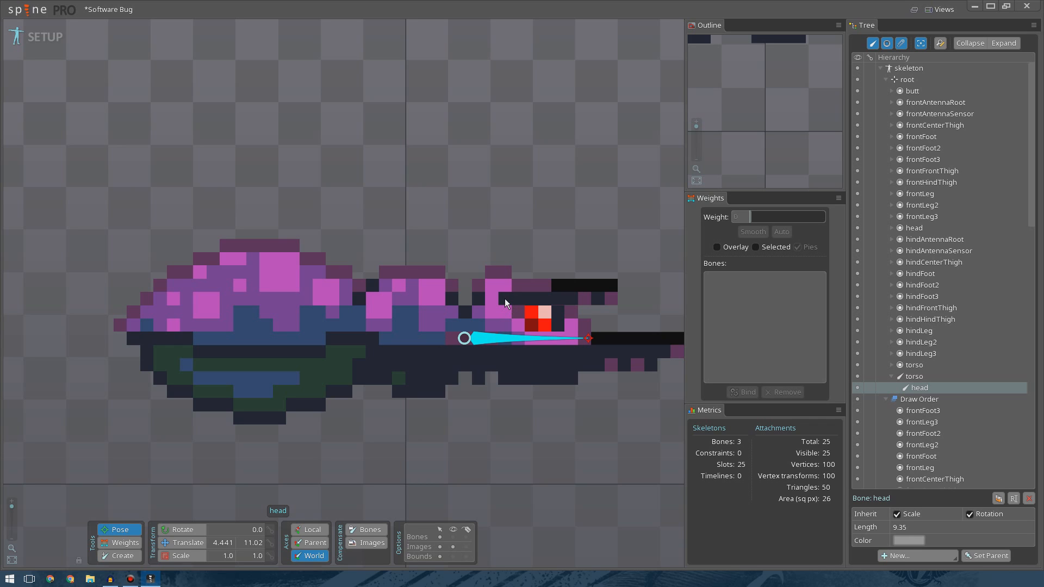
left_click(569, 299)
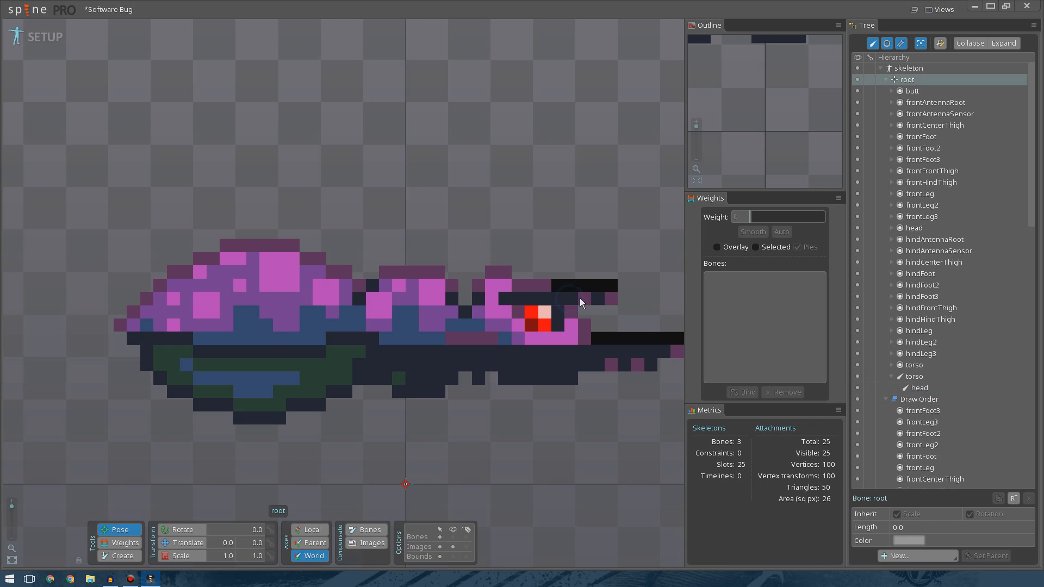
left_click(165, 459)
left_click(182, 543)
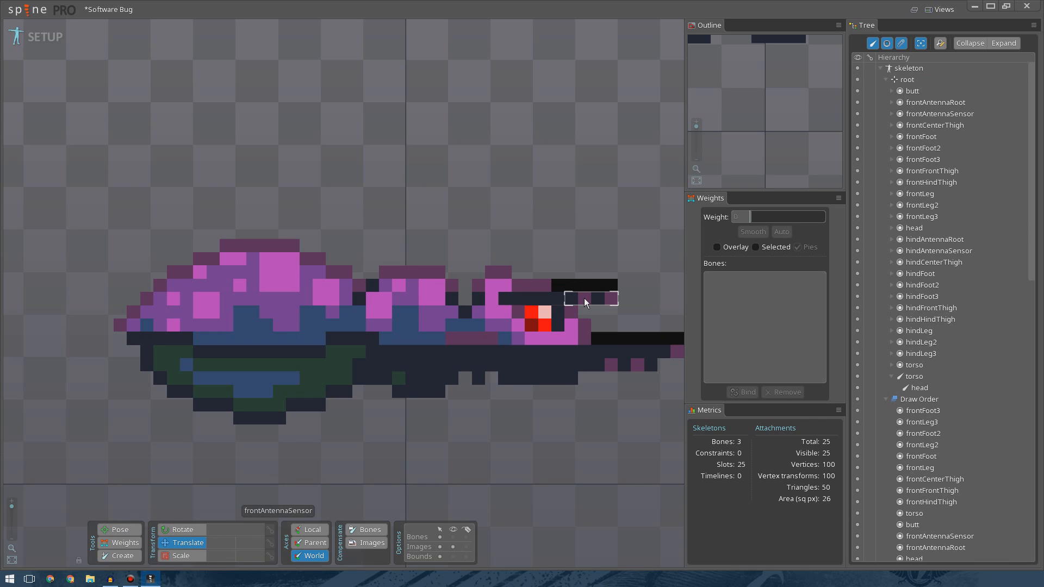
left_click(119, 556)
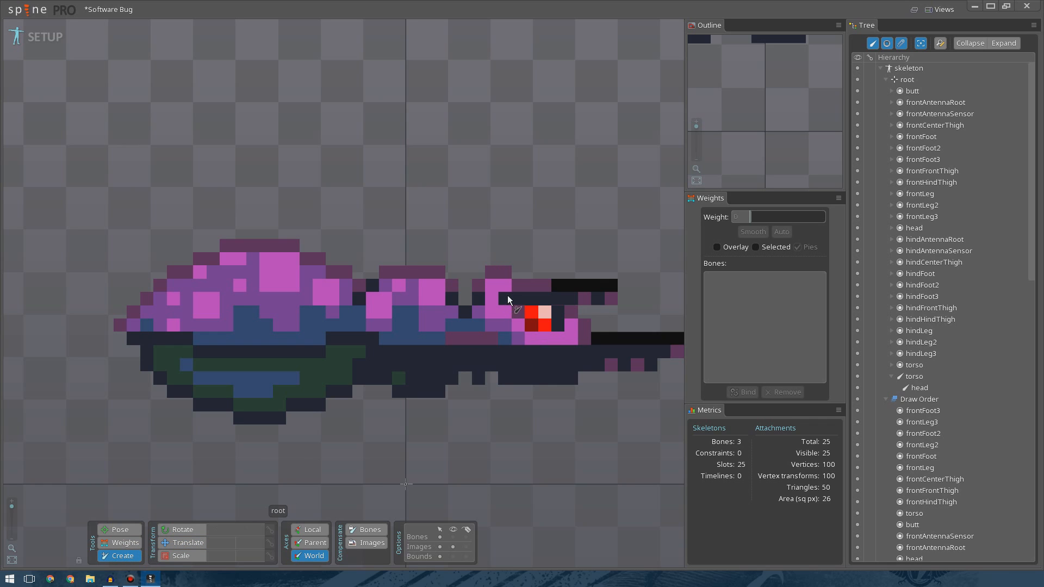
left_click_drag(464, 338, 585, 341)
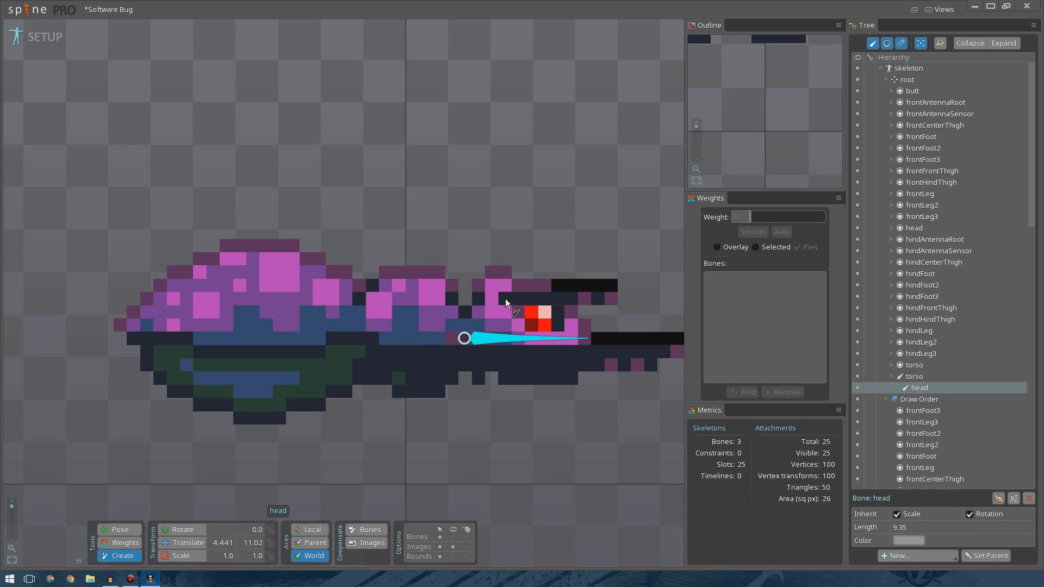
left_click_drag(504, 298, 570, 299)
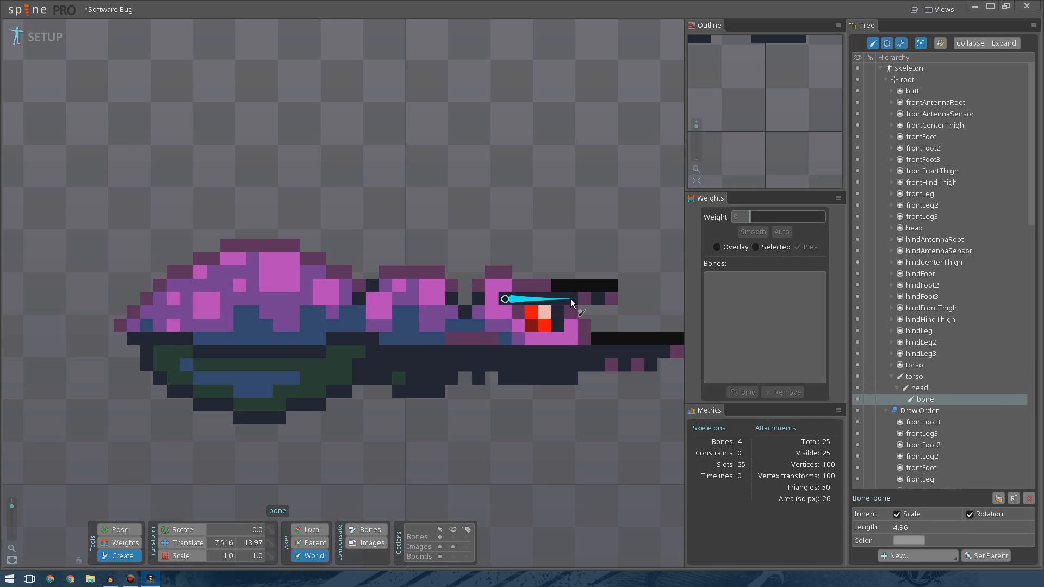
left_click(226, 546)
double_click(234, 546)
type("5")
left_click(247, 546)
type("14")
key("Return")
Create a child bone toward the antenna tip in world axes and set its translation to X 12.5, Y 14.
left_click(317, 533)
left_click(307, 556)
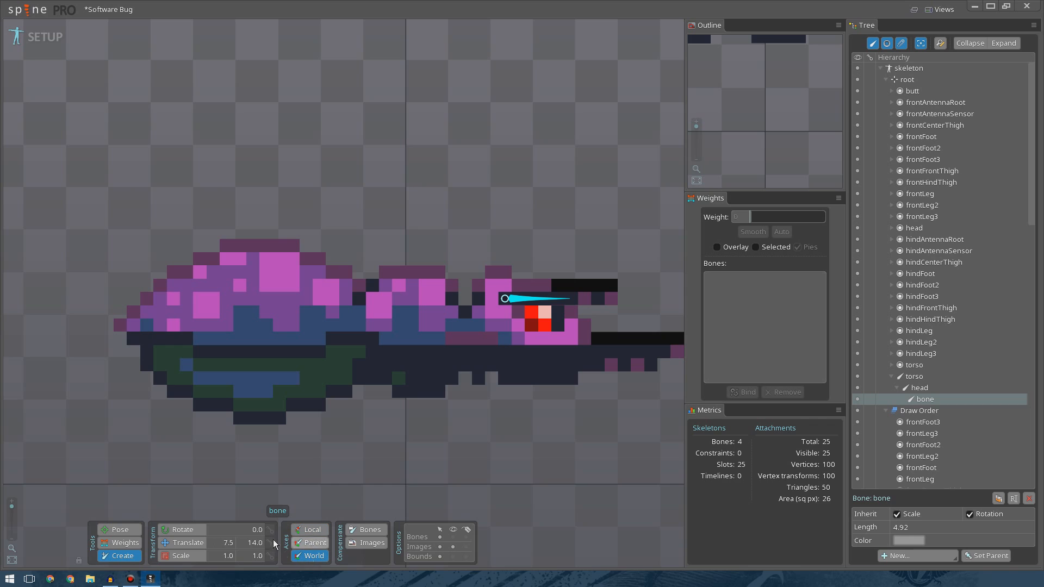
left_click(258, 530)
left_click_drag(571, 298, 615, 299)
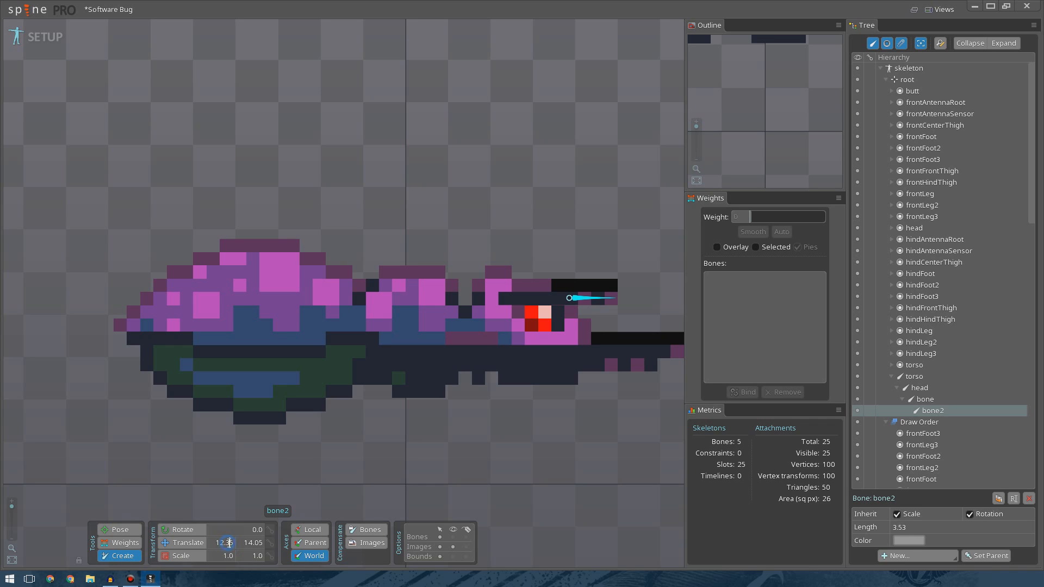
type("5")
key("Return")
double_click(254, 543)
type("14")
key("Return")
Rename the antenna base bone to frontAntennaeRoot.
double_click(924, 400)
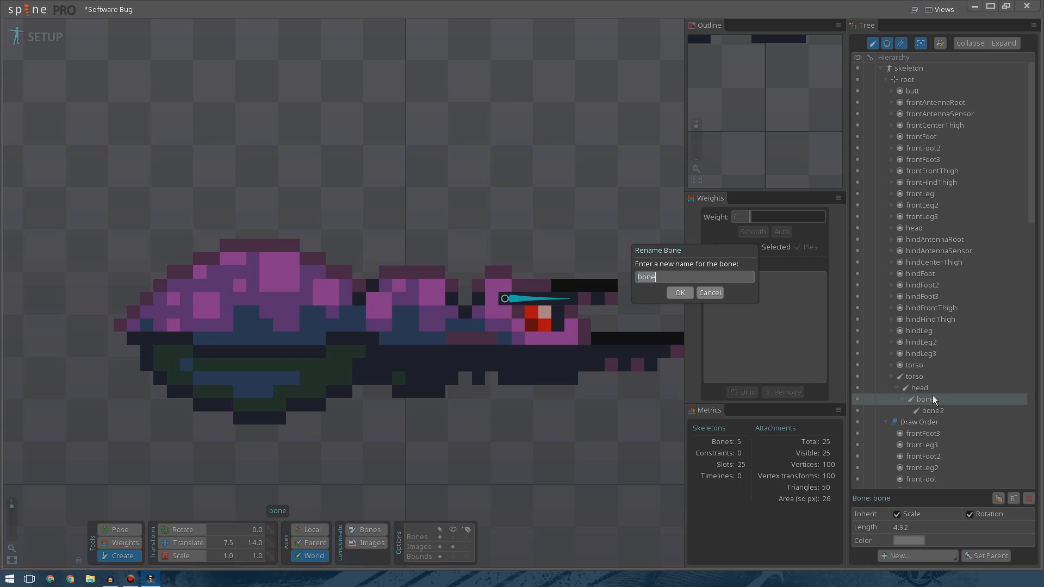
type("frontAntennae")
type("oot")
key("Return")
Rename the antenna tip bone to fontAntennaeSensor.
double_click(933, 411)
type("font")
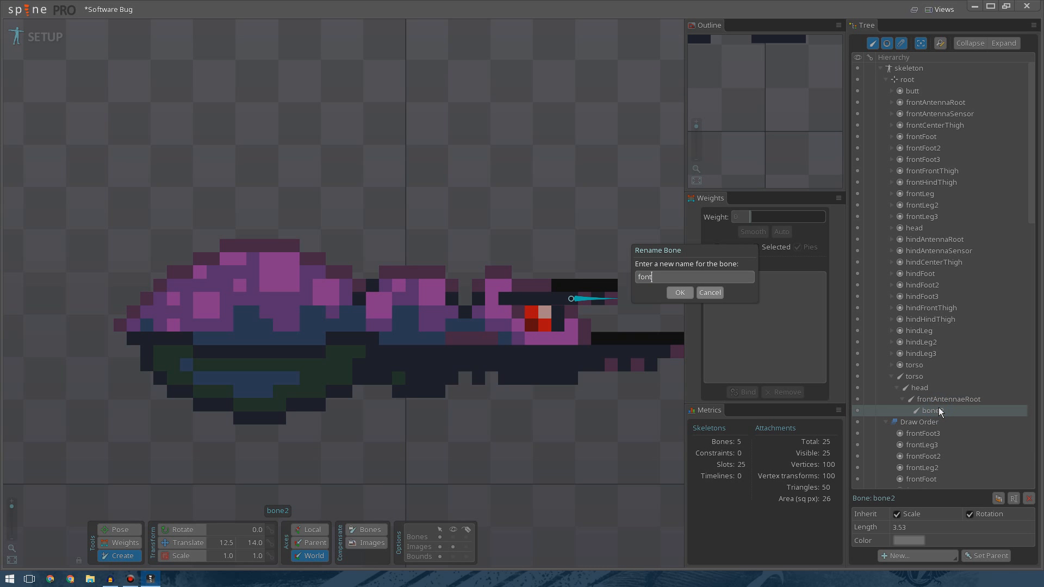
type("AntennaeSensor")
key("Return")
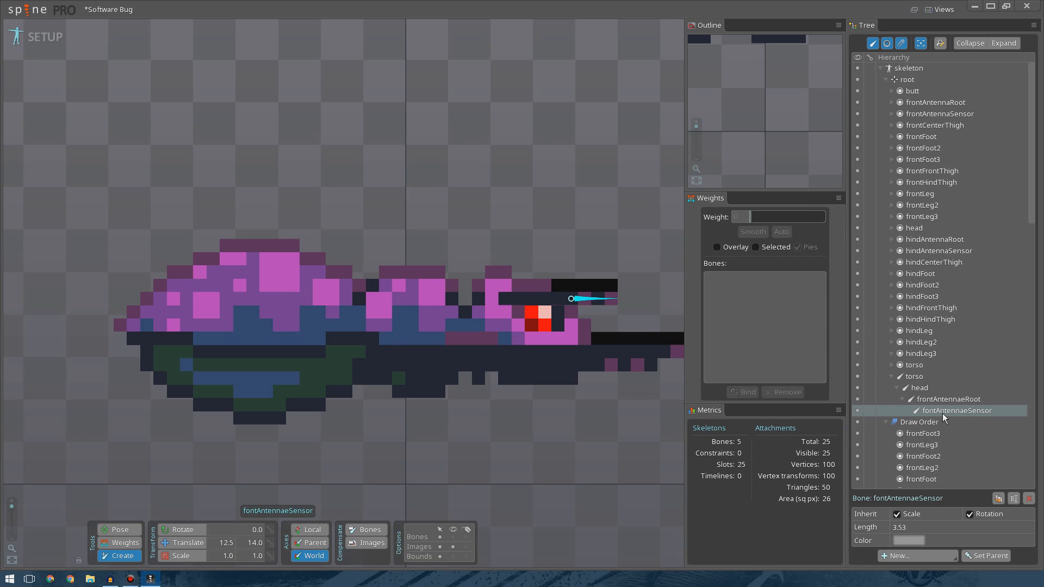
Create a bone under head at the hind antenna base and set its translation to X 7.5, Y 15 and rotation to 0.
left_click(916, 388)
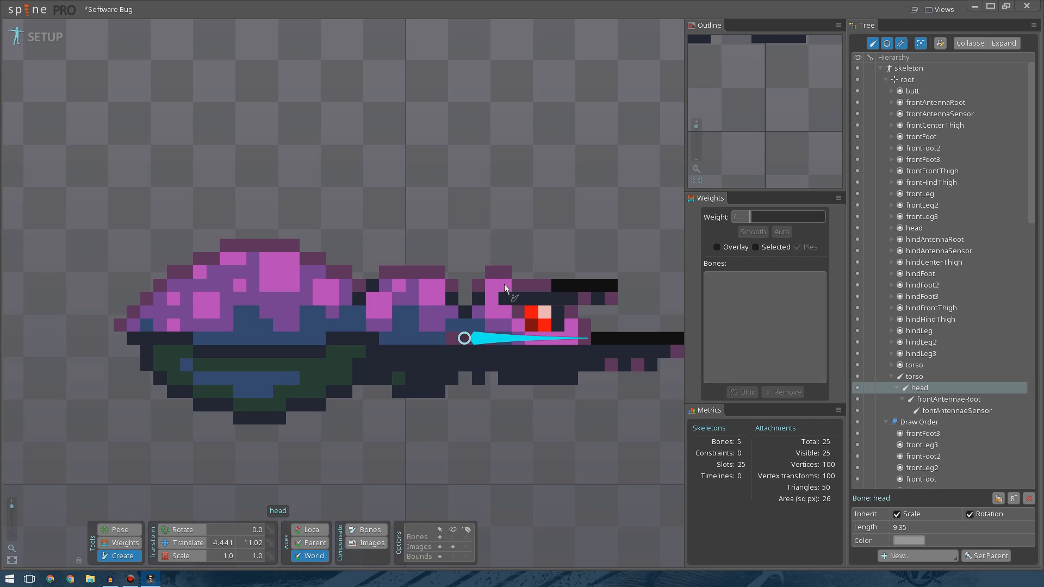
left_click_drag(504, 284, 572, 286)
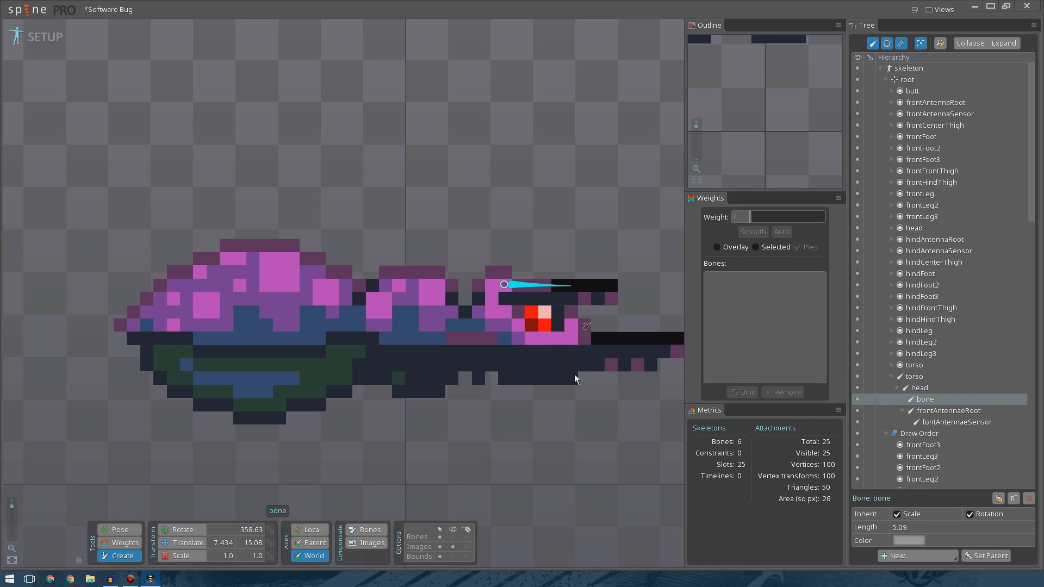
left_click(223, 543)
type("5")
left_click(260, 544)
type("15")
key("Return")
left_click(254, 522)
type("0")
key("Return")
Create a child bone toward the hind antenna tip and set its translation to X 12.5, Y 15.
left_click(582, 296)
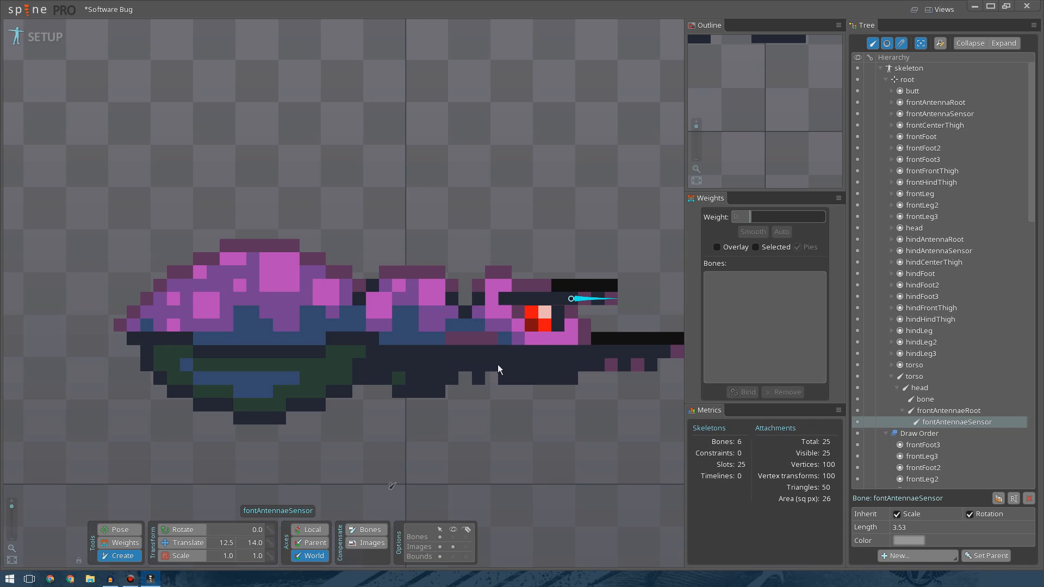
left_click(559, 286)
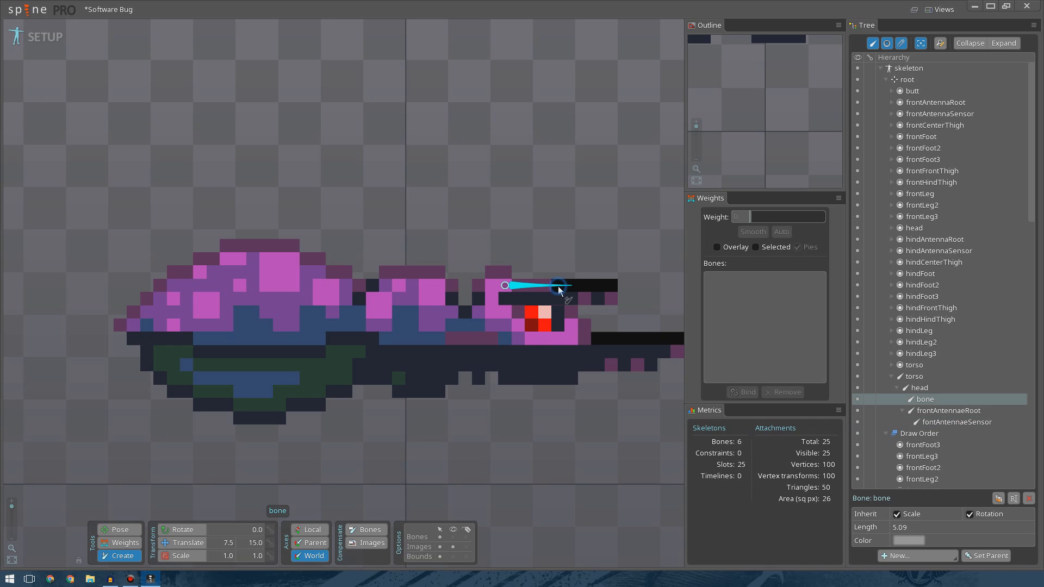
left_click_drag(572, 285, 618, 285)
left_click(231, 543)
left_click(233, 543)
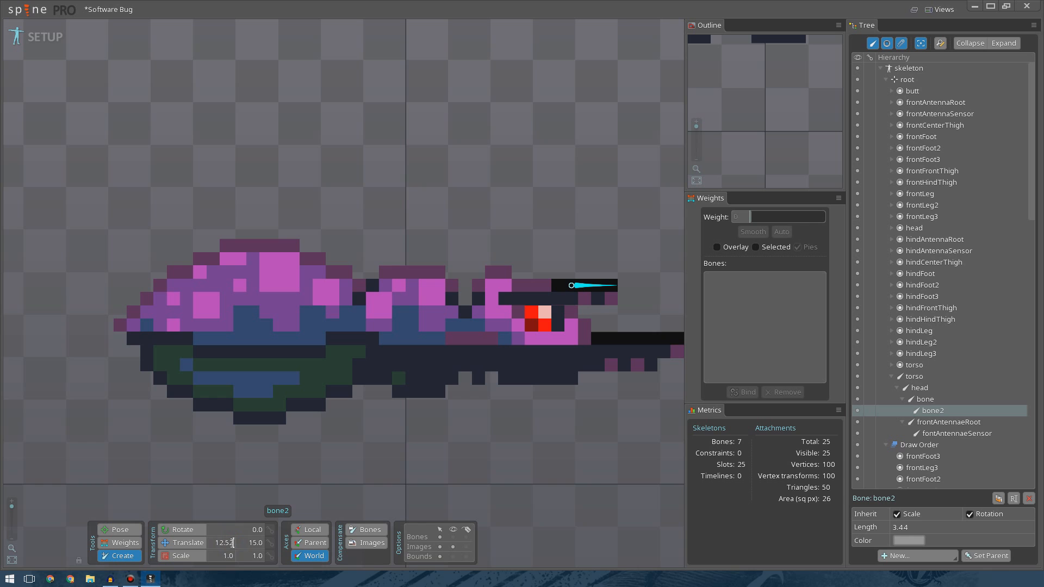
key("BackSpace")
key("Return")
Create a bone under torso pointing backward across the butt section.
scroll(484, 440, "down", 3)
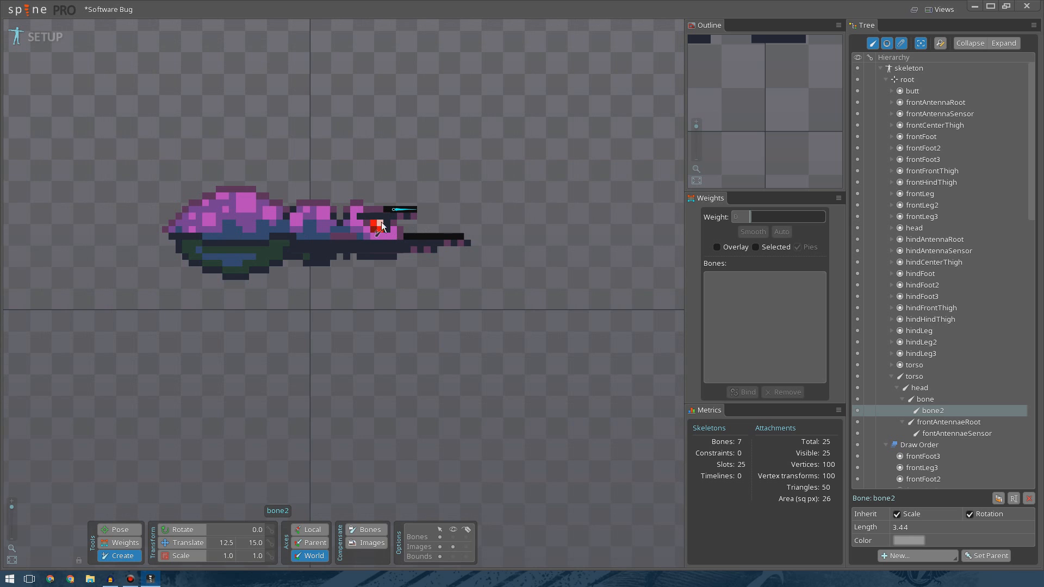
scroll(272, 236, "up", 5)
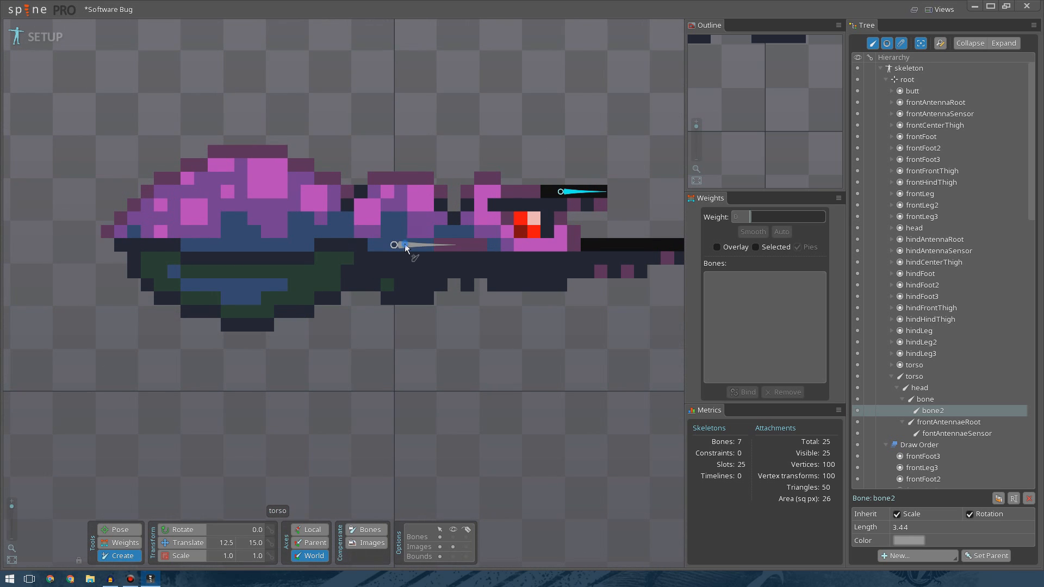
left_click(404, 244)
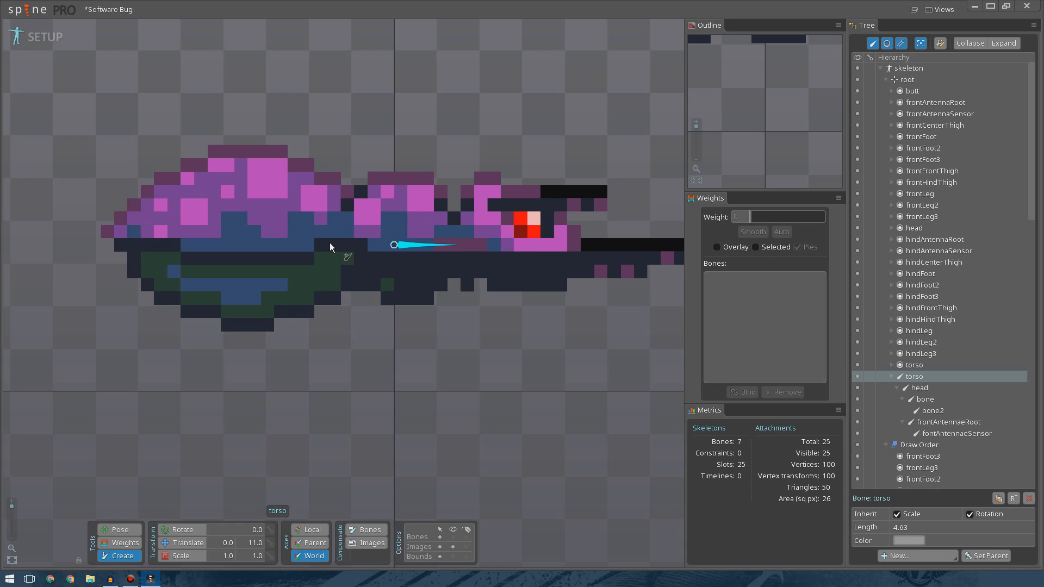
left_click(116, 530)
left_click(277, 417)
left_click(182, 529)
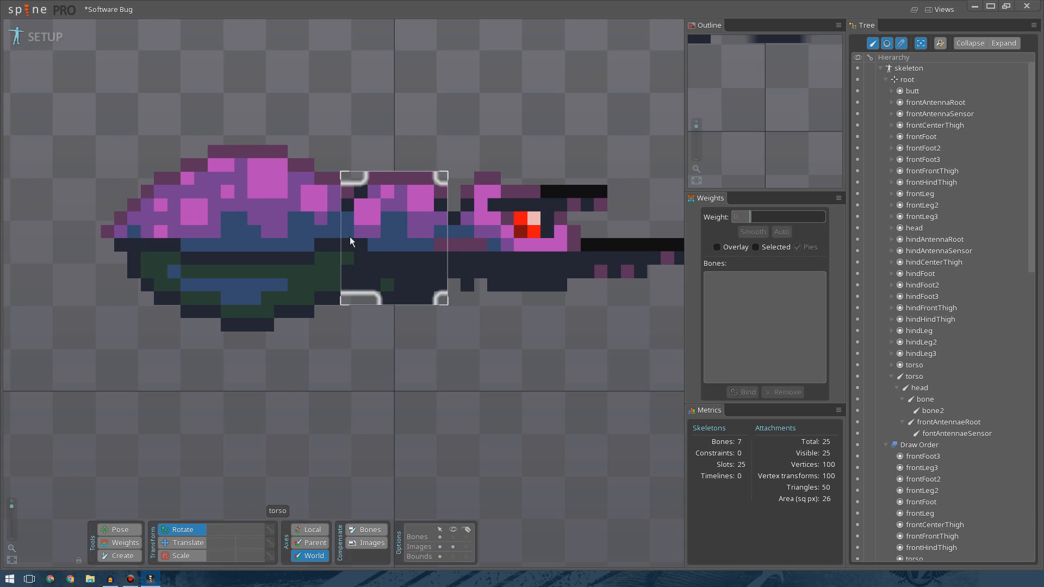
left_click(121, 555)
left_click(399, 244)
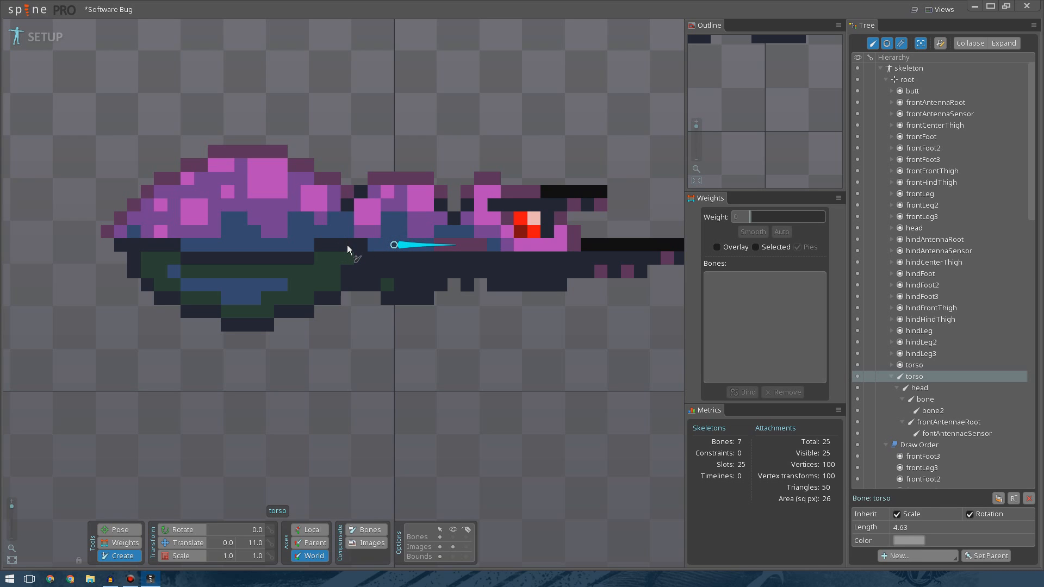
left_click_drag(347, 245, 119, 244)
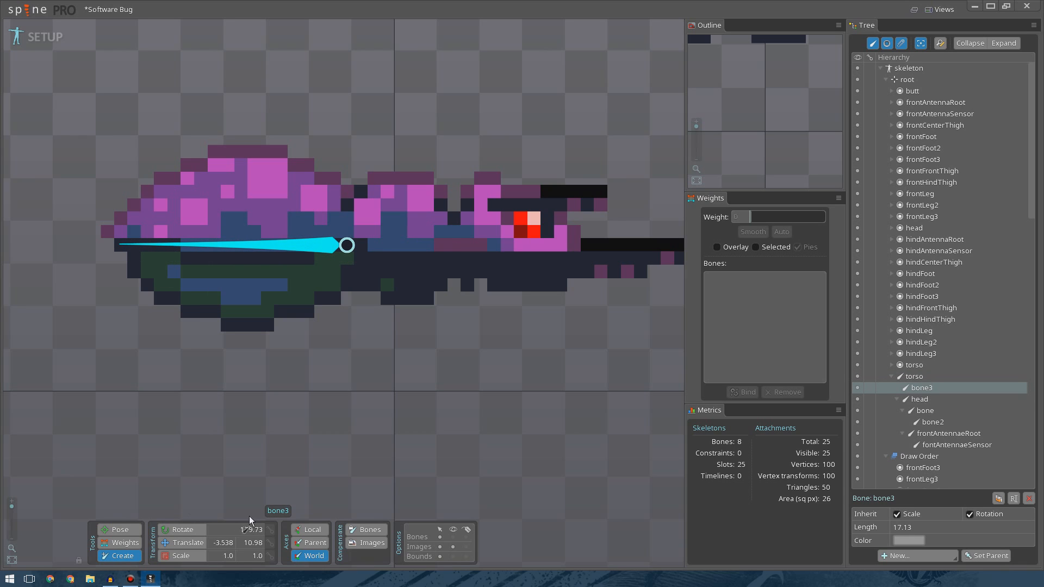
Set the new torso child bone's rotation to 180 and its translation to X -3.5, Y 11.
left_click(251, 529)
type("180")
key("Return")
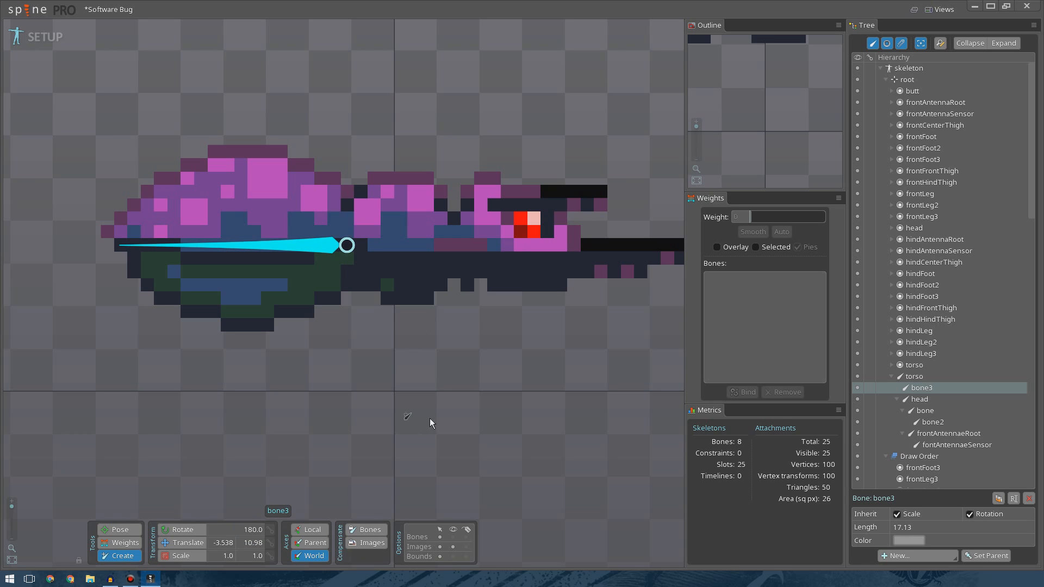
left_click(225, 544)
type("-3.5")
key("Return")
left_click(255, 542)
type("11")
key("Return")
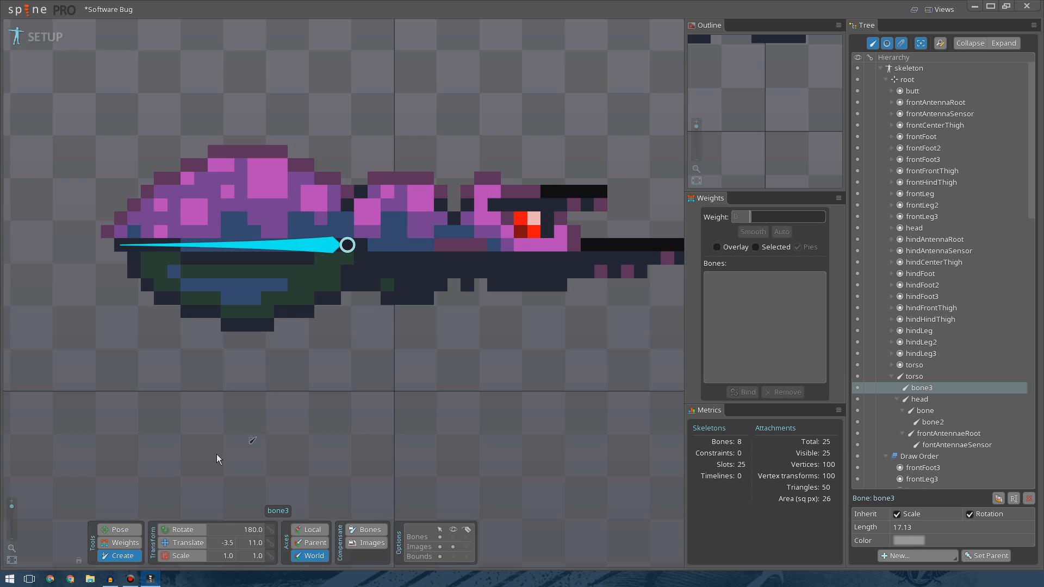
Rename the rear torso child bone to butt.
left_click(123, 530)
left_click(415, 410)
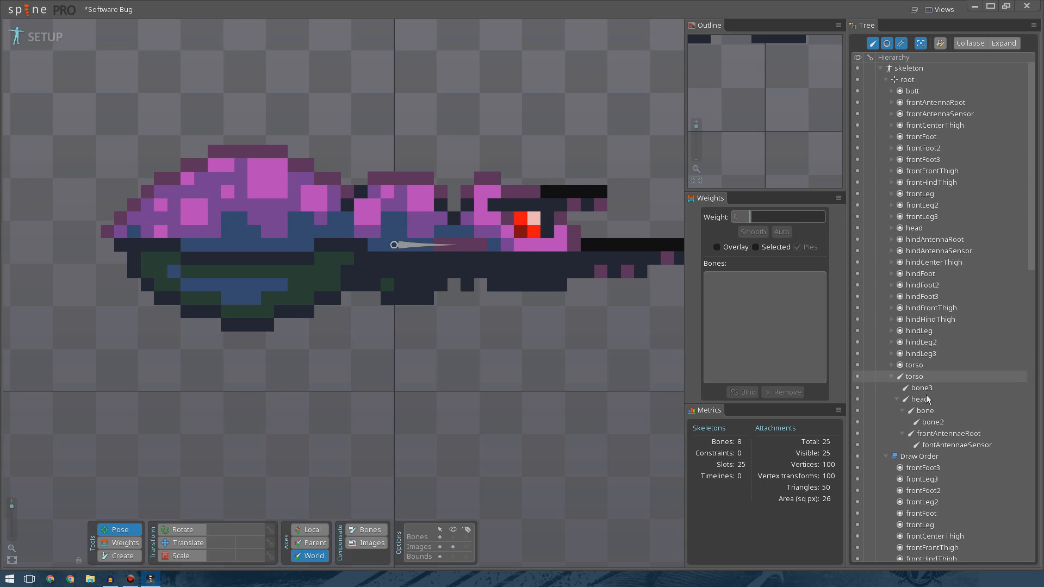
left_click(912, 366)
left_click_drag(915, 379, 916, 380)
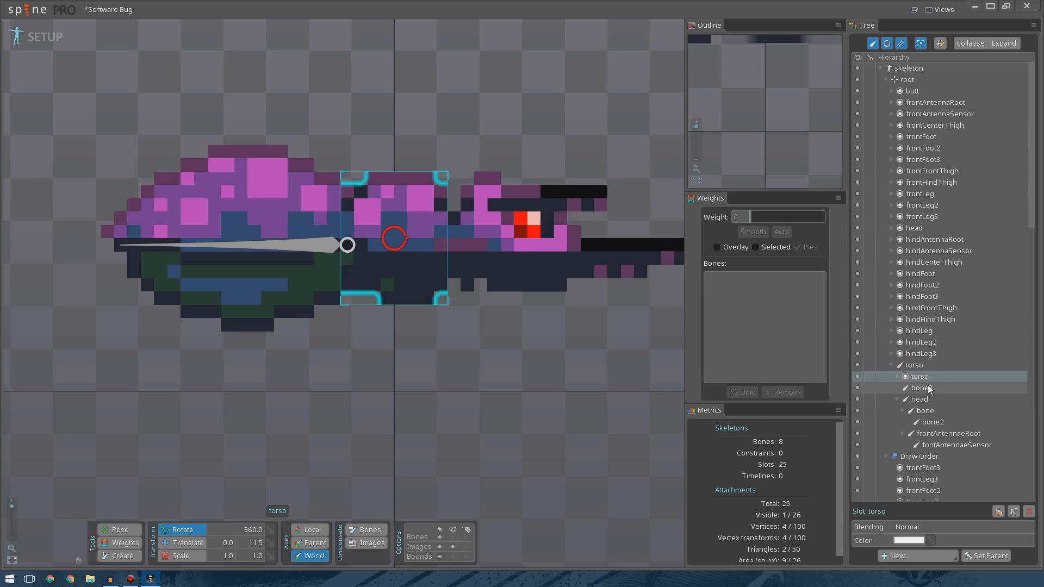
left_click(927, 388)
double_click(920, 388)
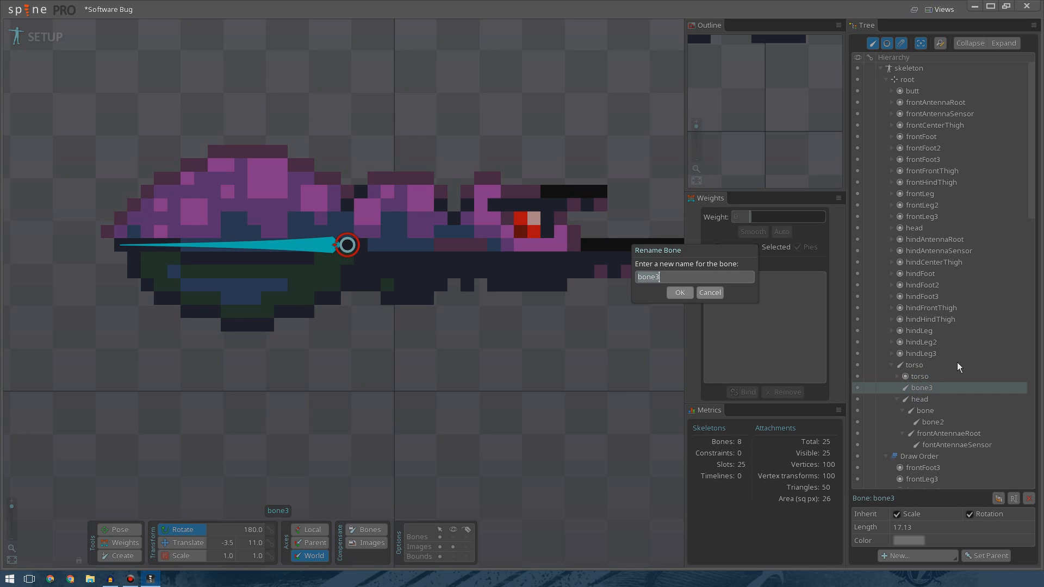
type("butt")
key("Return")
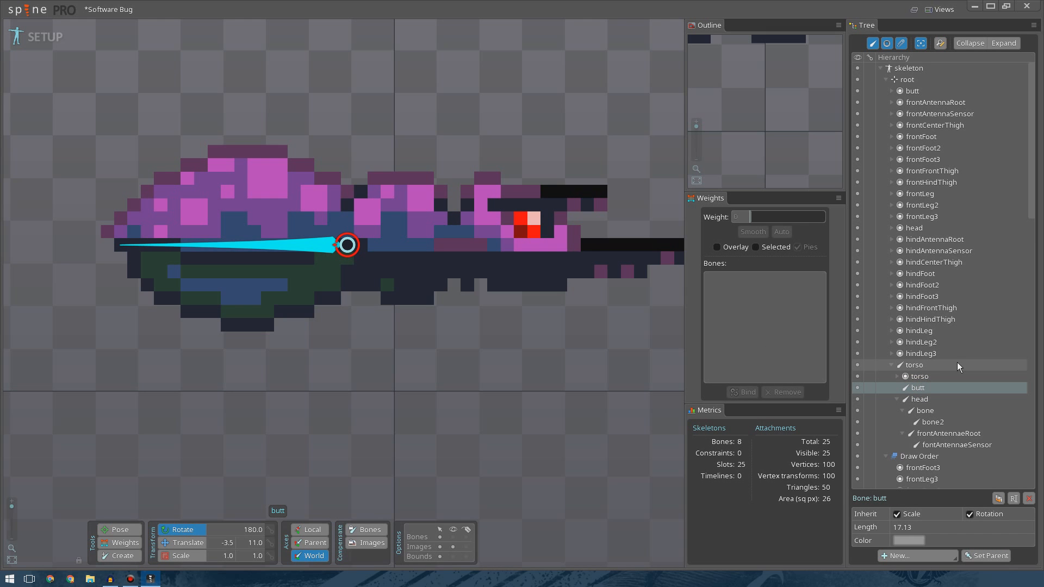
Rename the hind antenna base bone to hindAntennaeRoot.
double_click(944, 409)
type("hindAntan")
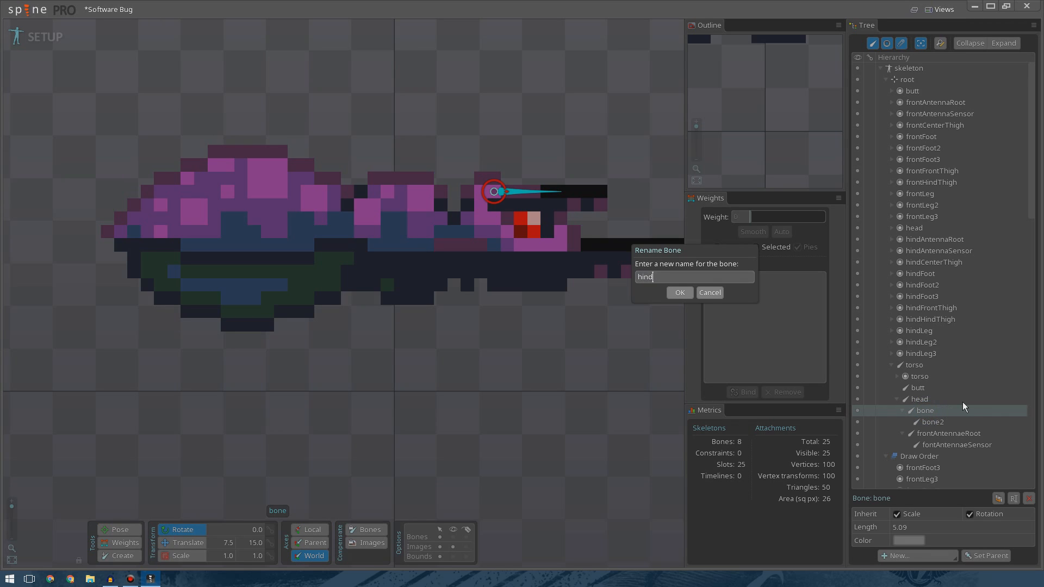
key("BackSpace")
key("BackSpace")
type("ennaeRoot")
key("Return")
Rename the hind antenna tip bone to hindAntennaeSensor.
left_click(933, 446)
key("F2")
type("hindAN")
key("BackSpace")
type("ntennae")
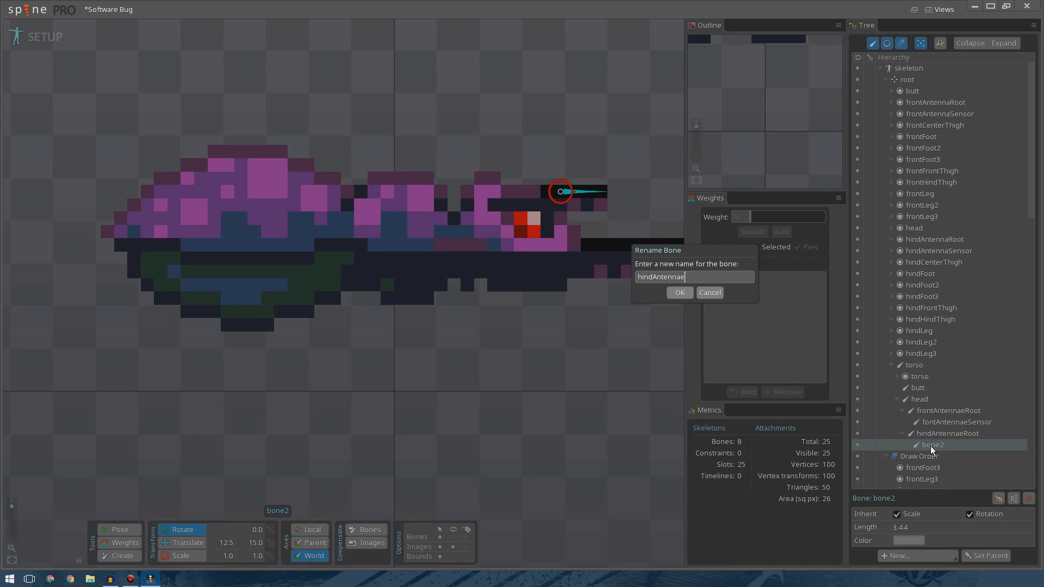
type("Sensor")
key("Return")
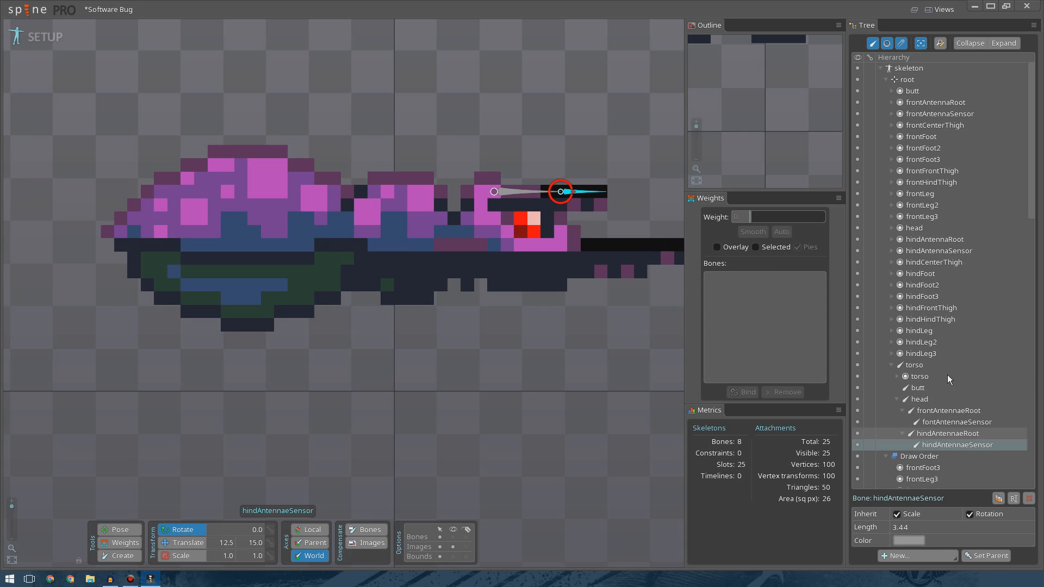
Rename the skeleton to softwareBug.
double_click(905, 69)
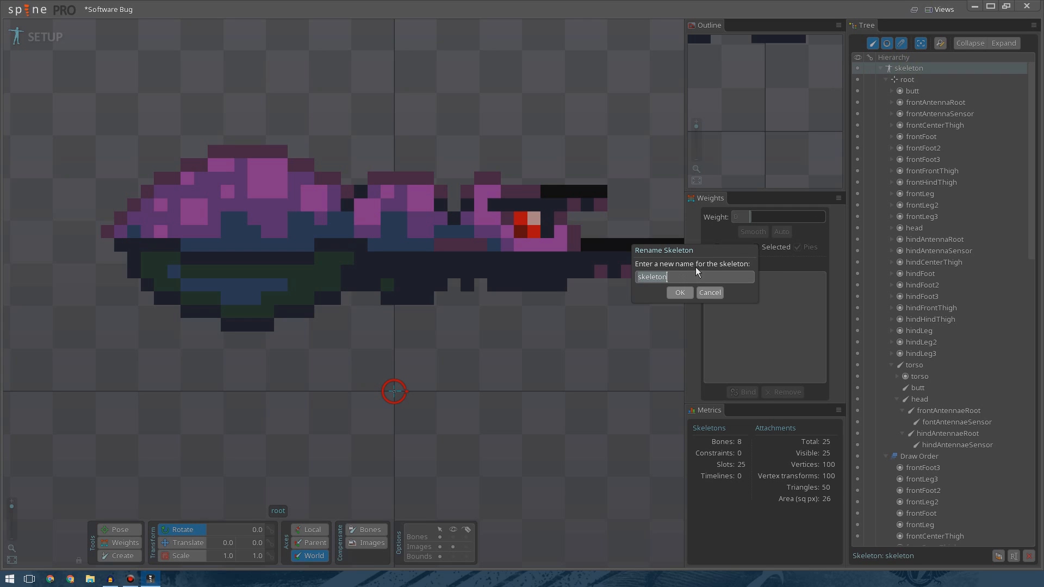
type("softwareBug")
key("Return")
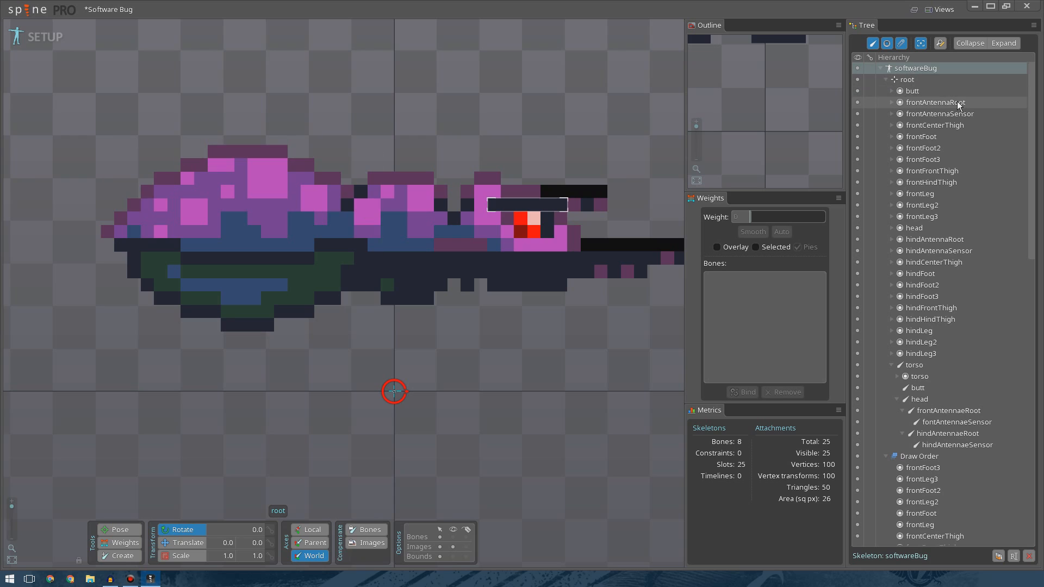
mouse_move(943, 132)
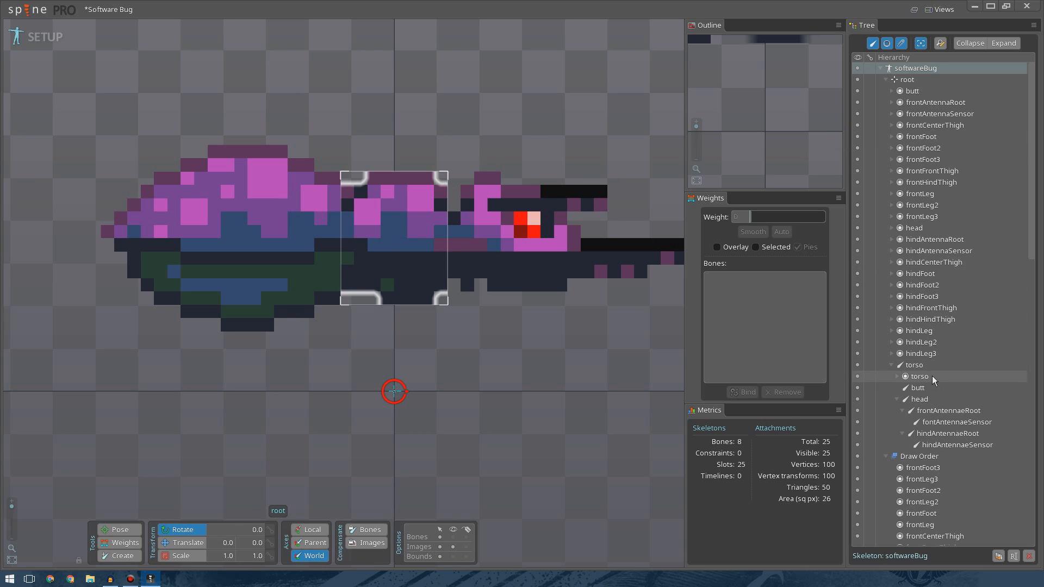
left_click(913, 366)
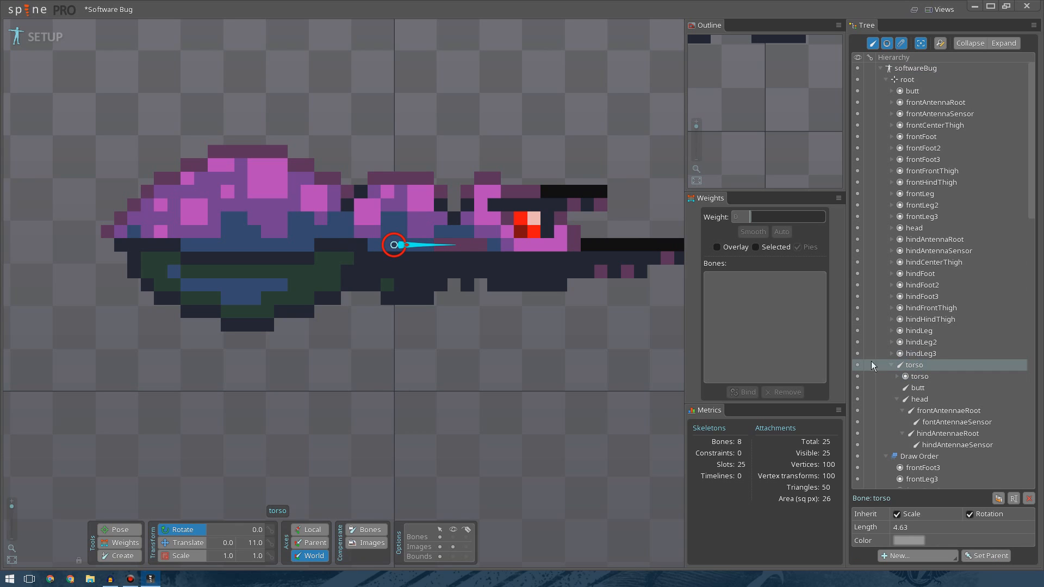
left_click(859, 365)
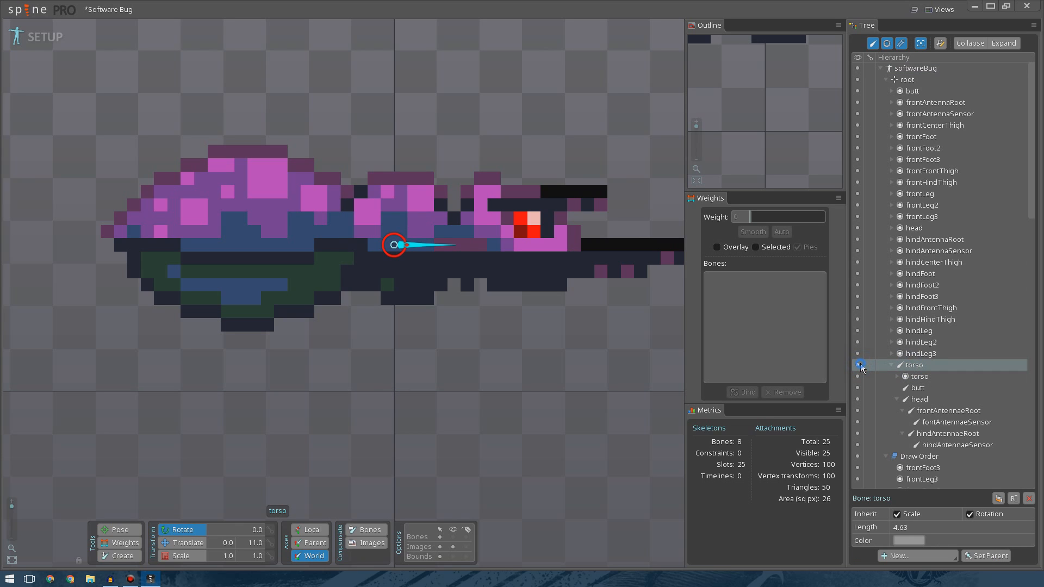
left_click(908, 365)
left_click(908, 365)
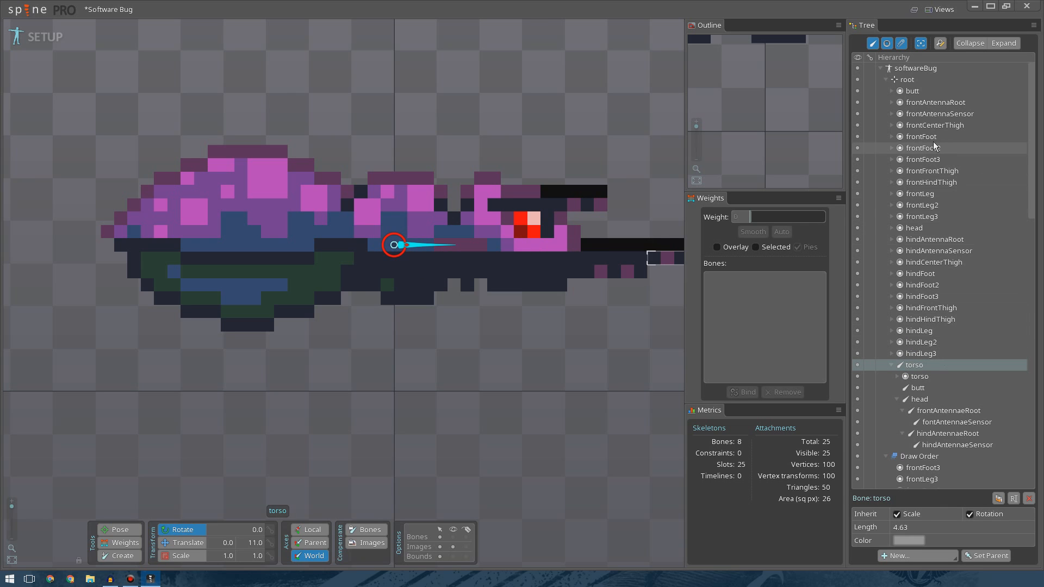
Move the butt slot under the butt bone.
left_click(915, 92)
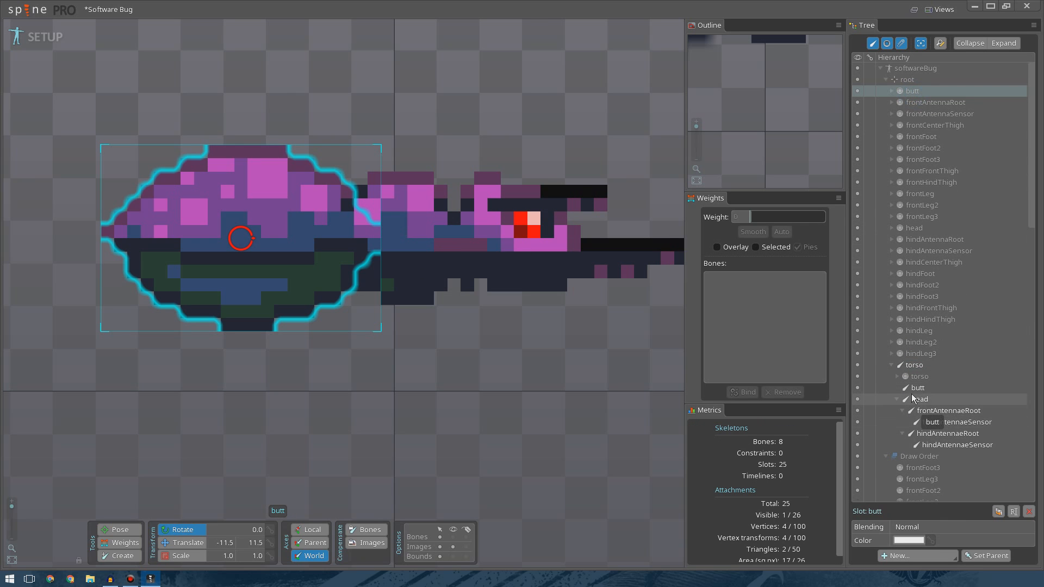
left_click_drag(915, 401, 916, 390)
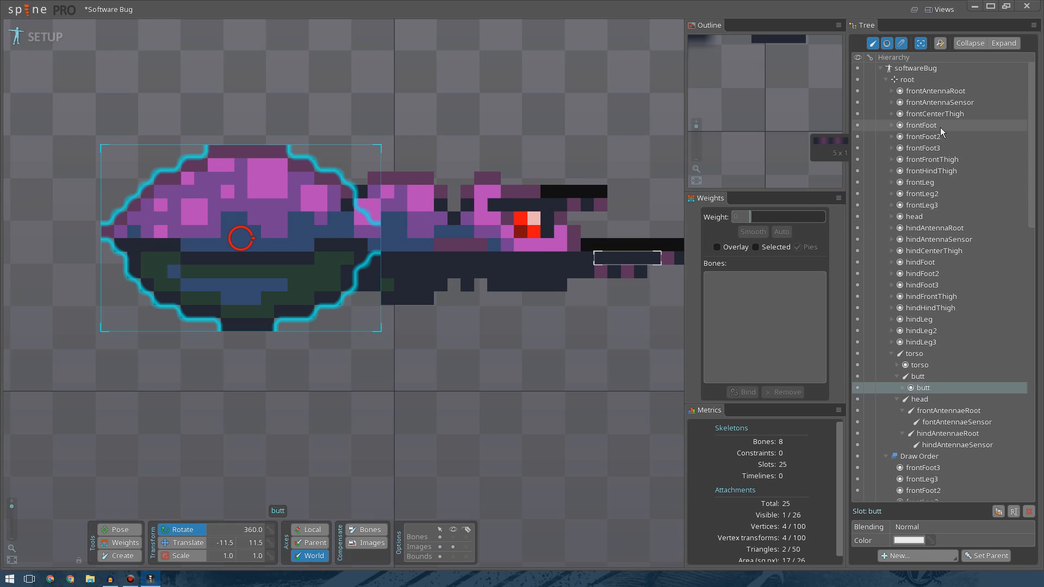
Move the head, hindAntennaSensor and hindAntennaRoot slots under their matching bones.
left_click_drag(931, 218, 925, 397)
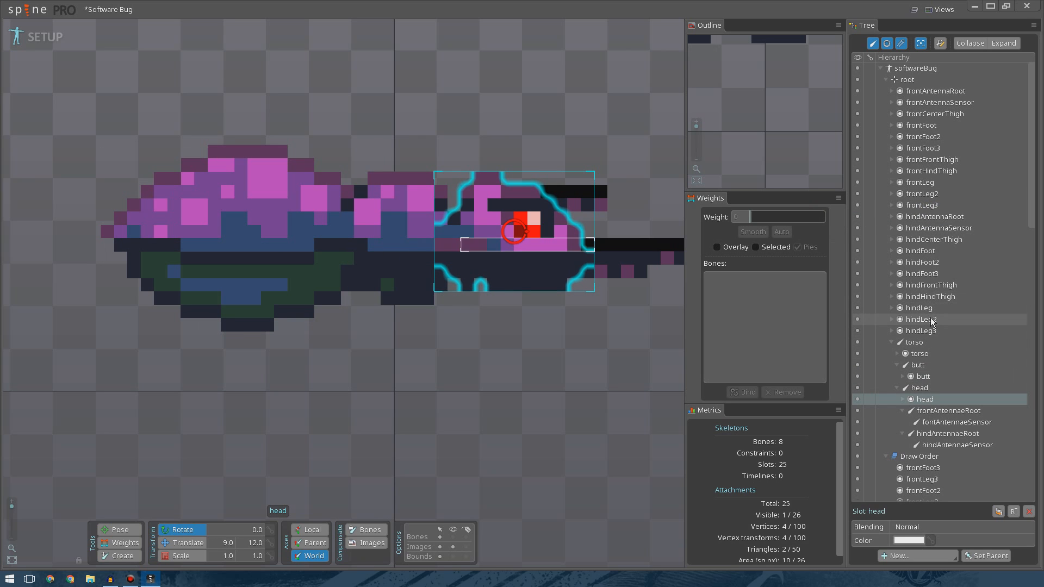
left_click(931, 228)
left_click_drag(929, 233, 956, 446)
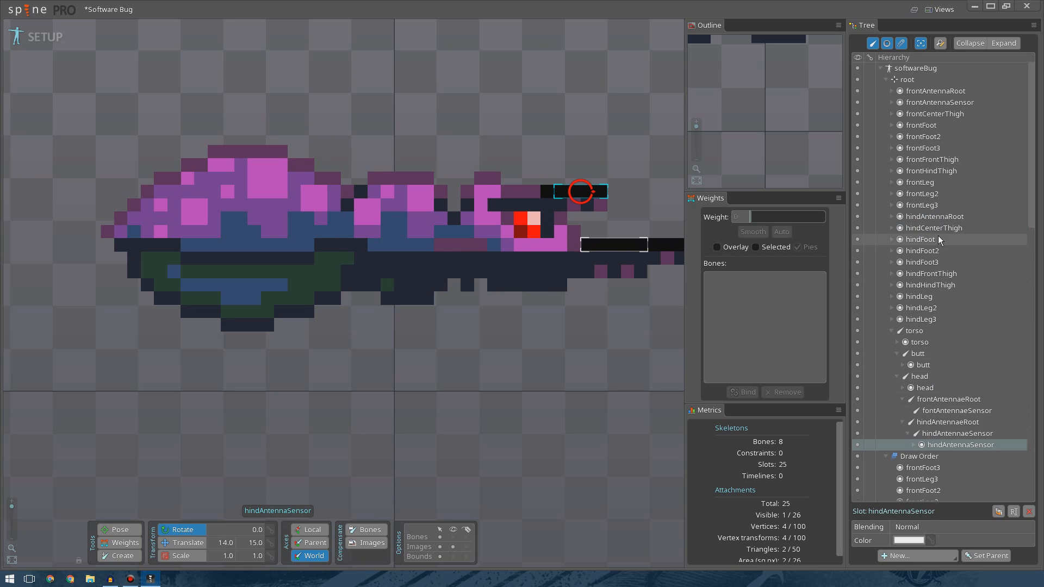
left_click(931, 217)
left_click_drag(931, 216, 943, 427)
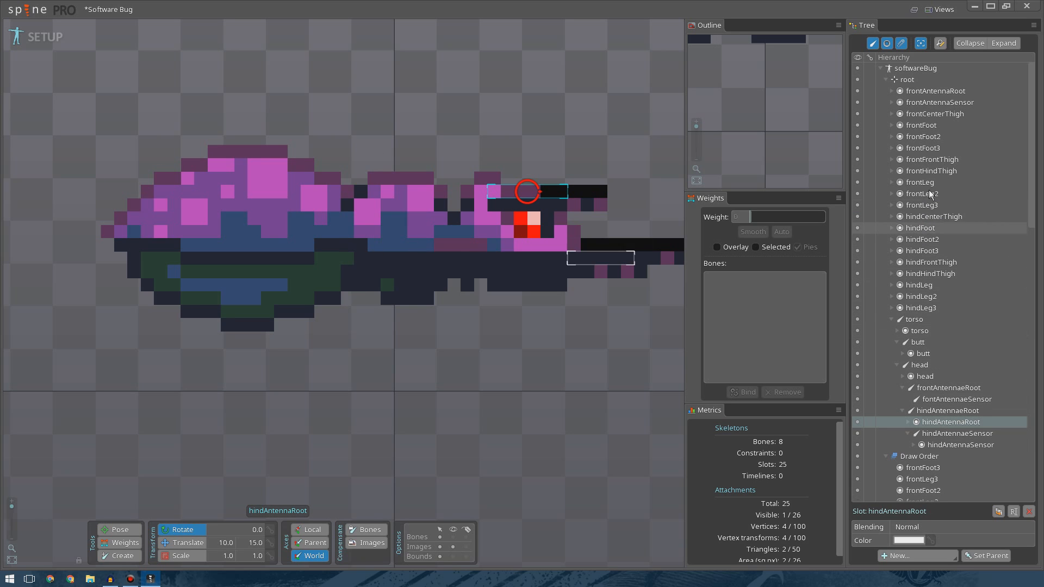
Move the frontAntennaRoot and frontAntennaSensor slots under the front antenna bones.
left_click_drag(938, 97, 949, 381)
left_click_drag(938, 91, 955, 402)
Collapse the antenna, head and butt branches of the hierarchy, undoing a stray viewport drag.
left_click(909, 434)
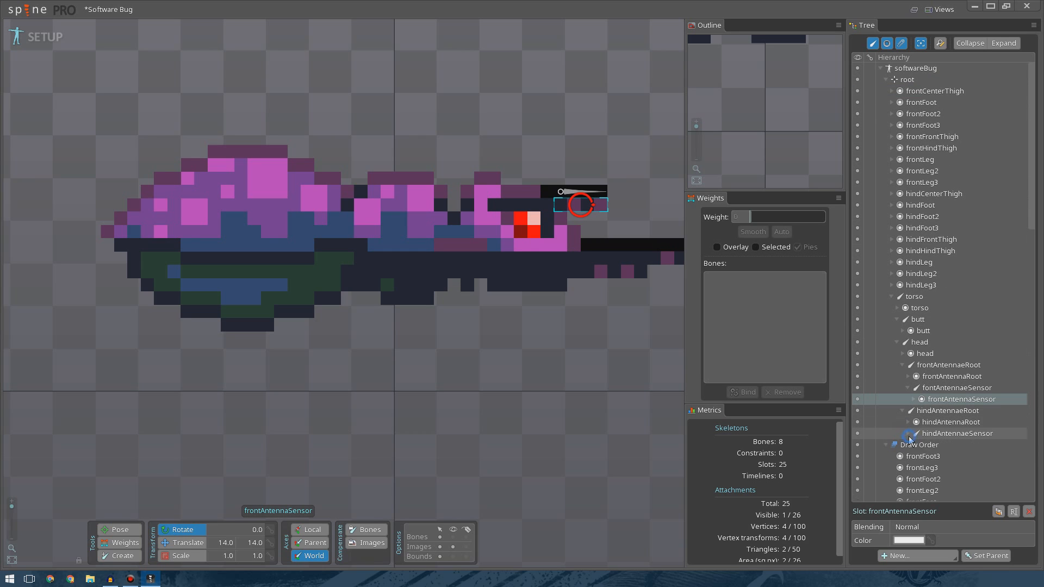
left_click(904, 411)
left_click(909, 388)
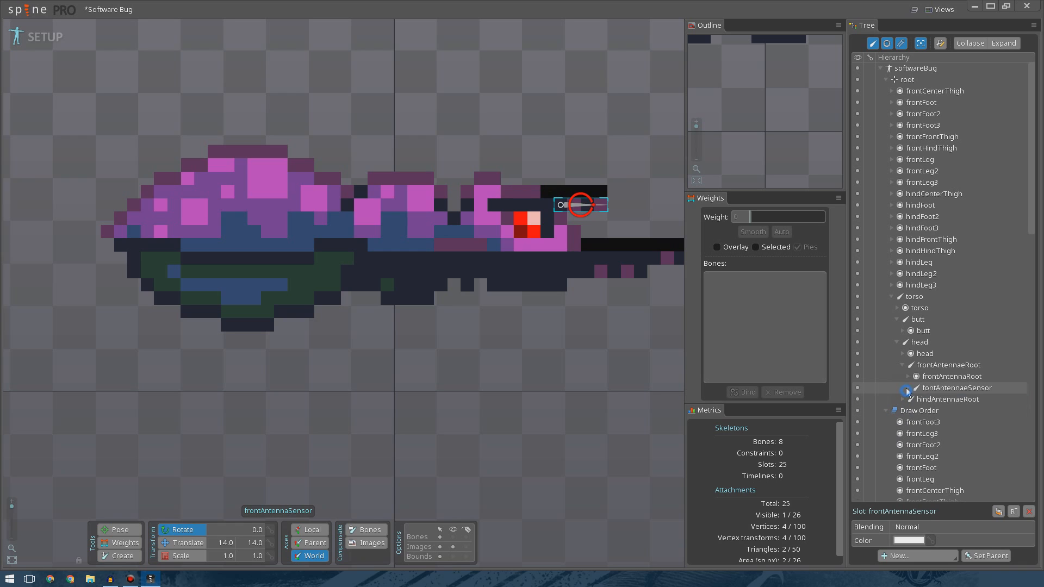
left_click(903, 365)
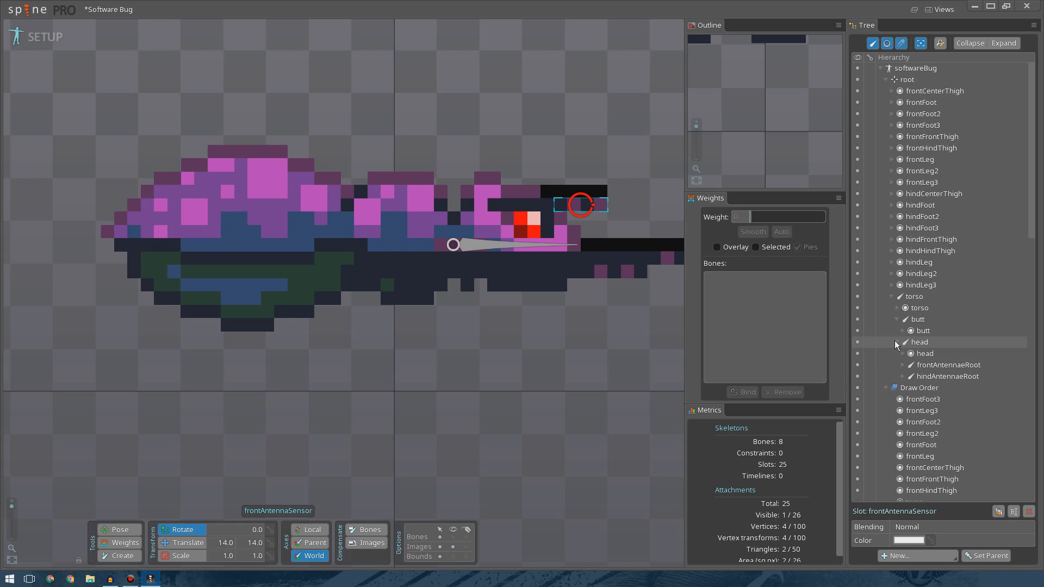
left_click(896, 342)
left_click(898, 319)
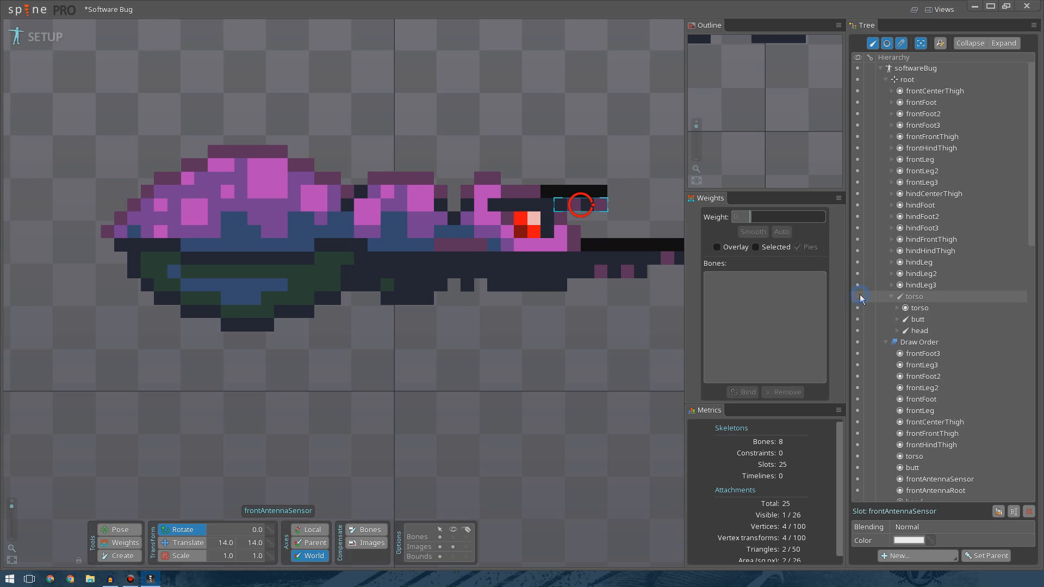
left_click(903, 298)
left_click_drag(477, 356, 528, 328)
key("ctrl+z")
left_click(896, 309)
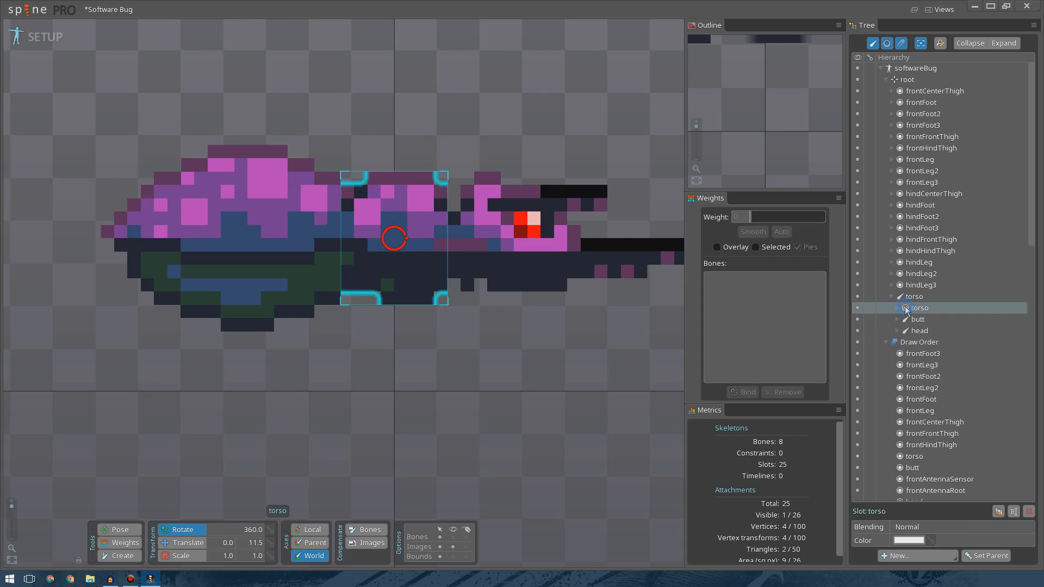
left_click(877, 322)
mouse_move(294, 360)
left_mouse_down()
mouse_move(234, 268)
mouse_move(270, 373)
mouse_move(280, 256)
mouse_move(291, 344)
left_mouse_up()
key("ctrl+z")
left_click(397, 368)
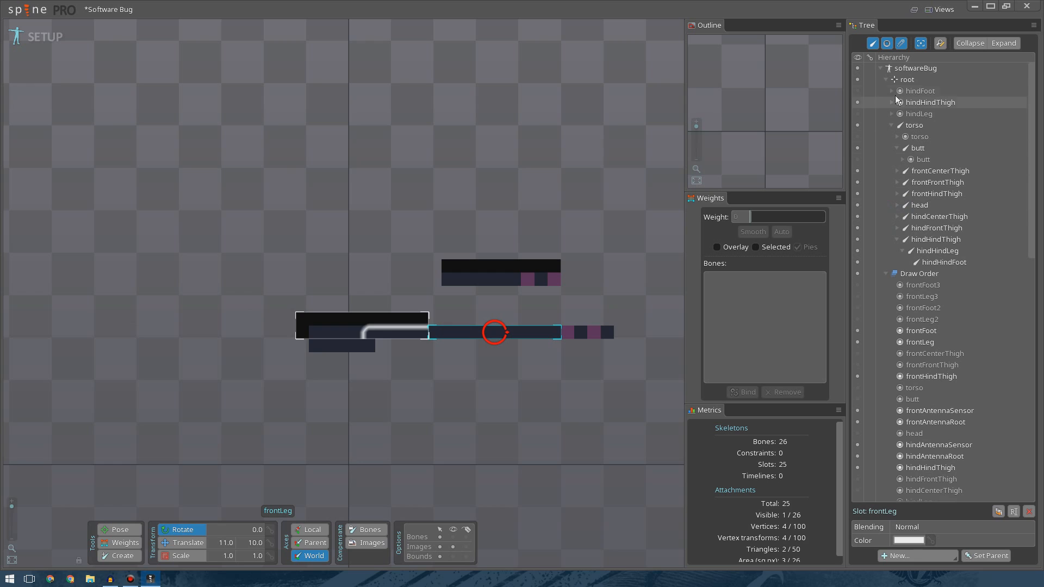
Move the hindHindThigh, hindLeg and hindFoot slots under the hind hind leg bone chain.
left_click(858, 91)
left_click(858, 113)
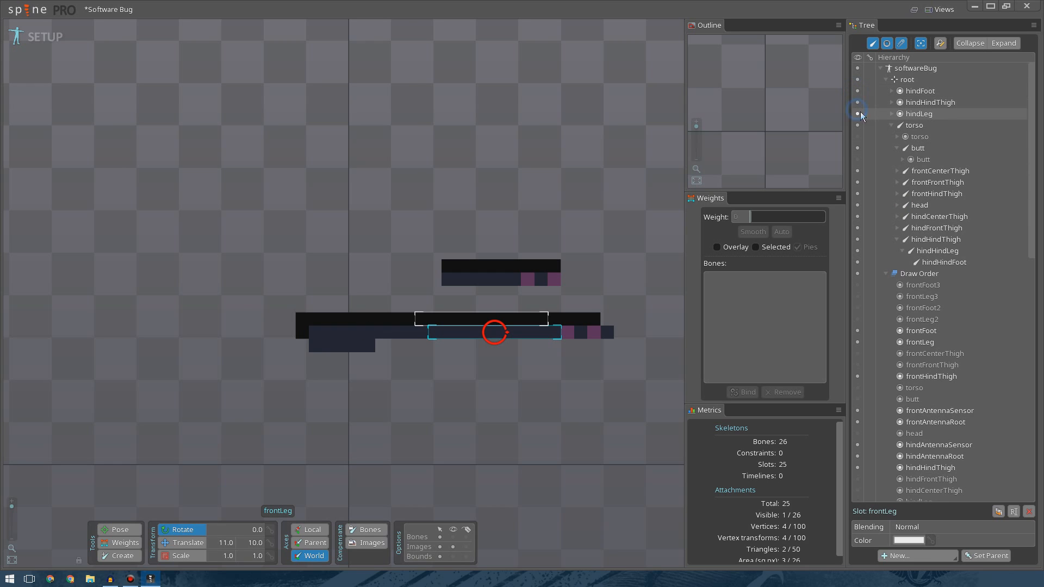
left_click(930, 104)
left_click_drag(930, 104, 942, 262)
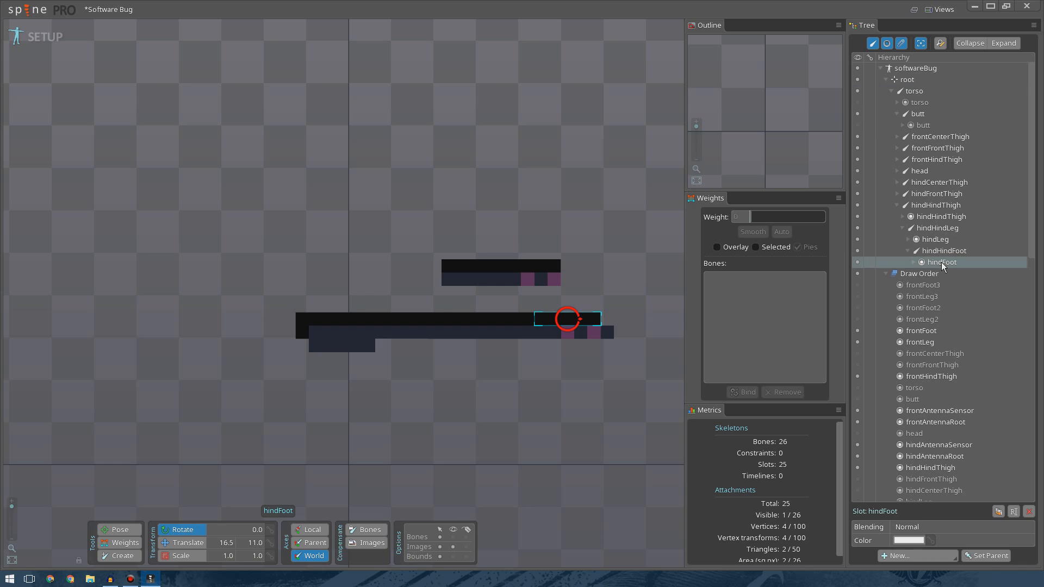
Collapse the hind hind leg and butt branches of the hierarchy.
left_click(908, 251)
left_click(902, 228)
left_click(897, 205)
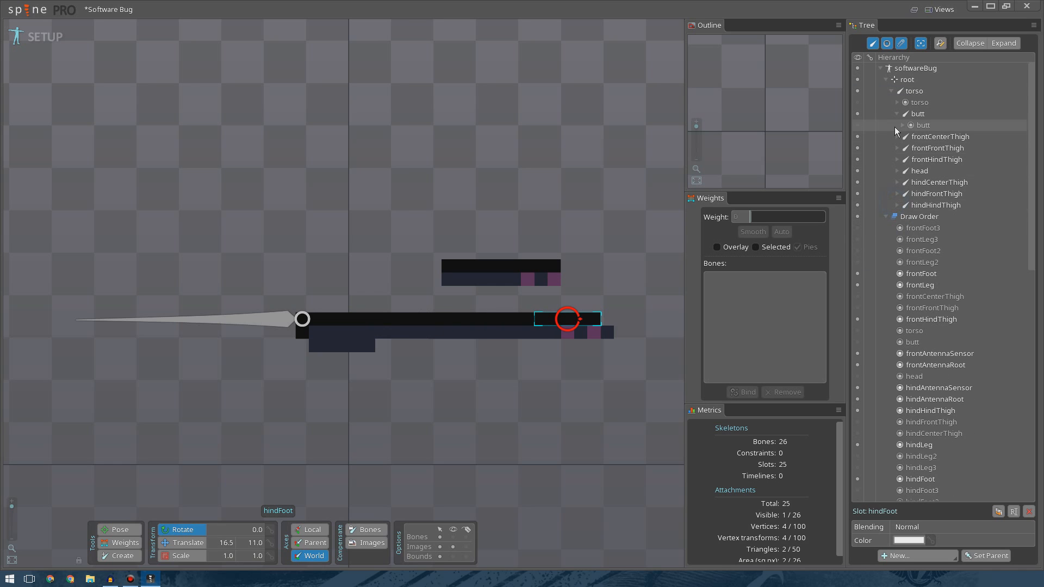
left_click(897, 113)
Make all the hidden slots in the draw order visible again.
left_click(860, 218)
left_click(858, 229)
left_click(859, 240)
left_click(860, 251)
scroll(868, 291, "down", 2)
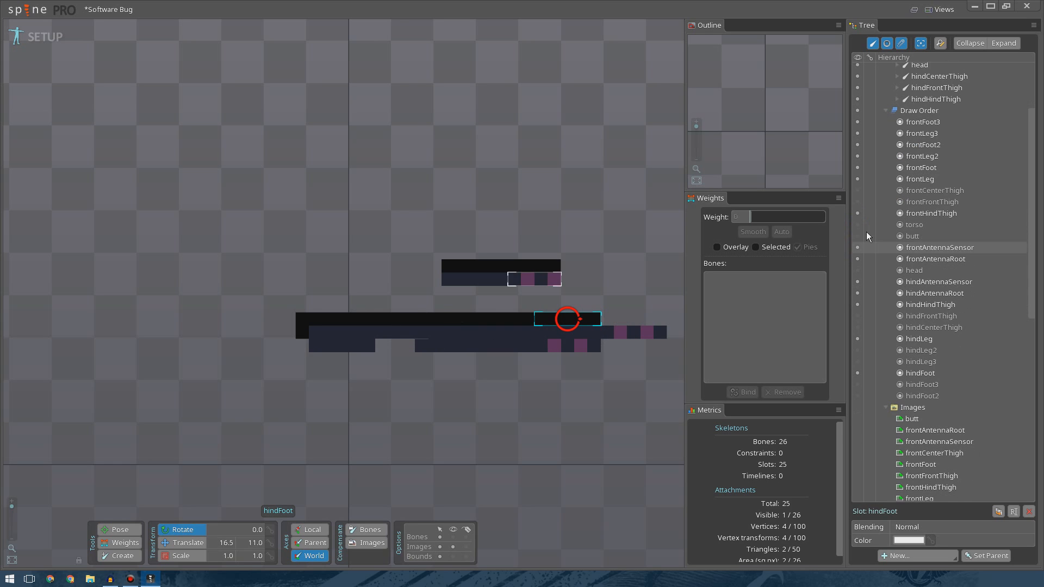
left_click(859, 187)
left_click(858, 197)
left_click(859, 222)
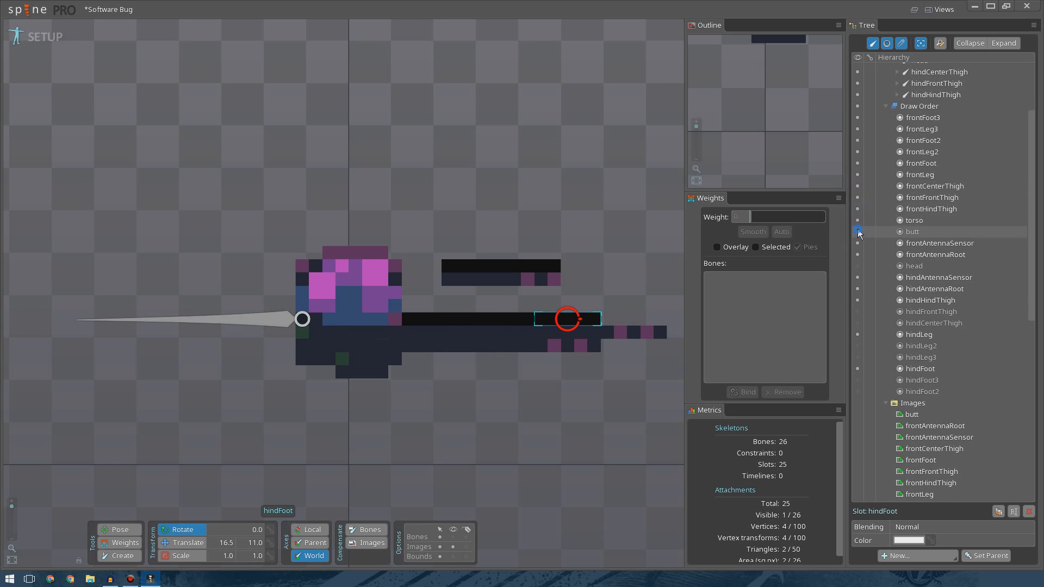
left_click(859, 232)
left_click(858, 266)
left_click(858, 312)
left_click(858, 323)
left_click(859, 345)
left_click(858, 357)
left_click(858, 381)
left_click(859, 391)
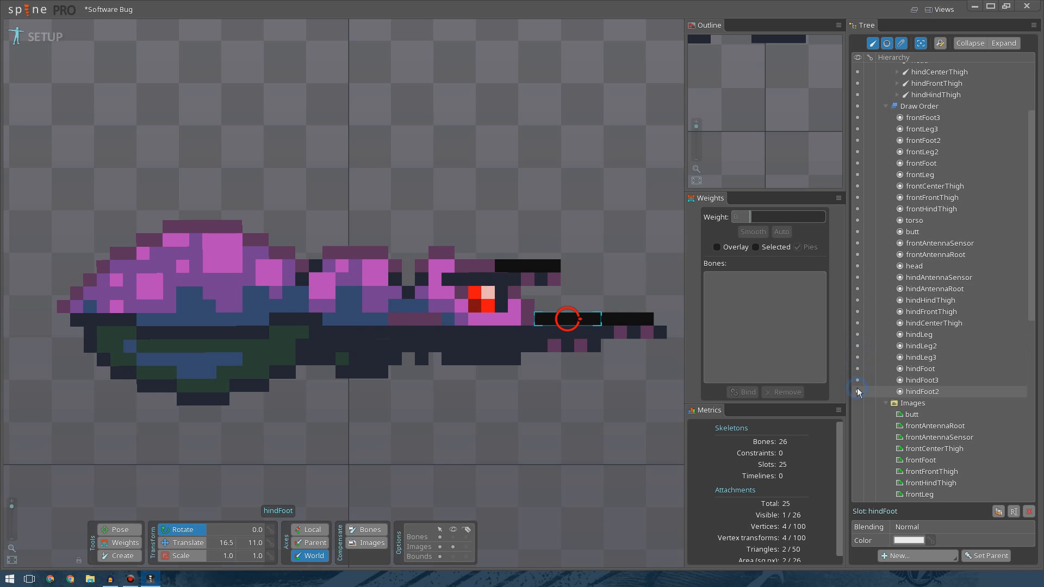
left_click(601, 434)
scroll(425, 419, "down", 3)
scroll(510, 354, "up", 5)
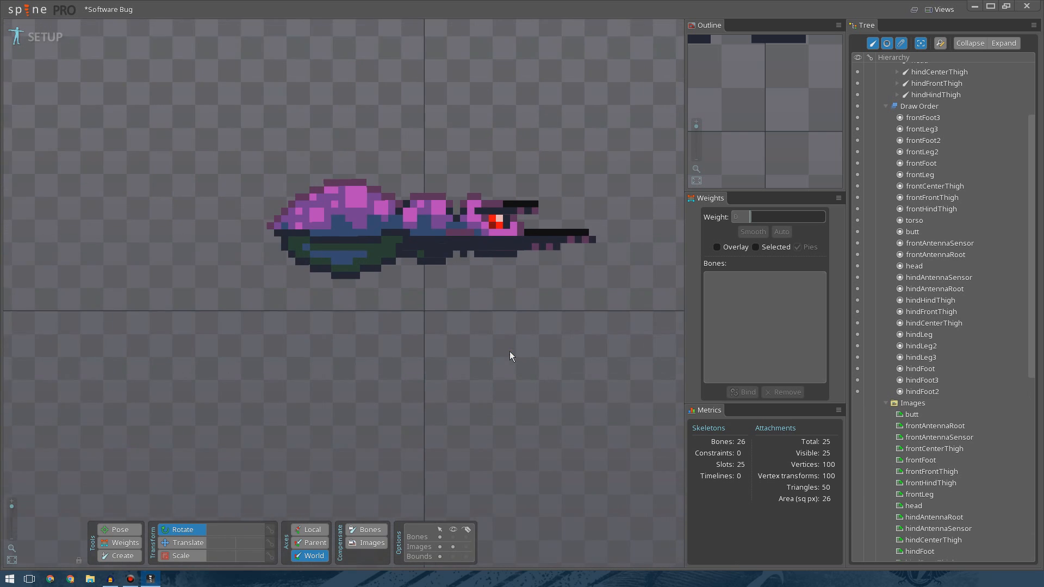
scroll(538, 457, "down", 5)
scroll(435, 381, "up", 3)
scroll(442, 390, "up", 2)
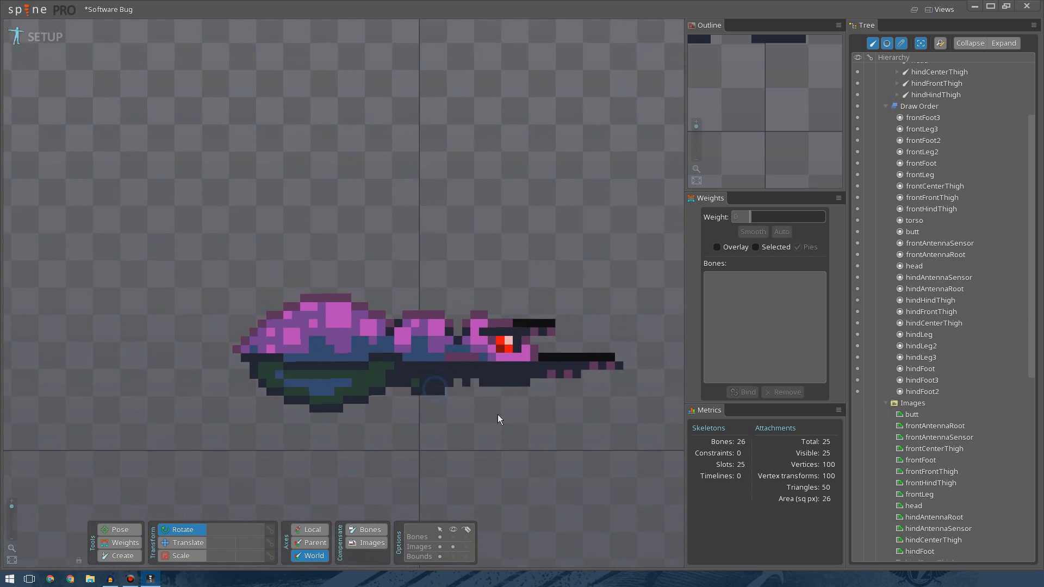
Create leg and foot bones extending from the front hind thigh bone.
left_click(886, 106)
scroll(918, 118, "up", 3)
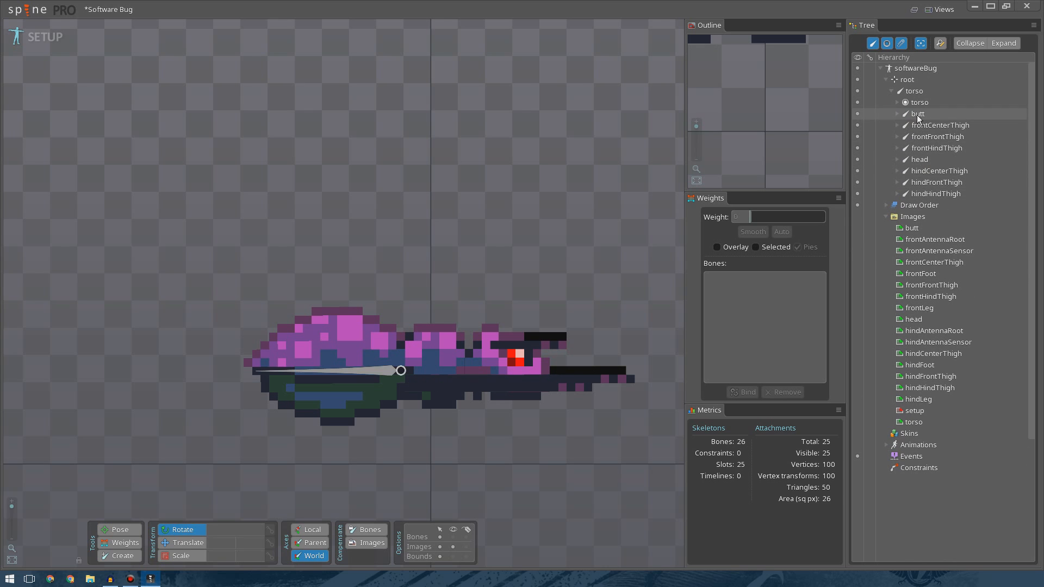
left_click(937, 170)
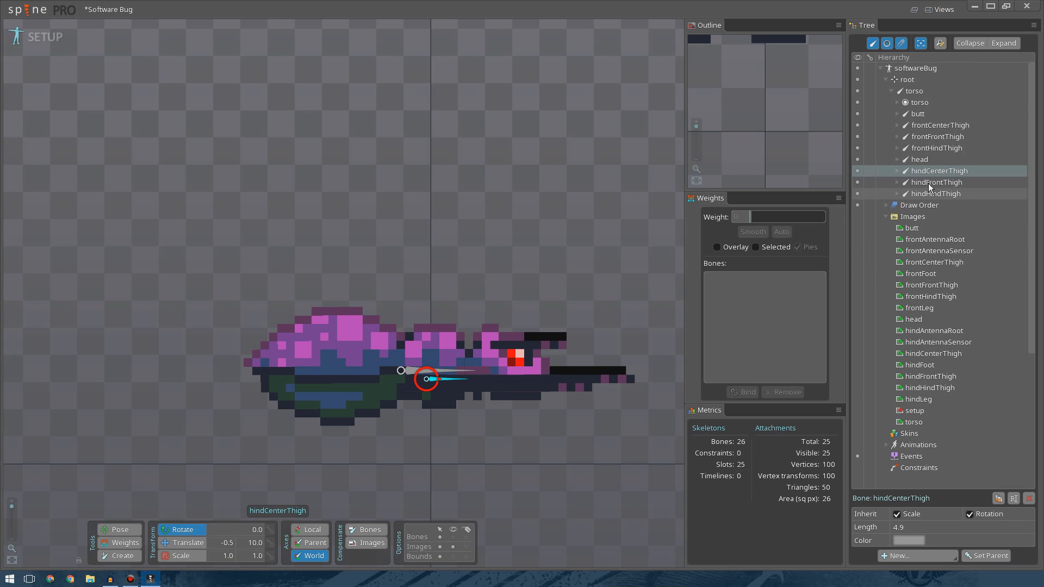
left_click(931, 126)
left_click(931, 148)
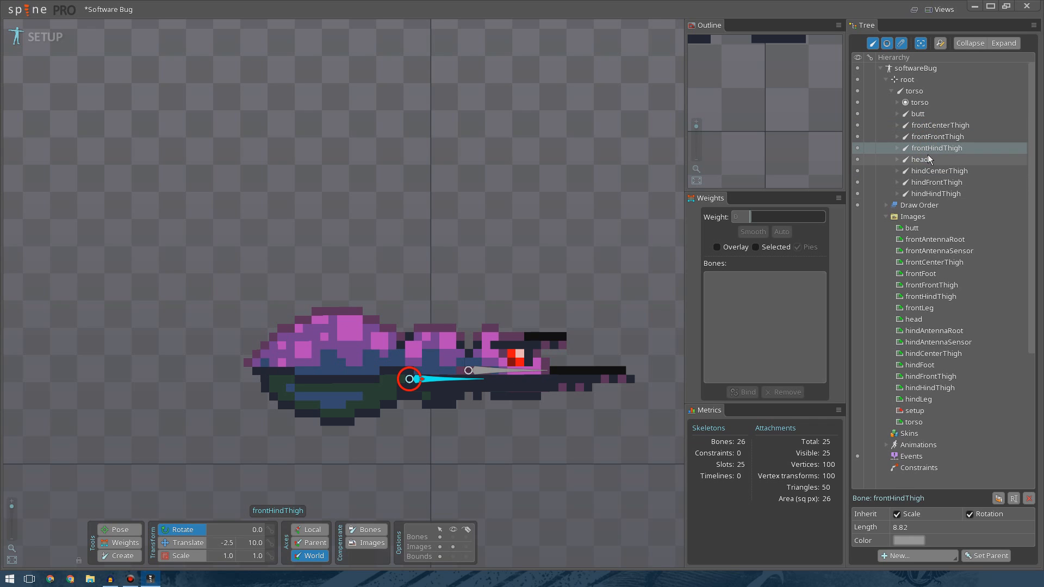
left_click_drag(532, 422, 256, 271)
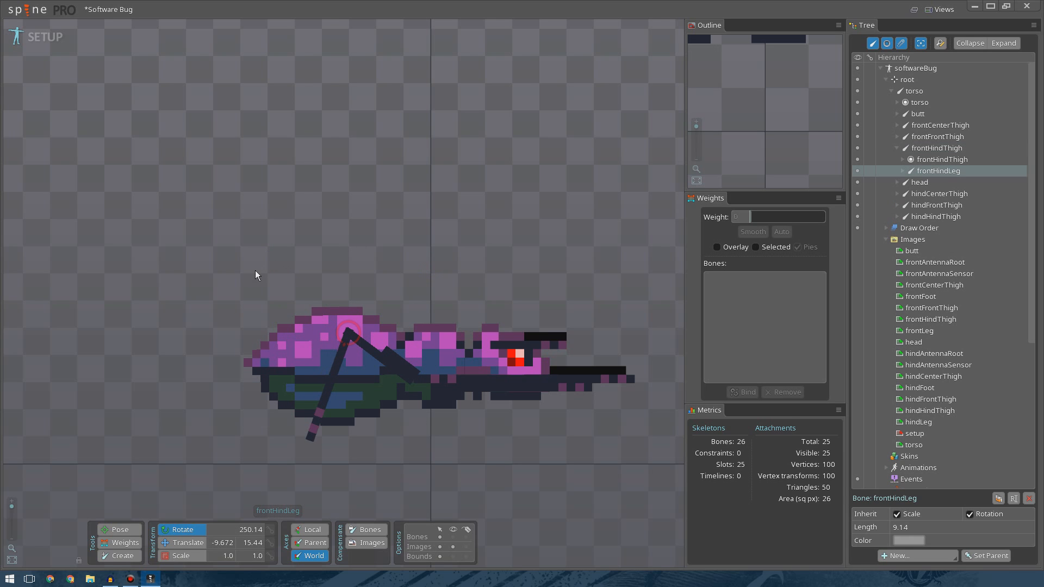
left_click(321, 425)
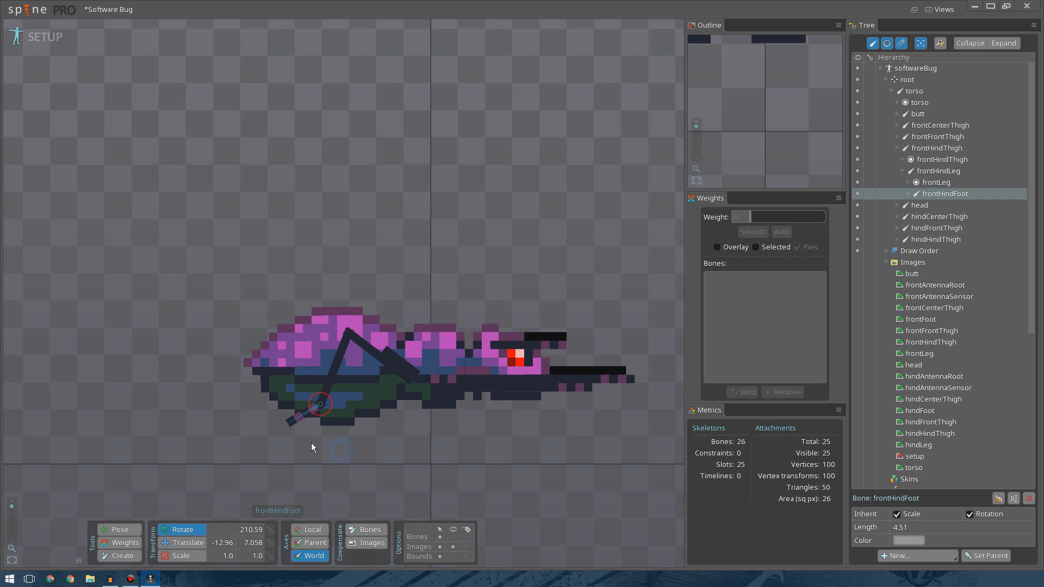
Rotate and reposition the front hind leg bones to line up with the leg image.
left_click(389, 362)
left_click_drag(417, 285, 377, 272)
left_click(460, 449)
left_click_drag(460, 449, 373, 335)
left_click(402, 275)
mouse_move(344, 276)
left_mouse_down()
mouse_move(377, 358)
mouse_move(429, 354)
mouse_move(413, 351)
left_mouse_up()
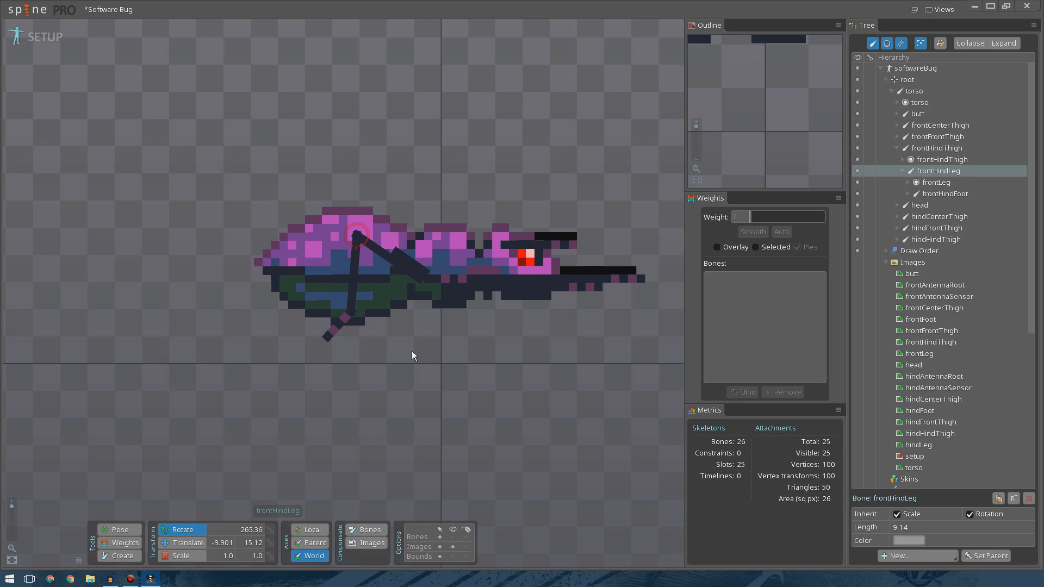
Try to move the hind hind thigh bone slightly downward.
left_click(452, 273)
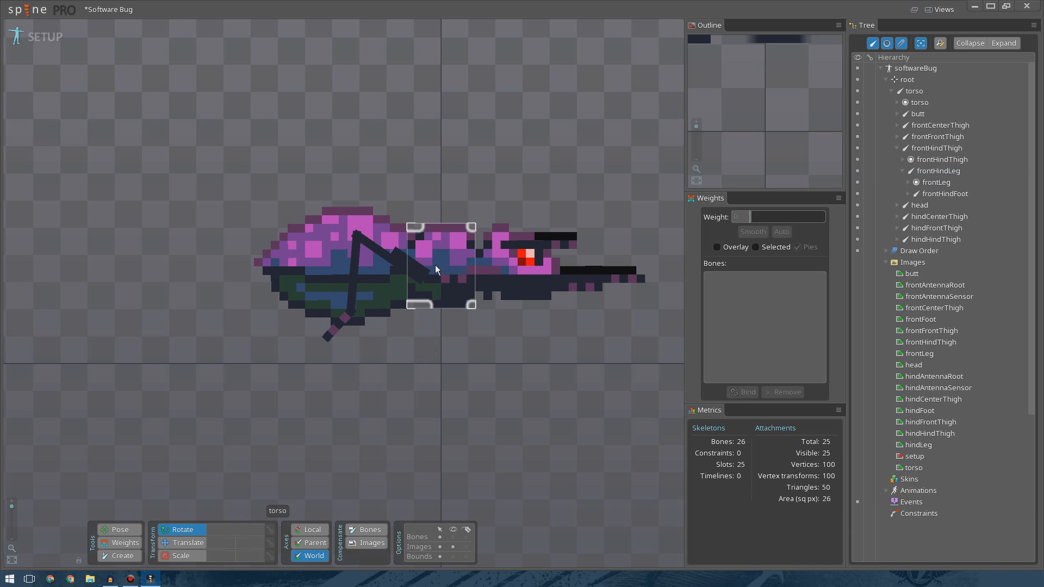
left_click(198, 542)
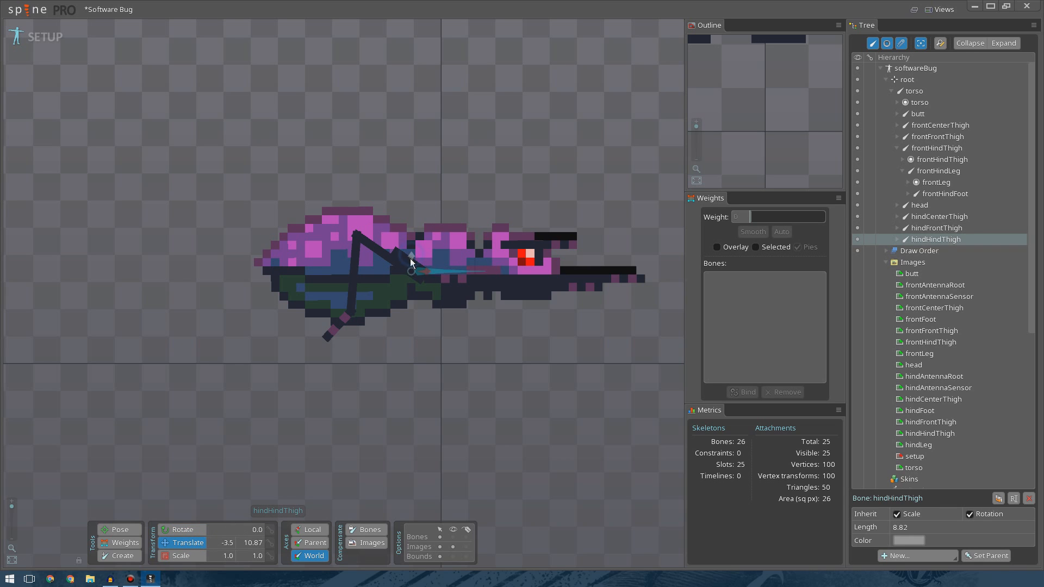
left_click_drag(409, 261, 410, 272)
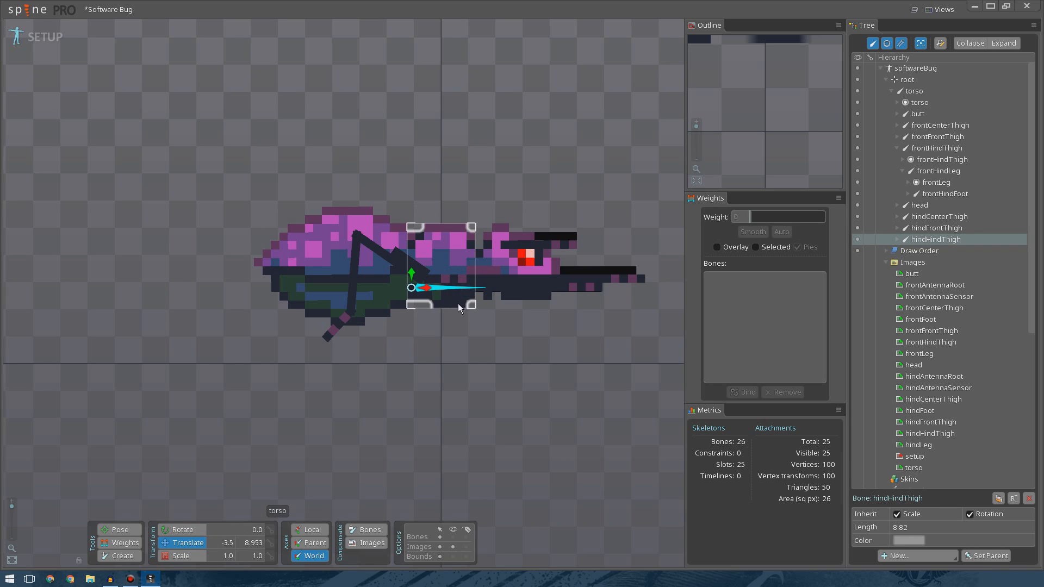
key("ctrl+z")
Move the torso bone down, setting its Y translation to 8.5.
left_click(920, 102)
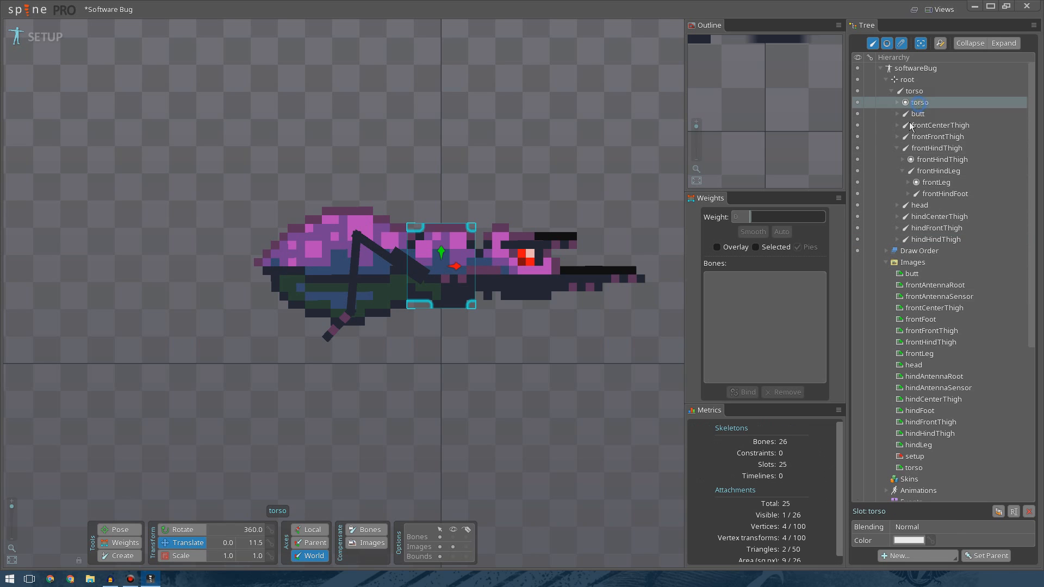
left_click(914, 92)
left_click_drag(442, 253, 441, 279)
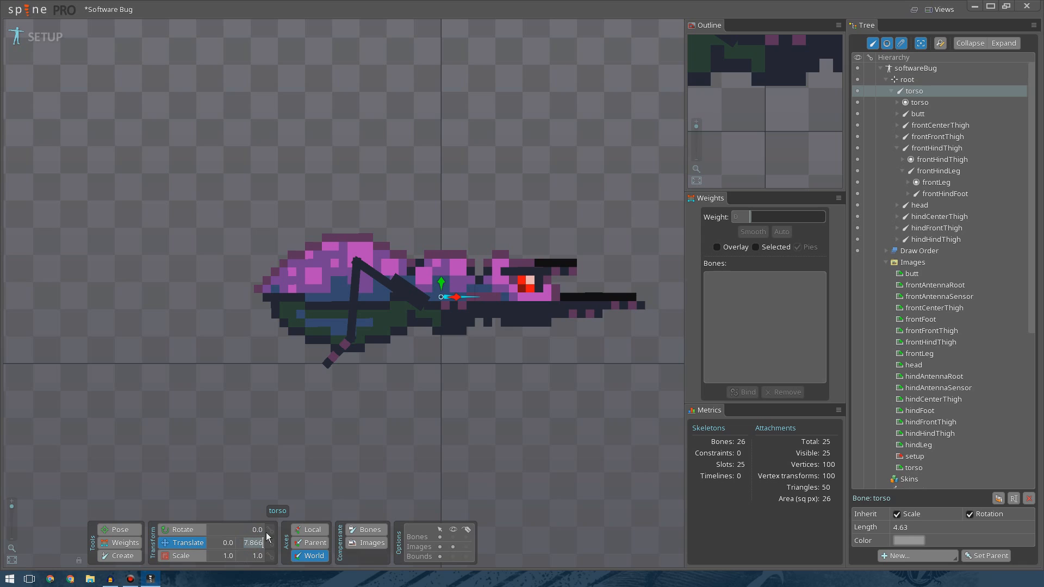
type("8")
key("Return")
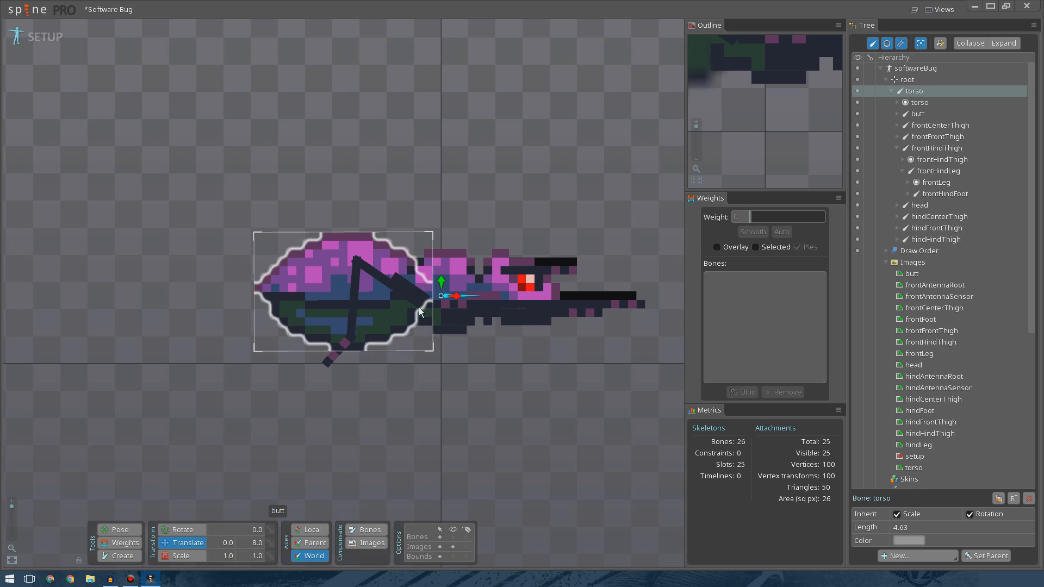
left_click_drag(437, 288, 434, 294)
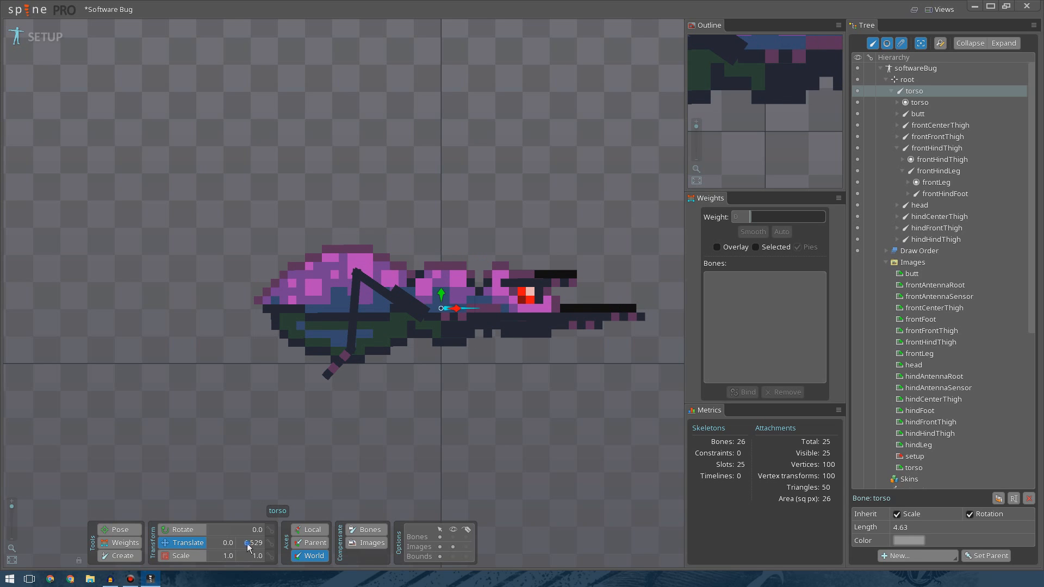
type("8.5")
key("Return")
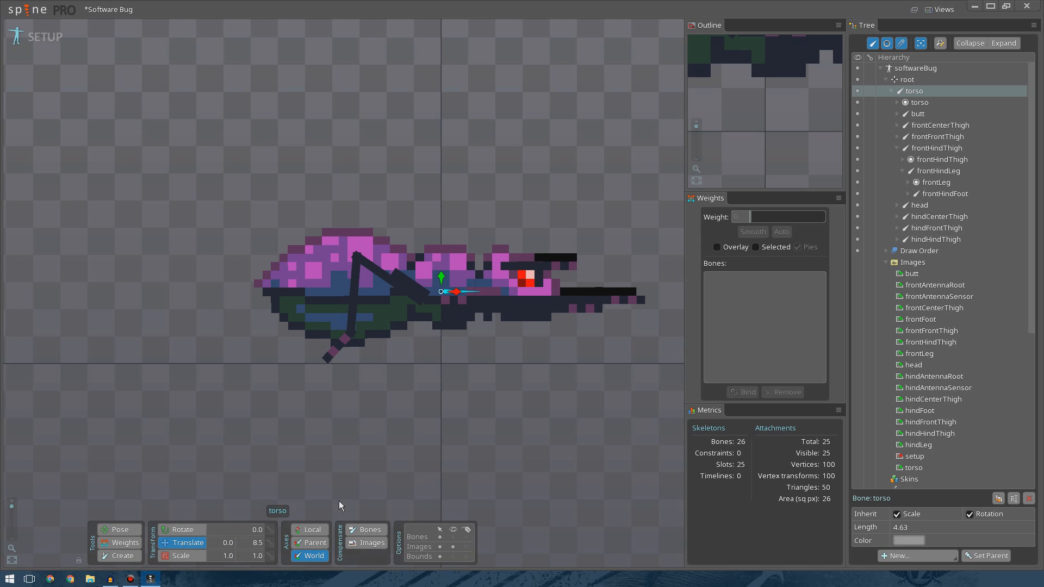
left_click(250, 543)
key("Return")
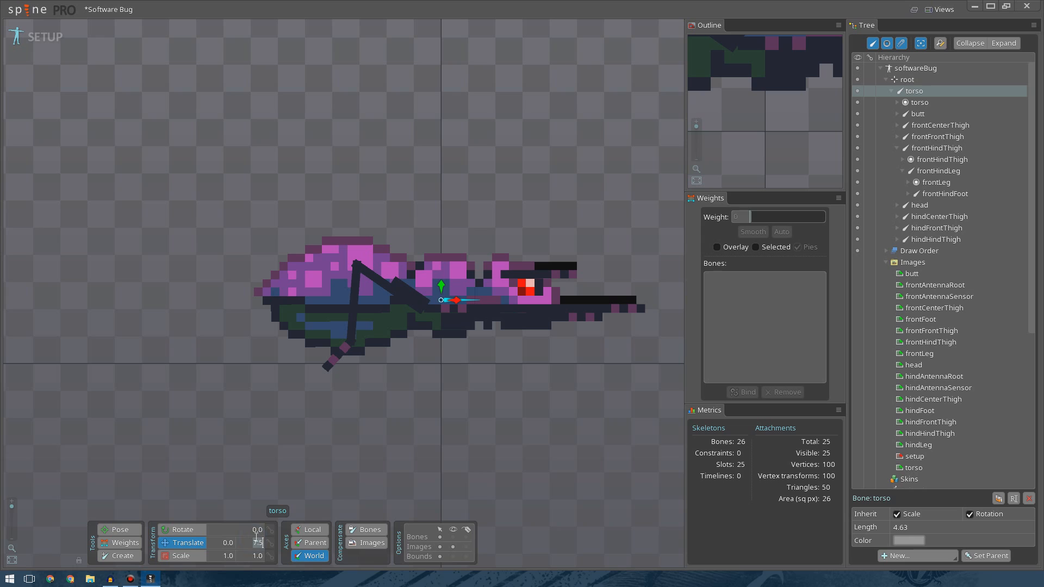
key("shift+Right")
type("8")
key("Return")
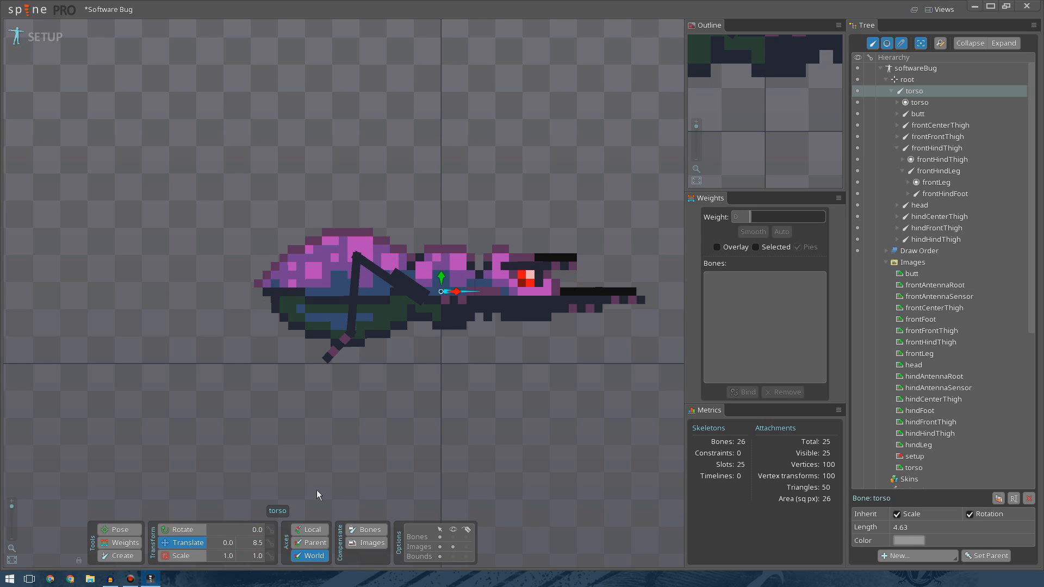
Adjust the front hind thigh bone's rotation slightly.
left_click(393, 280)
left_click_drag(454, 393, 459, 393)
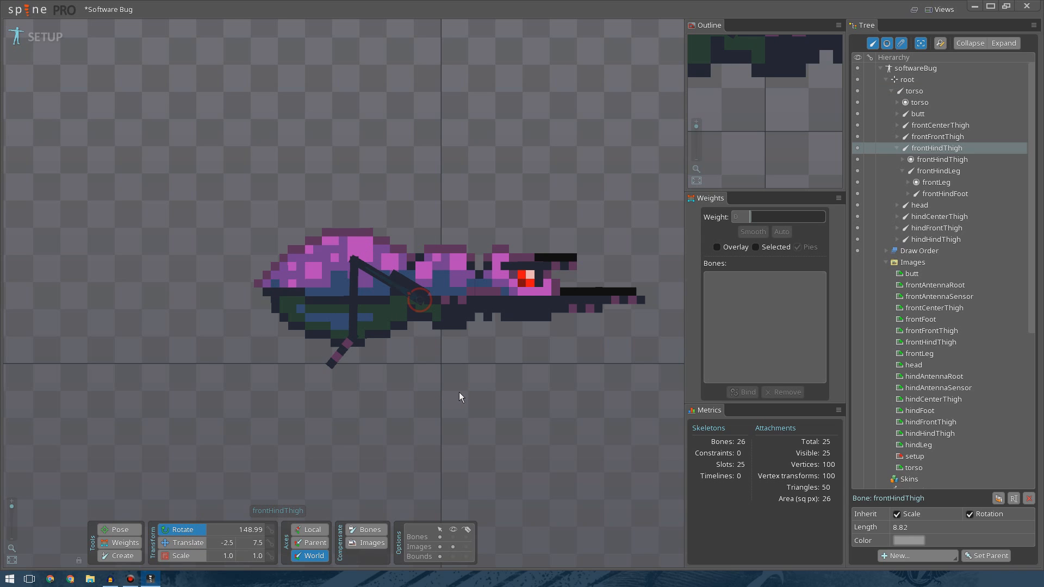
left_click(467, 400)
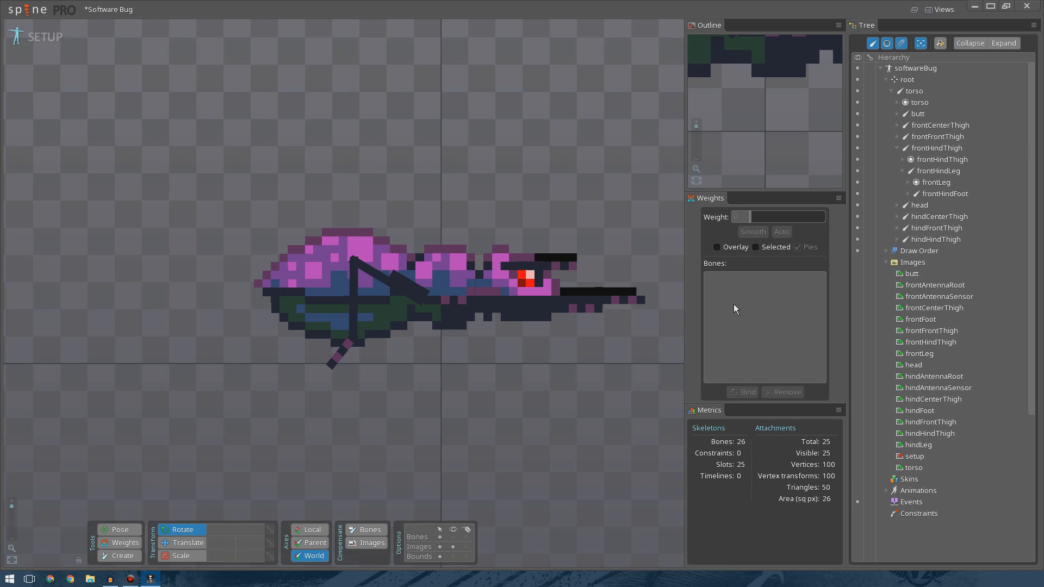
Create leg and foot bones extending from the front center thigh bone.
left_click(923, 137)
left_click(930, 127)
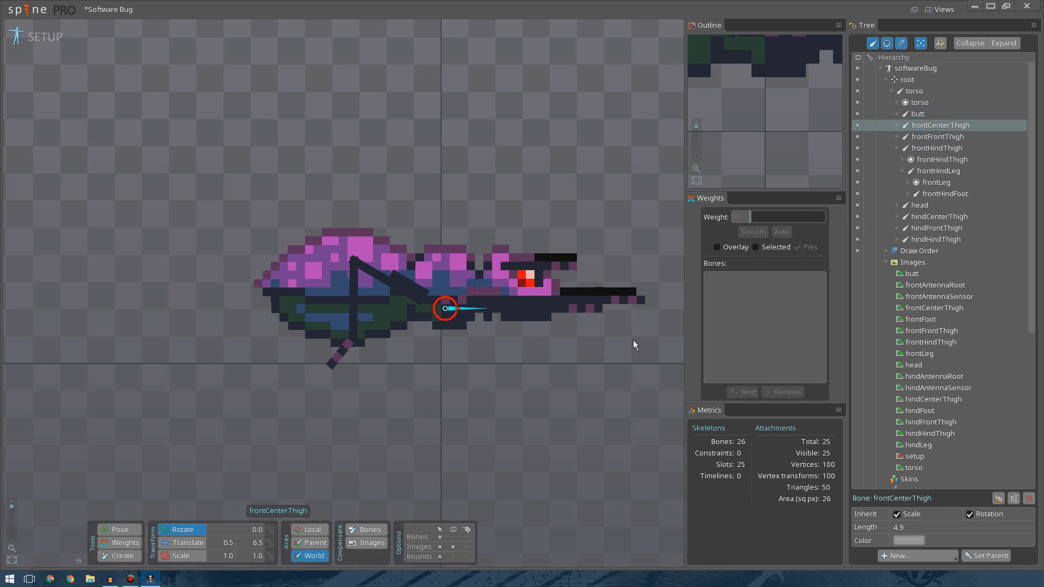
left_click_drag(543, 360, 399, 297)
left_click(434, 255)
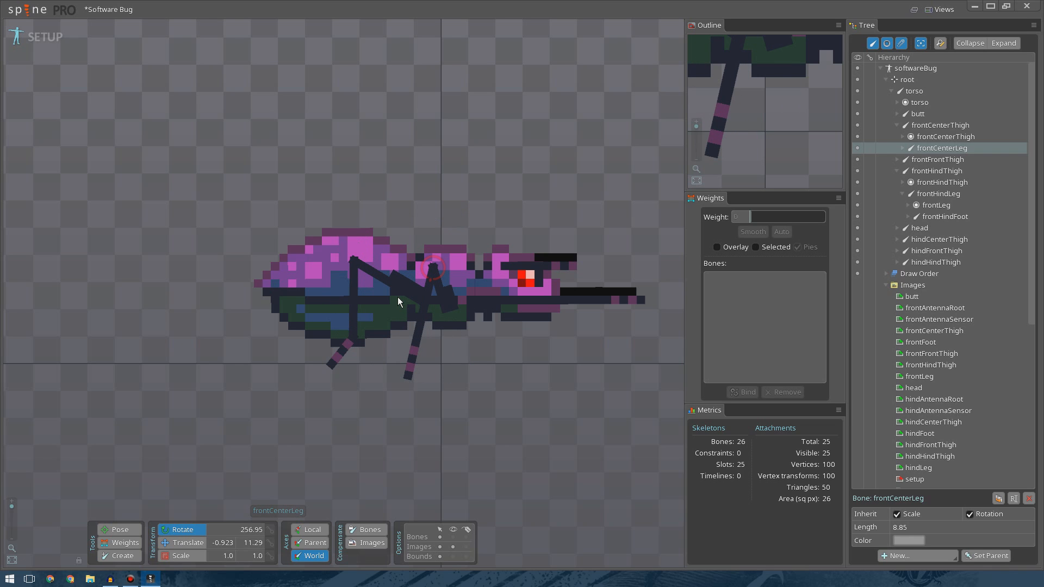
left_click(407, 364)
mouse_move(439, 377)
left_mouse_down()
mouse_move(415, 376)
mouse_move(456, 372)
left_mouse_up()
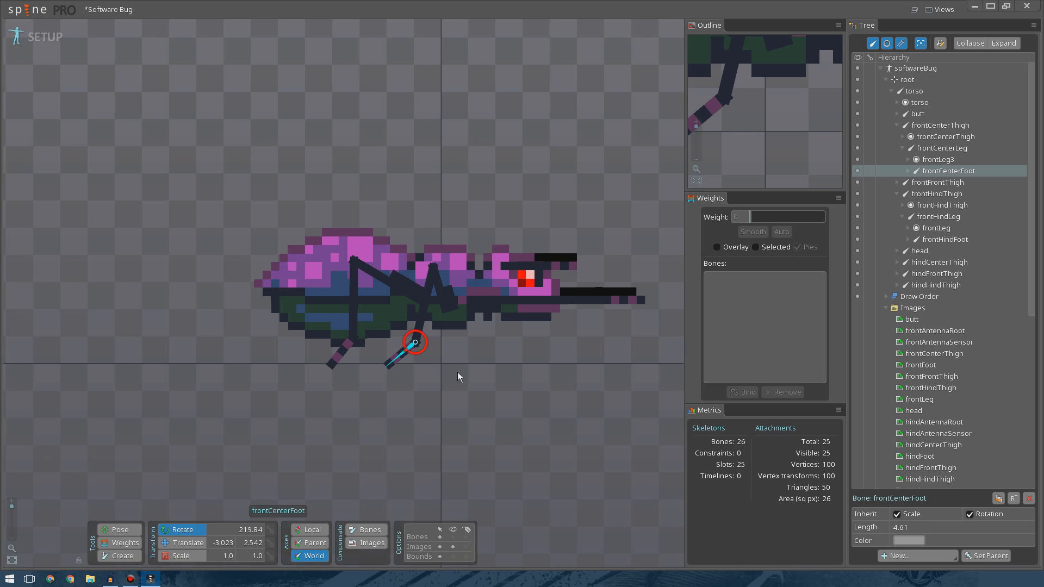
left_click(474, 386)
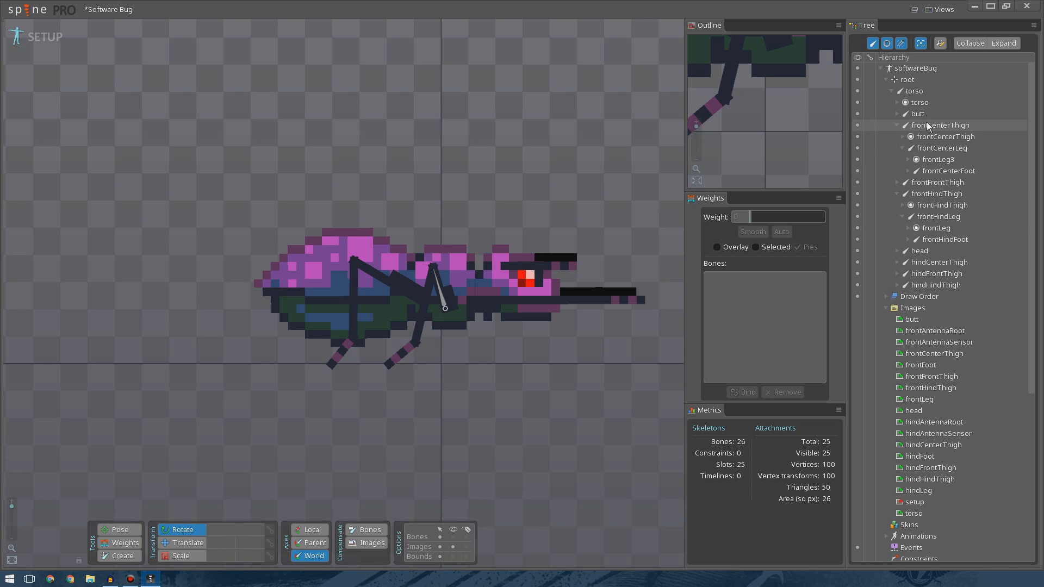
Create leg and foot bones extending from the front front thigh bone.
left_click(946, 184)
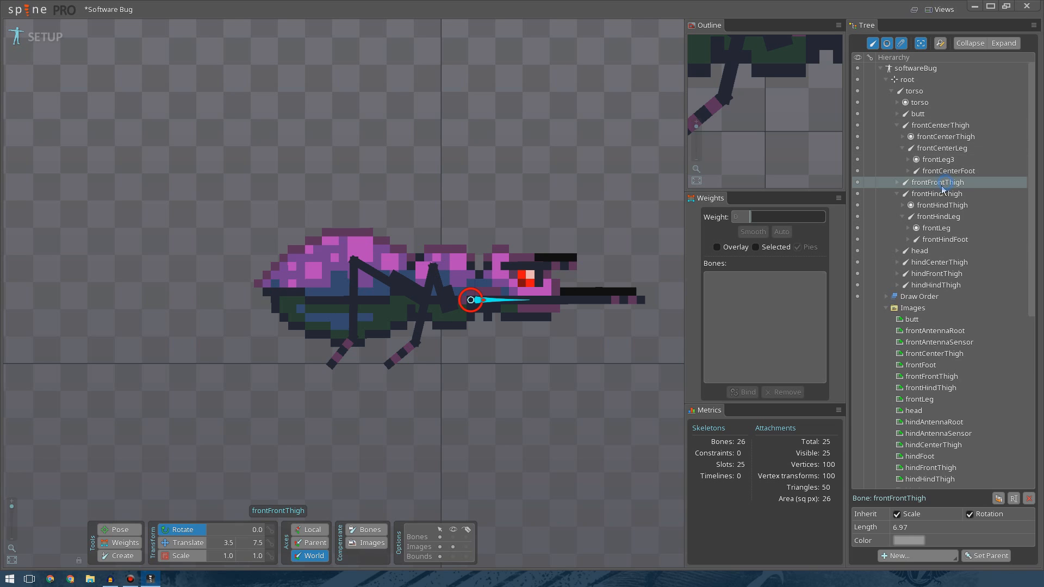
left_click_drag(557, 379, 568, 327)
left_click_drag(556, 294, 553, 287)
left_click_drag(546, 331, 547, 325)
left_click_drag(517, 237, 297, 322)
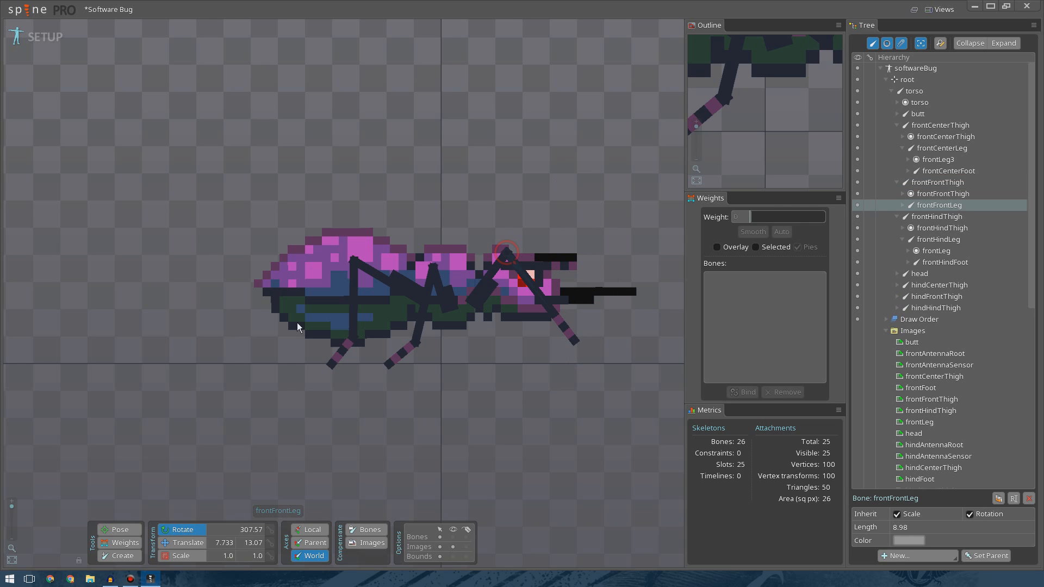
left_click(494, 268)
left_click_drag(549, 370, 546, 466)
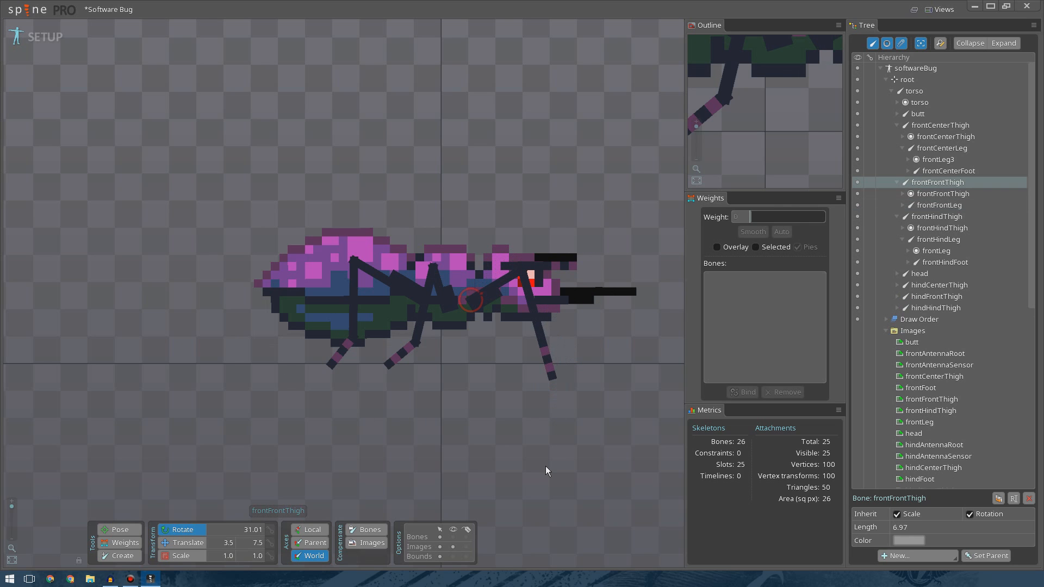
left_click_drag(543, 334, 541, 367)
left_click(540, 368)
left_click_drag(595, 341, 599, 335)
key("space")
scroll(472, 347, "down", 2)
scroll(472, 347, "down", 1)
left_click_drag(473, 347, 507, 387)
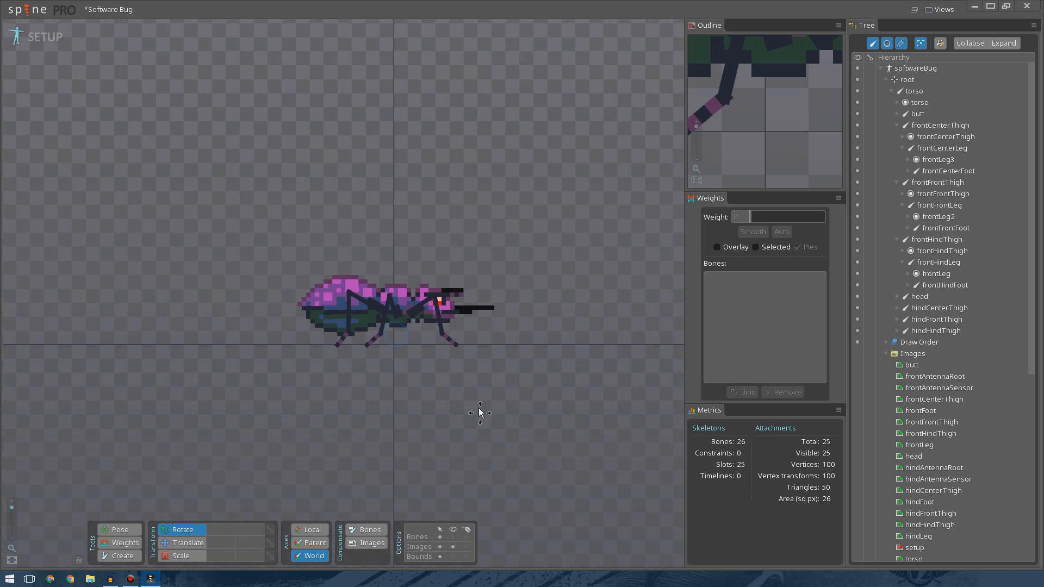
Create sensor bones extending from the front and hind antenna root bones on the bug's head.
scroll(408, 353, "up", 5)
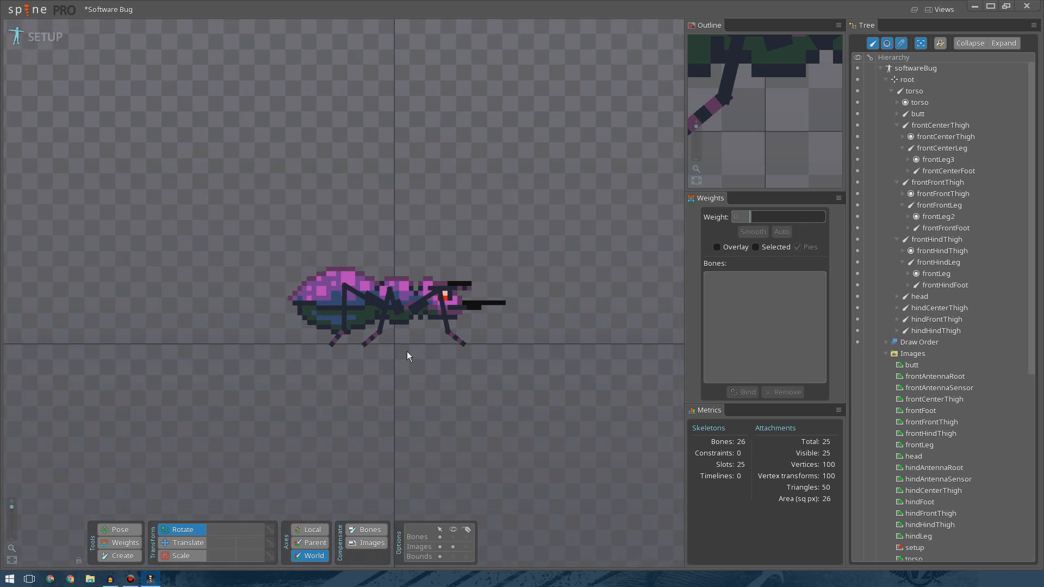
left_click(500, 240)
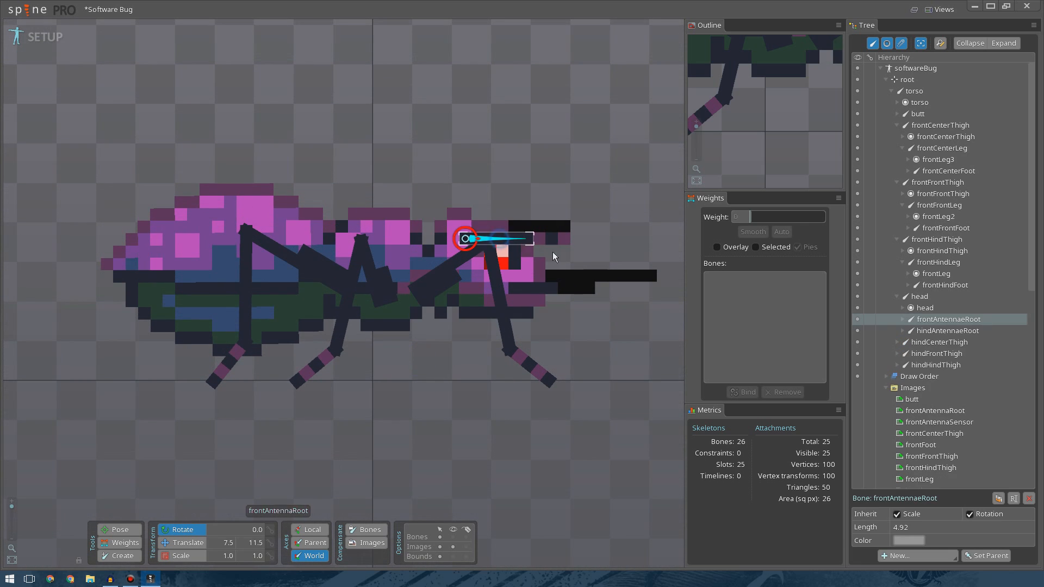
mouse_move(593, 241)
left_mouse_down()
mouse_move(569, 191)
mouse_move(540, 183)
mouse_move(581, 237)
mouse_move(580, 253)
left_mouse_up()
left_click(536, 189)
left_click_drag(521, 225, 524, 164)
left_click(524, 164)
left_click_drag(576, 190, 590, 249)
left_click(497, 201)
left_click(539, 179)
left_click_drag(580, 195, 585, 222)
Create leg and foot bones extending from the hind hind thigh bone.
key("space")
left_click_drag(433, 383, 472, 383)
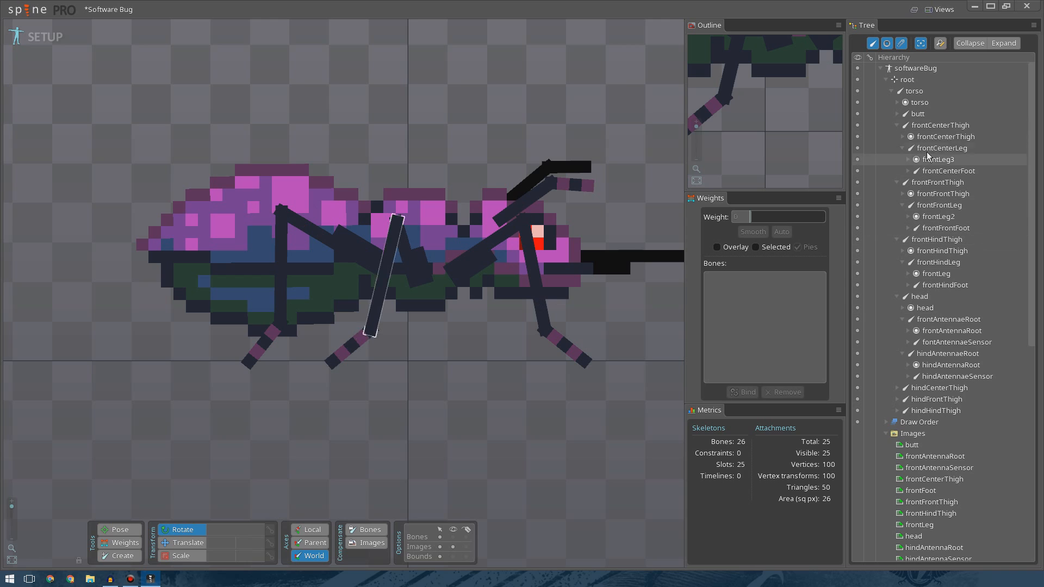
left_click(934, 388)
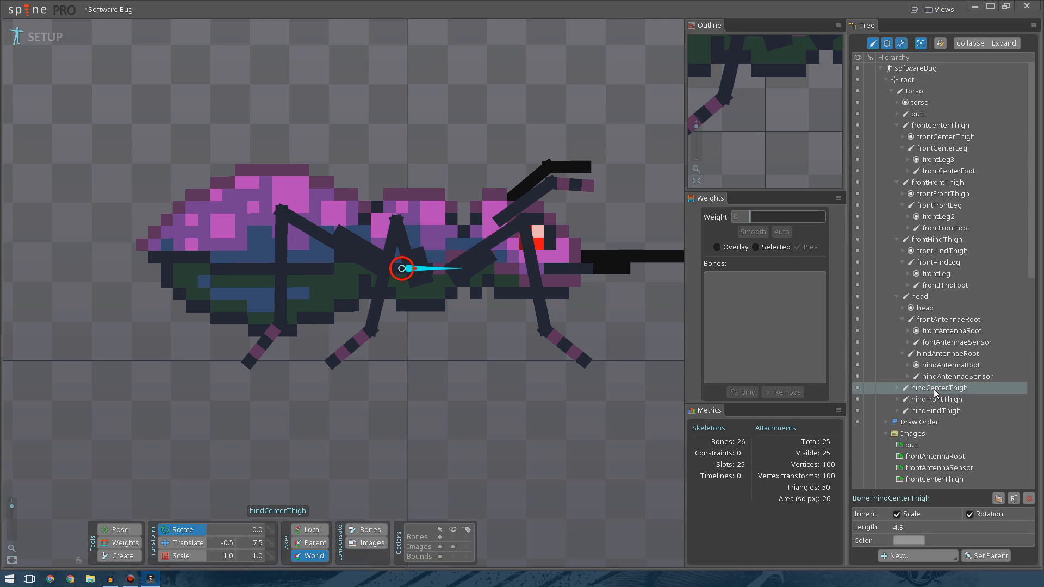
left_click(933, 410)
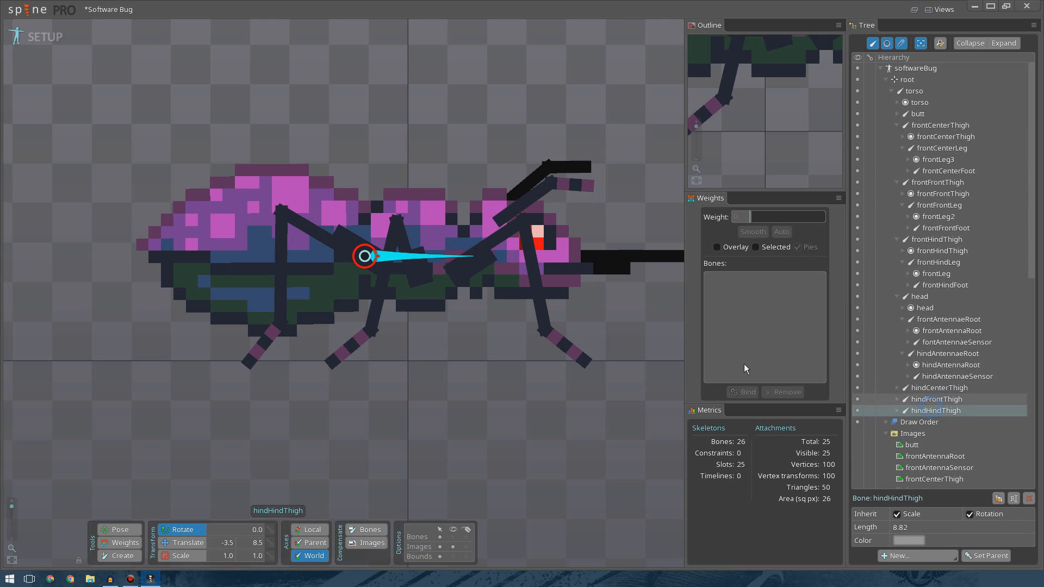
left_click_drag(464, 343, 361, 220)
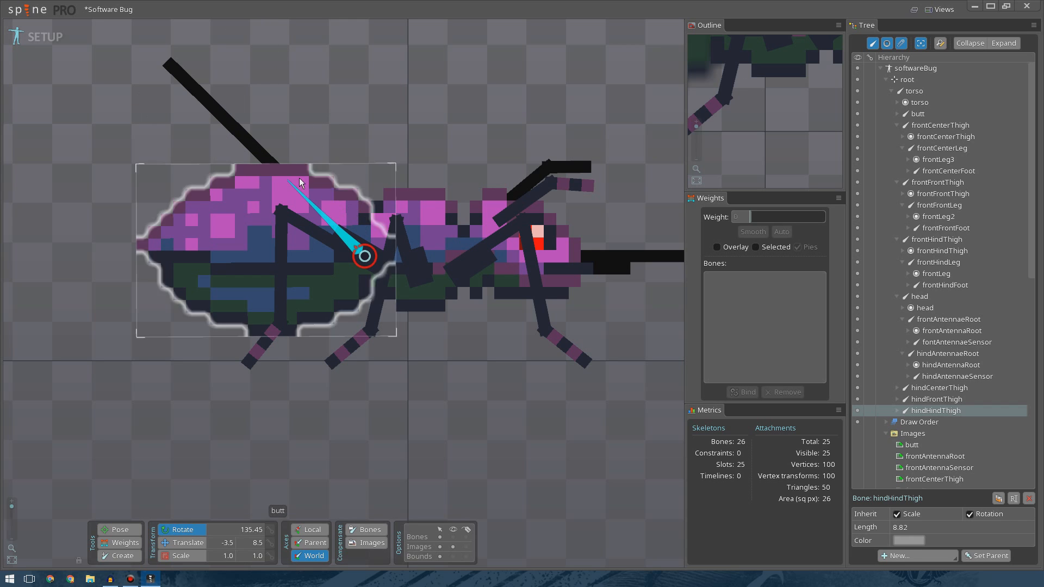
left_click(263, 159)
left_click_drag(208, 259, 226, 283)
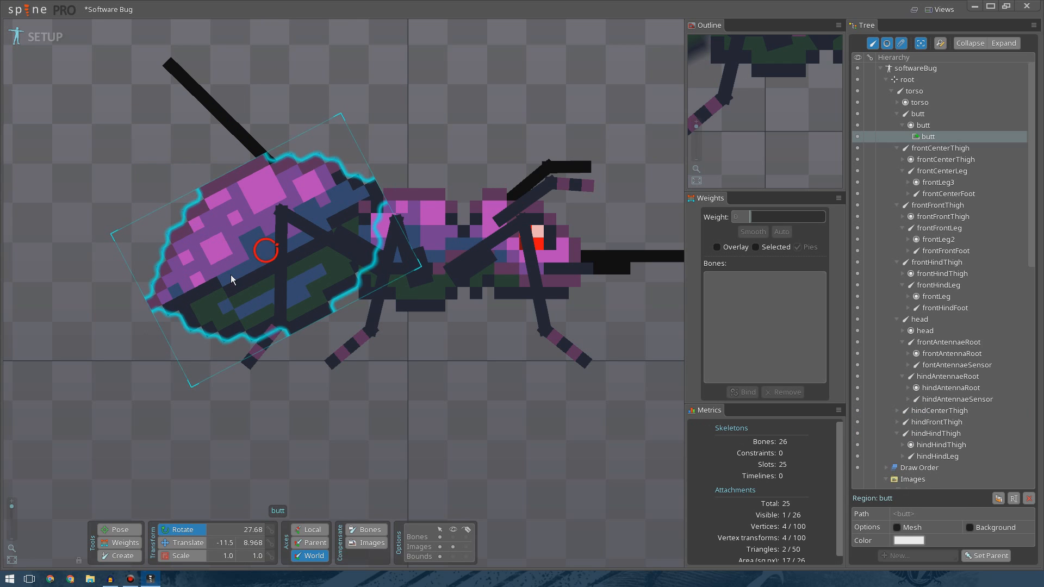
key("ctrl+z")
left_click(349, 121)
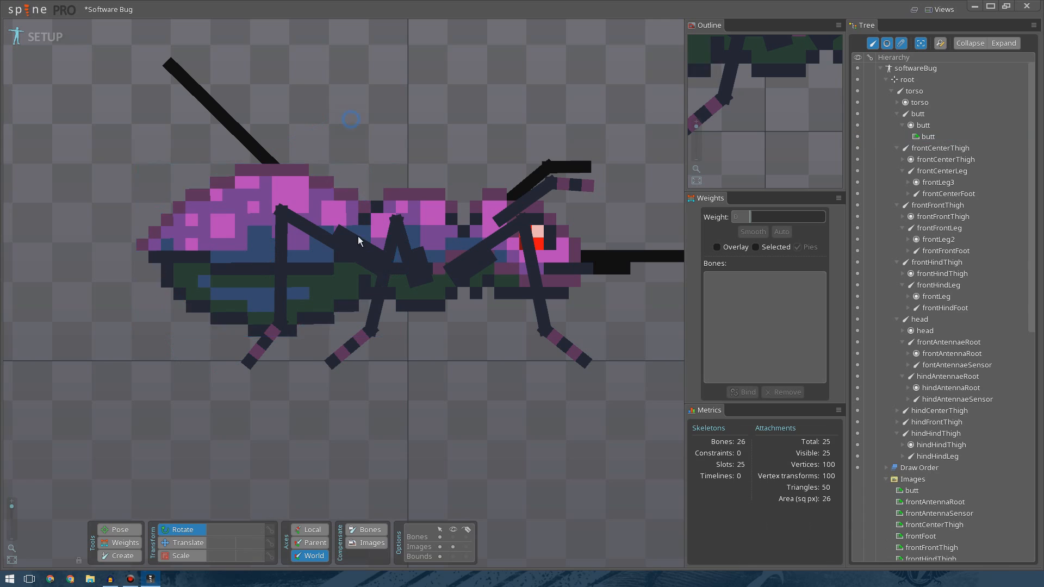
left_click(440, 548)
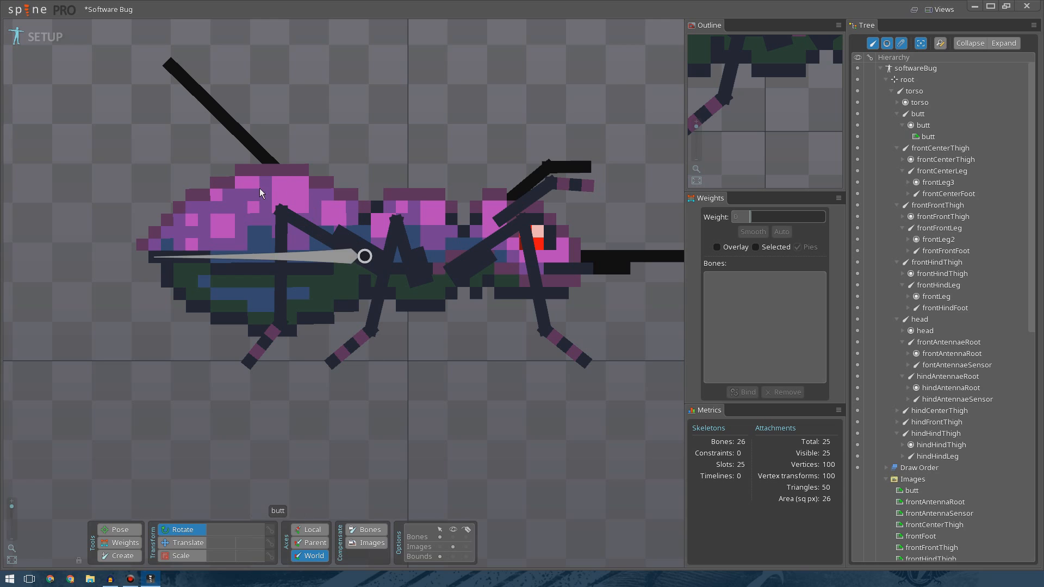
left_click(253, 146)
left_click_drag(325, 95, 207, 204)
left_click(235, 308)
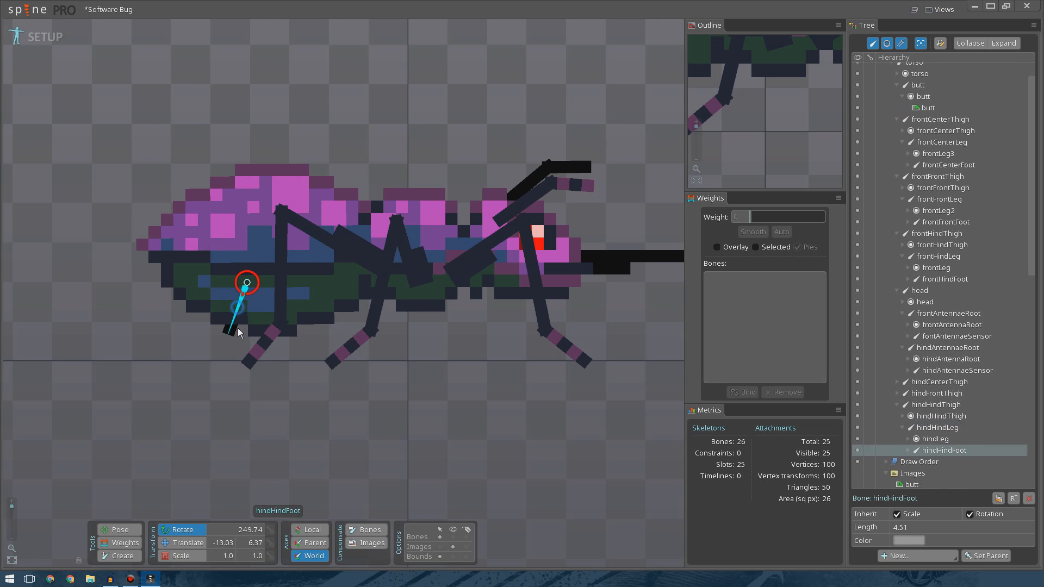
Reposition the hind hind leg and rotate its foot bone to line up with the rear leg images.
left_click(299, 199)
left_click_drag(309, 141, 277, 145)
left_click_drag(267, 363, 263, 368)
left_click(332, 426)
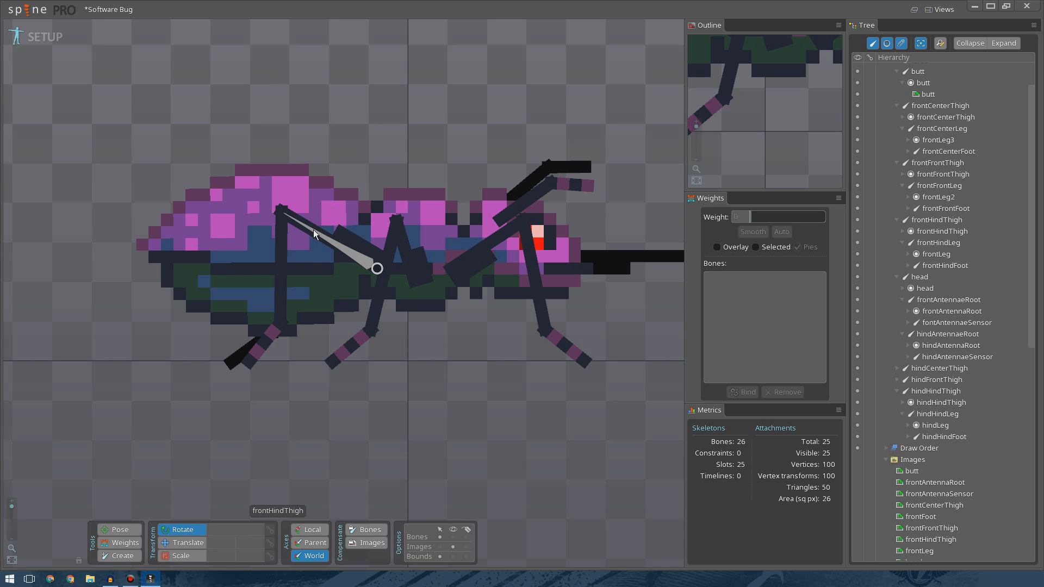
left_click(309, 235)
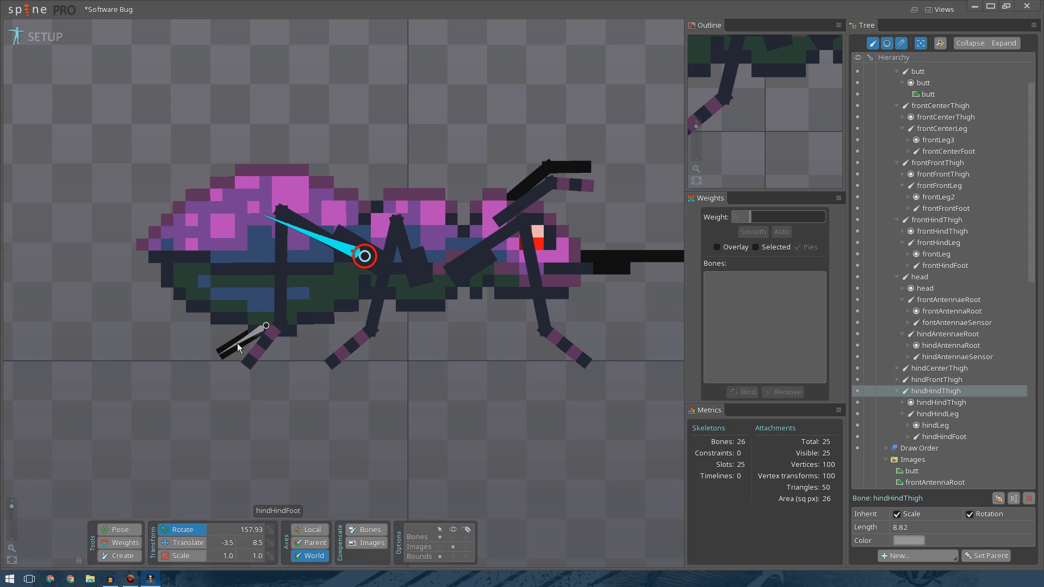
left_click(242, 346)
left_click_drag(266, 396, 292, 398)
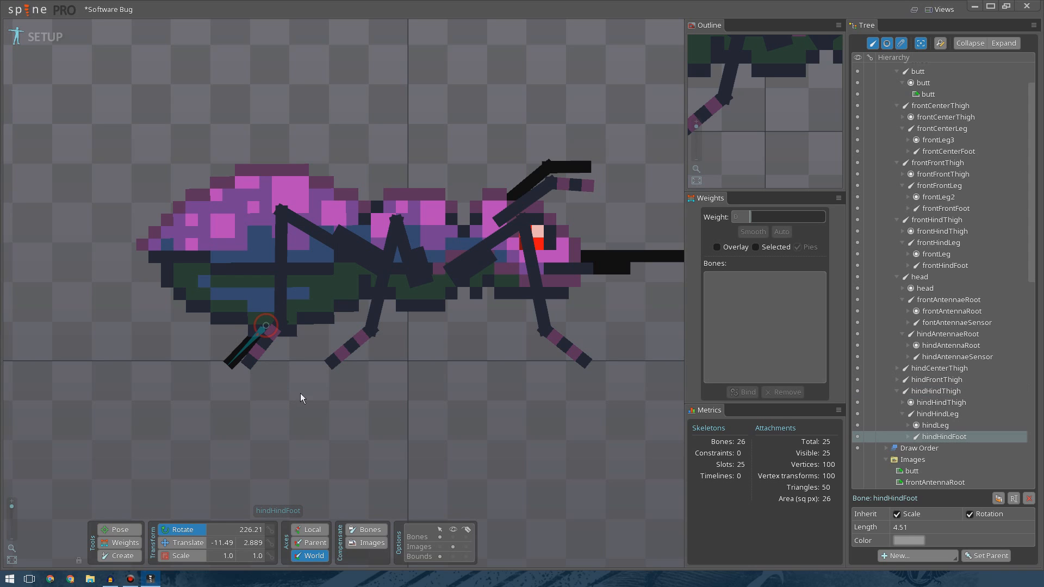
left_click(305, 397)
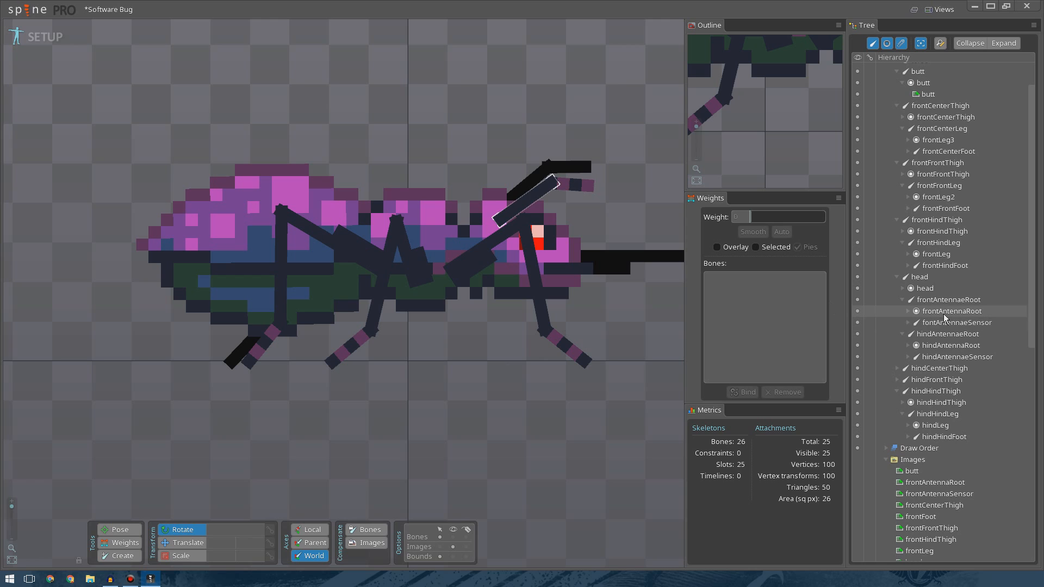
left_click(941, 402)
Create leg and foot bones extending from the hind center thigh bone and fit them to its leg image.
left_click(939, 368)
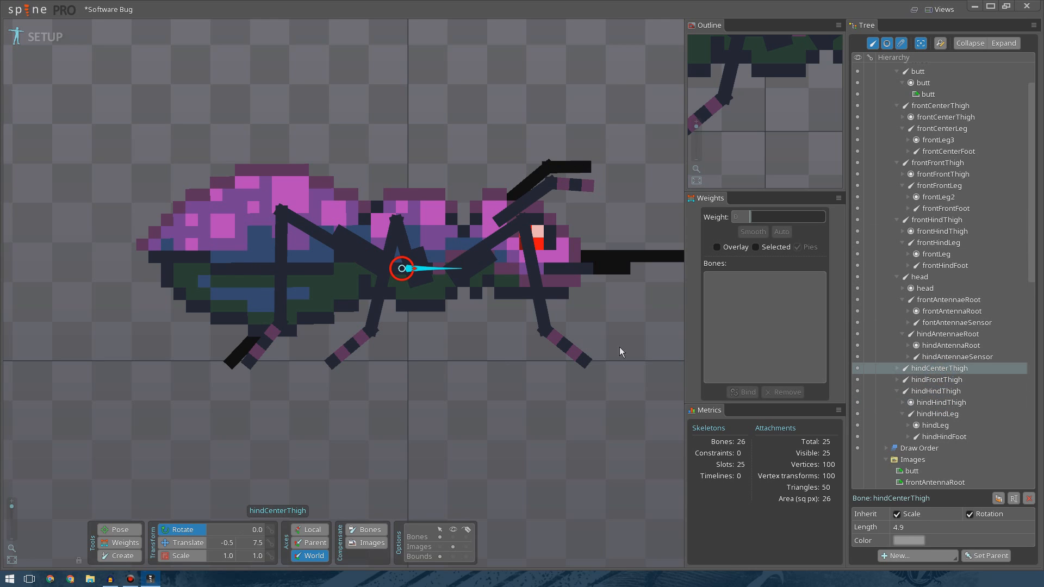
left_click_drag(465, 362, 416, 256)
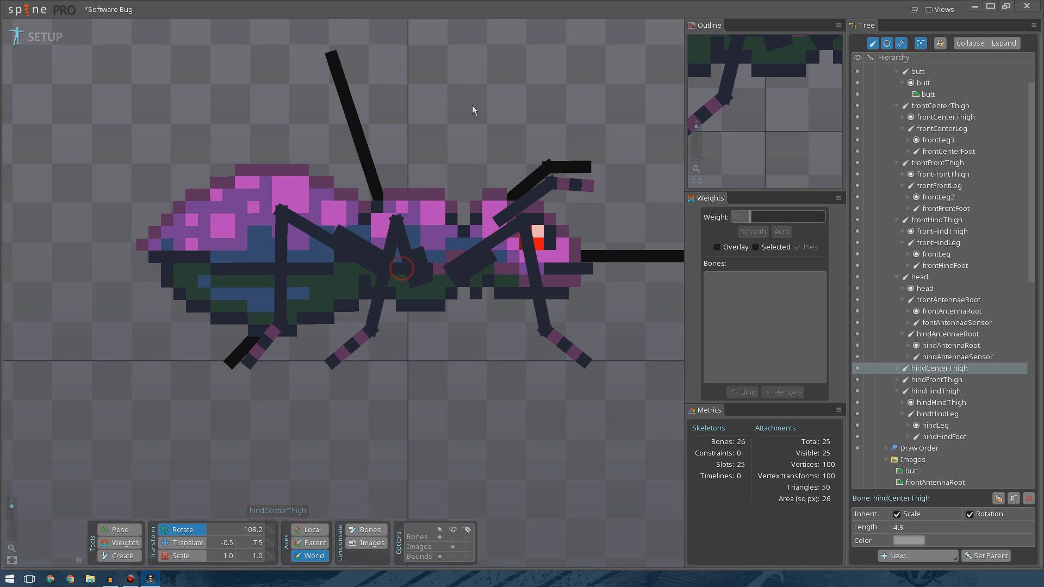
left_click(386, 176)
left_click_drag(386, 176, 313, 231)
left_click(349, 338)
mouse_move(371, 361)
left_mouse_down()
mouse_move(349, 363)
mouse_move(360, 365)
left_mouse_up()
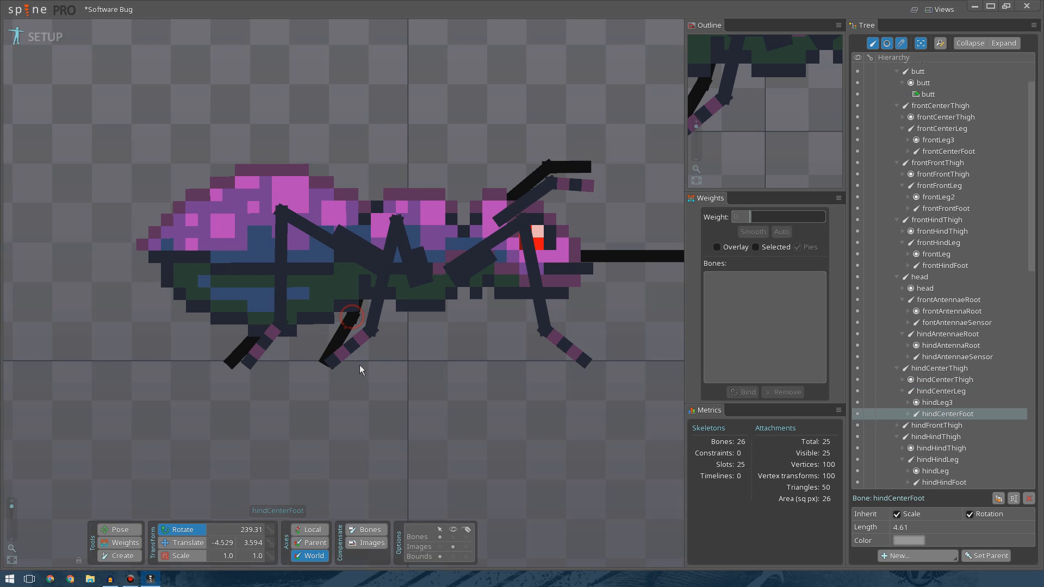
left_click(359, 319)
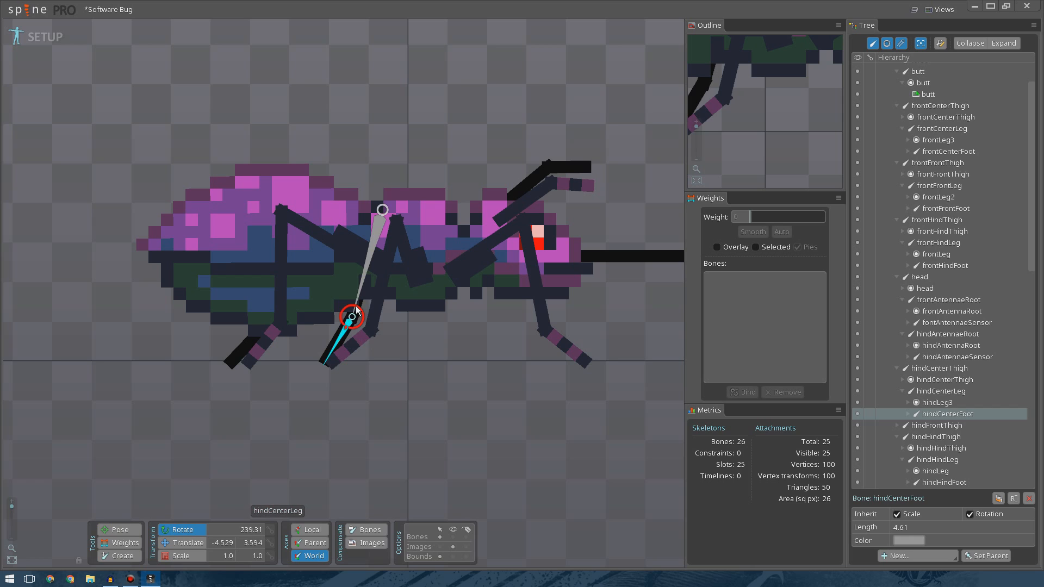
left_click(415, 360)
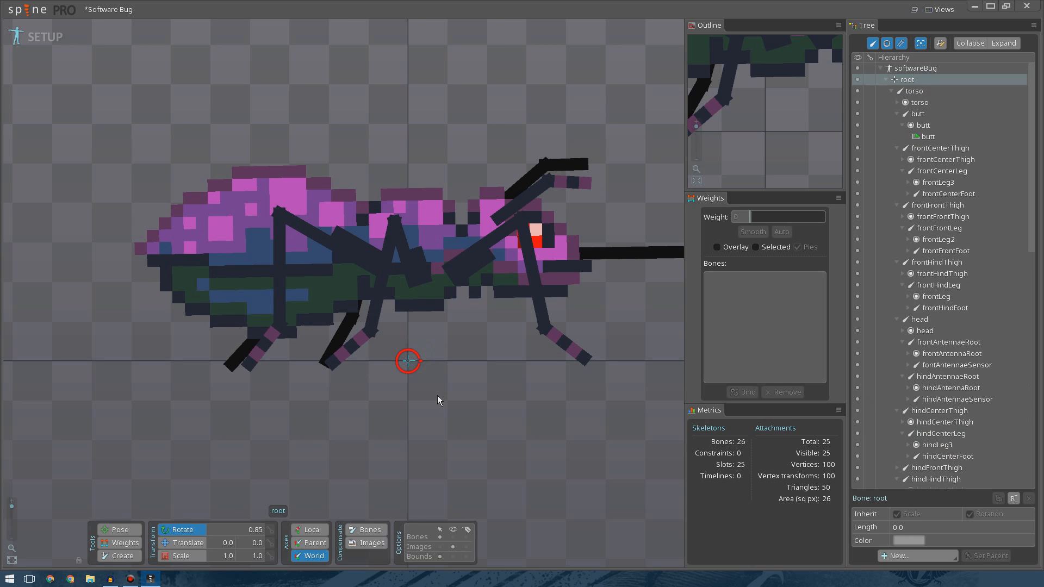
left_click_drag(372, 242, 499, 406)
left_click(352, 330)
left_click(499, 406)
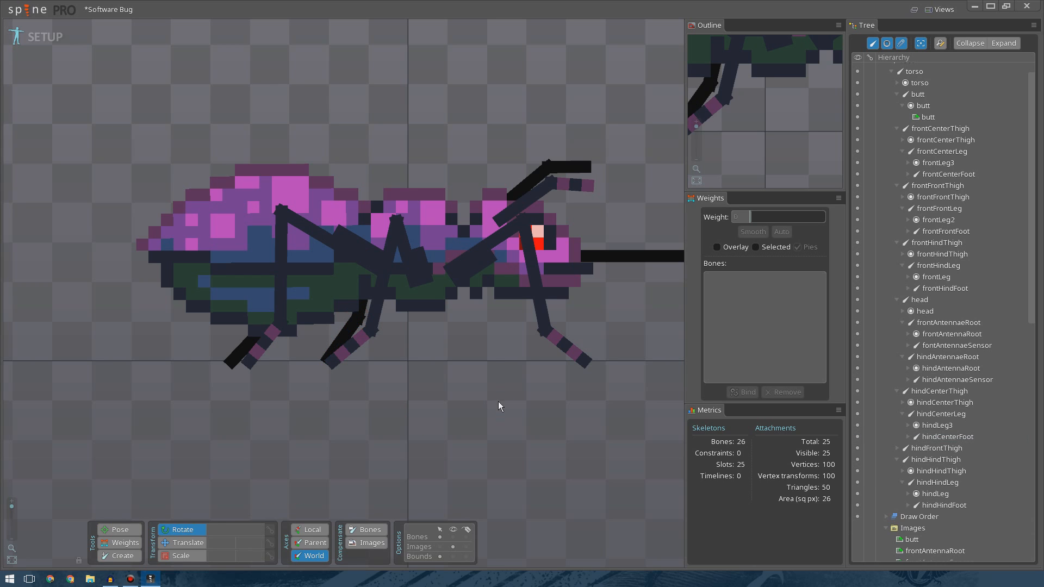
Create leg and foot bones extending from the hind front thigh bone and rotate the foot to fit.
scroll(497, 398, "down", 5)
scroll(404, 395, "up", 5)
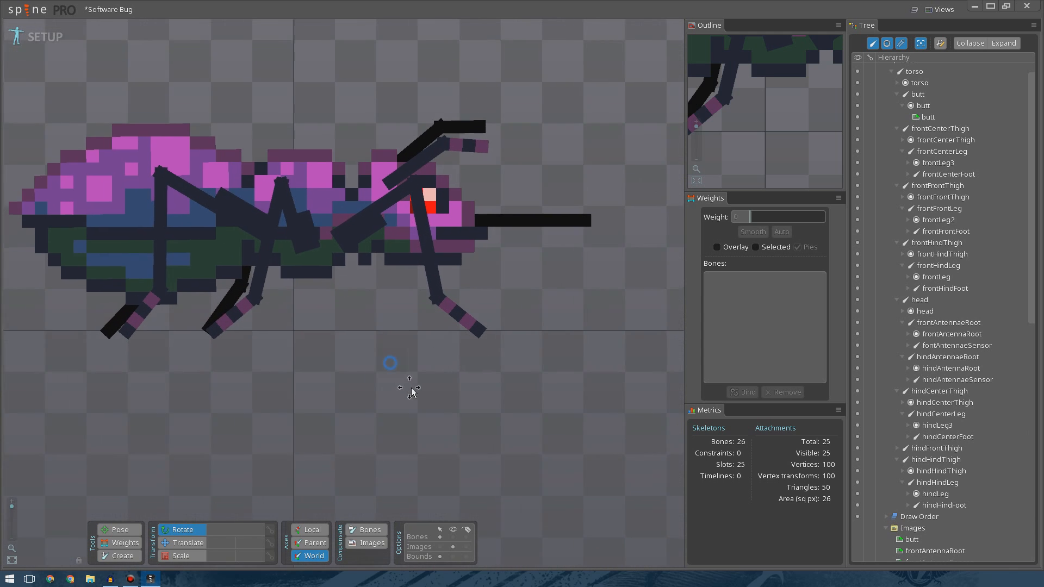
left_click(931, 451)
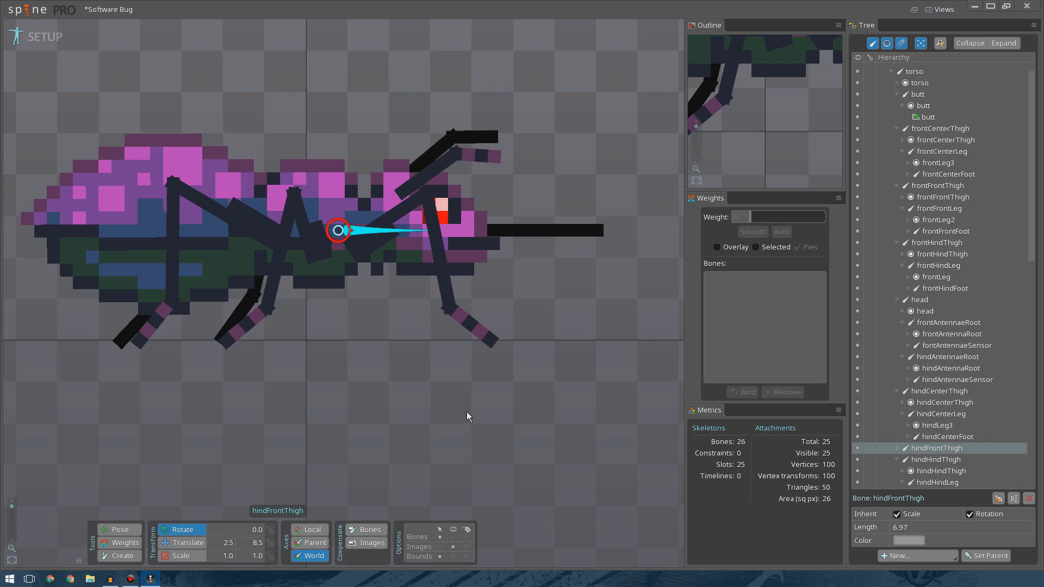
left_click_drag(467, 415, 492, 341)
left_click_drag(476, 193, 323, 473)
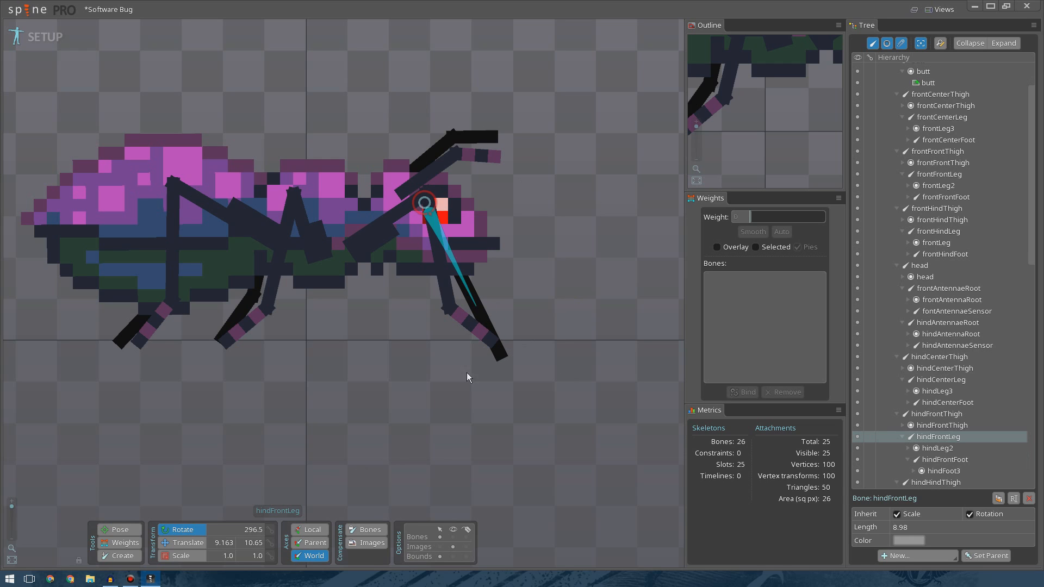
left_click(482, 316)
left_click_drag(534, 391, 548, 364)
left_click_drag(466, 298, 493, 347)
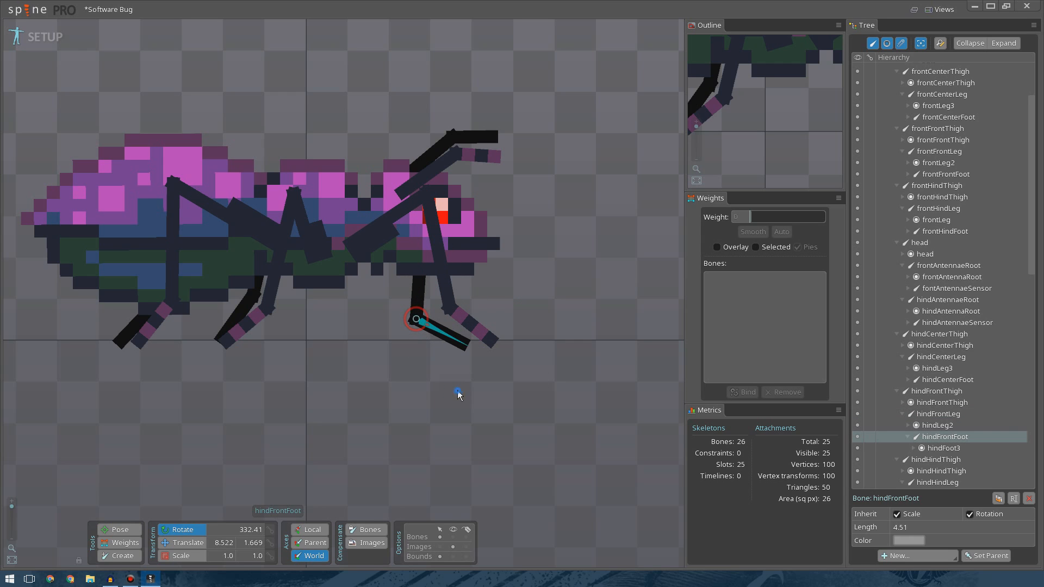
Inspect the completed leg bones around the whole bug at different zoom levels.
key("space")
scroll(332, 376, "down", 3)
left_click_drag(332, 376, 473, 373)
scroll(423, 353, "down", 3)
scroll(474, 373, "up", 2)
scroll(474, 377, "up", 2)
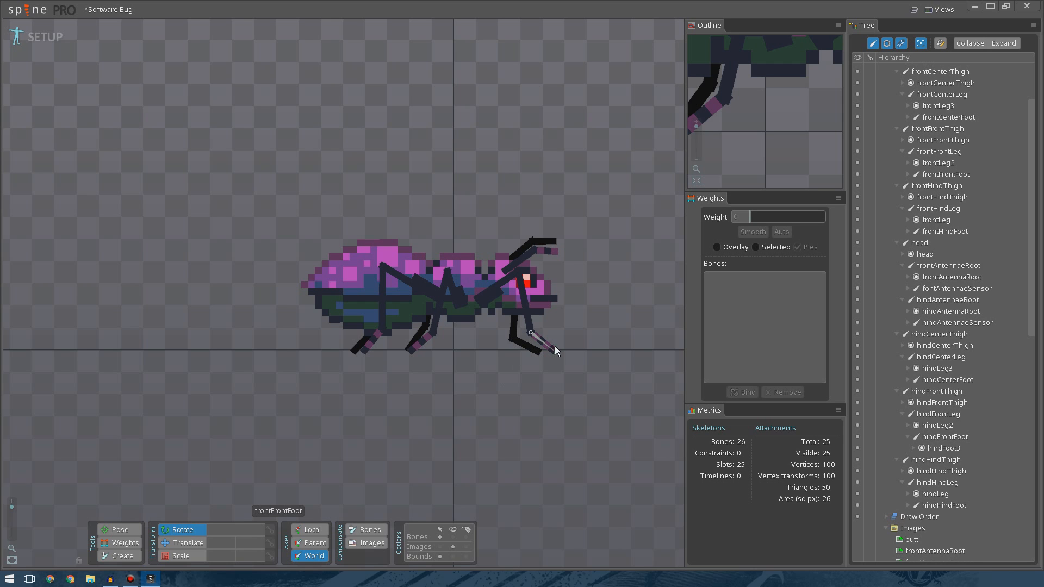
left_click_drag(484, 395, 440, 427)
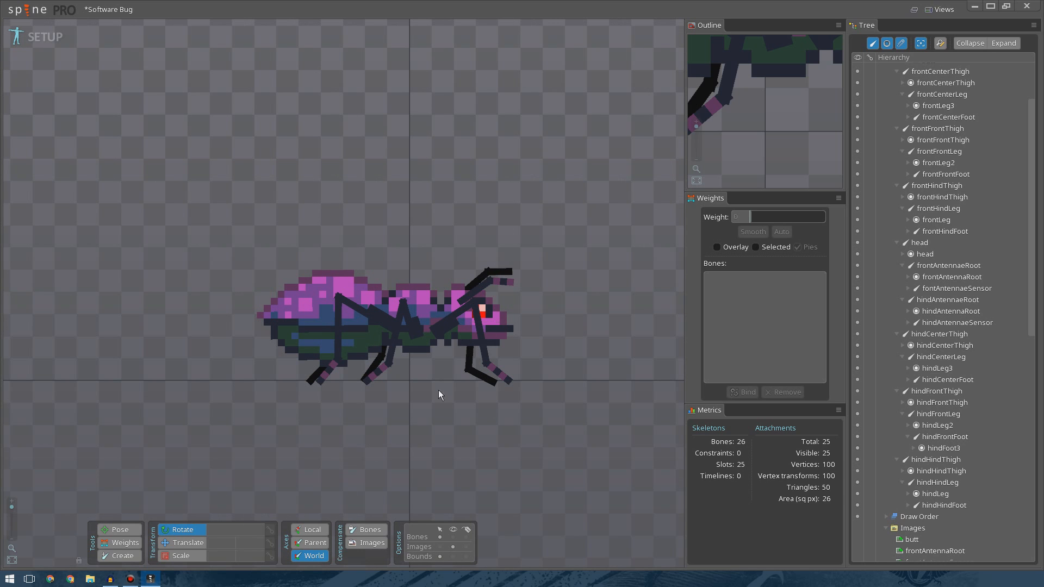
left_click_drag(430, 420, 424, 365)
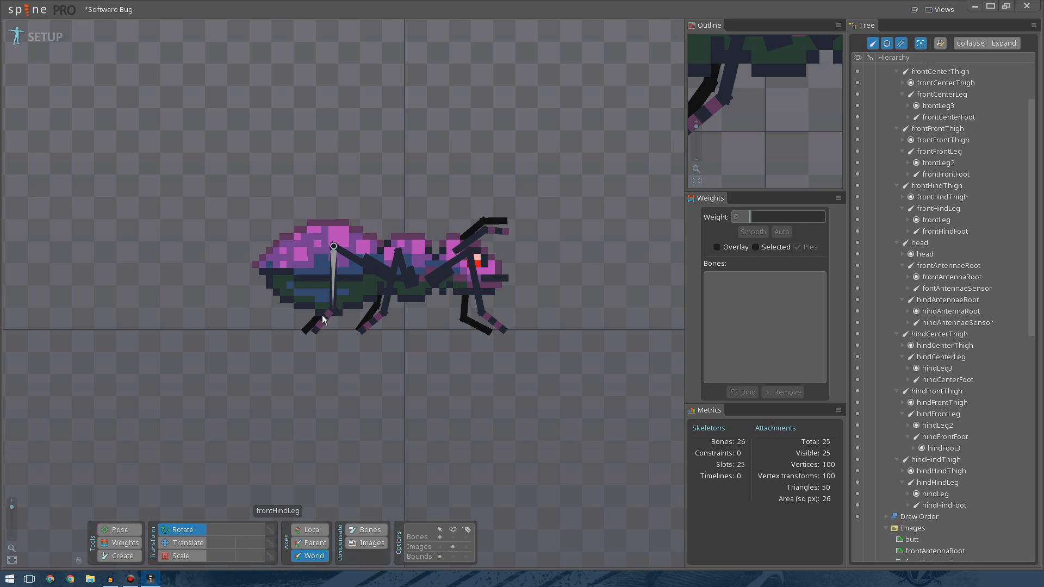
scroll(423, 349, "up", 3)
left_click_drag(469, 327, 387, 296)
scroll(480, 370, "down", 2)
scroll(389, 299, "down", 2)
left_click_drag(417, 334, 495, 392)
scroll(394, 325, "down", 2)
scroll(386, 333, "up", 1)
scroll(459, 382, "up", 3)
Save the project.
key("ctrl+s")
scroll(501, 394, "down", 2)
left_click_drag(556, 443, 499, 442)
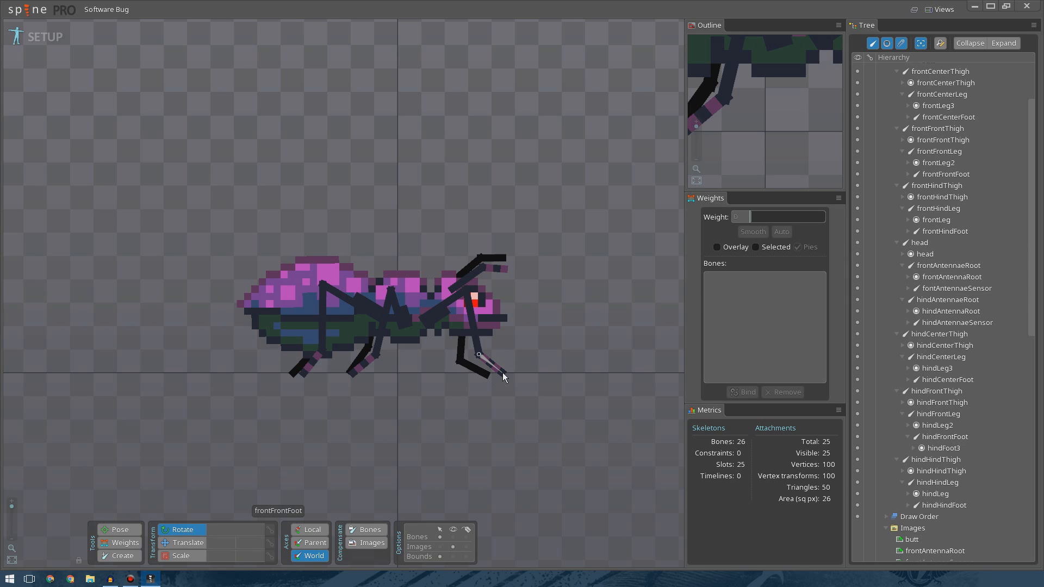
Select the Constraints section, then switch to Animate mode and back to Setup mode.
scroll(968, 464, "down", 10)
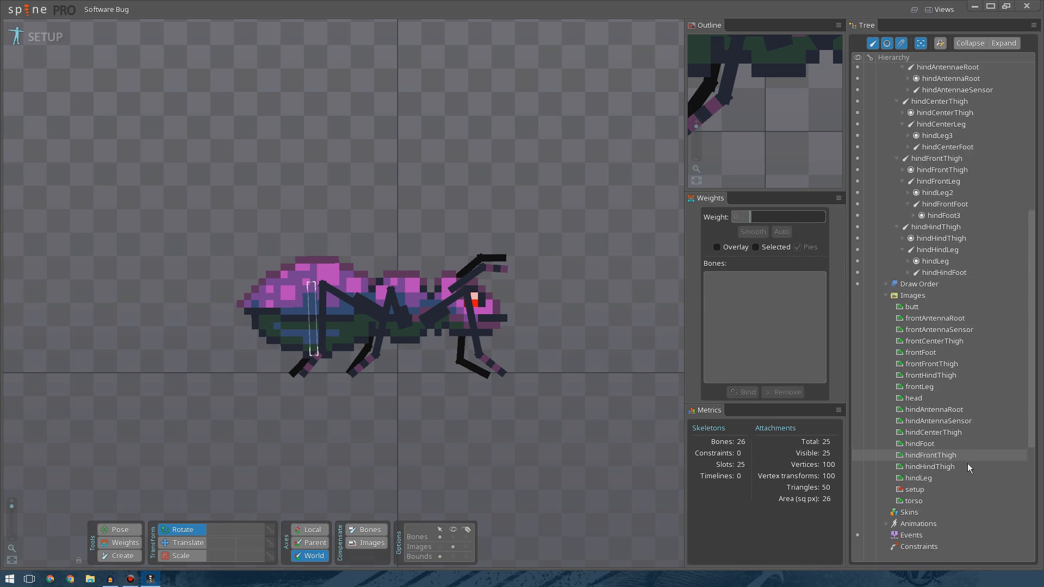
left_click(901, 444)
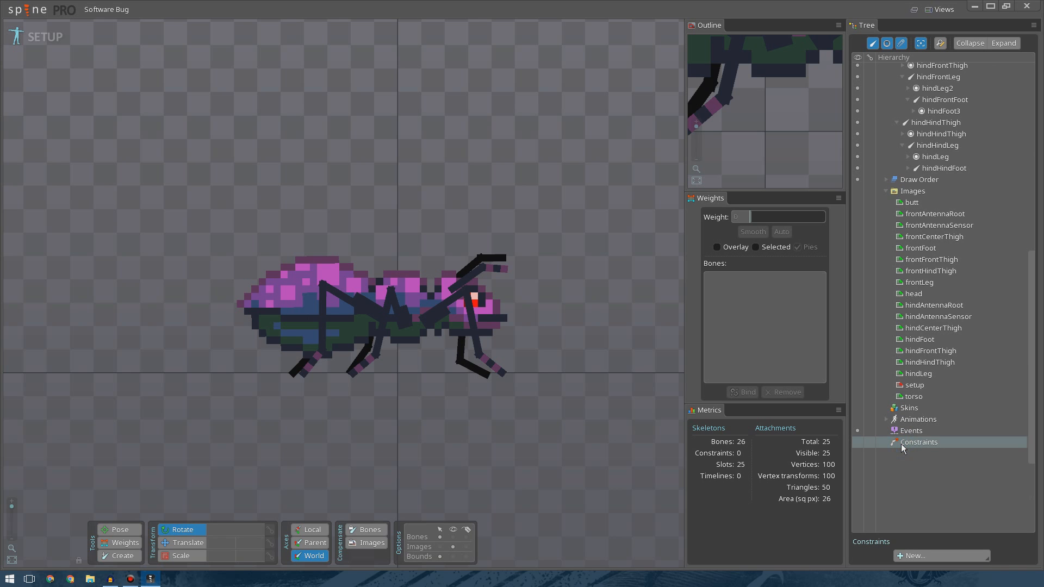
scroll(533, 386, "up", 5)
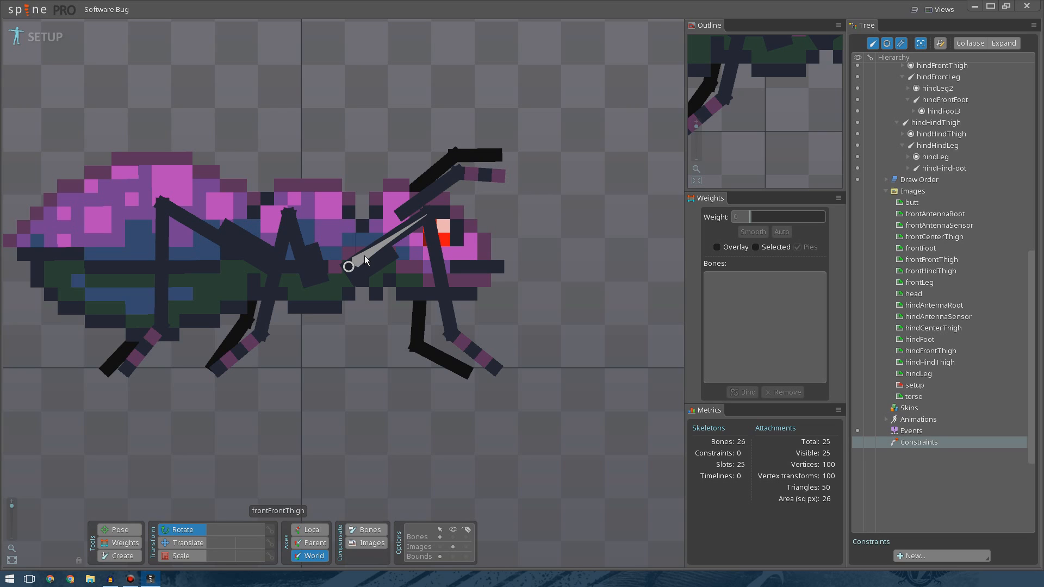
scroll(410, 389, "down", 4)
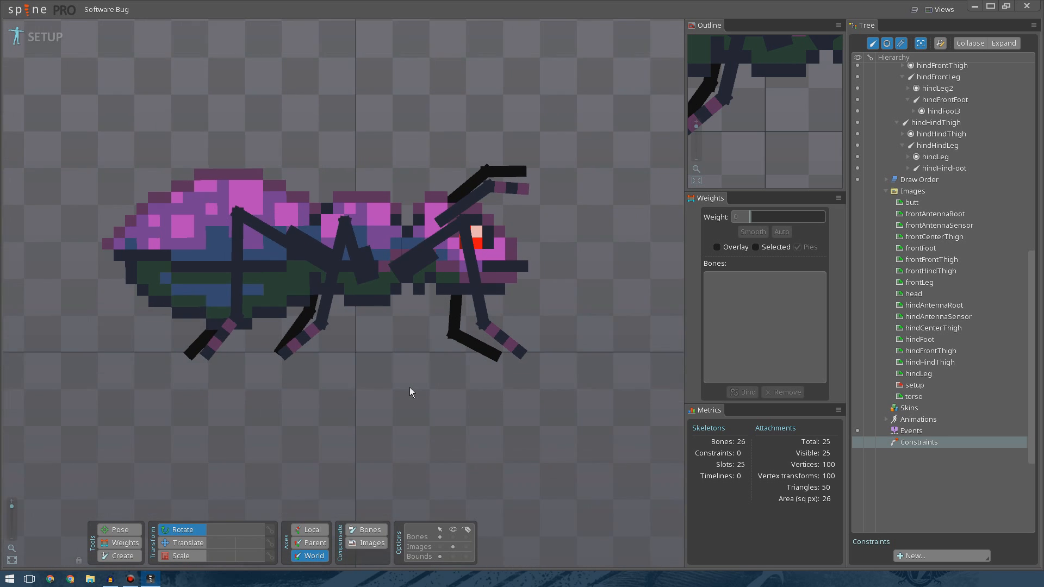
scroll(397, 387, "up", 2)
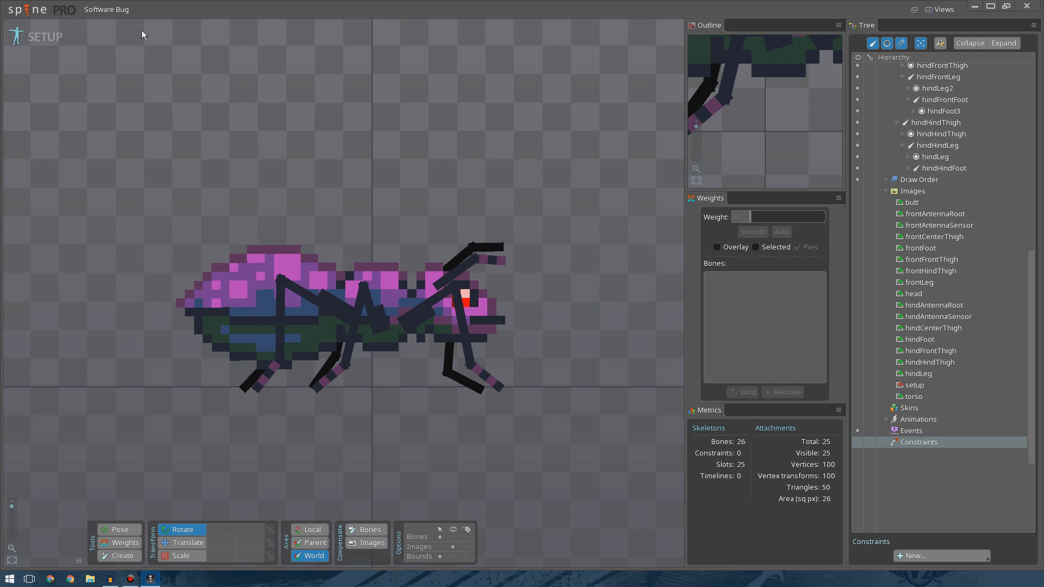
left_click(53, 41)
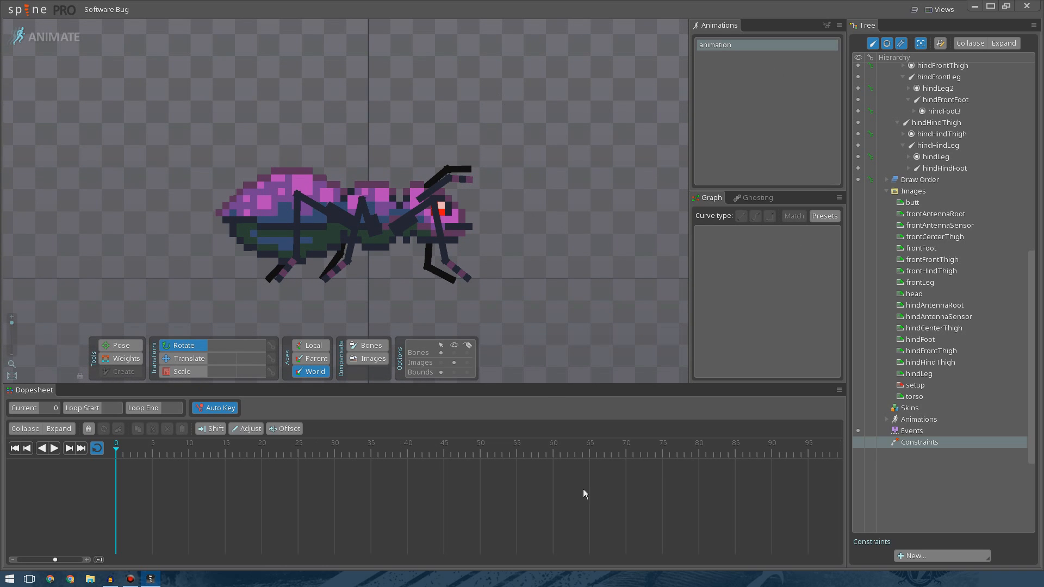
left_click(49, 37)
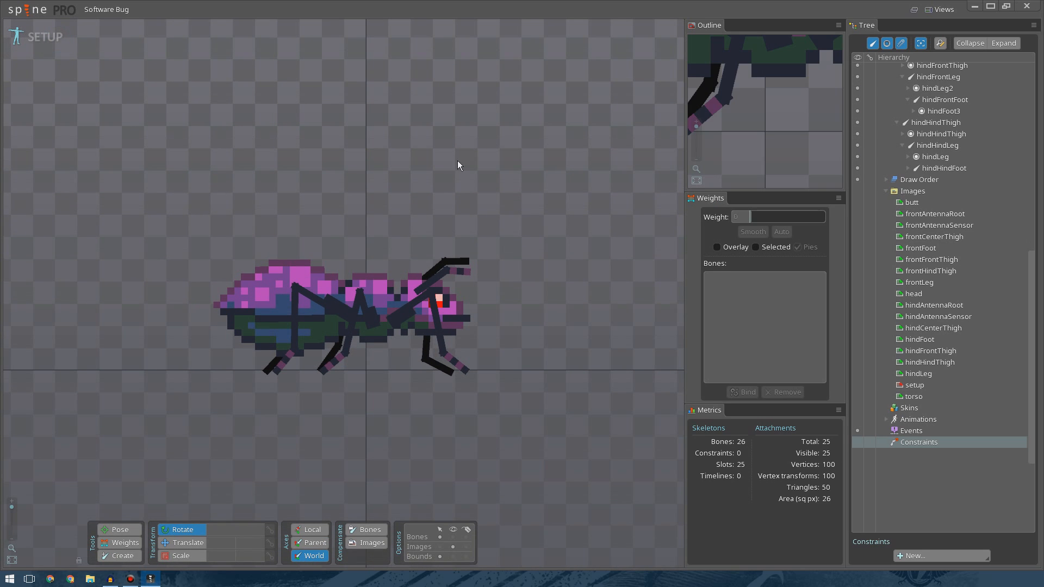
Examine the bug's body and legs up close in the viewport.
left_click(933, 7)
scroll(495, 244, "up", 2)
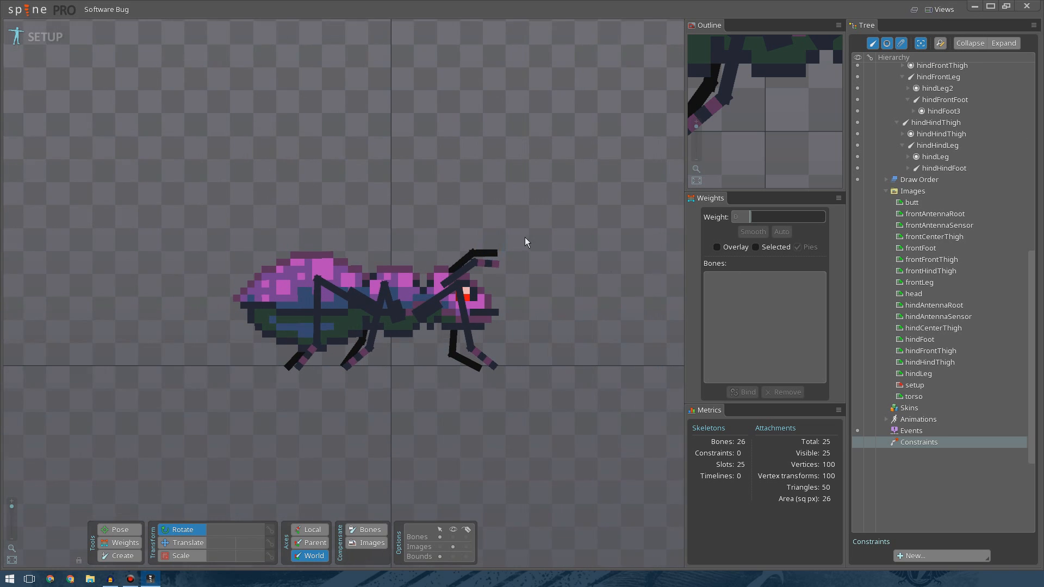
left_click(756, 116)
left_click_drag(769, 122, 799, 159)
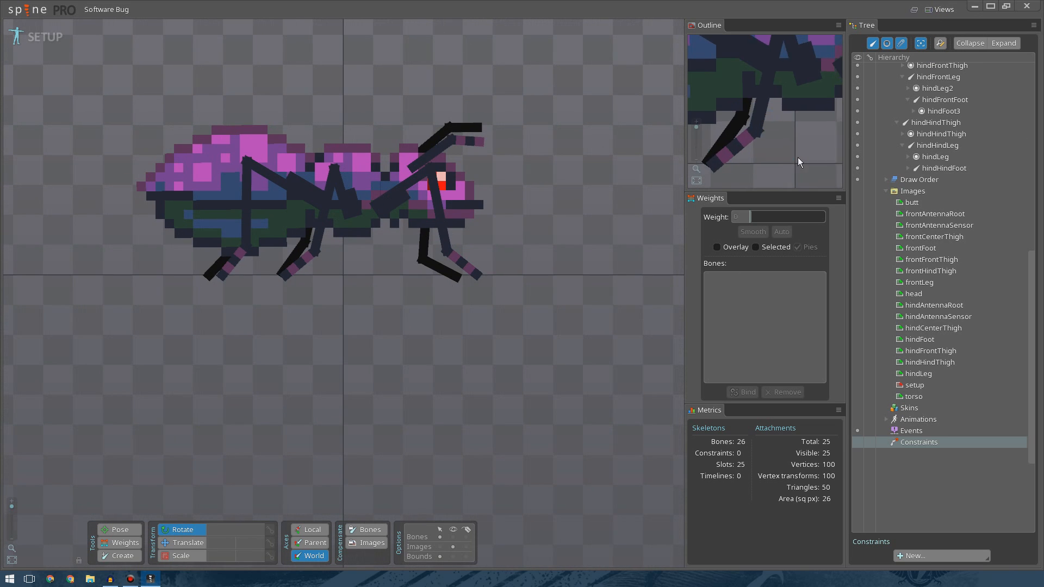
scroll(769, 115, "down", 4)
left_click_drag(769, 115, 774, 149)
scroll(782, 138, "down", 2)
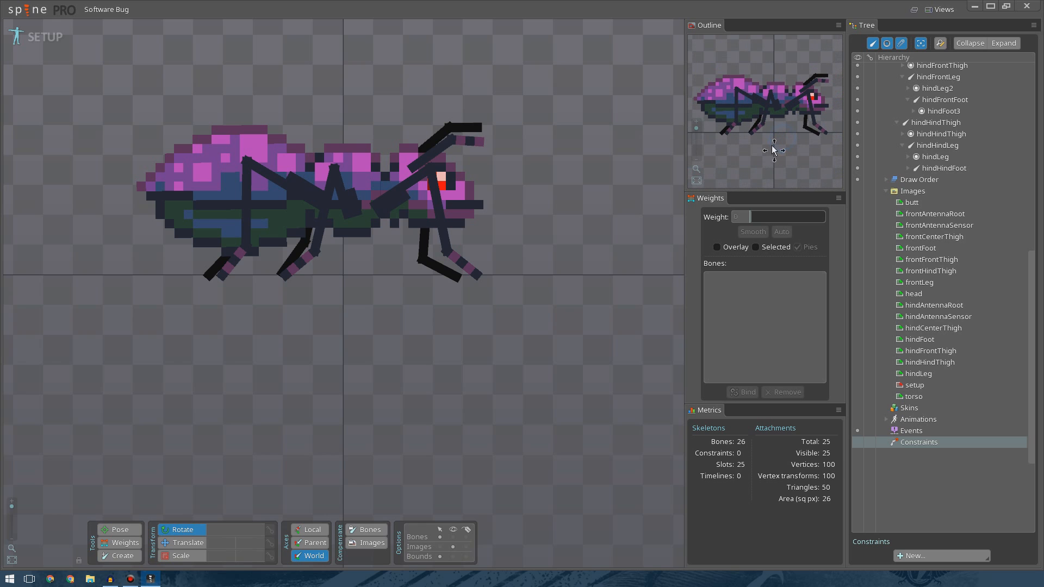
scroll(499, 212, "up", 2)
left_click_drag(535, 238, 655, 289)
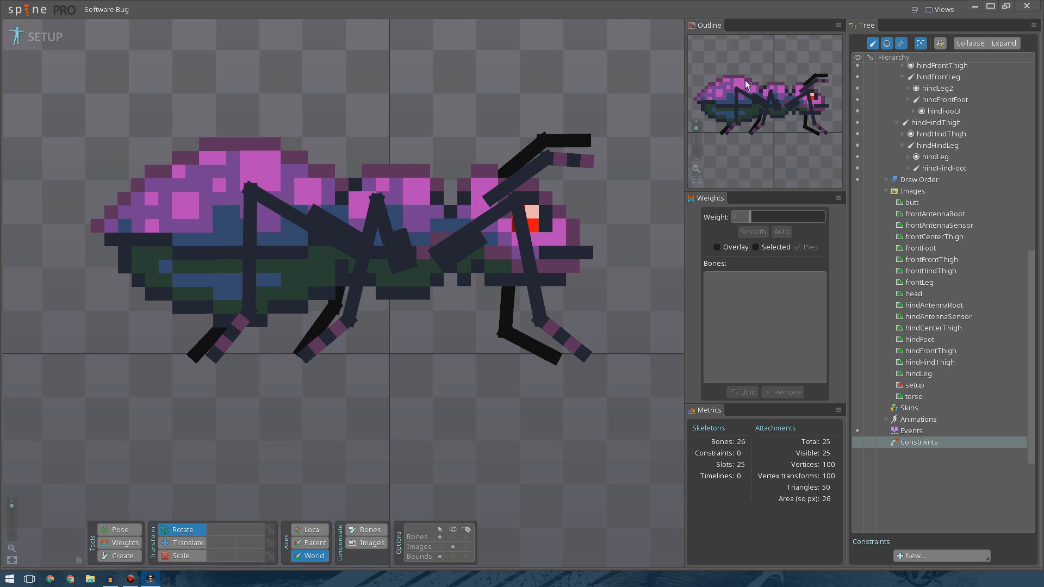
scroll(761, 132, "up", 5)
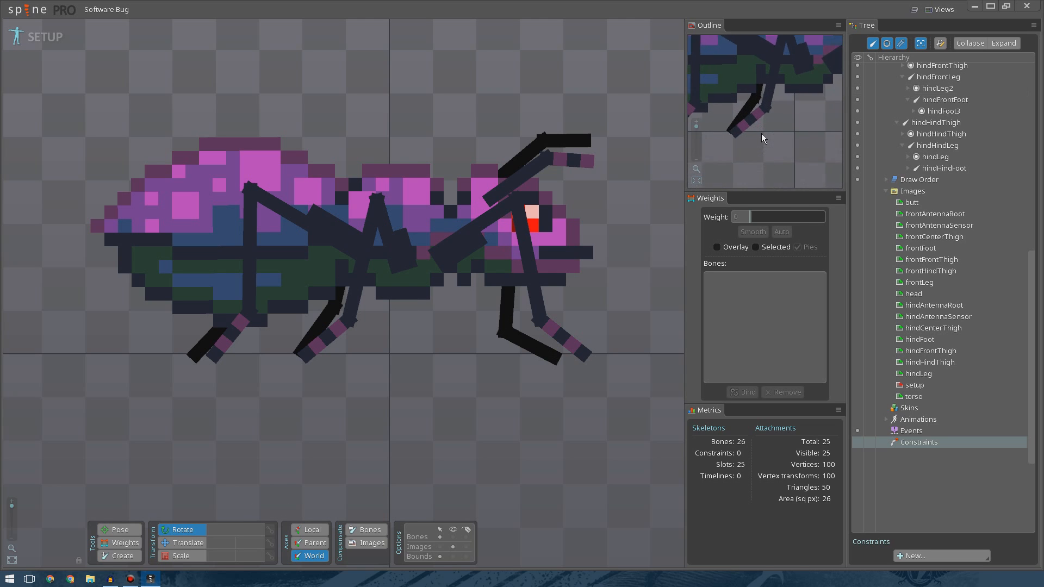
scroll(764, 128, "down", 5)
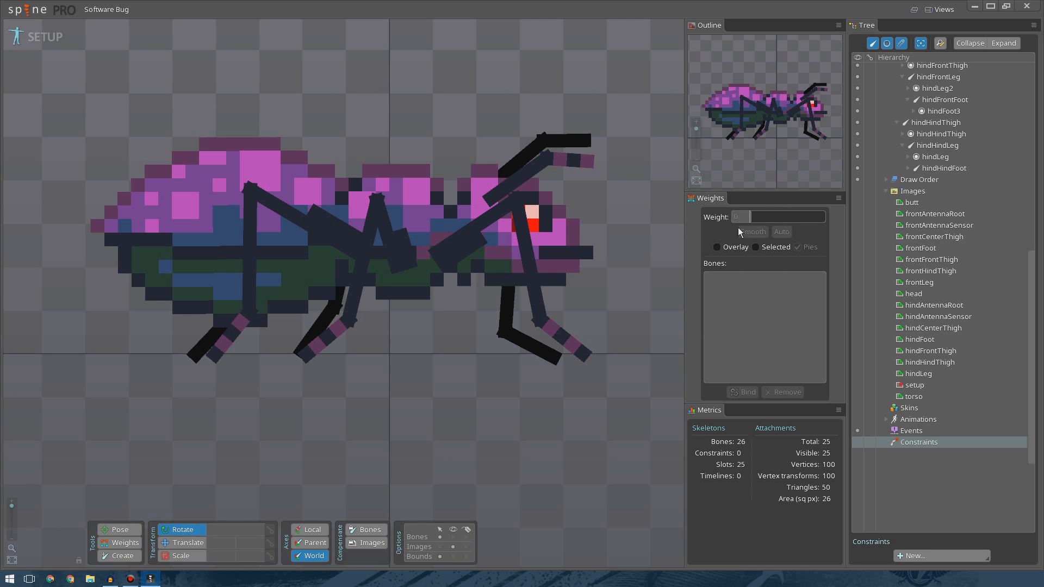
Select the butt image attachment, convert it into a mesh and open mesh editing.
left_click(196, 202)
left_click(441, 547)
left_click(238, 205)
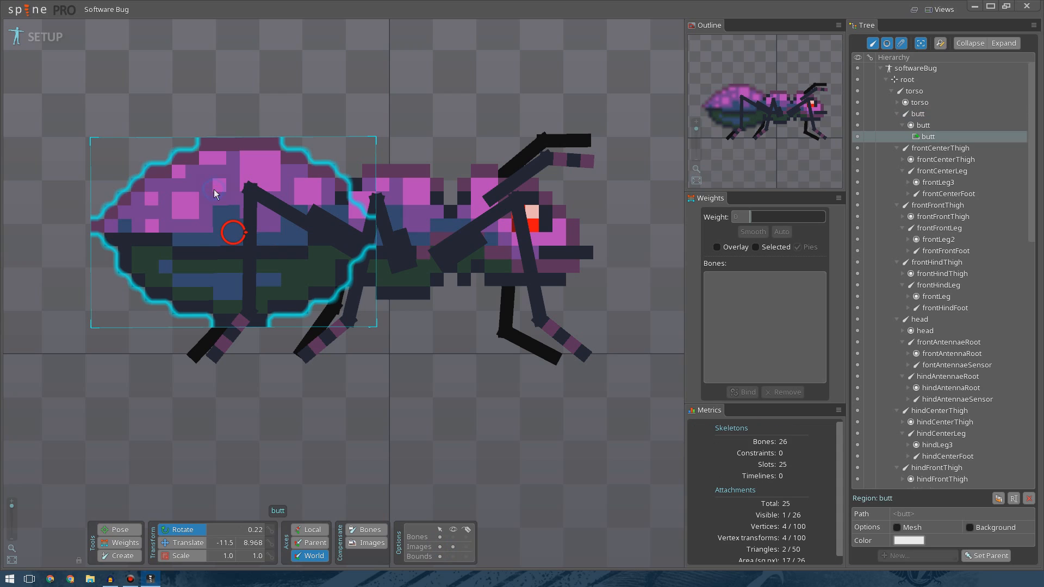
left_click(903, 528)
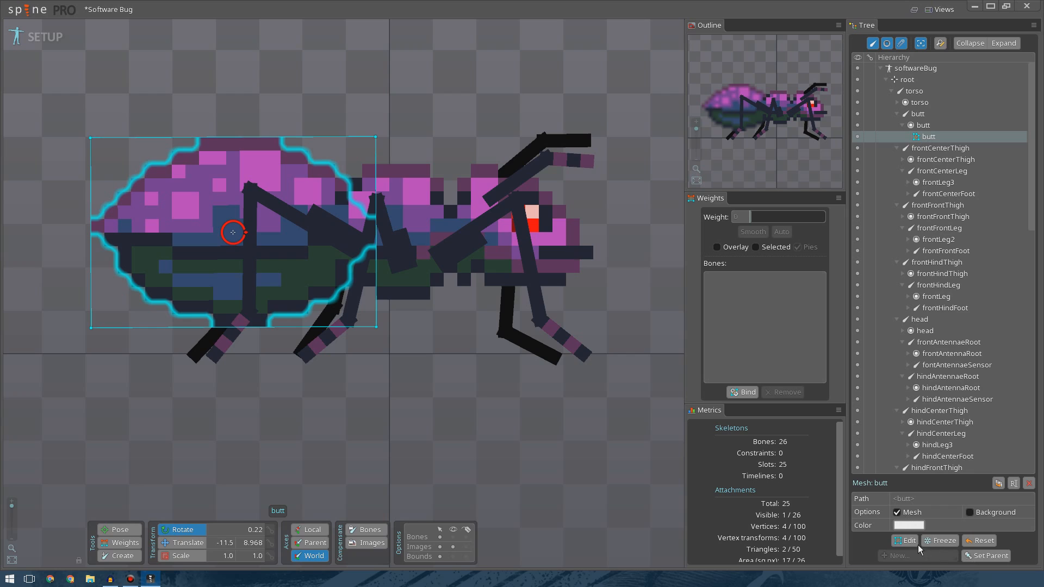
left_click(905, 540)
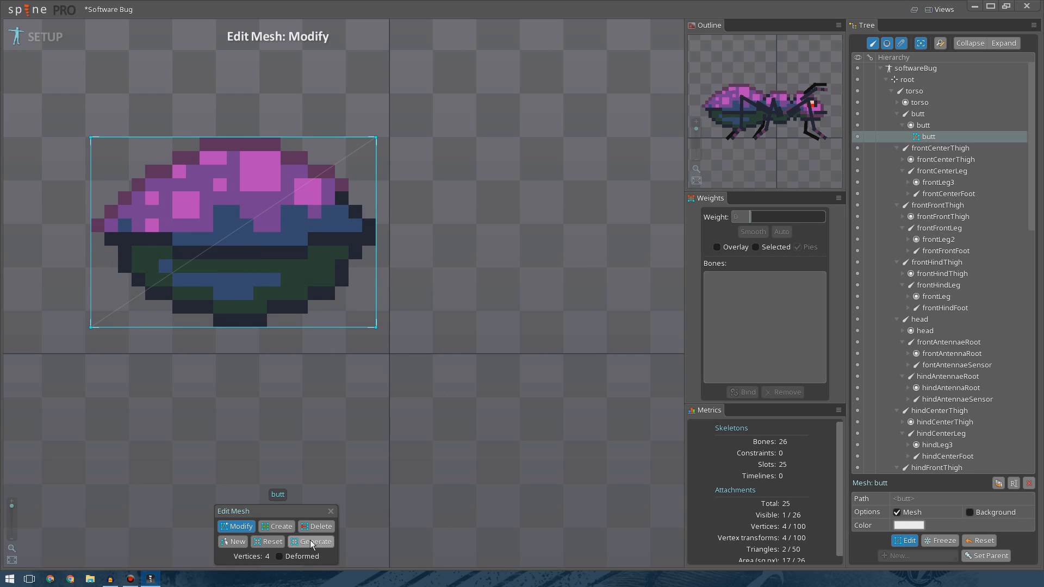
Add hull vertices around the outline of the butt image.
left_click(277, 526)
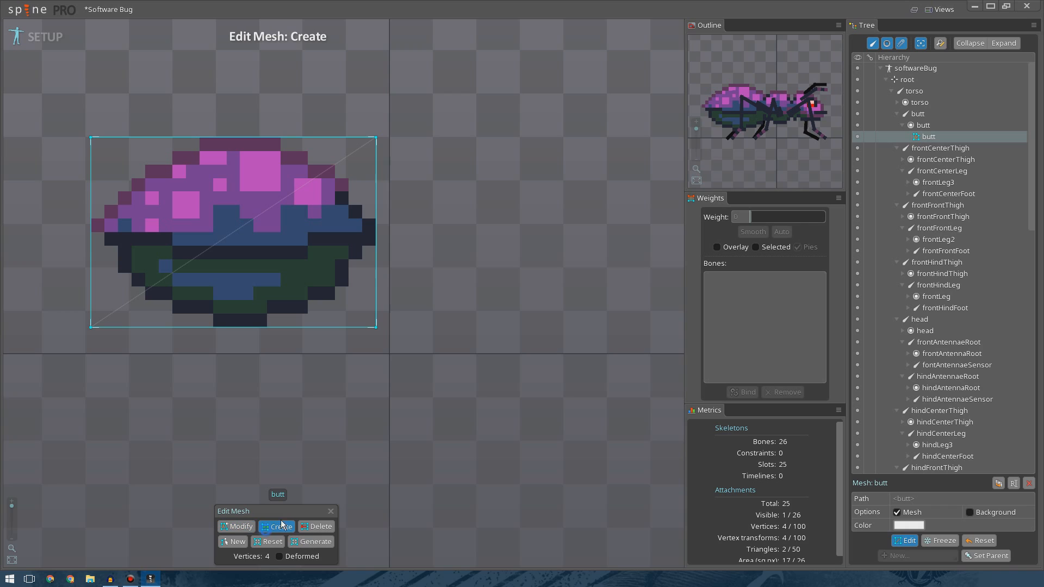
left_click(305, 327)
left_click(376, 274)
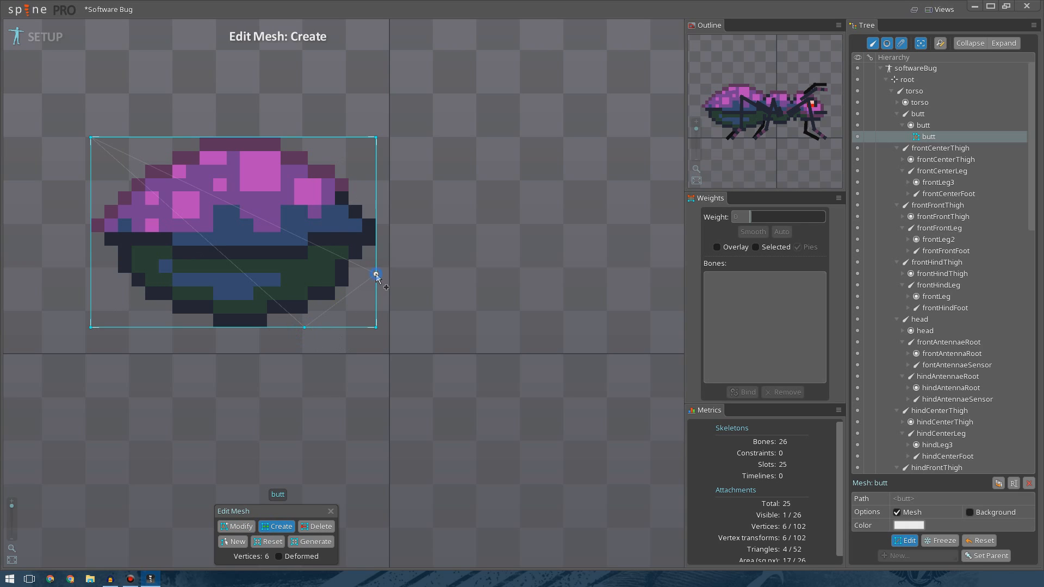
left_click(377, 189)
left_click(311, 137)
left_click(175, 137)
left_click(91, 195)
left_click(91, 249)
left_click(140, 327)
Delete the four corner vertices of the butt mesh.
left_click(317, 526)
left_click(376, 327)
left_click(376, 139)
left_click(92, 138)
left_click(91, 328)
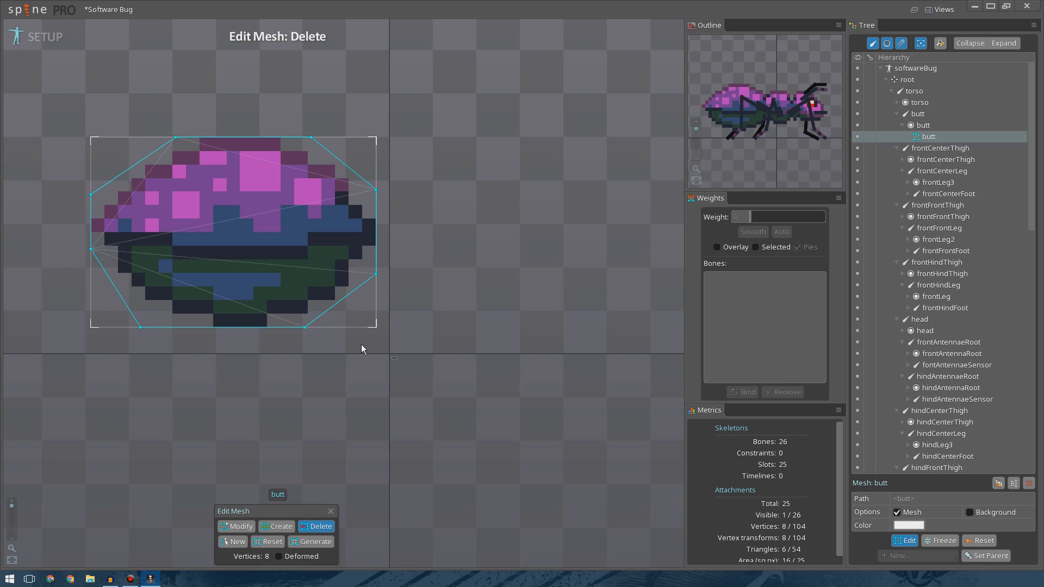
Generate interior vertices in the butt mesh four times and finish mesh editing.
left_click(312, 544)
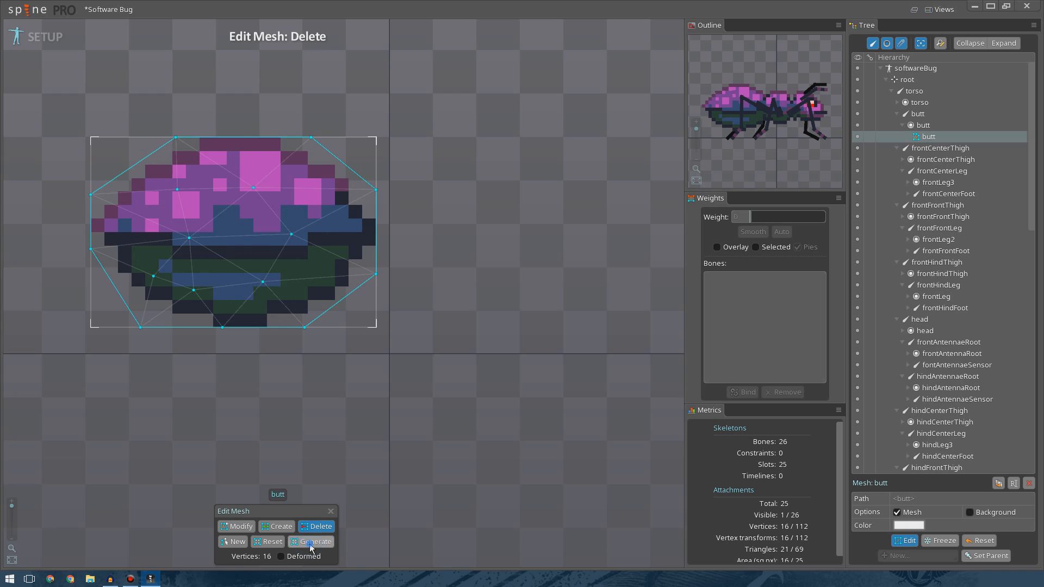
left_click(311, 544)
left_click(311, 544)
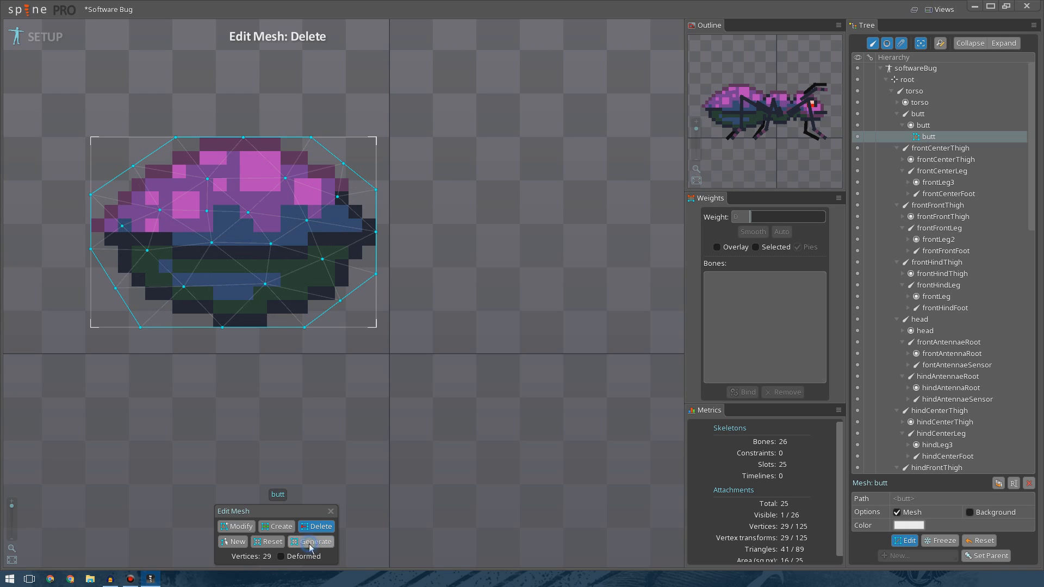
left_click(311, 543)
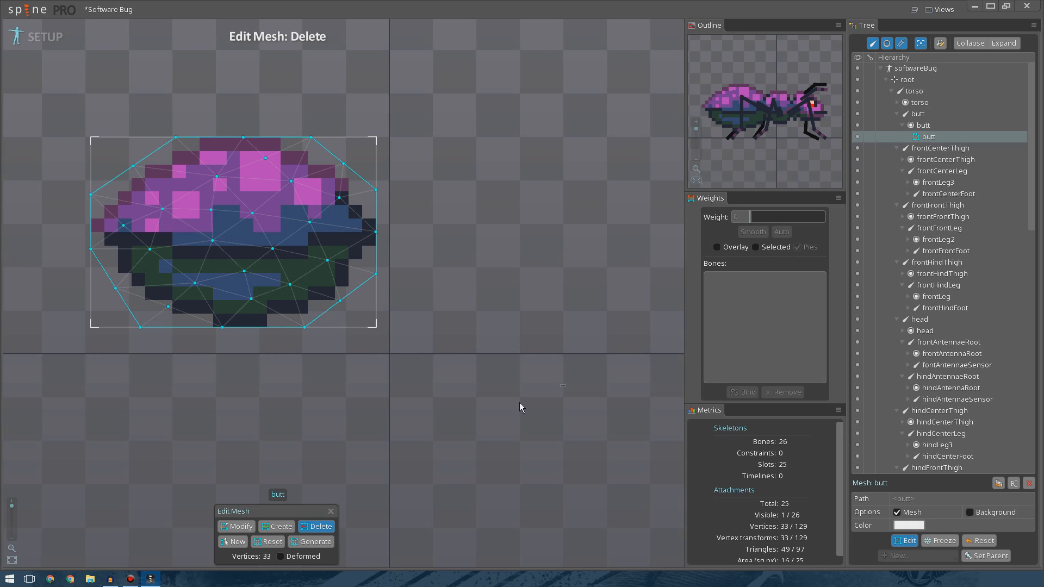
left_click(908, 545)
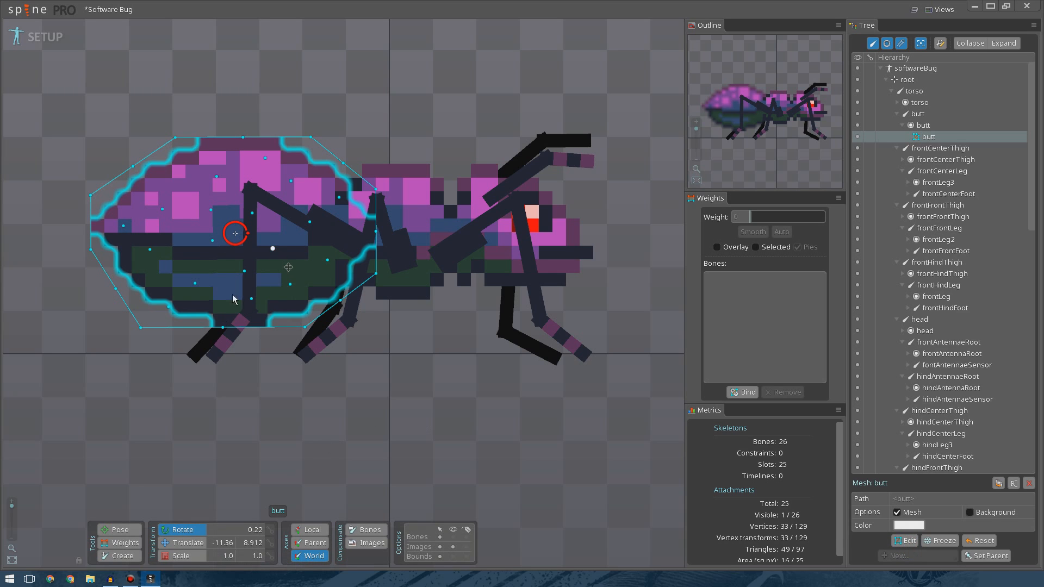
Bind the butt mesh to the butt bone.
left_click(134, 541)
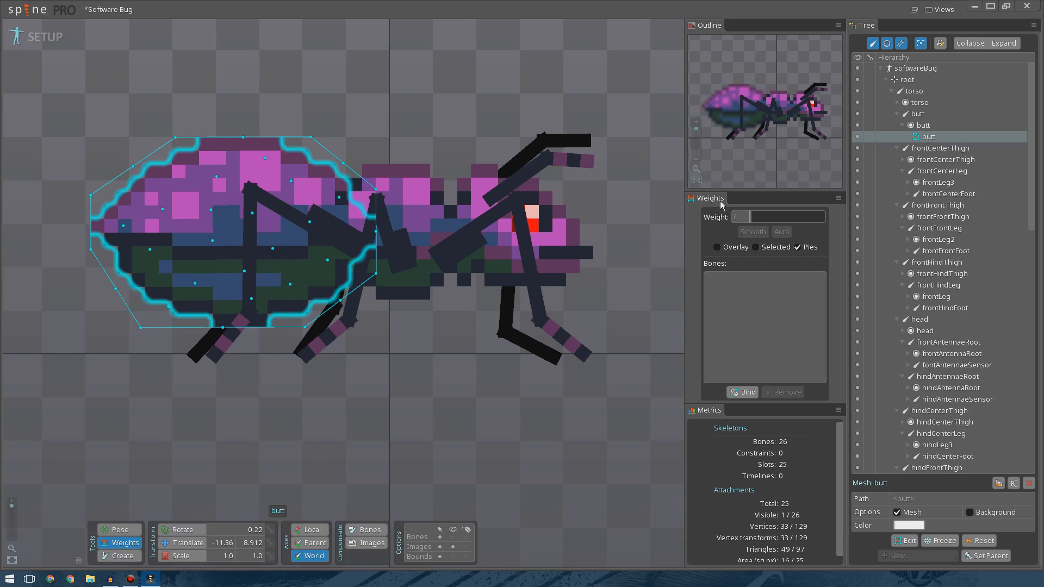
left_click(743, 392)
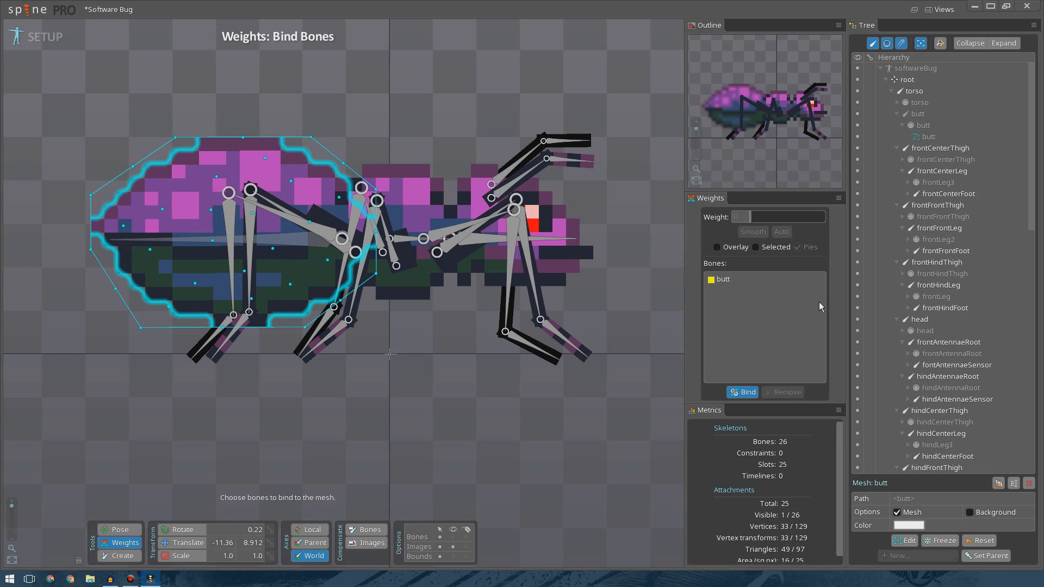
left_click(743, 392)
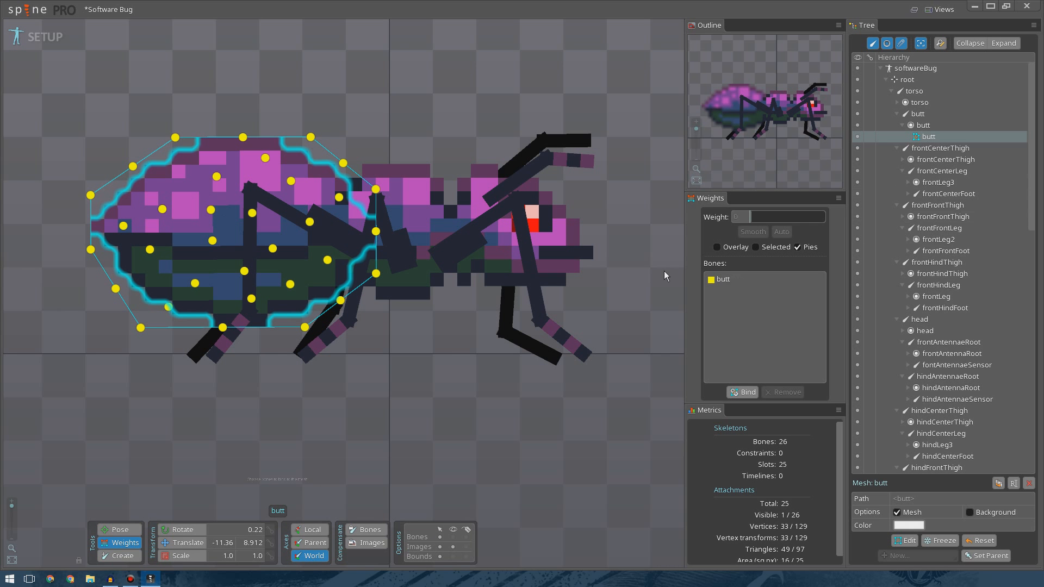
Reselect the butt mesh and bind the torso bone to it as well.
left_click(369, 85)
left_click(299, 233)
left_click(376, 111)
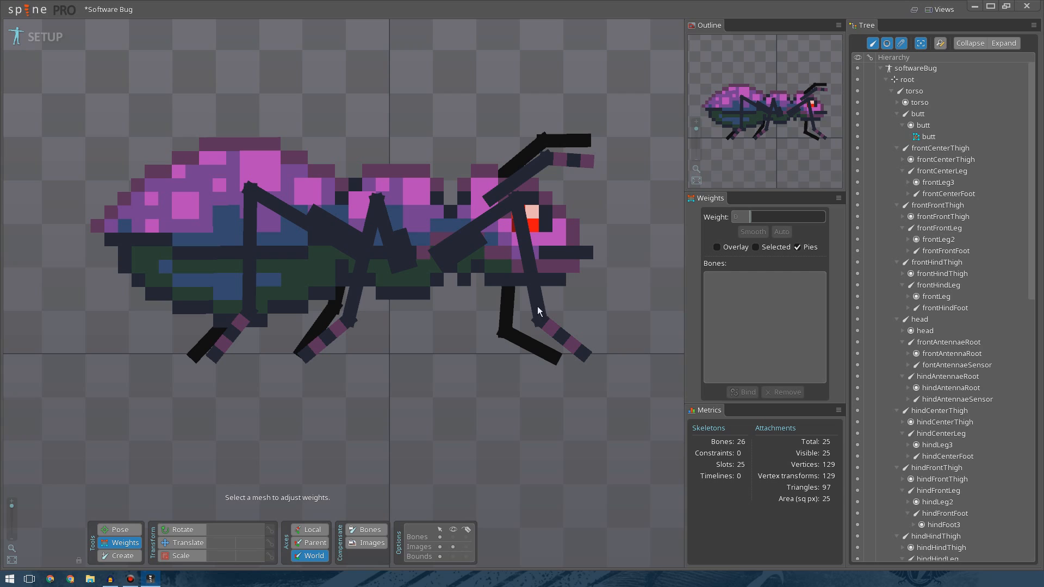
left_click(120, 530)
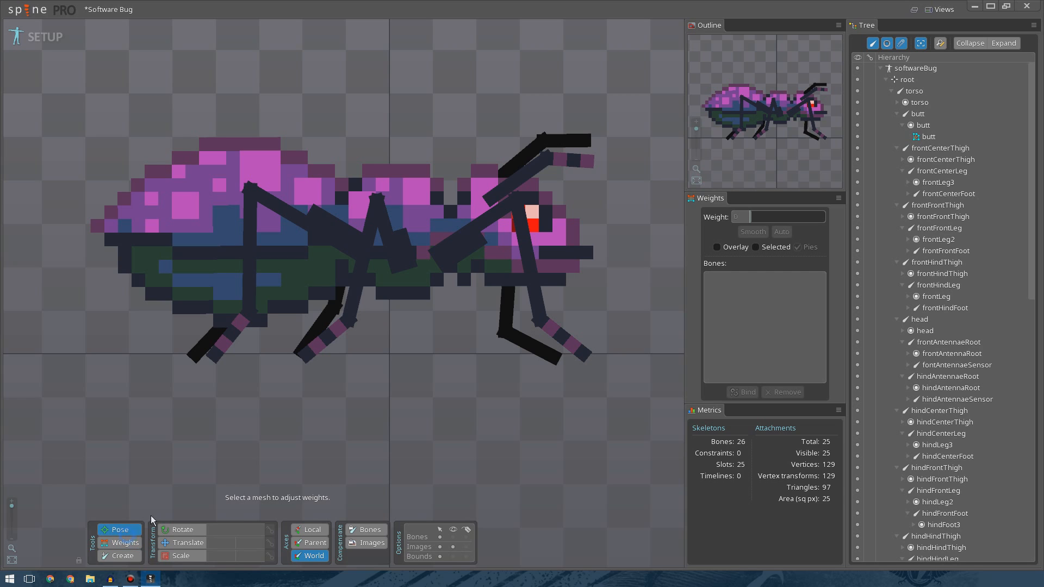
left_click(185, 543)
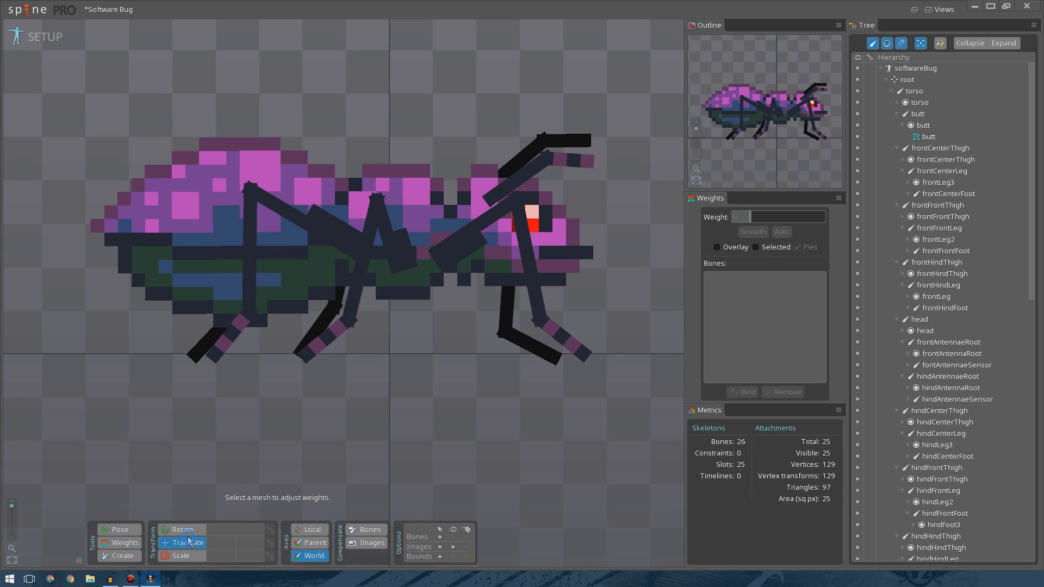
left_click(397, 179)
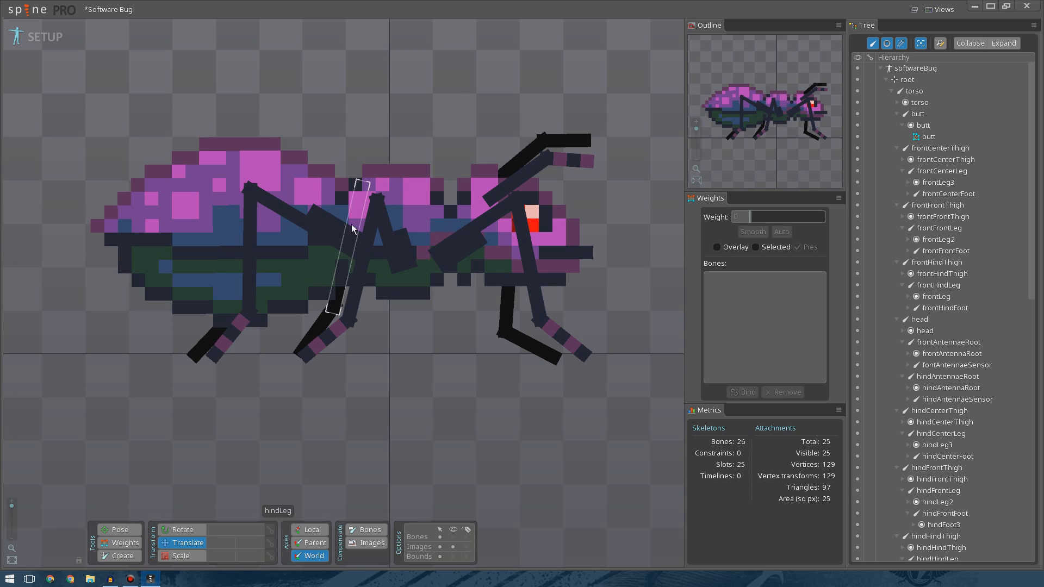
left_click(314, 185)
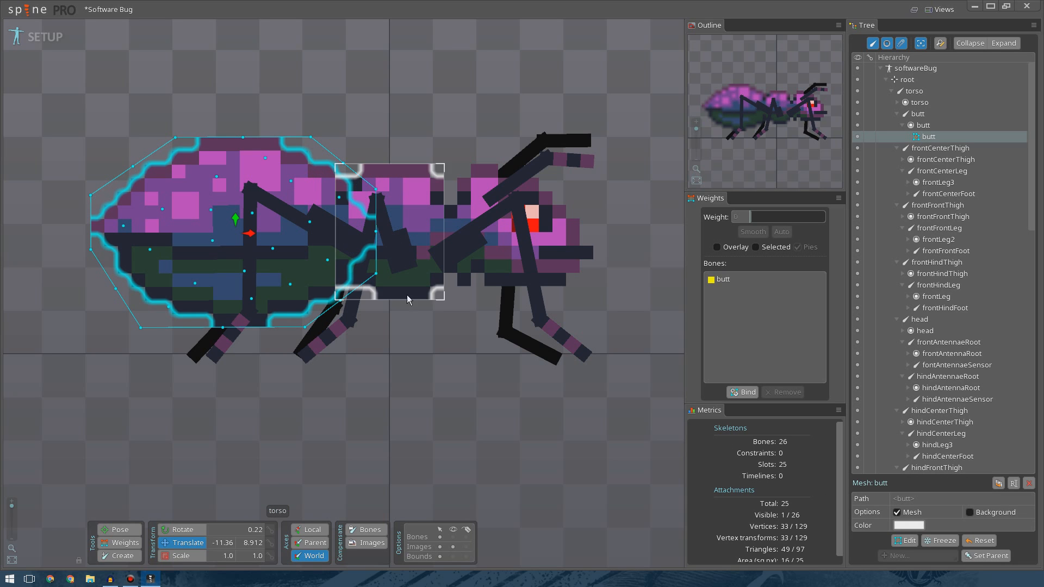
left_click(729, 280)
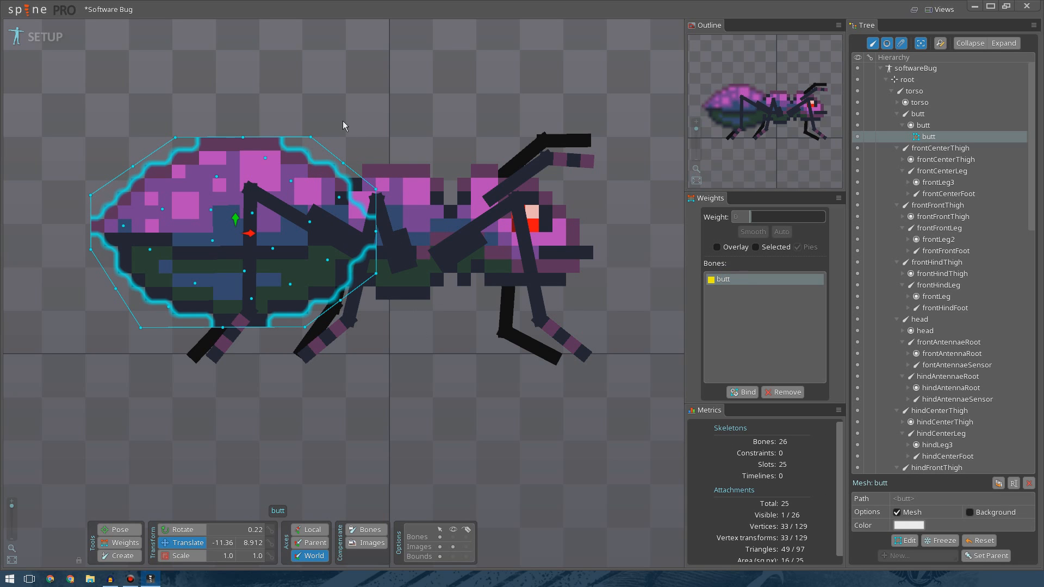
left_click(744, 392)
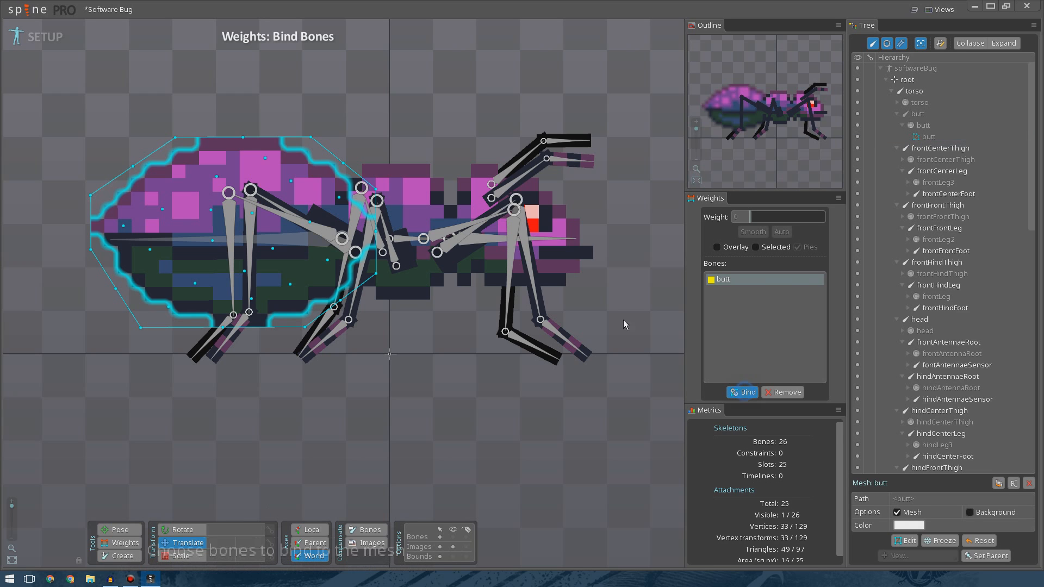
left_click(403, 240)
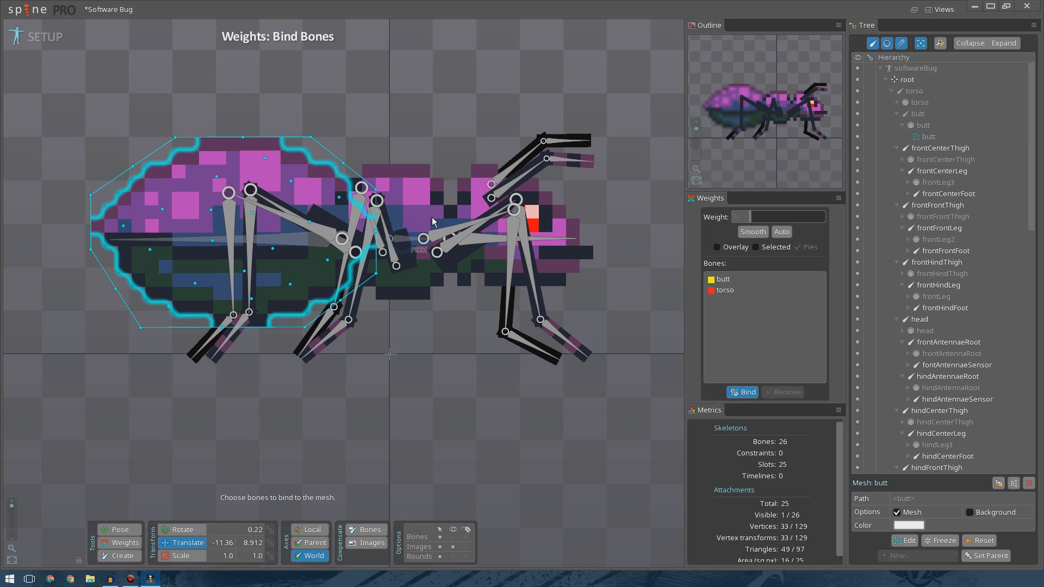
left_click(748, 390)
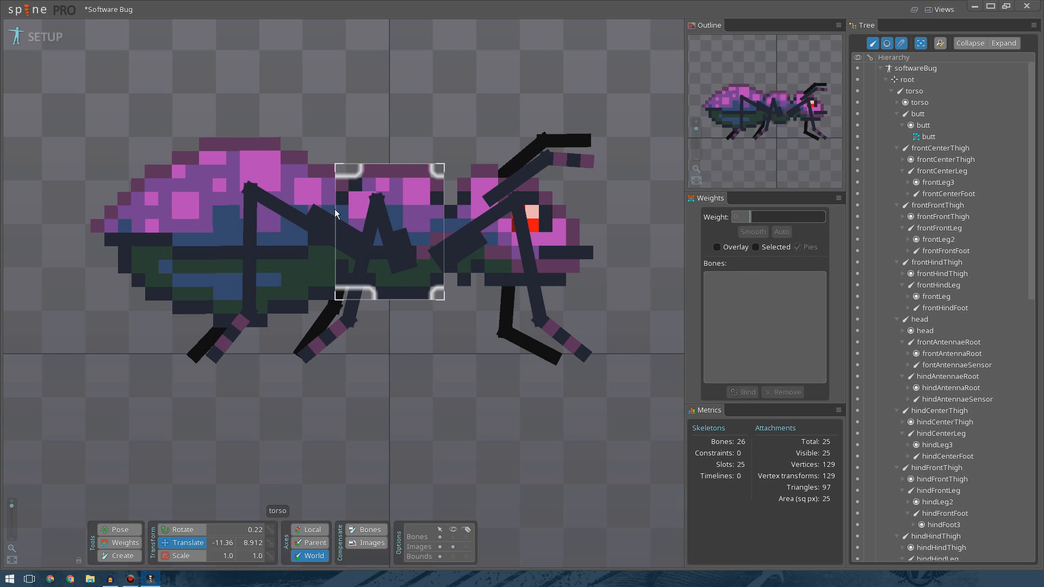
Weight the butt mesh's front vertices fully to the torso bone and the next row partially.
left_click(319, 201)
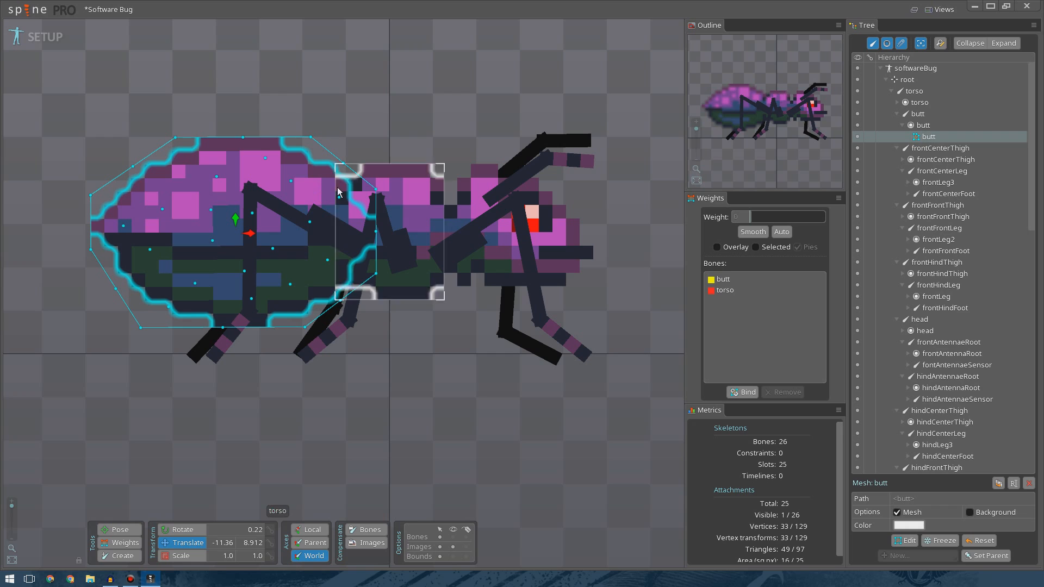
left_click(132, 543)
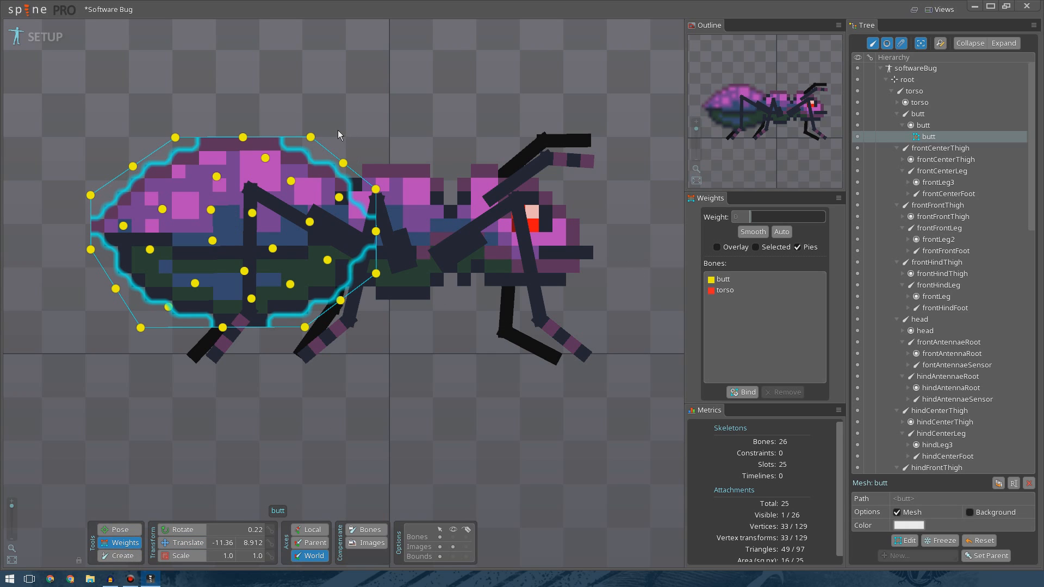
left_click_drag(338, 133, 421, 348)
left_click(725, 291)
left_click_drag(751, 216, 858, 225)
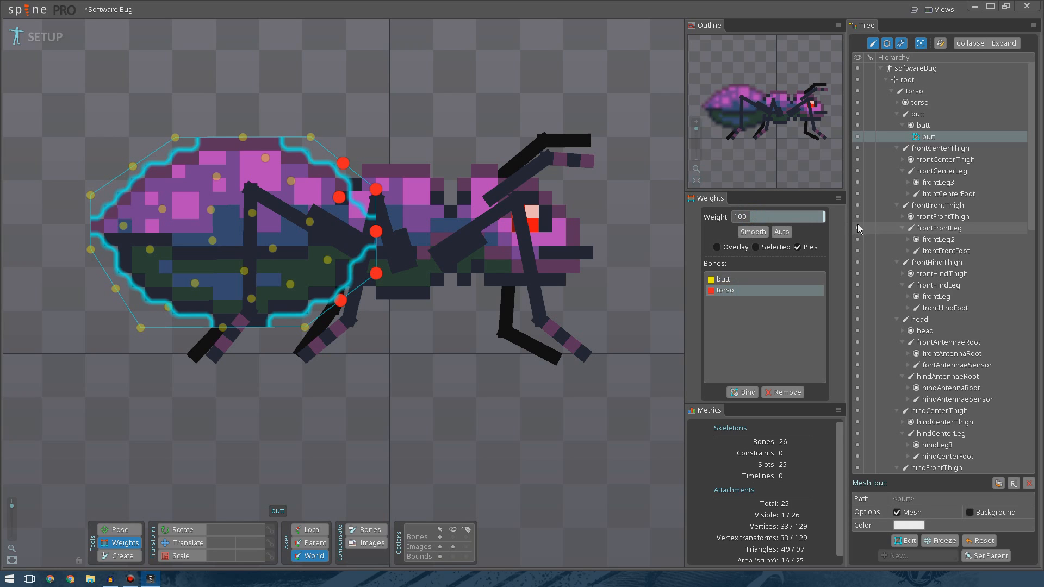
left_click(300, 101)
left_click_drag(297, 106, 389, 340)
left_click(749, 216)
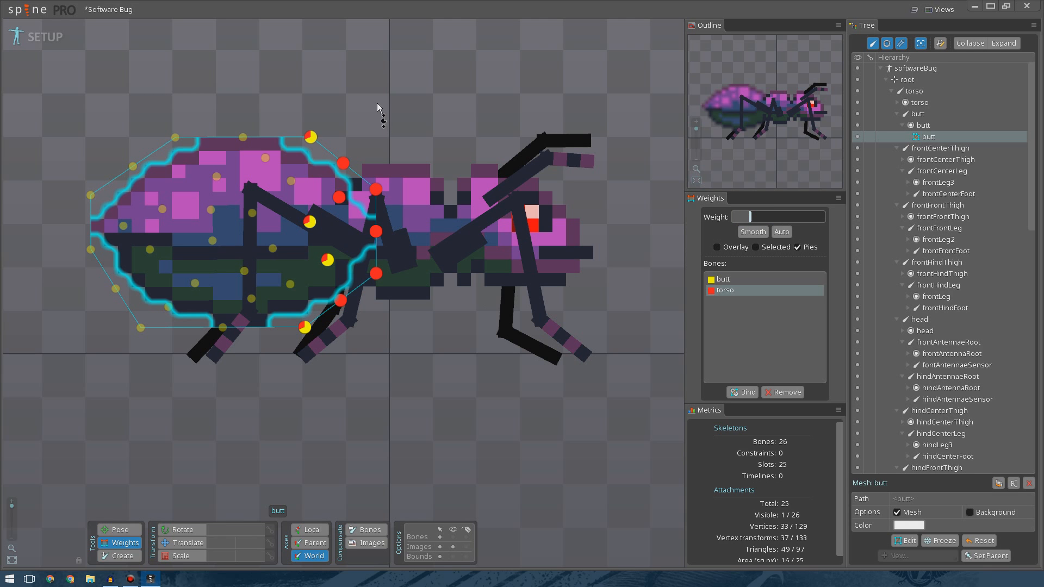
left_click(402, 93)
left_click(401, 97)
scroll(326, 327, "down", 5)
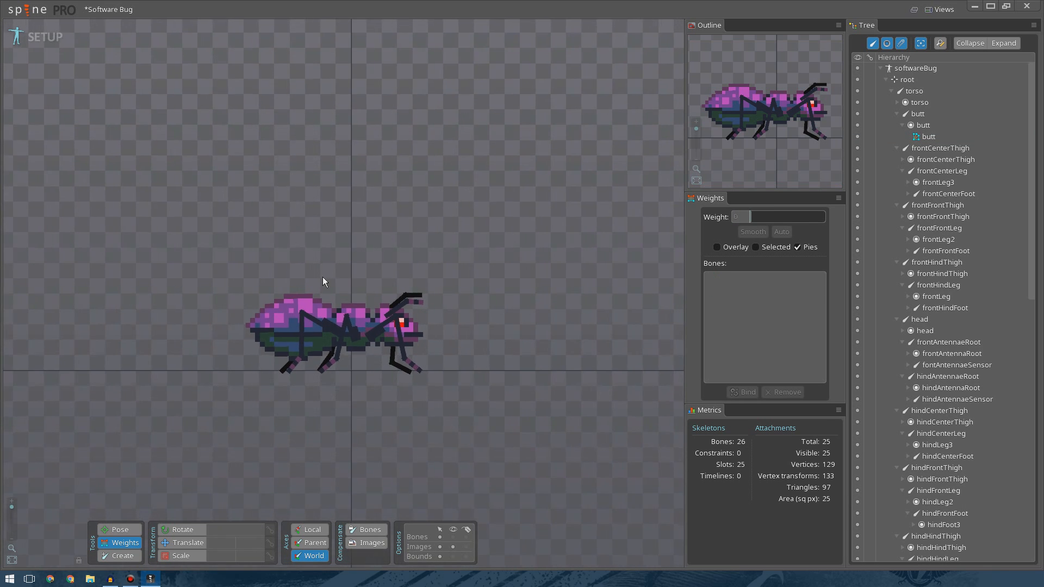
left_click_drag(368, 422, 384, 363)
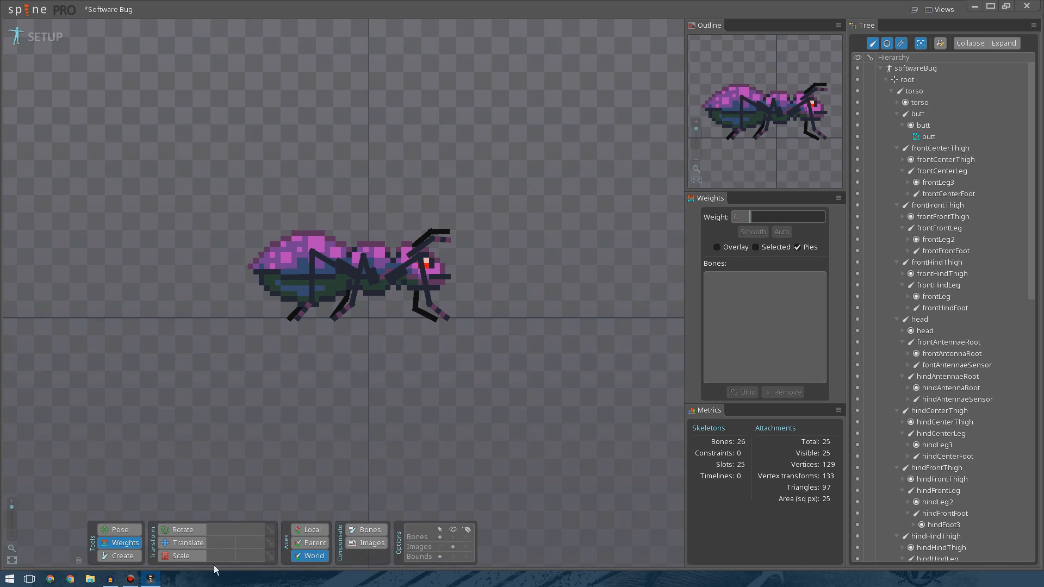
left_click(120, 530)
left_click_drag(290, 276, 255, 253)
left_click(418, 387)
scroll(417, 387, "up", 3)
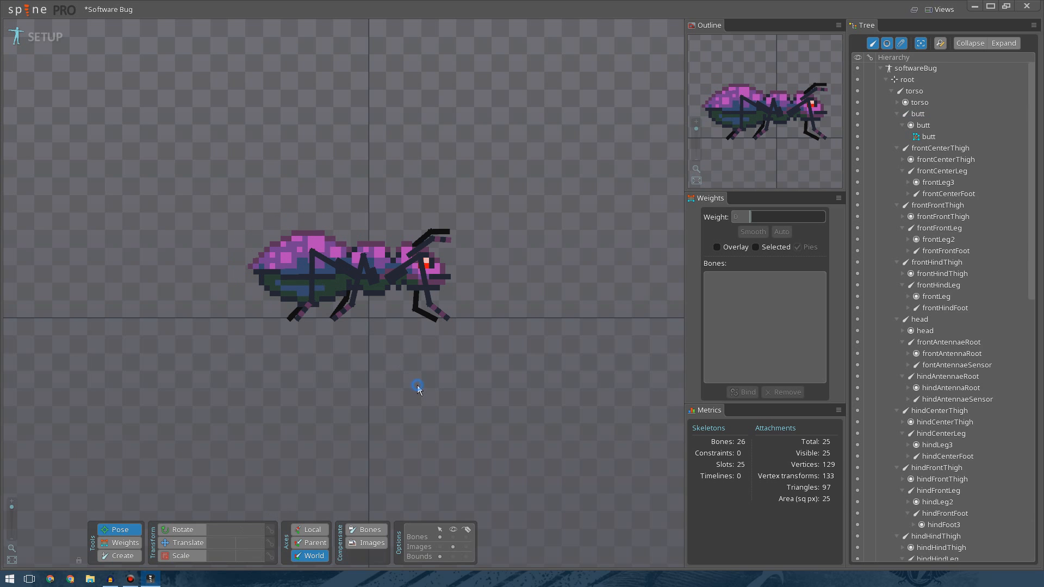
left_click(476, 298)
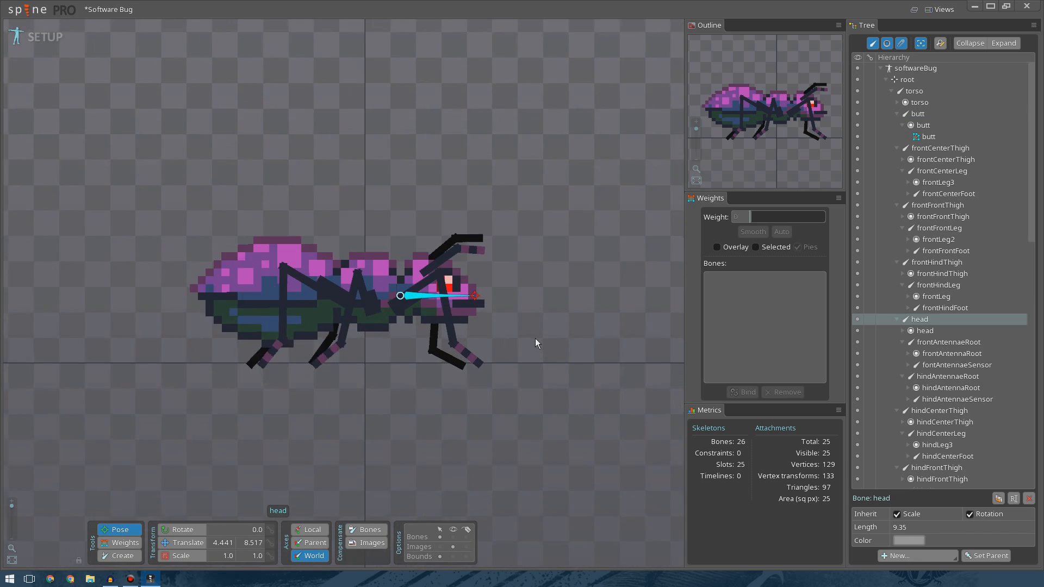
scroll(521, 326, "up", 2)
left_click_drag(441, 278, 401, 276)
key("ctrl+z")
scroll(296, 331, "down", 5)
left_click_drag(305, 326, 359, 357)
scroll(359, 356, "up", 4)
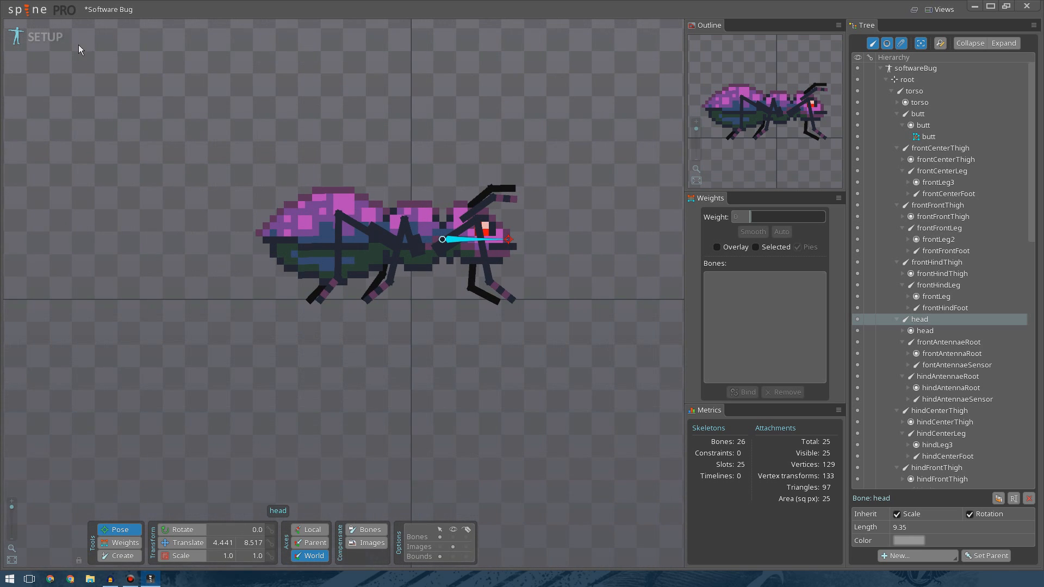
Switch to Animate mode and rename the animation to idle.
left_click(58, 41)
left_click_drag(341, 256, 356, 315)
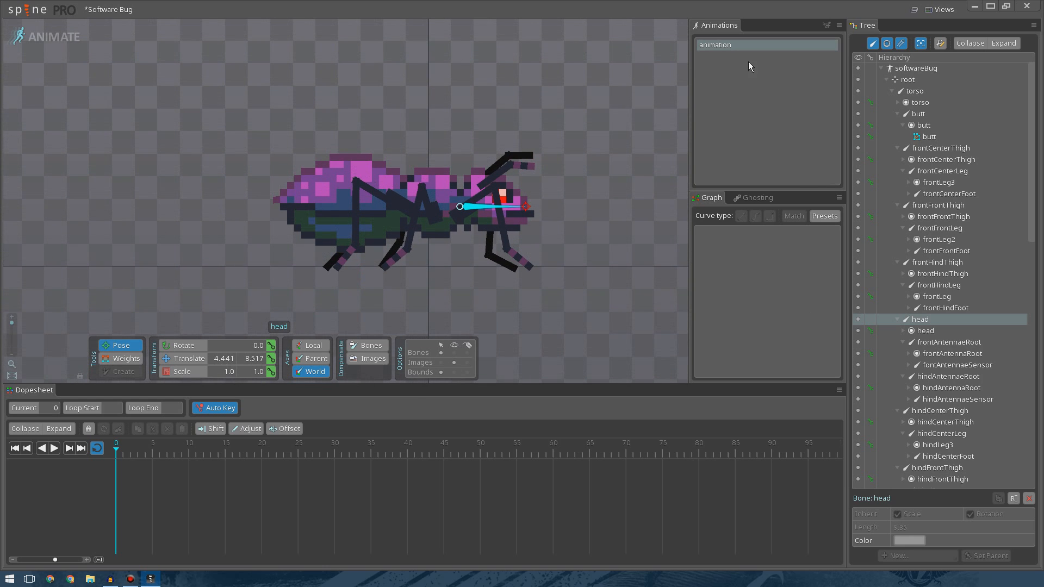
double_click(724, 46)
type("id")
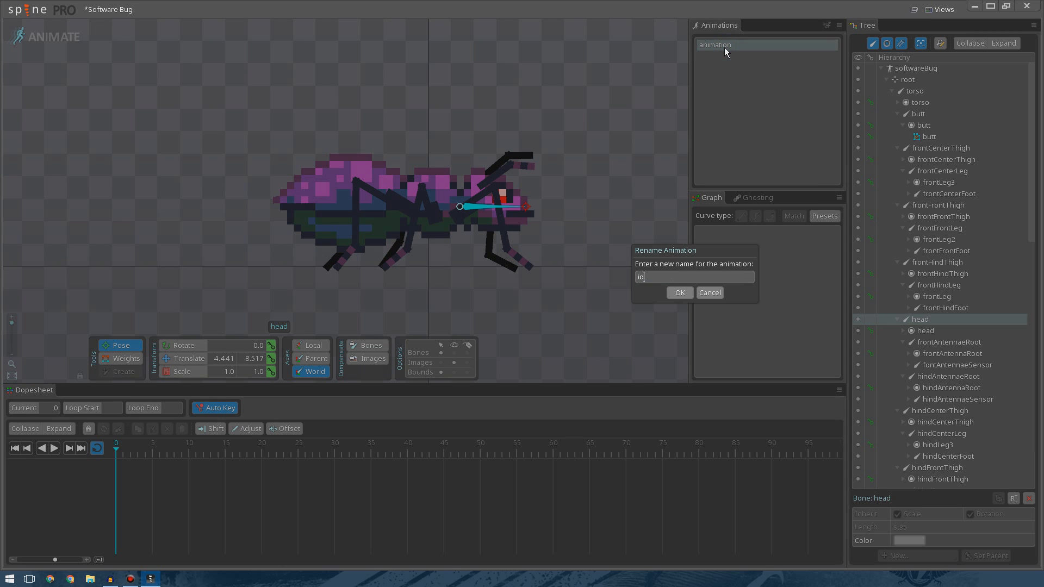
key("Return")
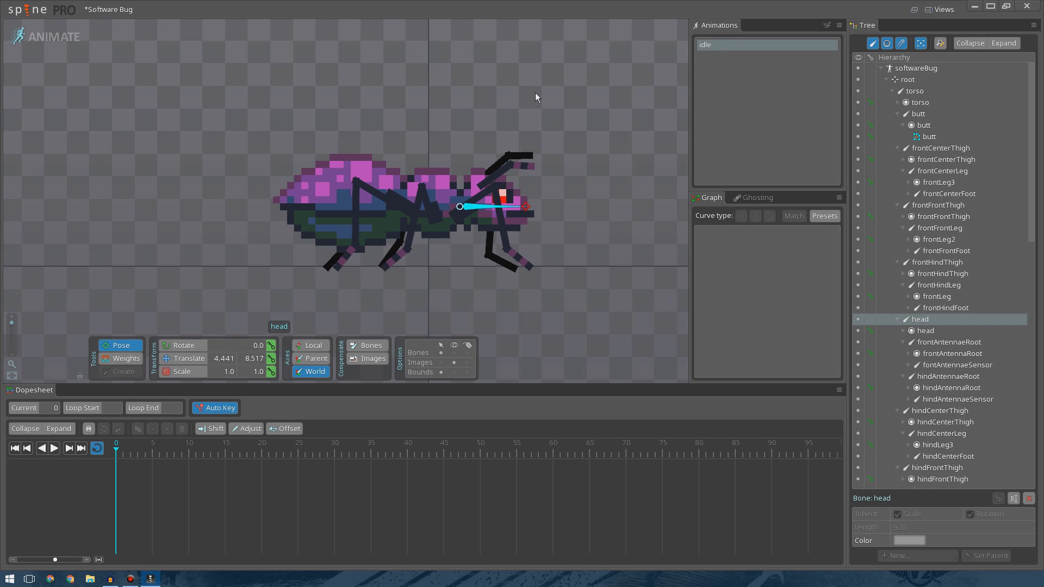
Select all 26 bones and key their rotate, translate and scale at frame 0.
scroll(527, 226, "up", 1)
scroll(544, 234, "up", 2)
left_click_drag(578, 244, 550, 241)
scroll(550, 240, "down", 3)
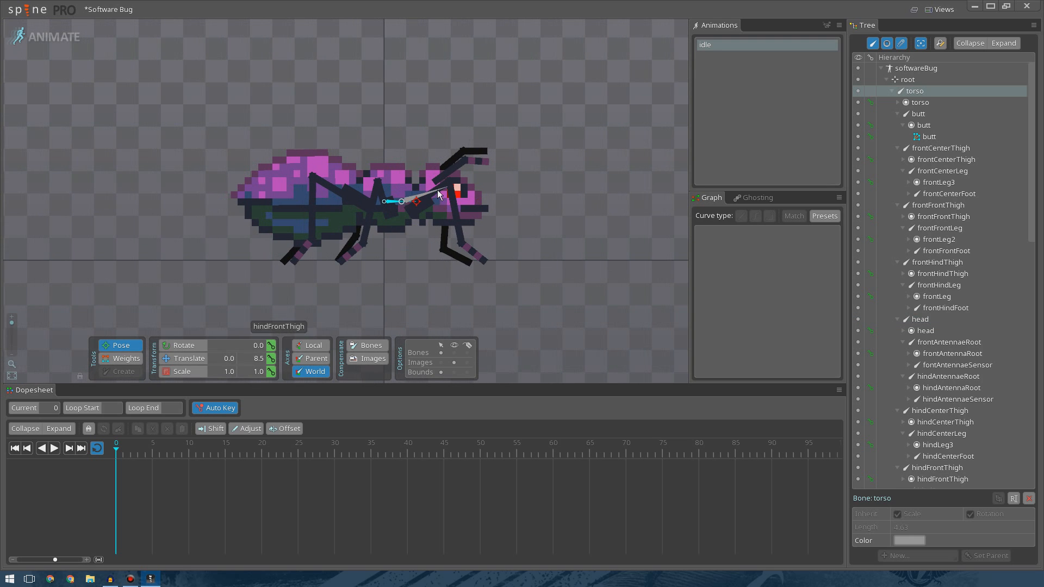
left_click_drag(174, 89, 625, 321)
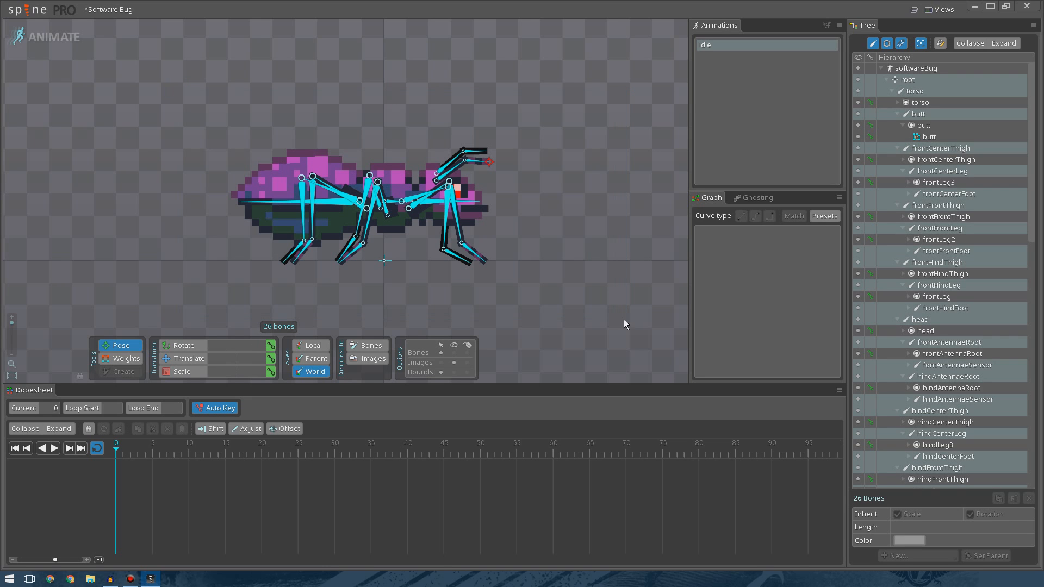
left_click(272, 346)
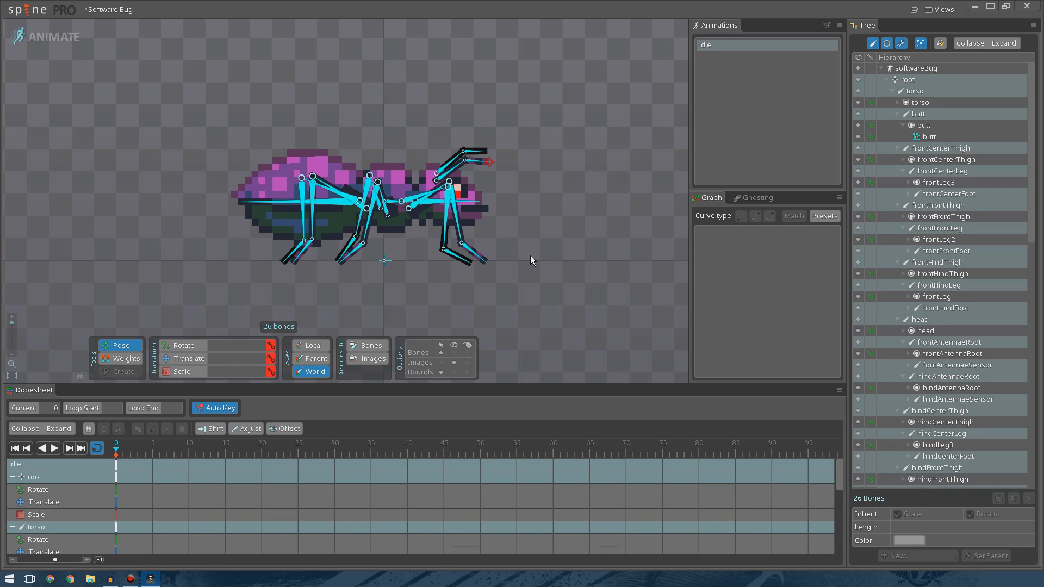
left_click(530, 256)
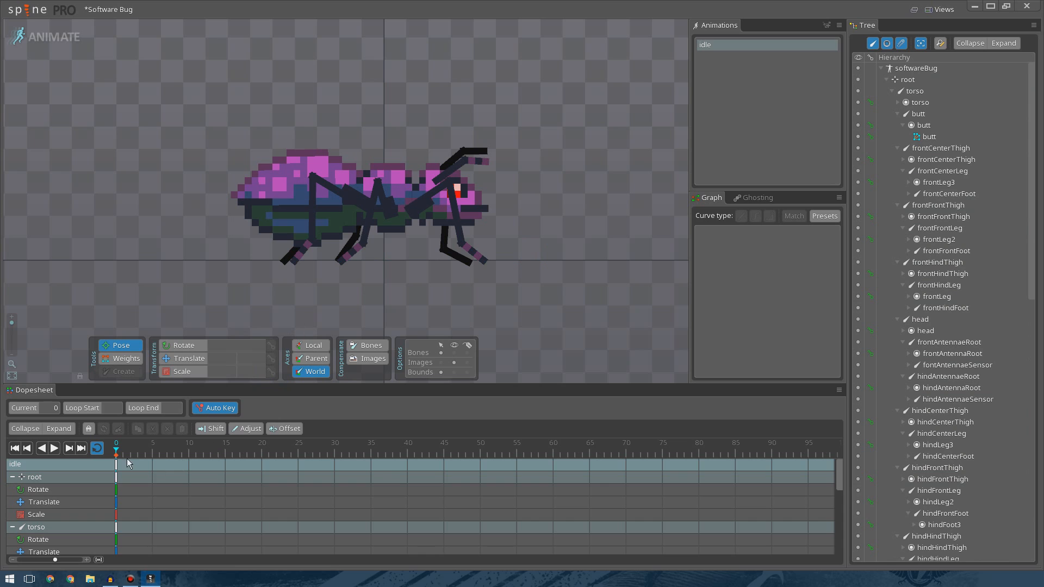
Copy the frame 0 keys of all bones and paste them at frame 40.
scroll(115, 466, "down", 4)
scroll(118, 470, "up", 5)
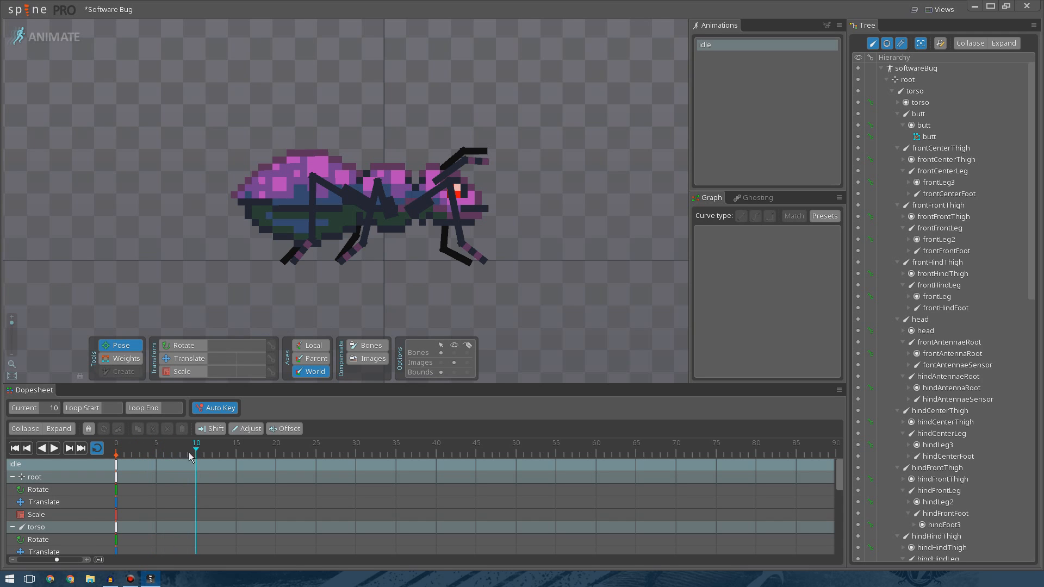
left_click(54, 451)
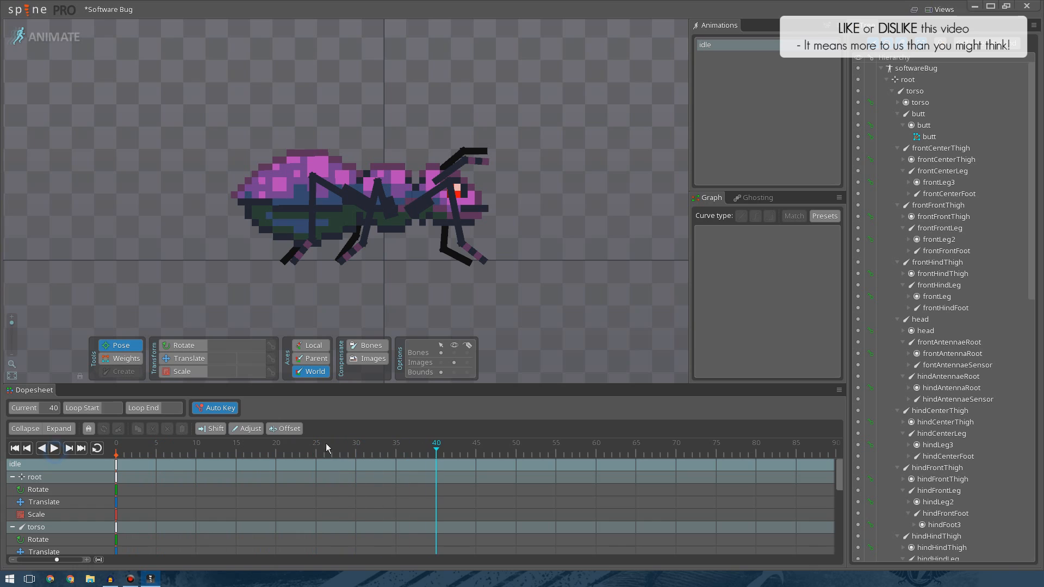
left_click(117, 465)
key("ctrl+c")
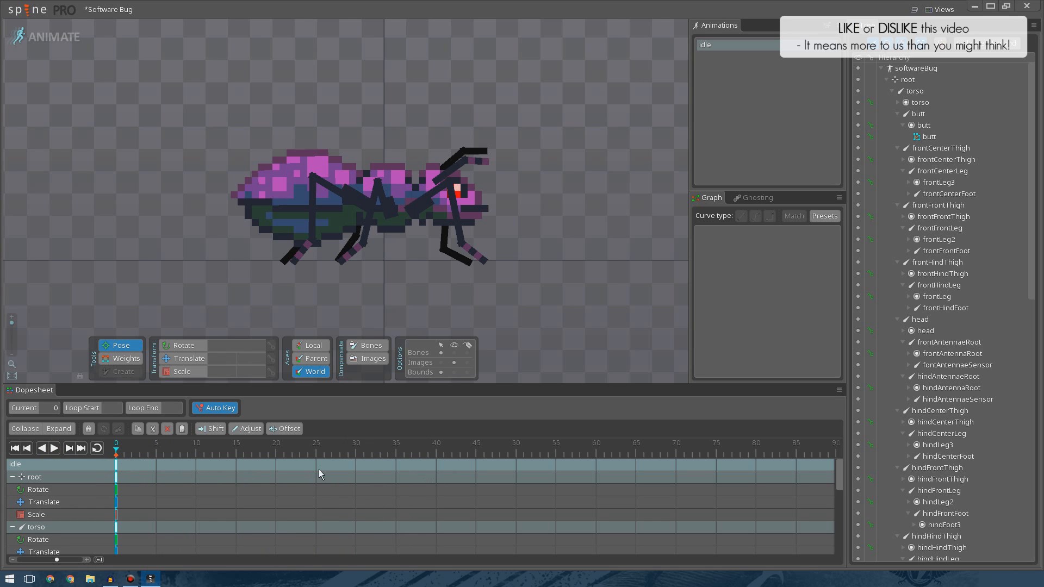
left_click_drag(367, 453, 433, 456)
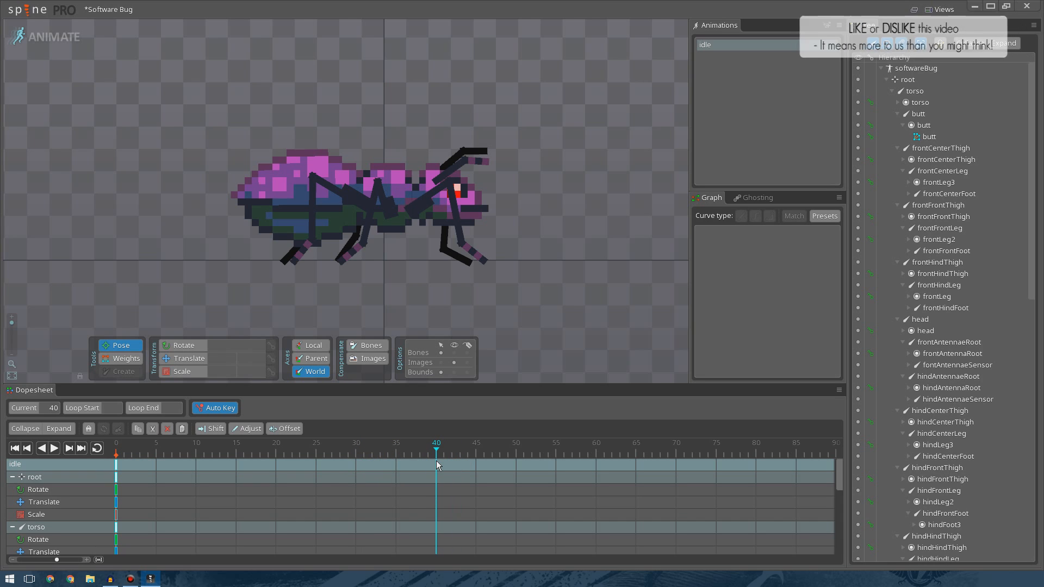
key("ctrl+v")
At frame 20, translate the torso bone slightly upward to key a raised body pose.
left_click_drag(436, 461, 276, 468)
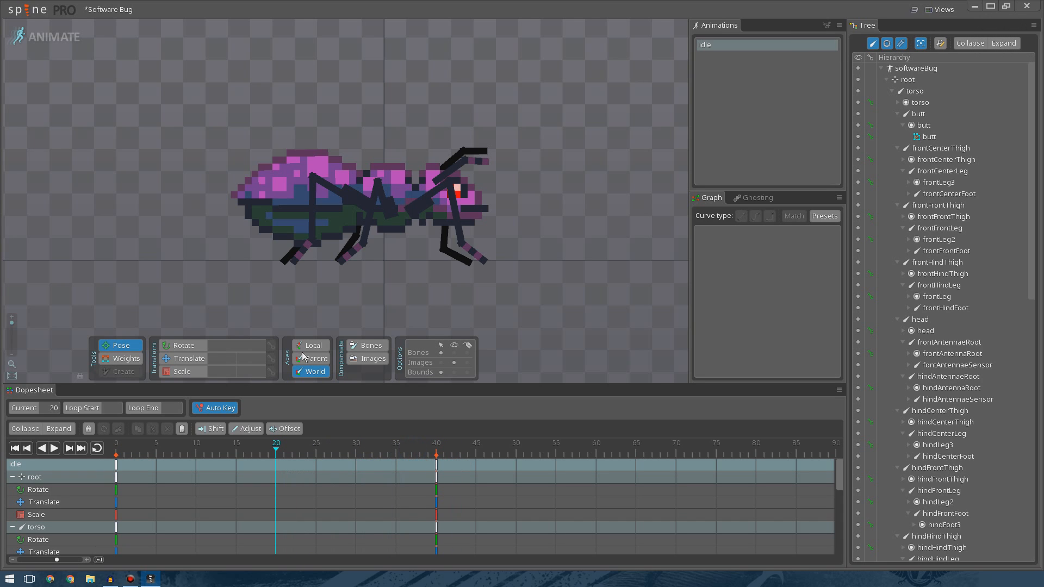
mouse_move(378, 260)
left_mouse_down()
mouse_move(410, 275)
mouse_move(402, 312)
mouse_move(390, 257)
left_mouse_up()
scroll(389, 257, "up", 3)
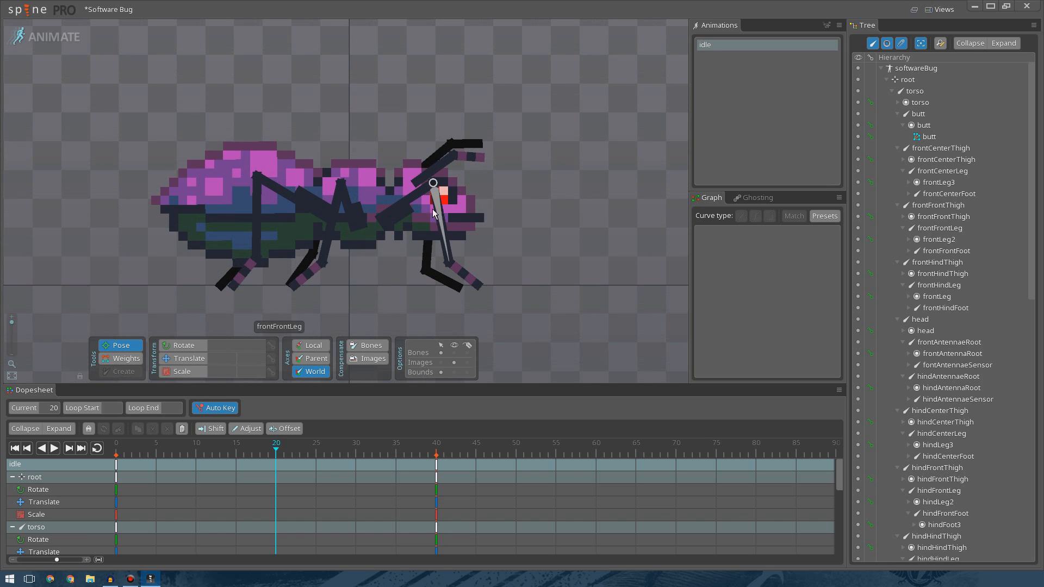
left_click(426, 209)
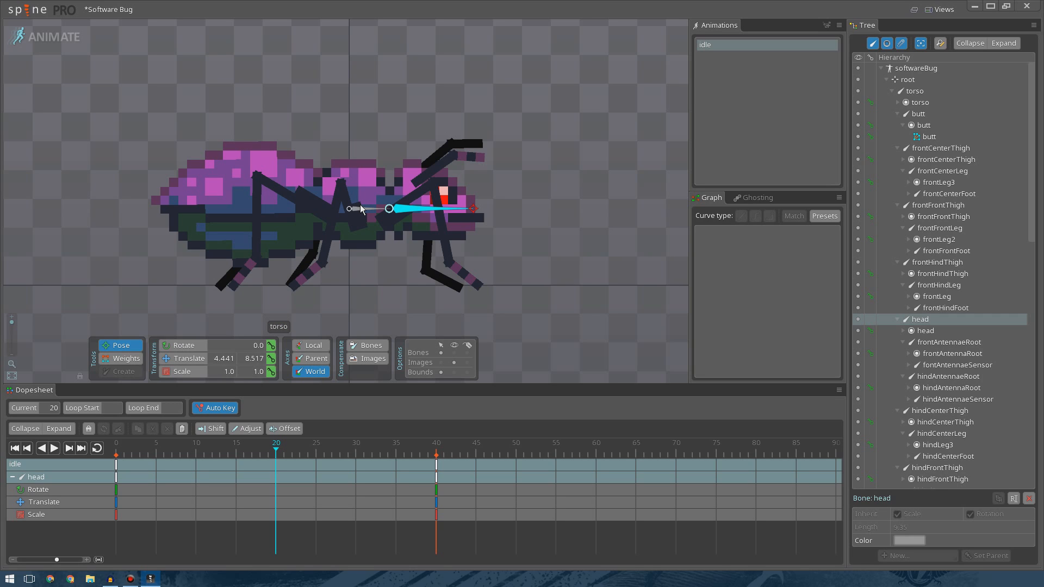
left_click(361, 210)
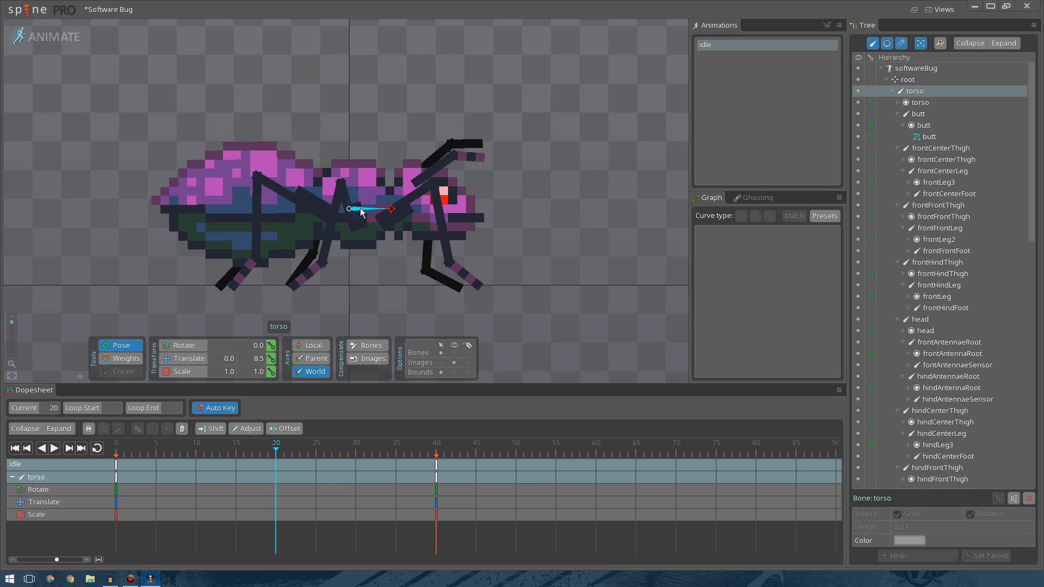
left_click(184, 358)
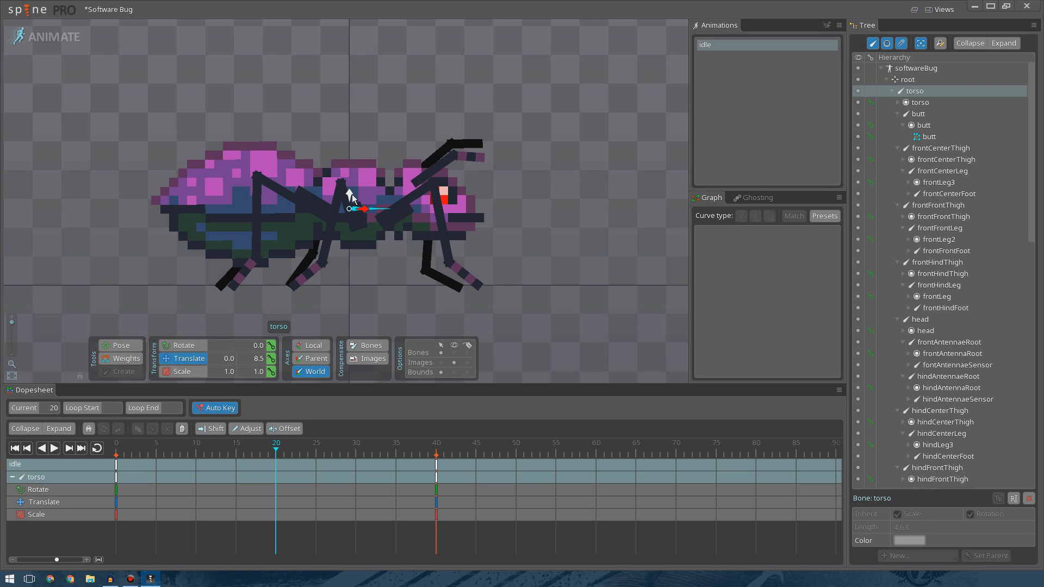
left_click_drag(351, 194, 354, 183)
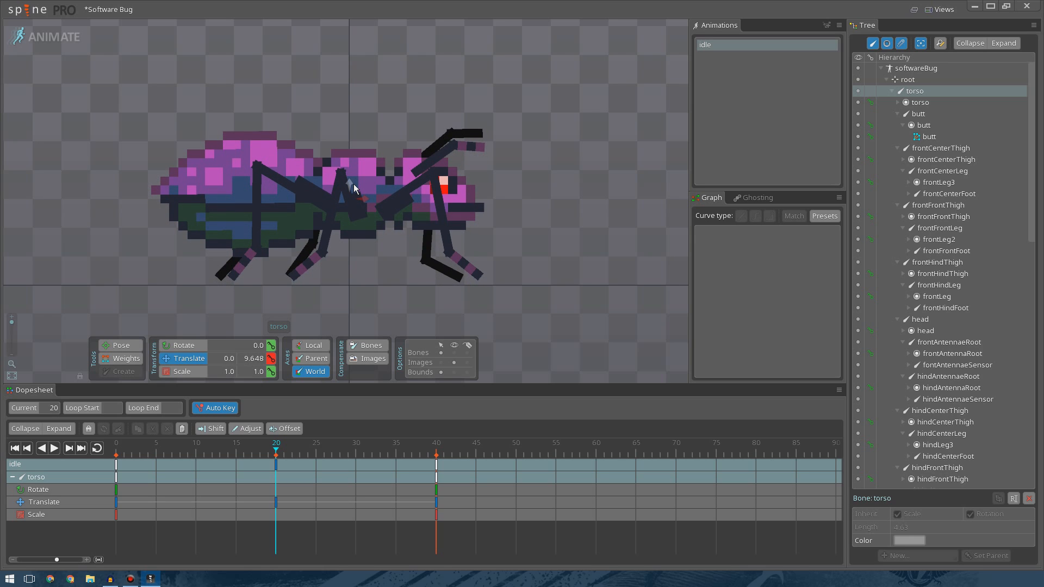
left_click(597, 298)
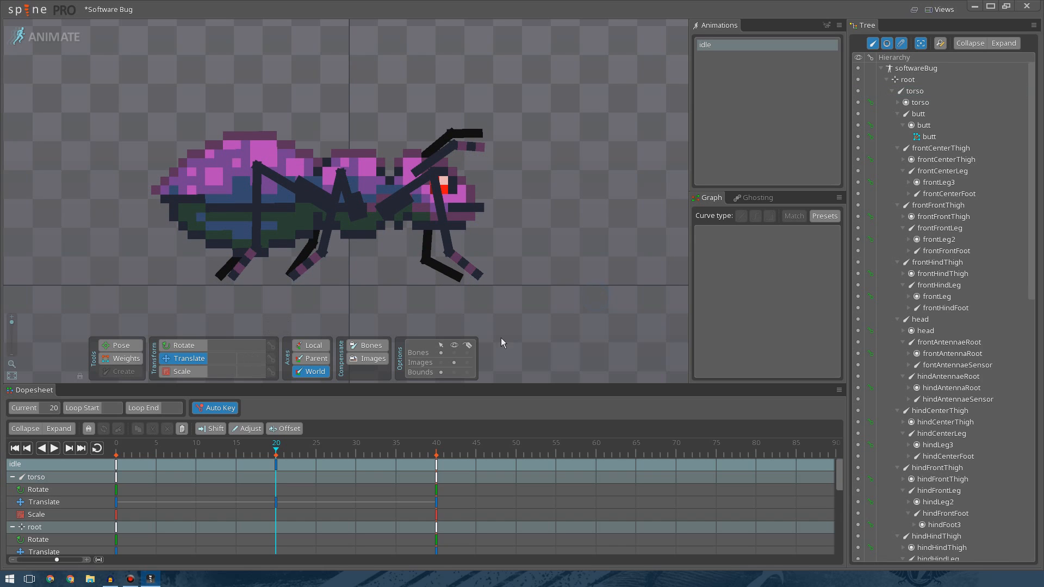
Enable ghosting of key frames before the current frame and set the ghost tint's alpha to about 134.
left_click(764, 197)
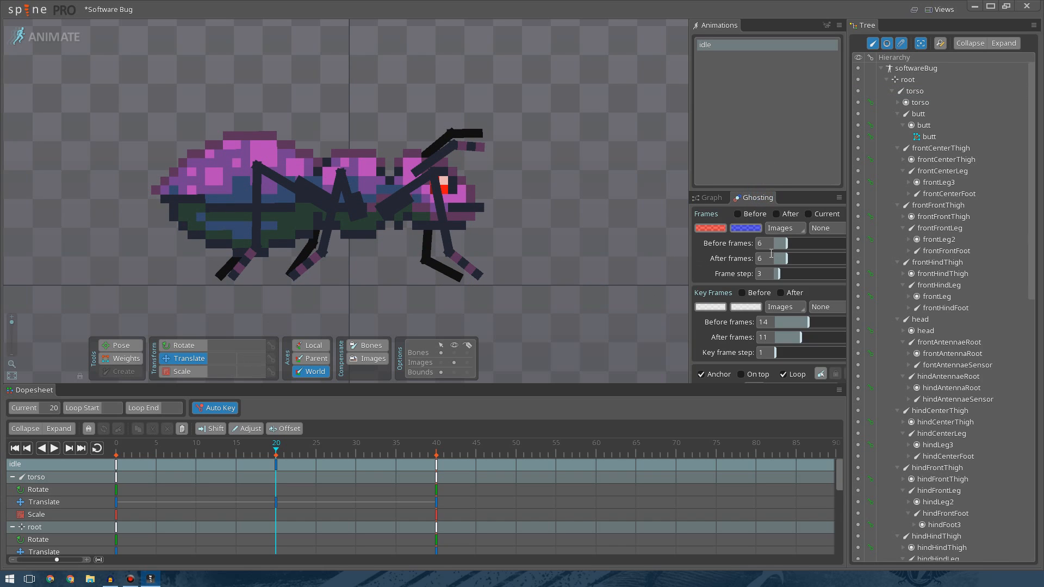
scroll(522, 163, "down", 3)
scroll(466, 210, "up", 3)
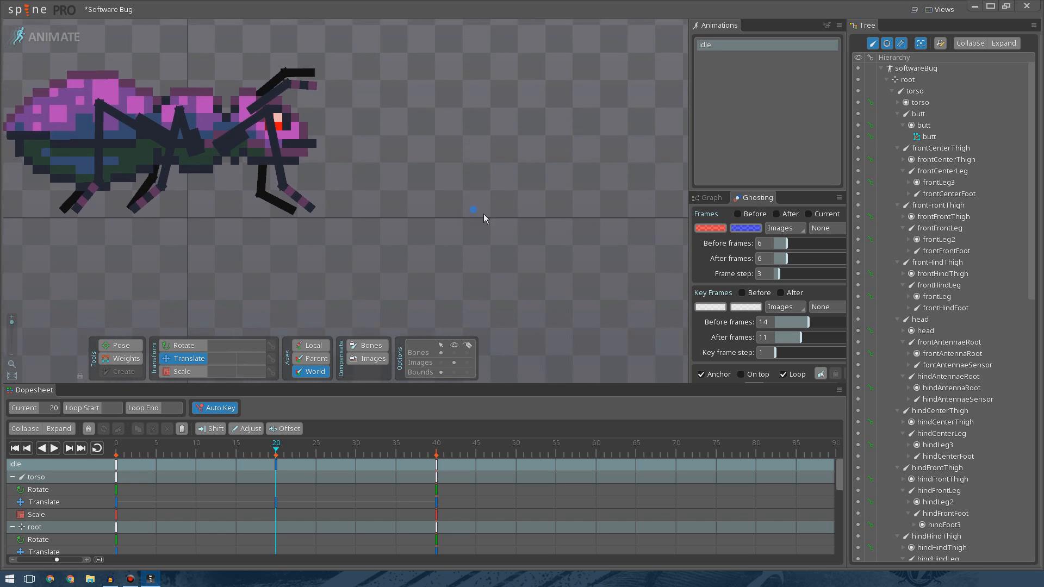
scroll(588, 244, "down", 2)
left_click(740, 293)
scroll(328, 286, "up", 3)
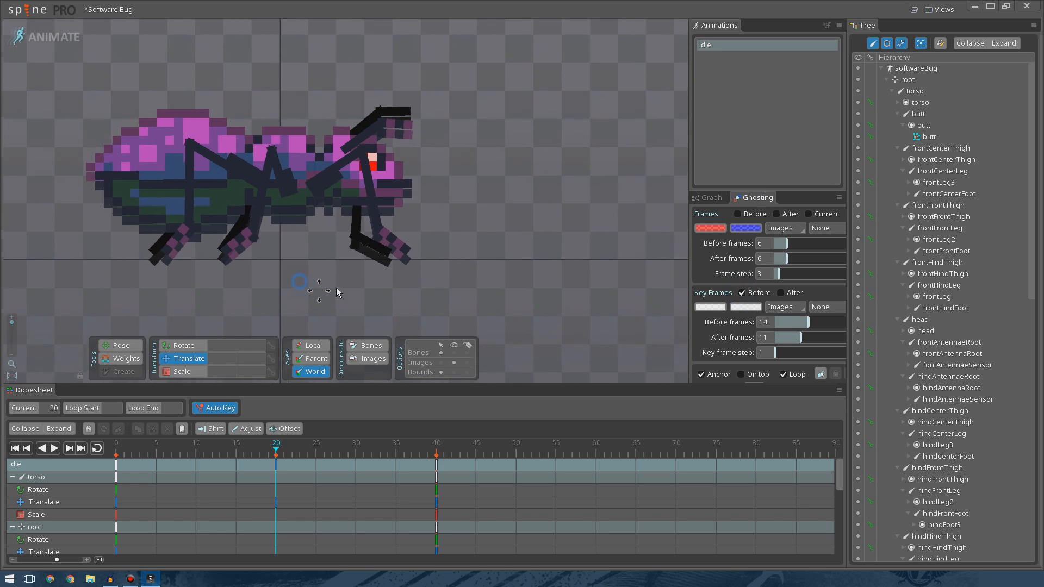
left_click_drag(441, 288, 435, 299)
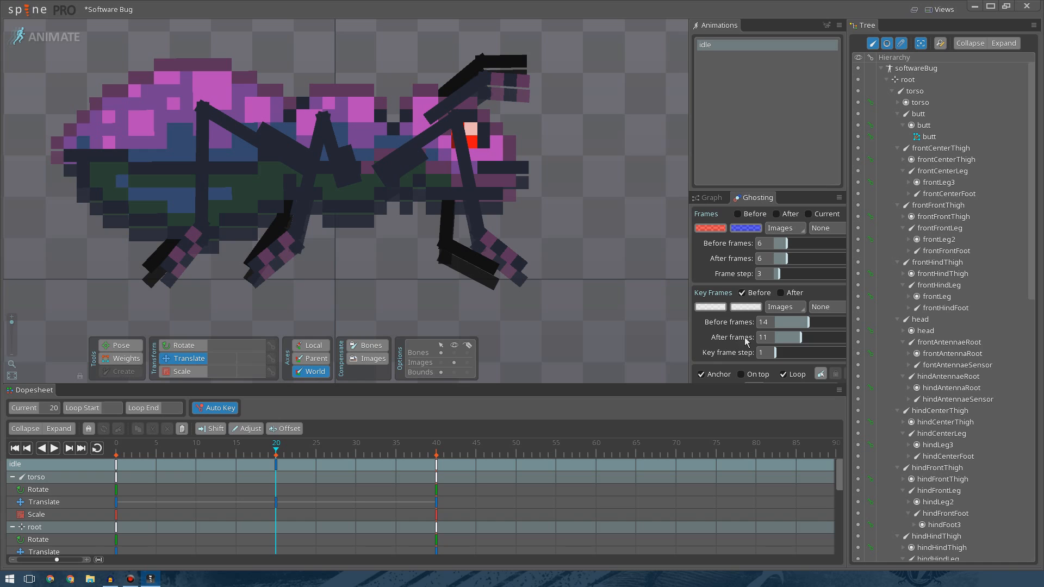
left_click(714, 307)
left_click_drag(563, 247, 563, 267)
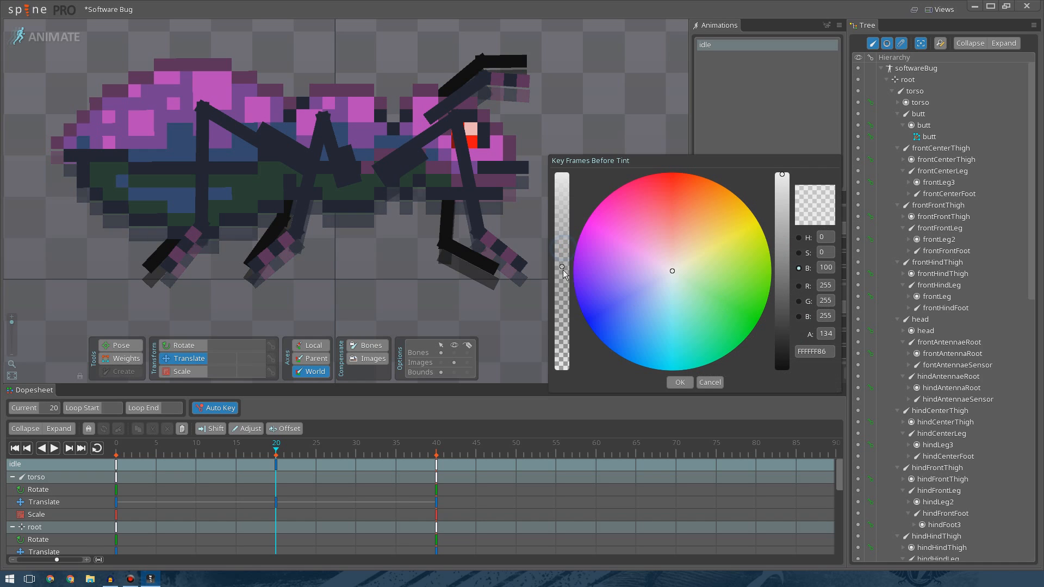
left_click(673, 379)
Rotate the front center thigh bone at frame 20.
scroll(368, 272, "up", 1)
left_click_drag(368, 273, 397, 291)
left_click(367, 193)
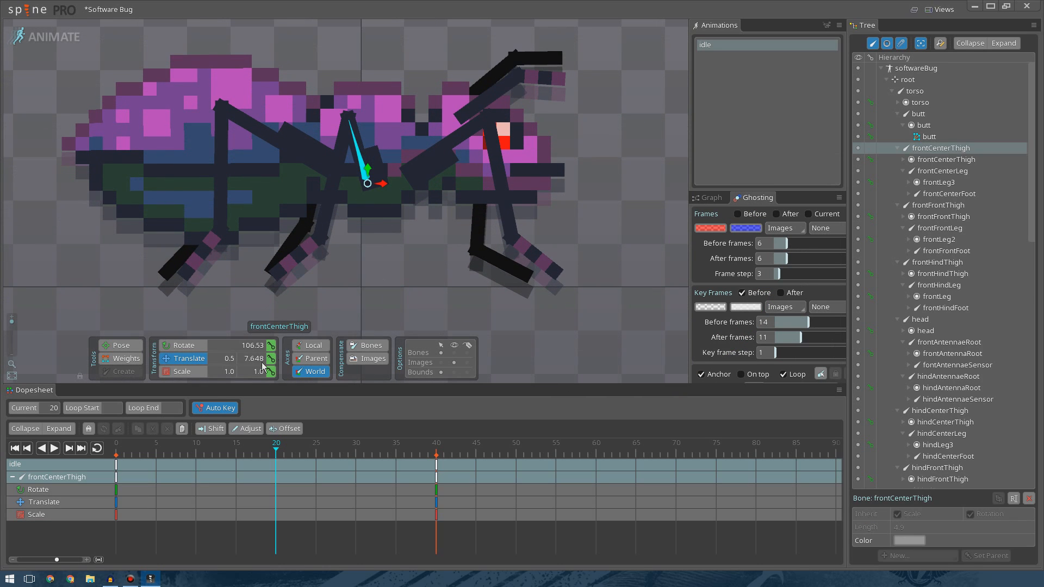
left_click(183, 345)
left_click_drag(422, 251, 367, 253)
Rotate the front center leg and foot bones to keep the front center foot planted.
left_click(339, 220)
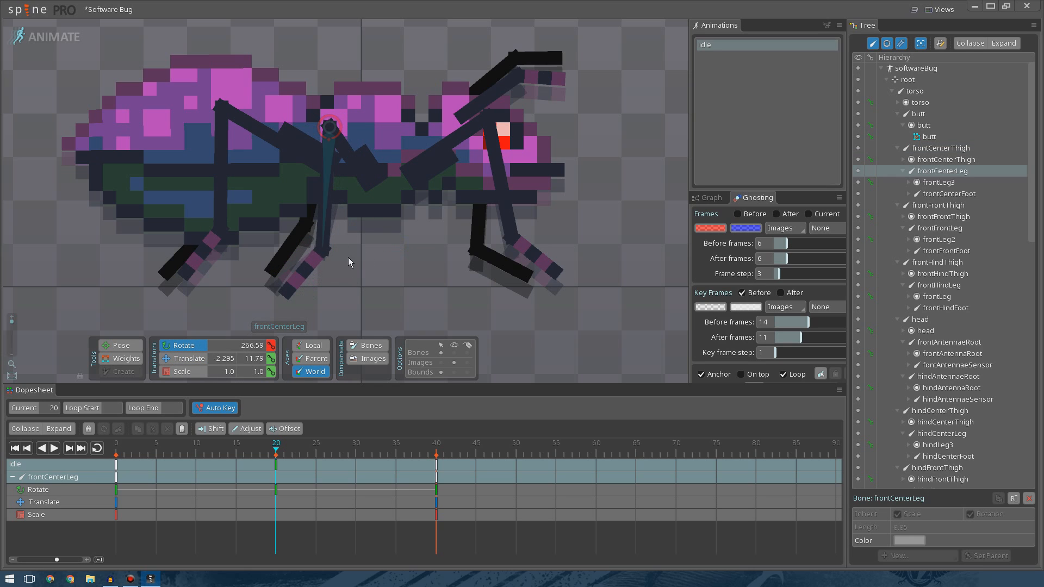
left_click(301, 271)
left_click_drag(347, 296, 340, 299)
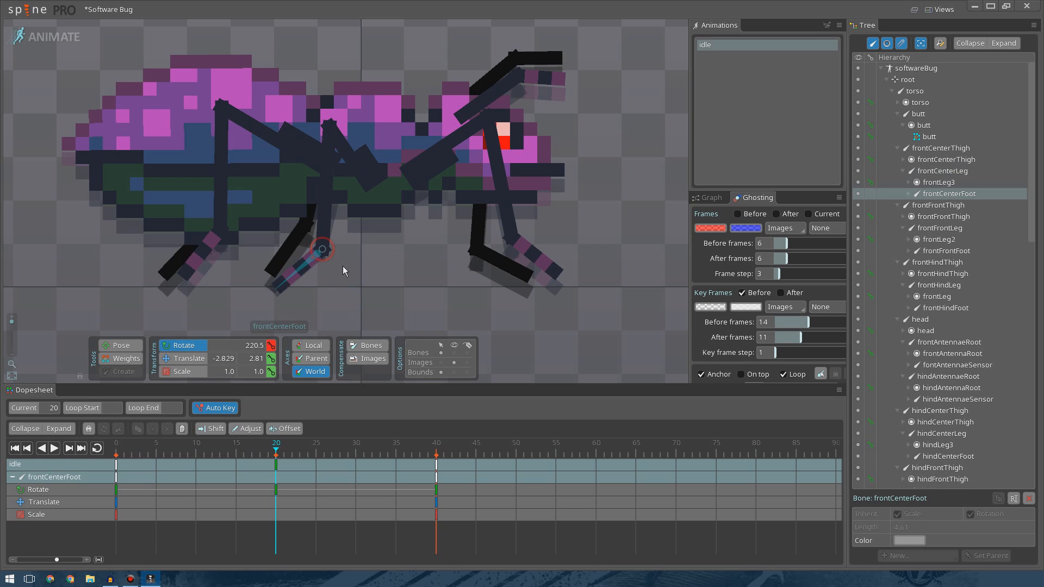
left_click(326, 228)
left_click_drag(364, 262, 358, 263)
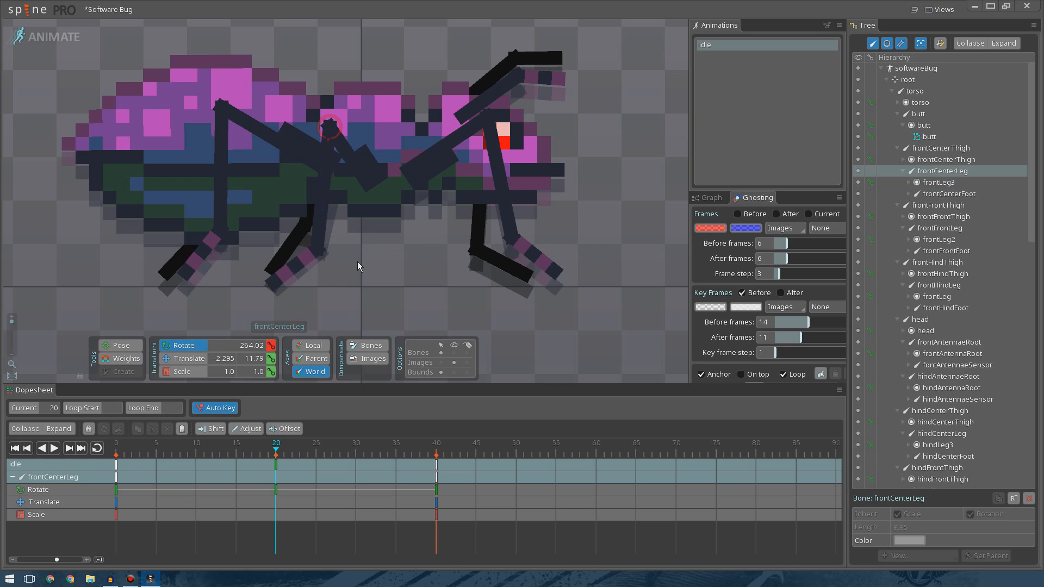
left_click(296, 264)
left_click_drag(321, 292, 325, 292)
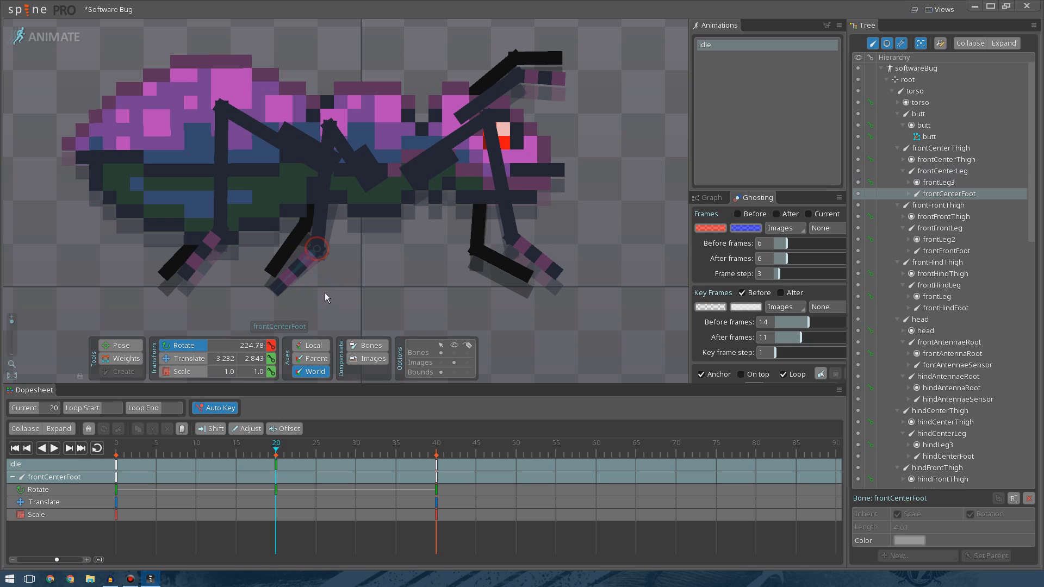
Rotate the hind center thigh bone at frame 20.
left_click(311, 206)
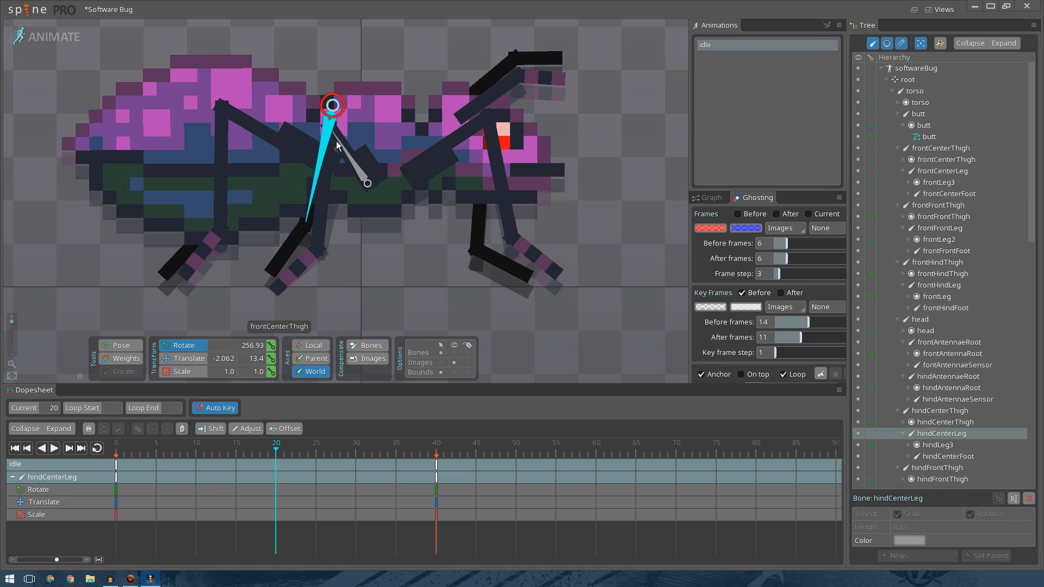
left_click(359, 168)
left_click_drag(403, 240, 407, 223)
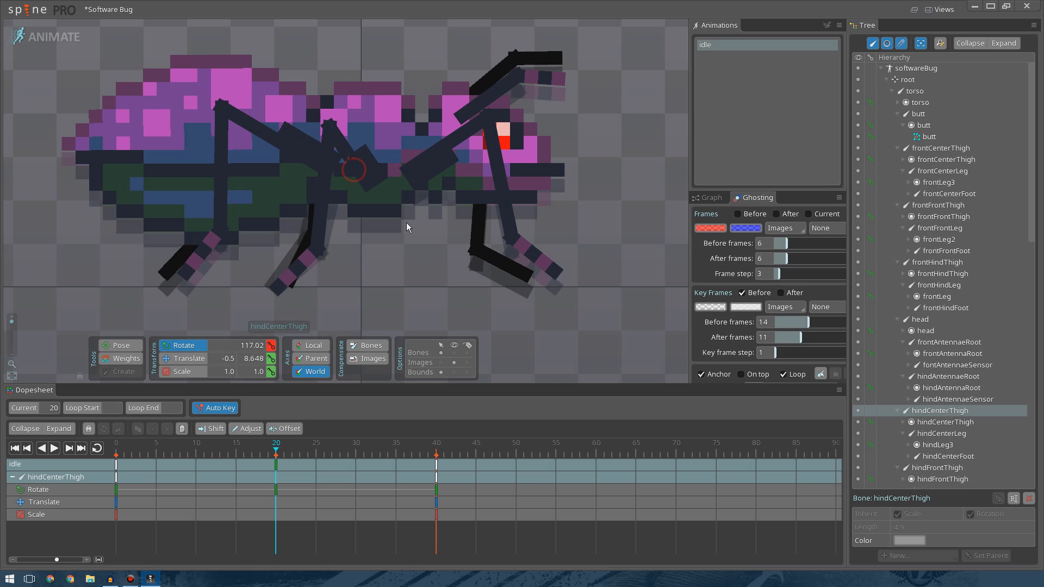
Rotate the hind center leg bone to adjust the hind center leg's pose.
left_click(333, 156)
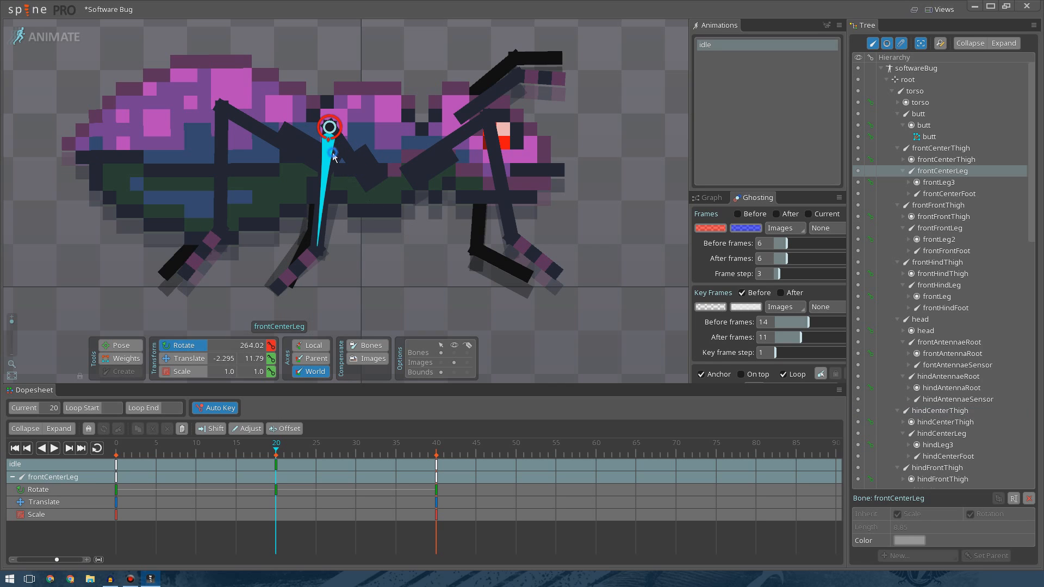
left_click(372, 259)
left_click(314, 211)
left_click_drag(383, 263, 399, 246)
left_click(334, 130)
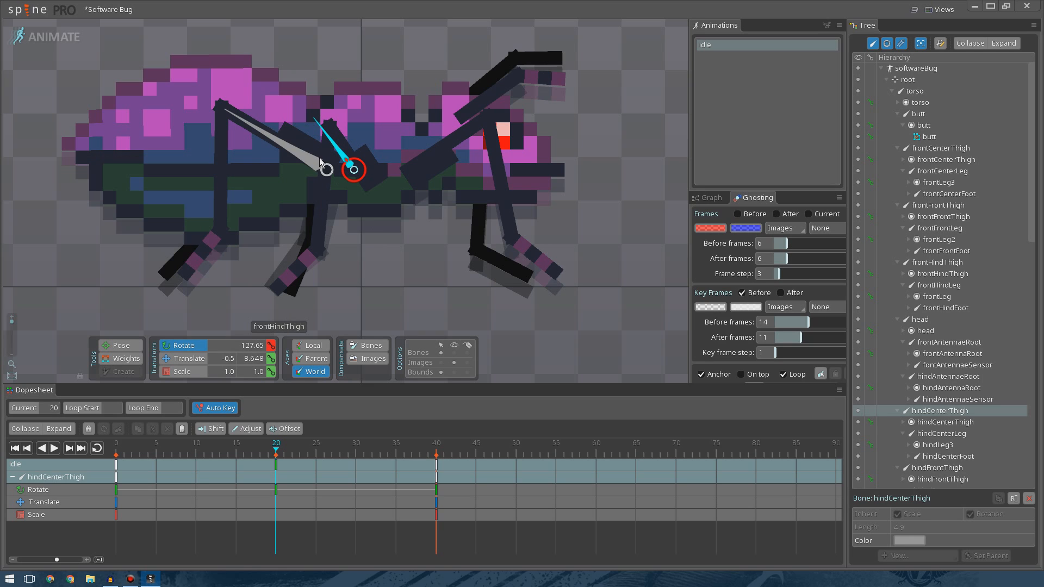
left_click_drag(321, 146, 351, 272)
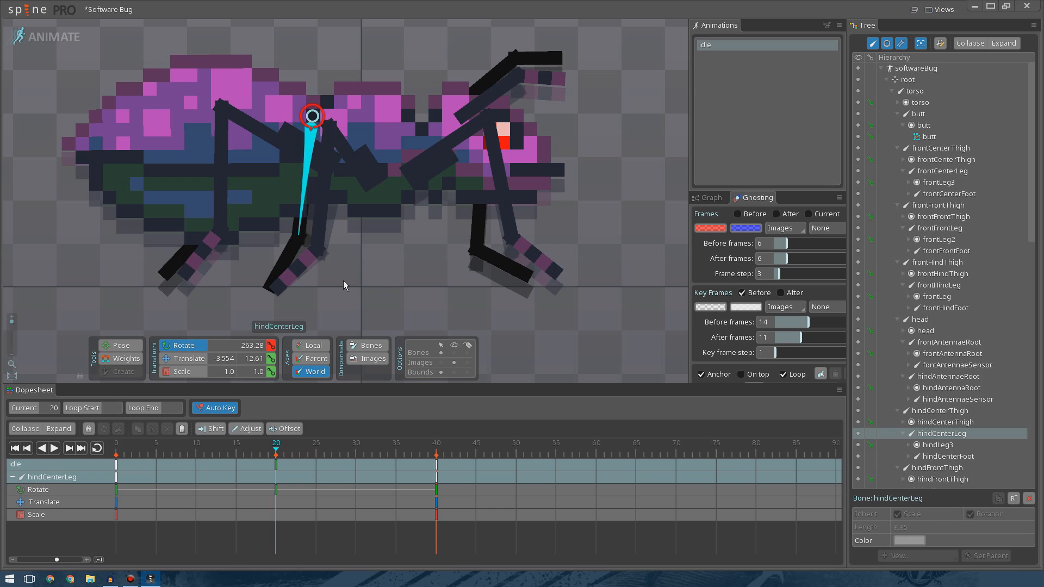
Rotate the front hind thigh and front hind leg bones at frame 20.
left_click(344, 281)
mouse_move(260, 451)
left_mouse_down()
mouse_move(193, 451)
mouse_move(273, 451)
mouse_move(192, 451)
mouse_move(278, 451)
left_mouse_up()
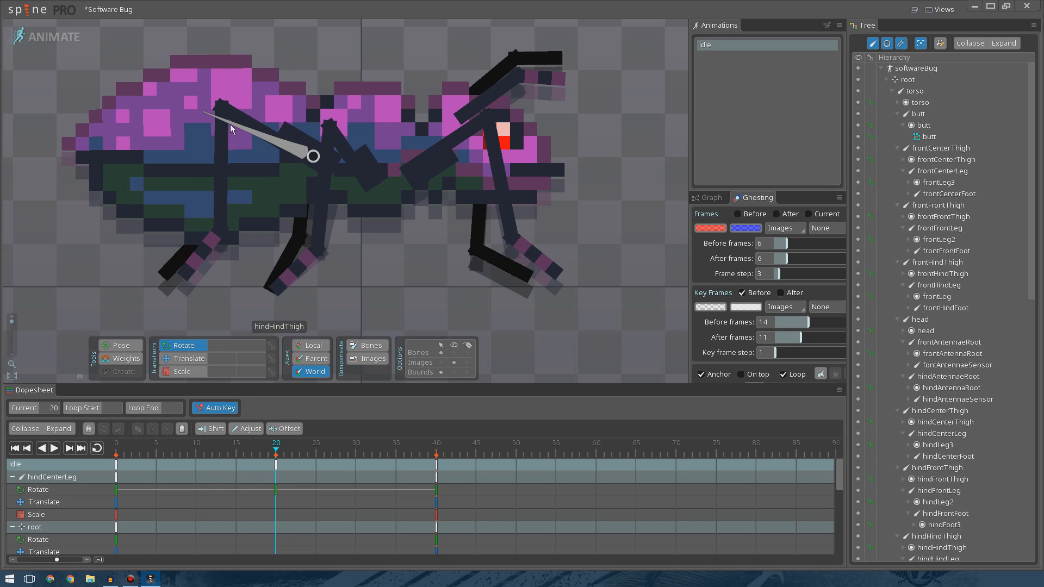
left_click(288, 150)
left_click_drag(419, 288, 442, 266)
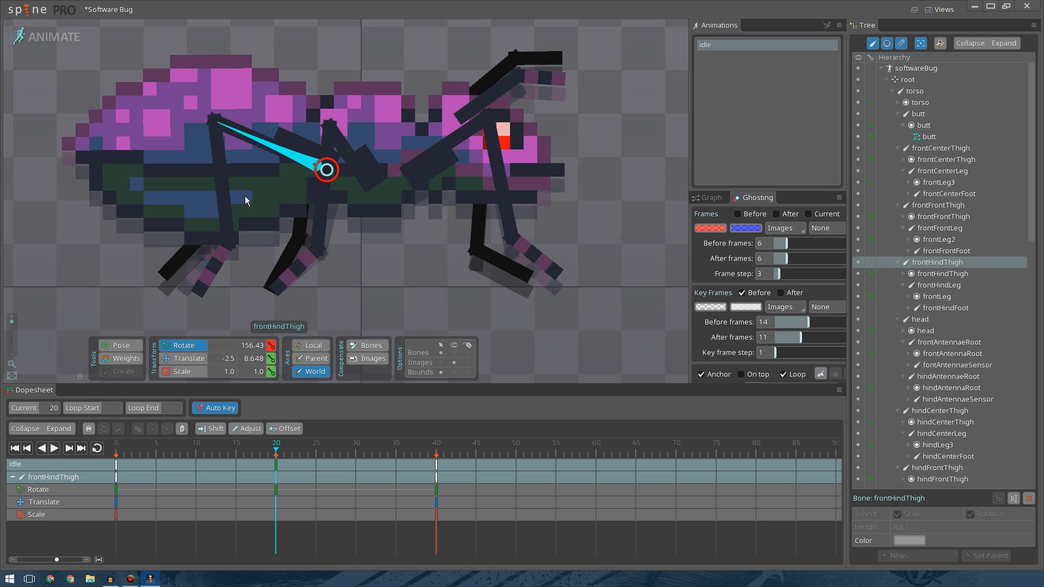
left_click(228, 207)
left_click_drag(242, 275, 237, 277)
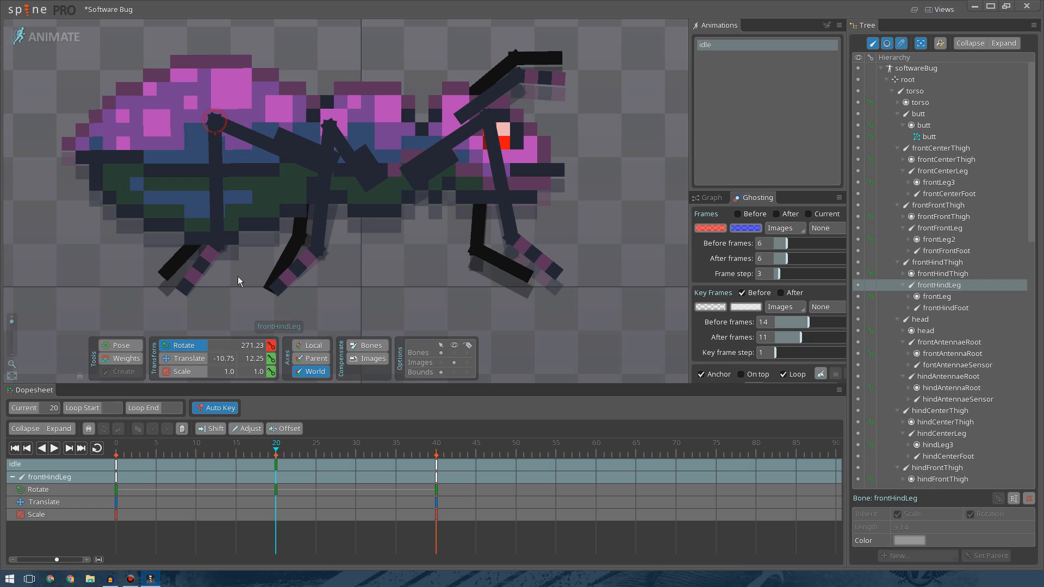
Rotate the hind hind thigh, leg and foot bones at frame 20 to pose the rear leg.
left_click(234, 127)
mouse_move(408, 284)
left_mouse_down()
mouse_move(396, 274)
mouse_move(474, 259)
mouse_move(361, 226)
mouse_move(375, 226)
left_mouse_up()
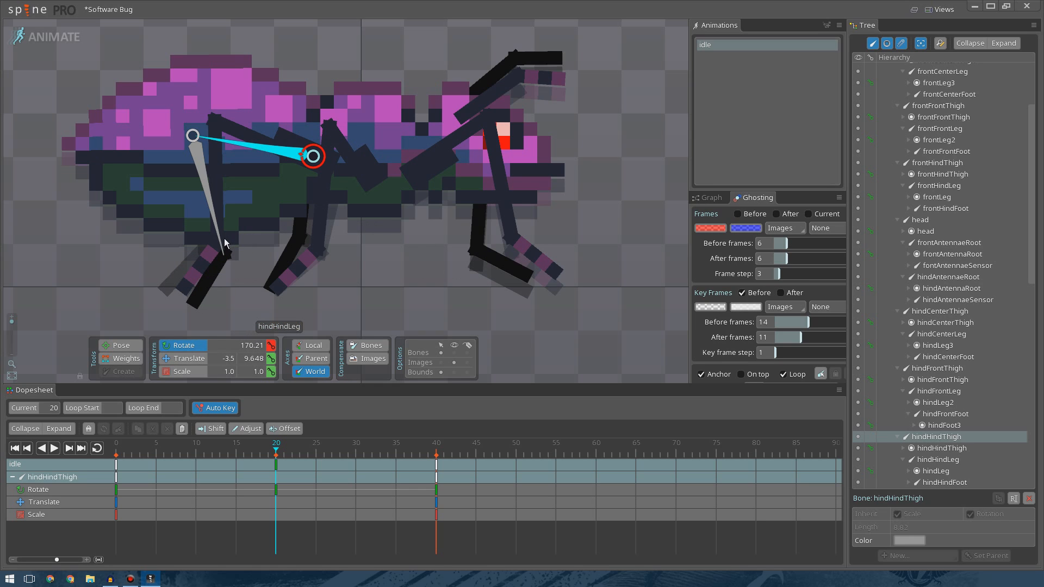
left_click(221, 241)
left_click_drag(241, 250, 229, 247)
mouse_move(176, 303)
left_mouse_down()
mouse_move(201, 315)
mouse_move(189, 292)
left_mouse_up()
left_click_drag(209, 245, 235, 260)
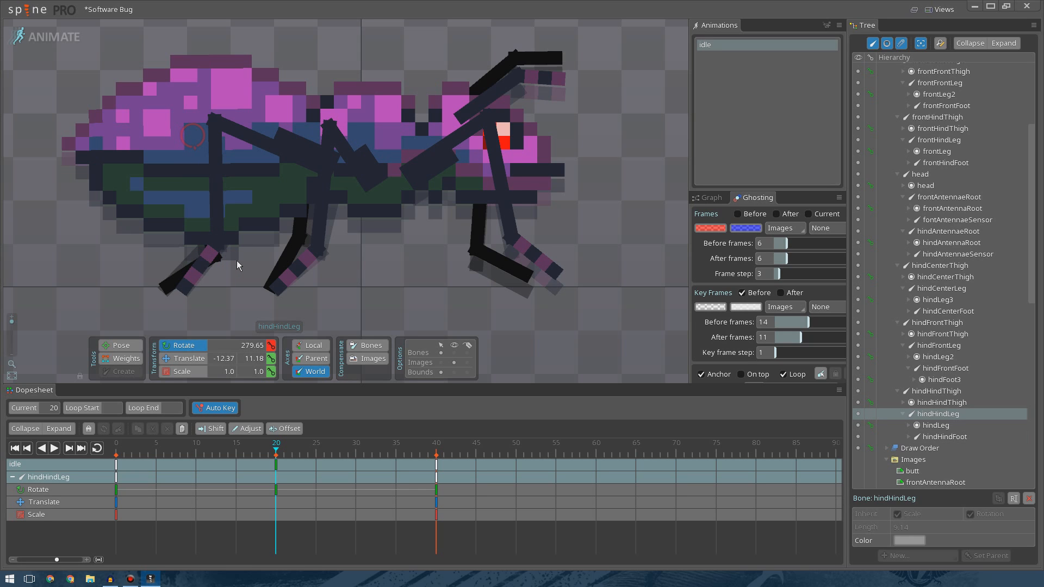
left_click(176, 308)
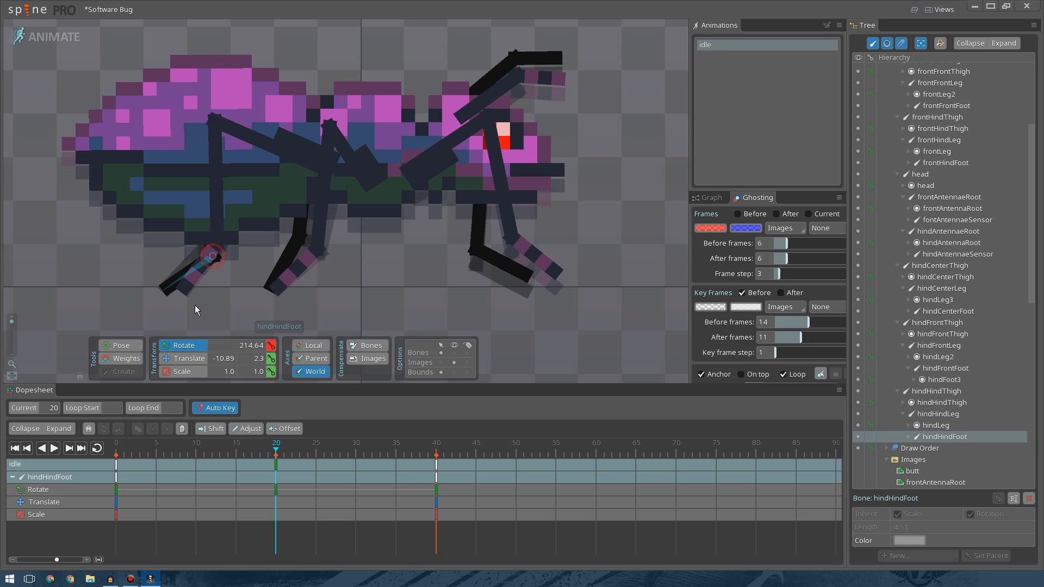
left_click(197, 310)
mouse_move(276, 444)
left_mouse_down()
mouse_move(166, 447)
mouse_move(369, 439)
mouse_move(280, 441)
left_mouse_up()
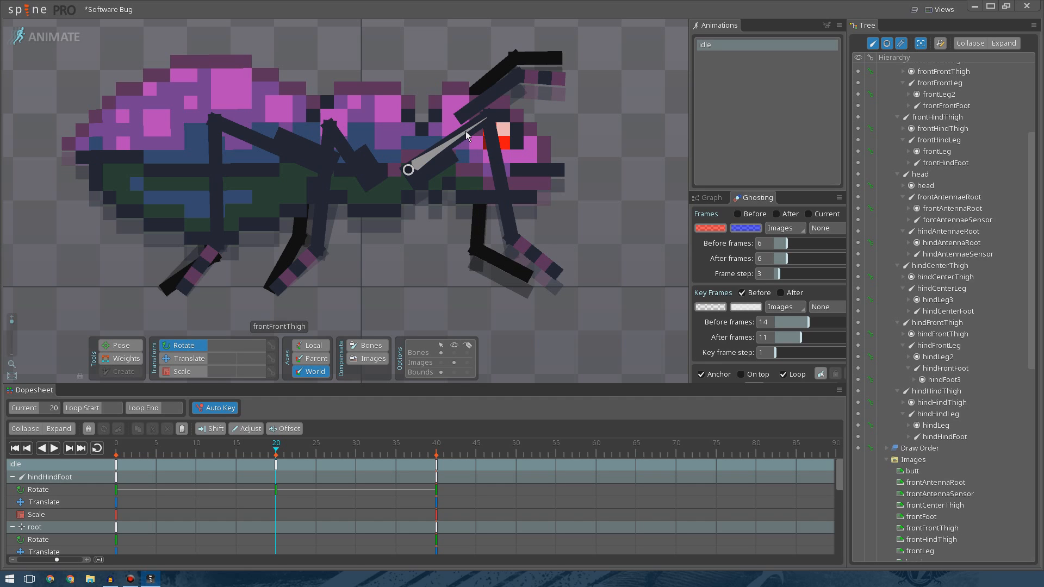
Rotate the front front thigh and leg bones at frame 20.
left_click(466, 132)
left_click_drag(578, 187, 576, 204)
left_click_drag(492, 224, 579, 210)
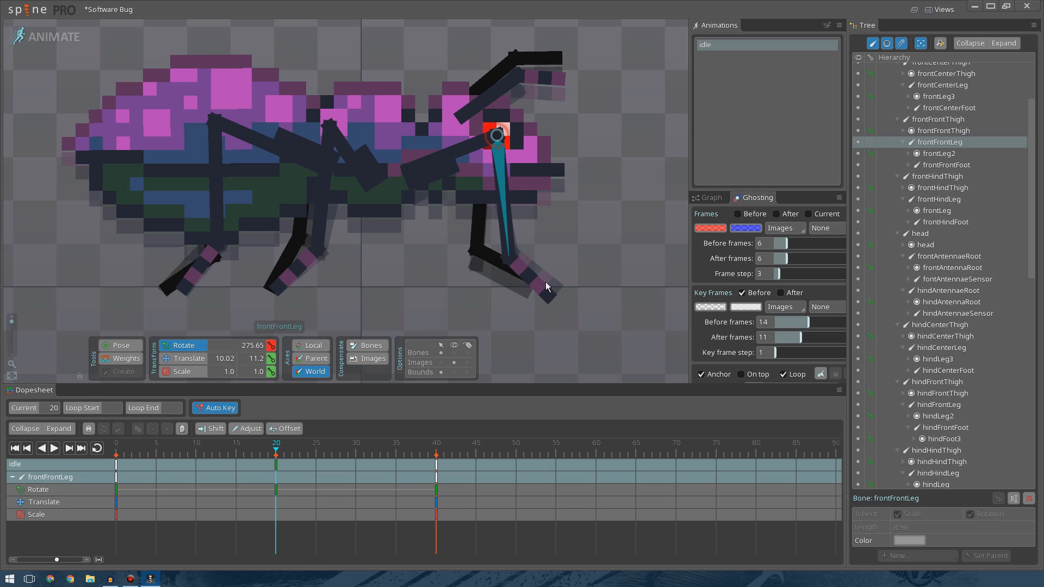
left_click_drag(537, 288, 590, 251)
left_click(590, 251)
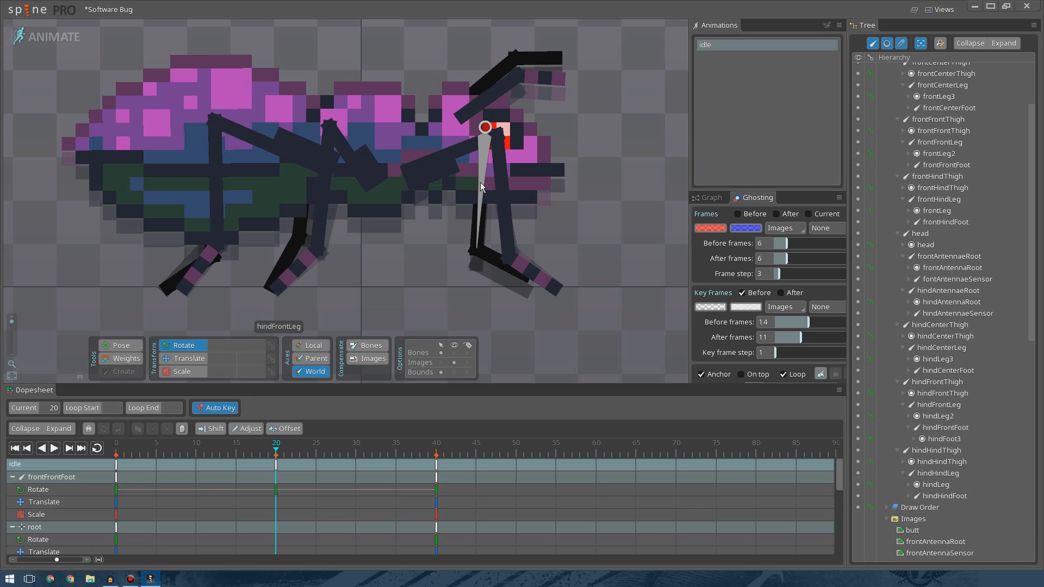
Rotate the hind front thigh, leg and foot bones at frame 20.
left_click(481, 181)
left_click(451, 140)
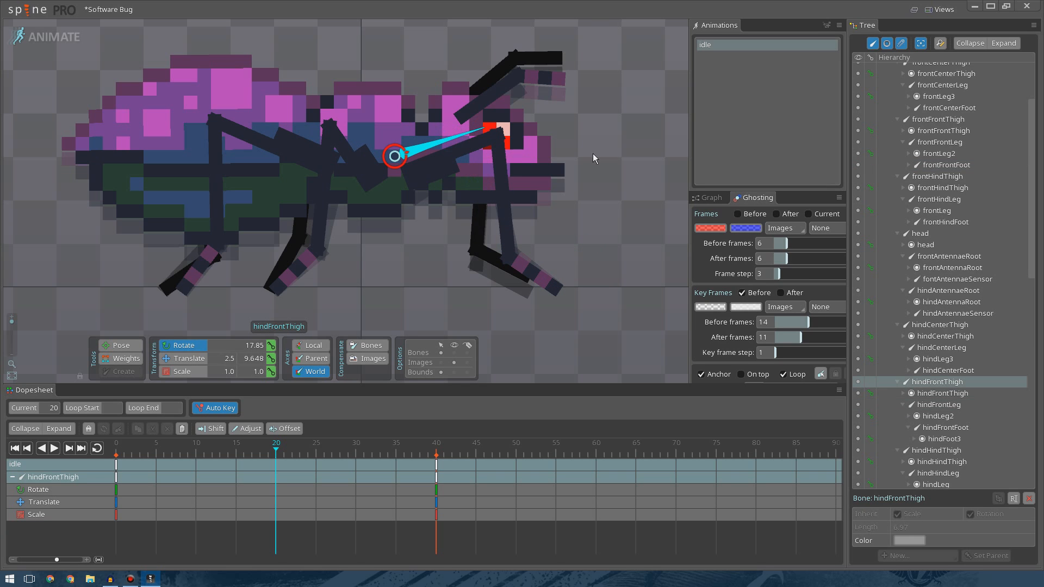
left_click_drag(606, 168, 592, 206)
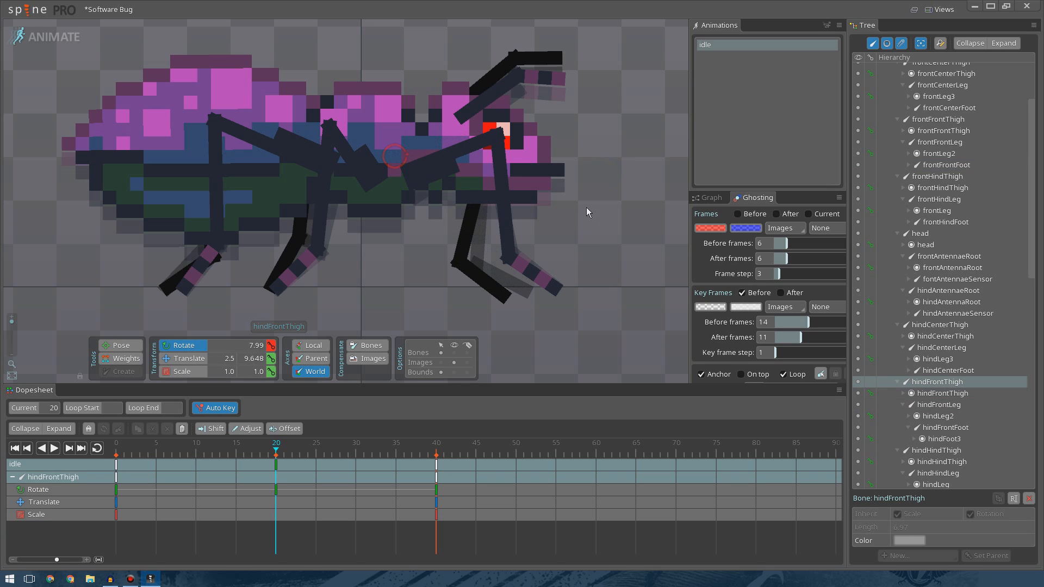
left_click(466, 247)
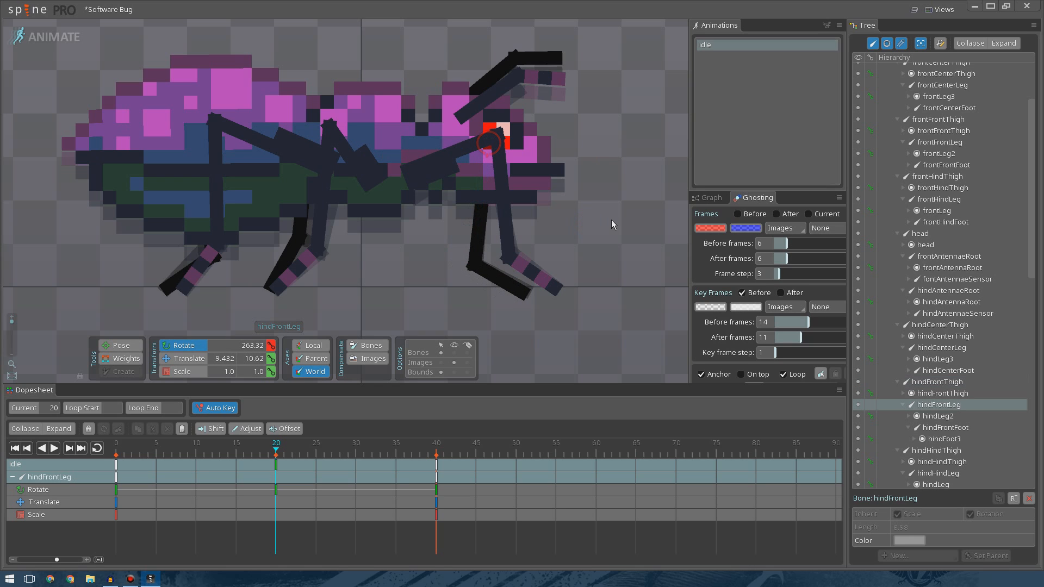
left_click(504, 280)
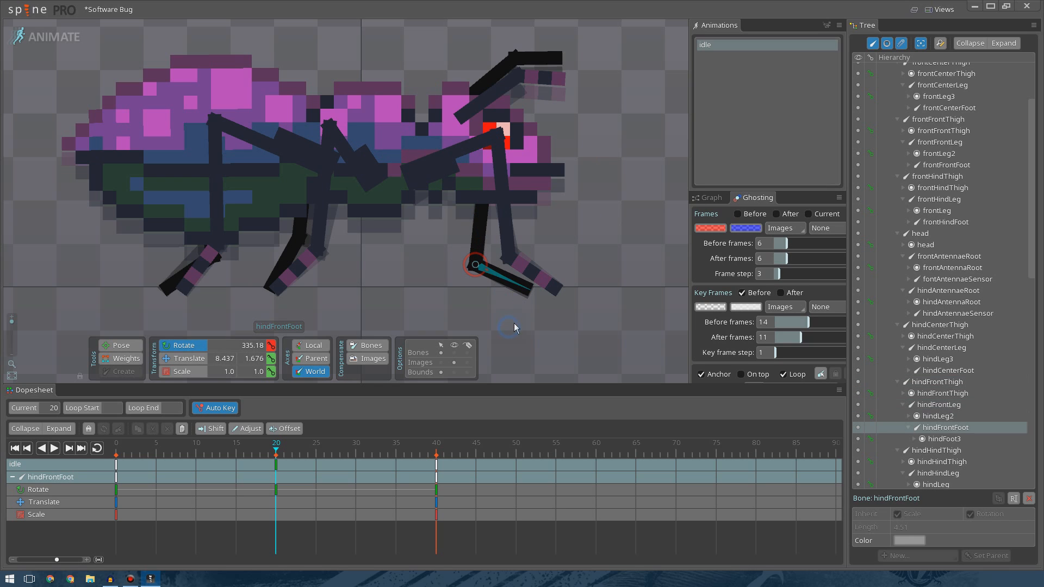
left_click_drag(514, 324, 511, 325)
left_click(583, 245)
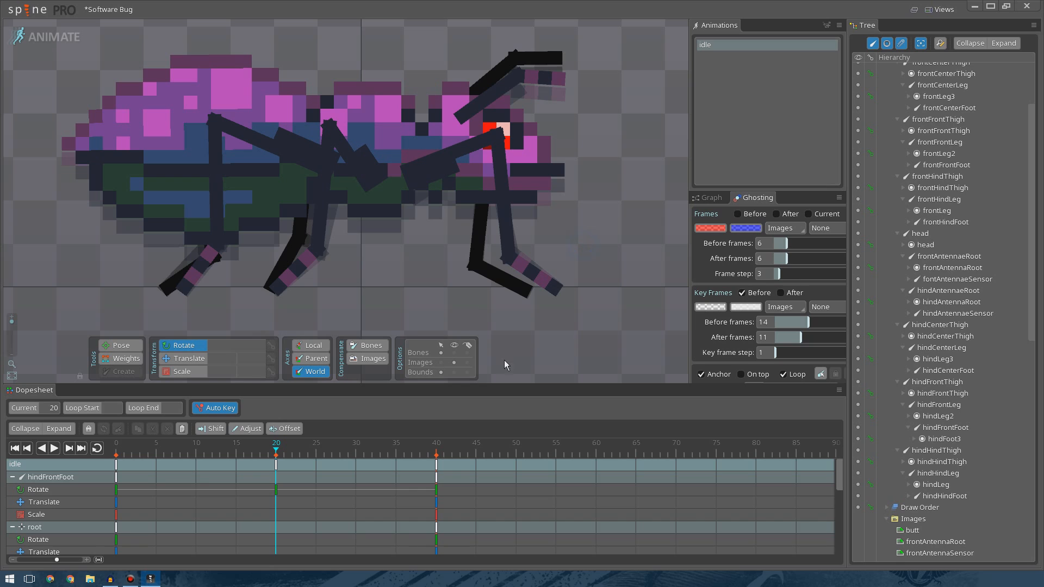
Turn off key frame ghosting and play the idle animation from frame 0.
left_click(742, 293)
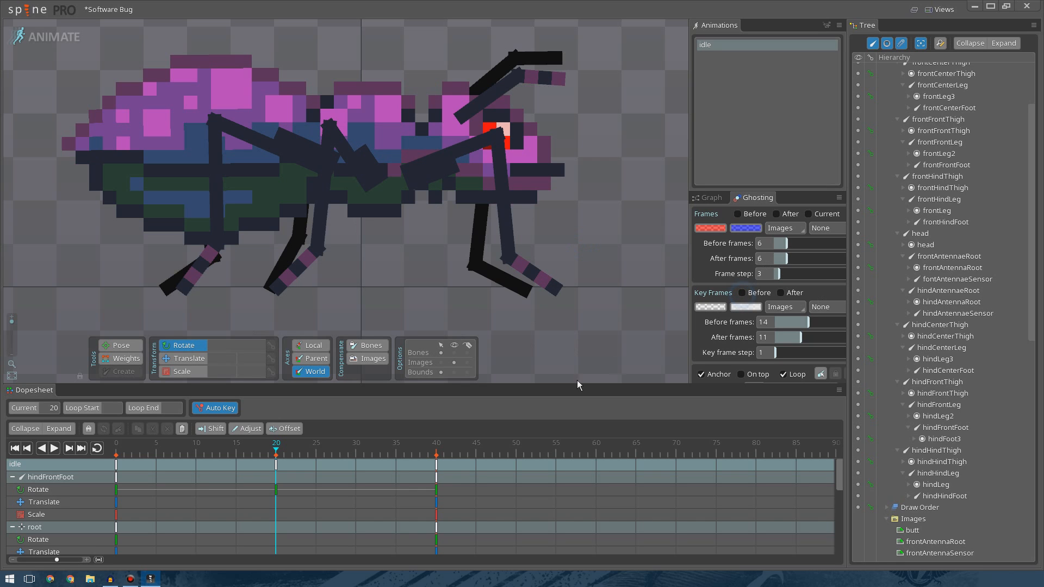
left_click_drag(357, 454, 93, 453)
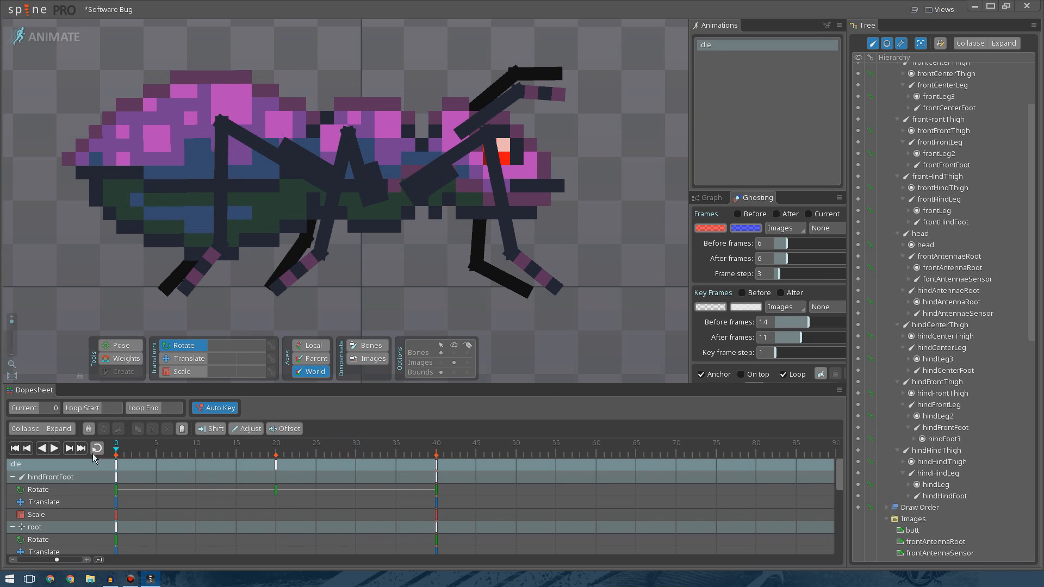
left_click(54, 448)
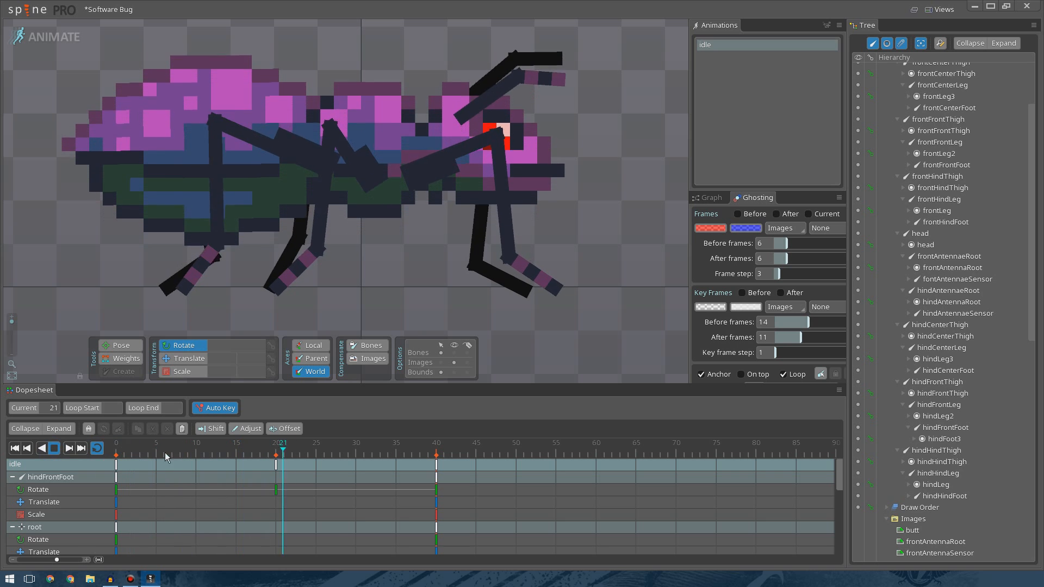
Watch the idle animation loop in the viewport.
scroll(452, 187, "down", 3)
scroll(452, 187, "down", 1)
left_click_drag(423, 179, 543, 257)
scroll(406, 273, "up", 2)
scroll(406, 272, "up", 4)
scroll(394, 291, "down", 4)
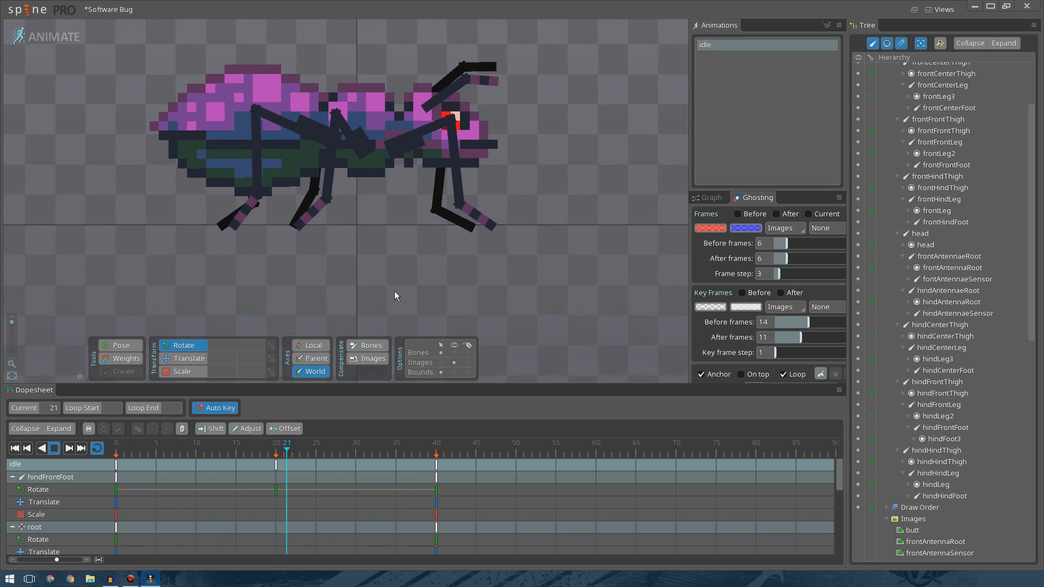
left_click_drag(430, 266, 413, 251)
scroll(423, 266, "down", 1)
scroll(392, 304, "up", 2)
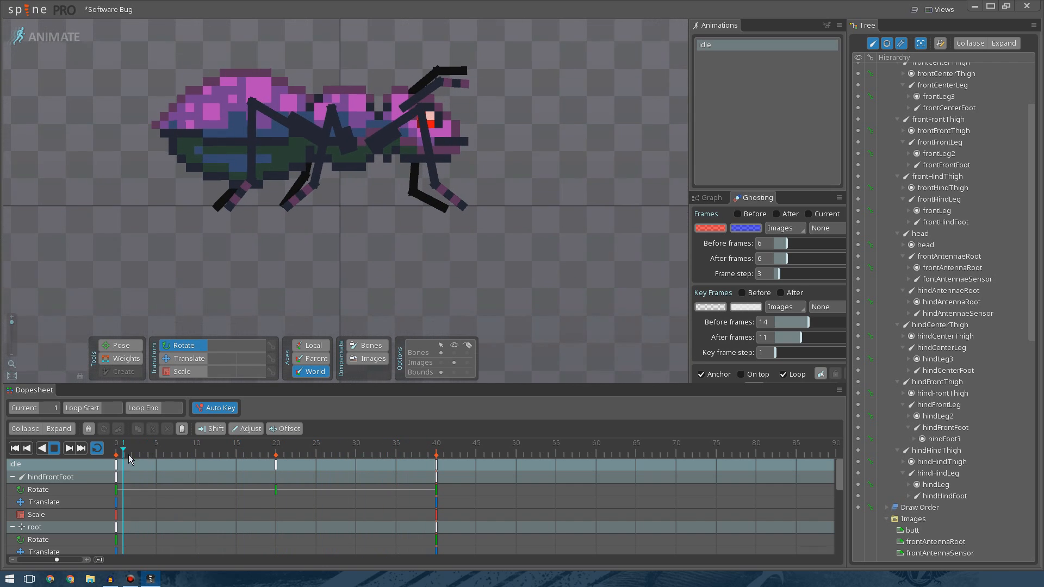
Stop playback, select all keys at frame 0 and set their interpolation curve to Bezier.
left_click(56, 448)
left_click(116, 466)
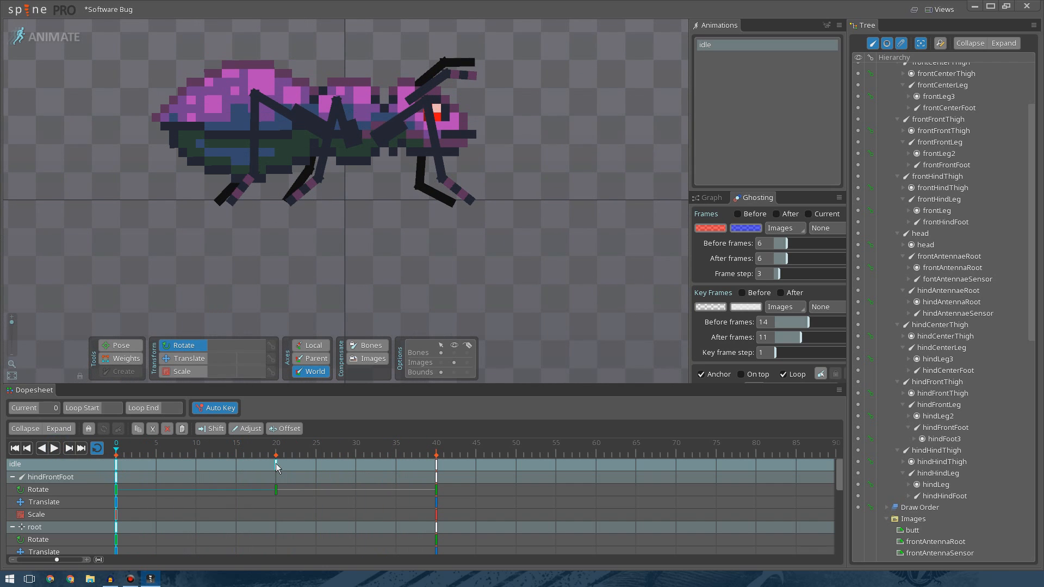
left_click(709, 201)
left_click(754, 218)
Play and stop the idle animation repeatedly to review the eased motion.
left_click(57, 449)
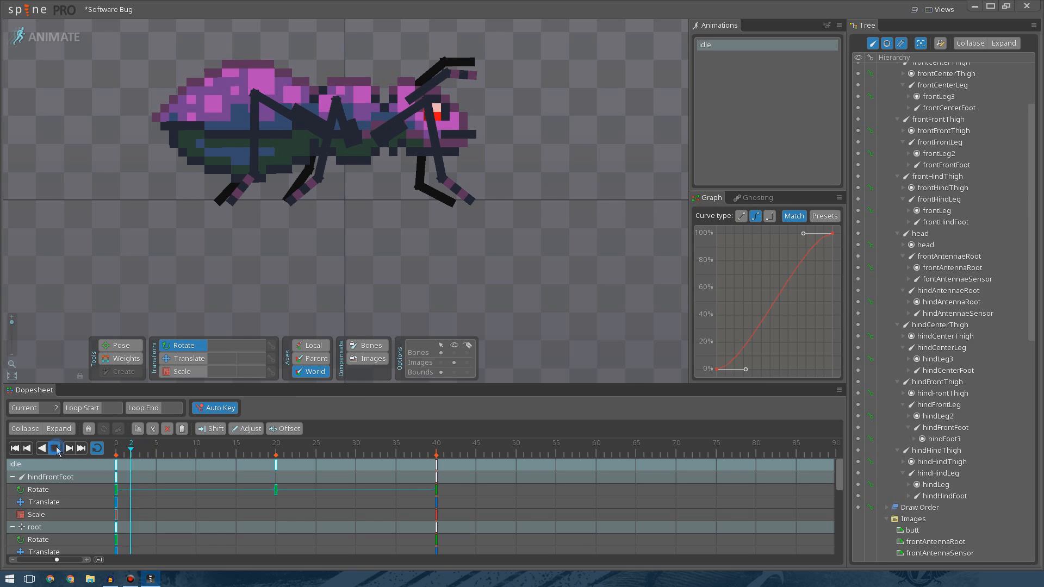
left_click(57, 450)
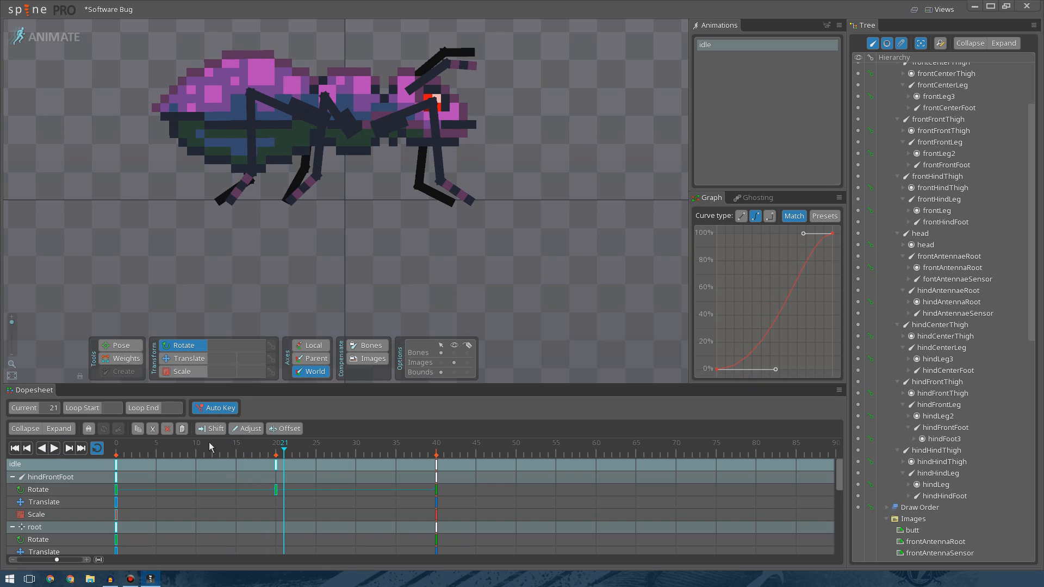
left_click(57, 449)
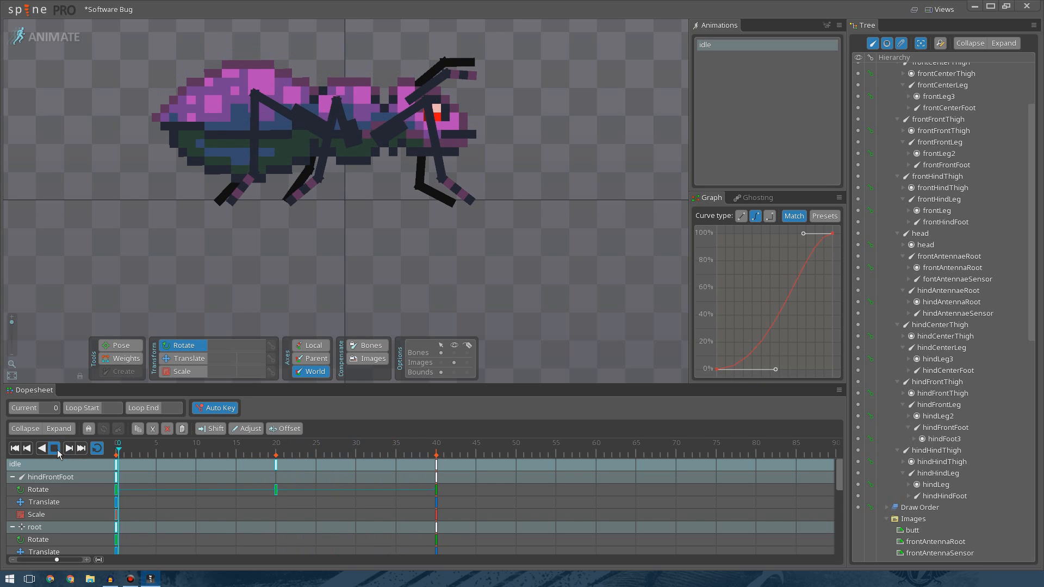
left_click(57, 449)
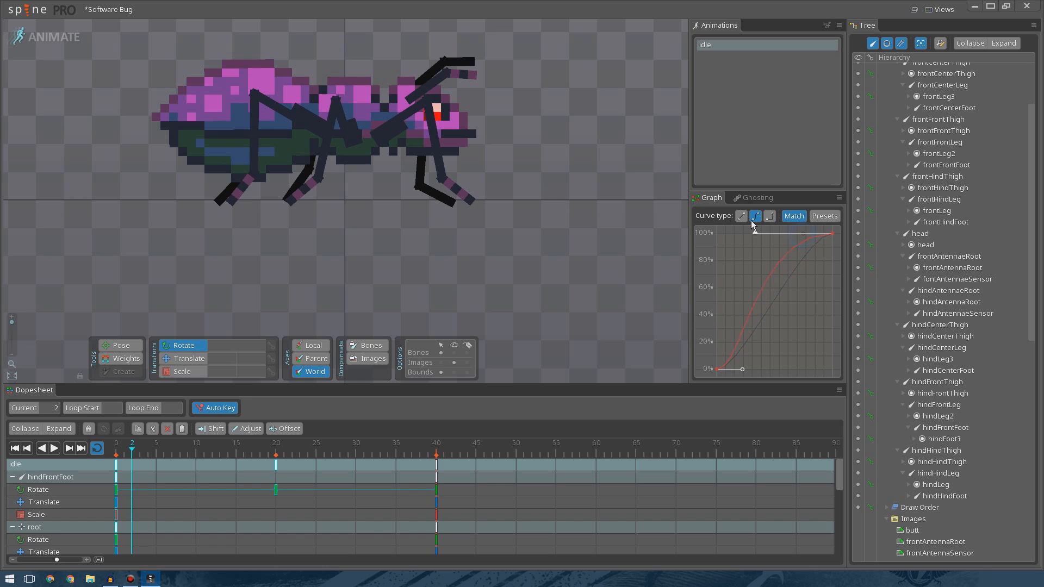
left_click(59, 449)
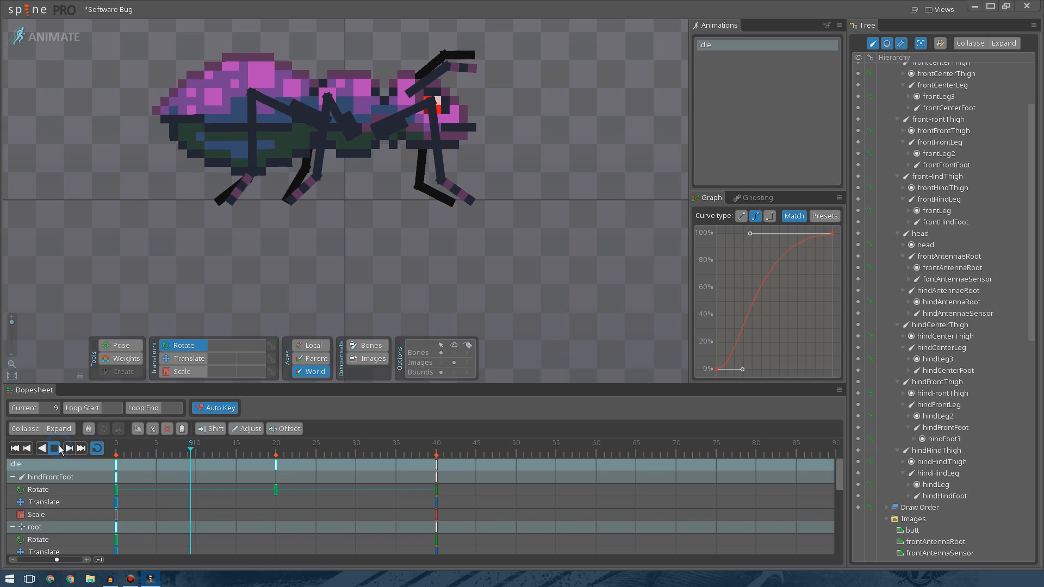
left_click(60, 450)
Reapply the Bezier curve to the selected keys and play the animation again.
left_click(757, 217)
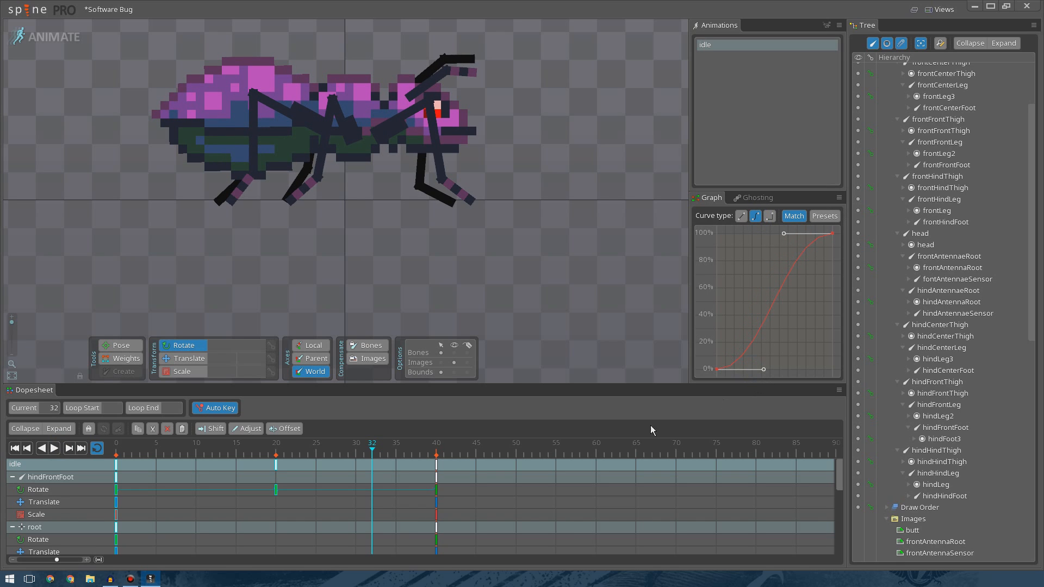
left_click(64, 449)
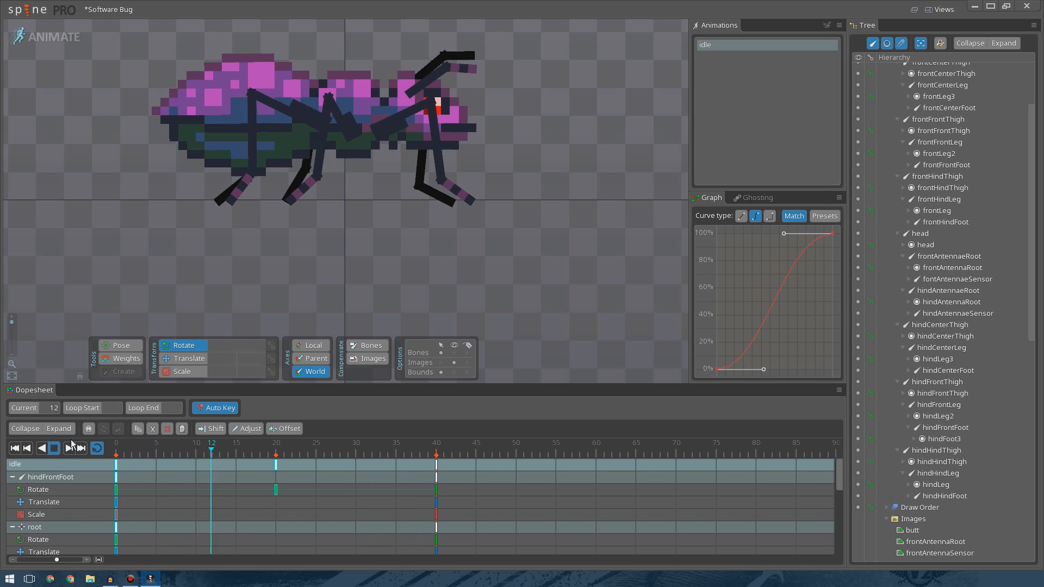
scroll(372, 217, "down", 2)
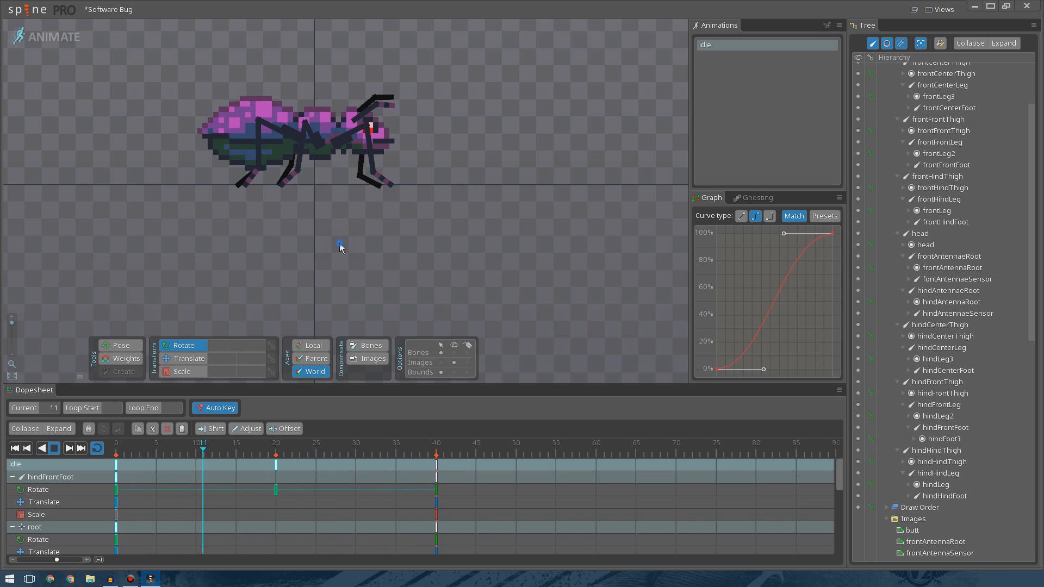
scroll(340, 242, "up", 5)
scroll(472, 272, "down", 5)
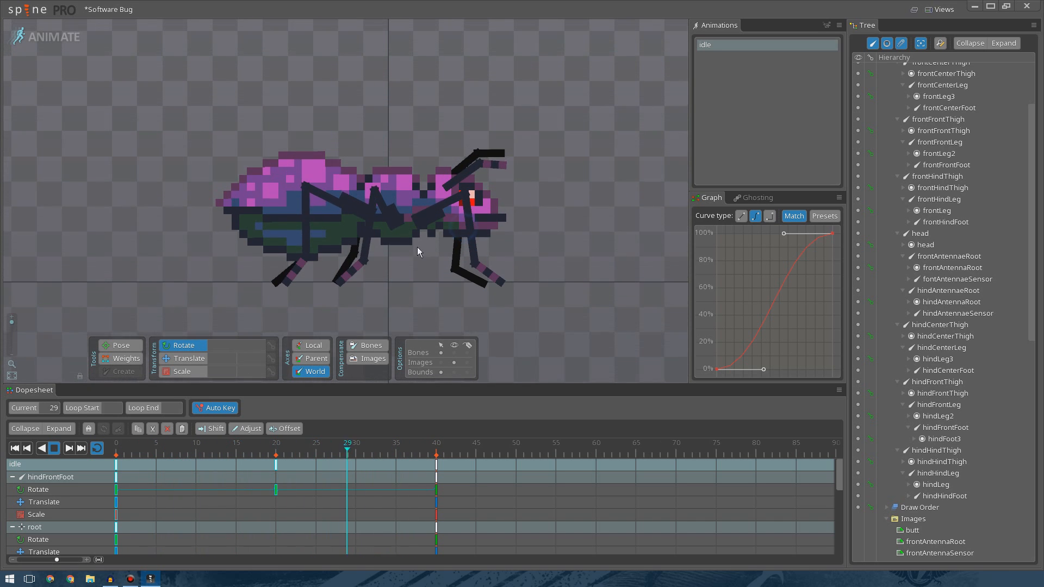
Stop playback and rotate the butt bone upward at frame 20.
left_click(55, 448)
left_click(266, 218)
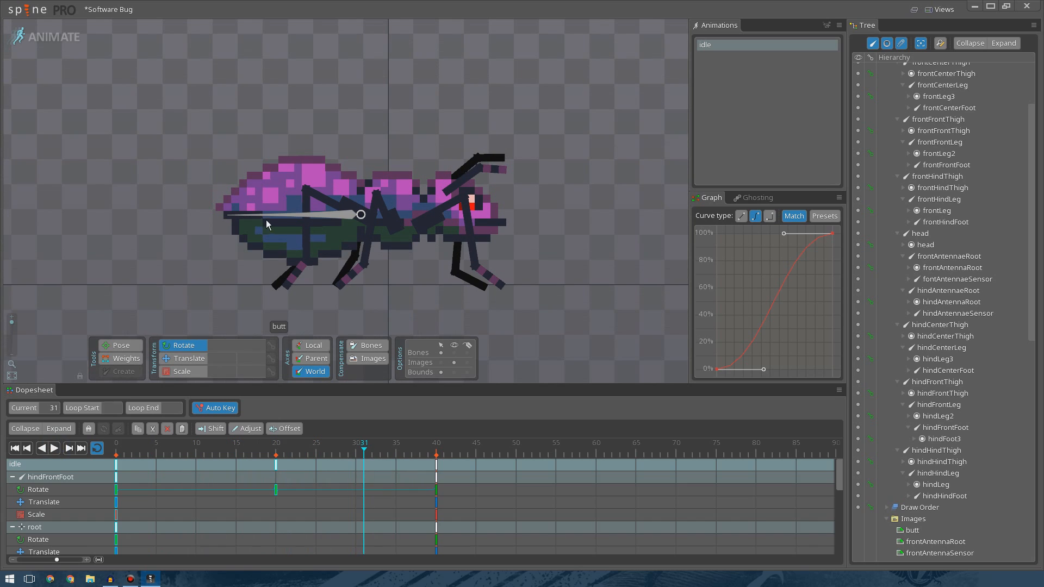
left_click_drag(200, 453, 275, 452)
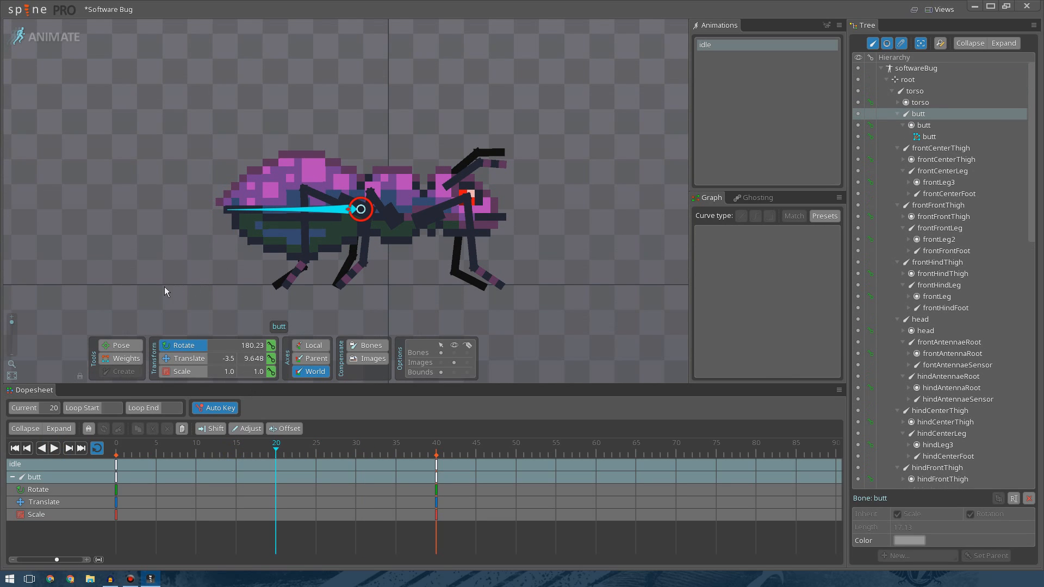
left_click_drag(171, 261, 183, 217)
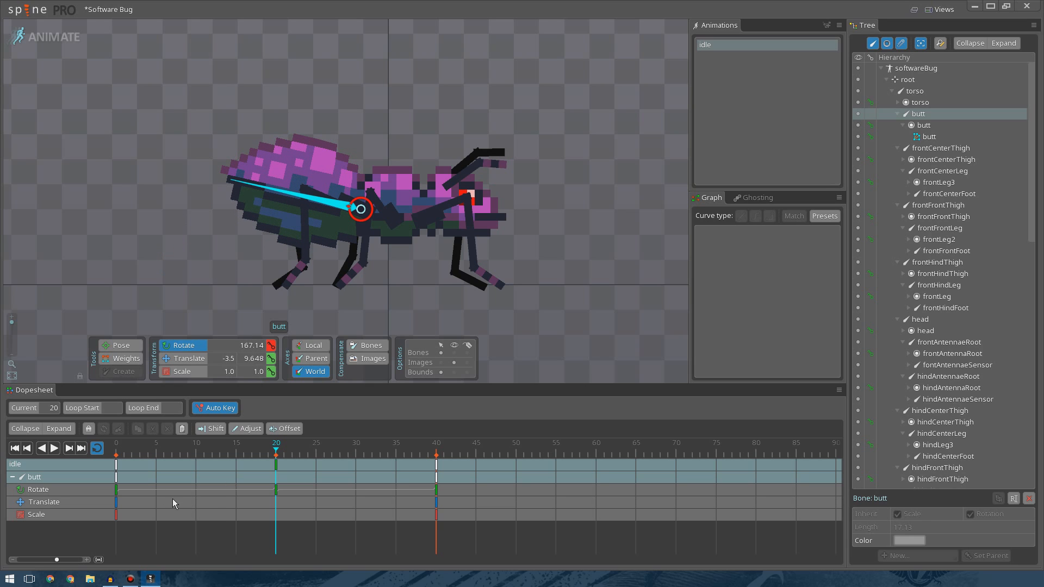
Set the butt's frame 0 rotate key to a Bezier curve, adjust its easing handle, and play the animation.
left_click(116, 490)
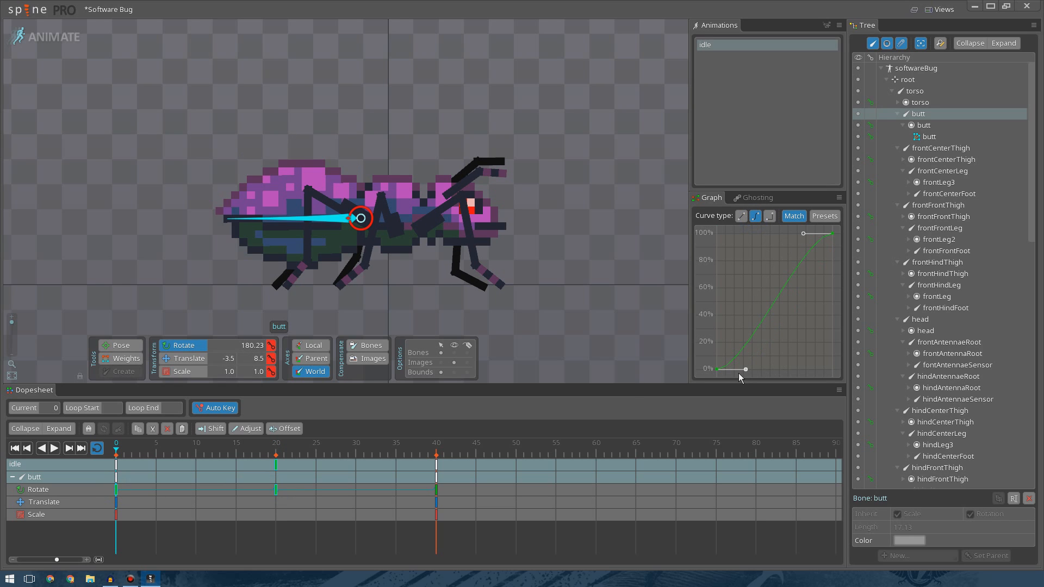
left_click(52, 452)
left_click(53, 452)
left_click(755, 218)
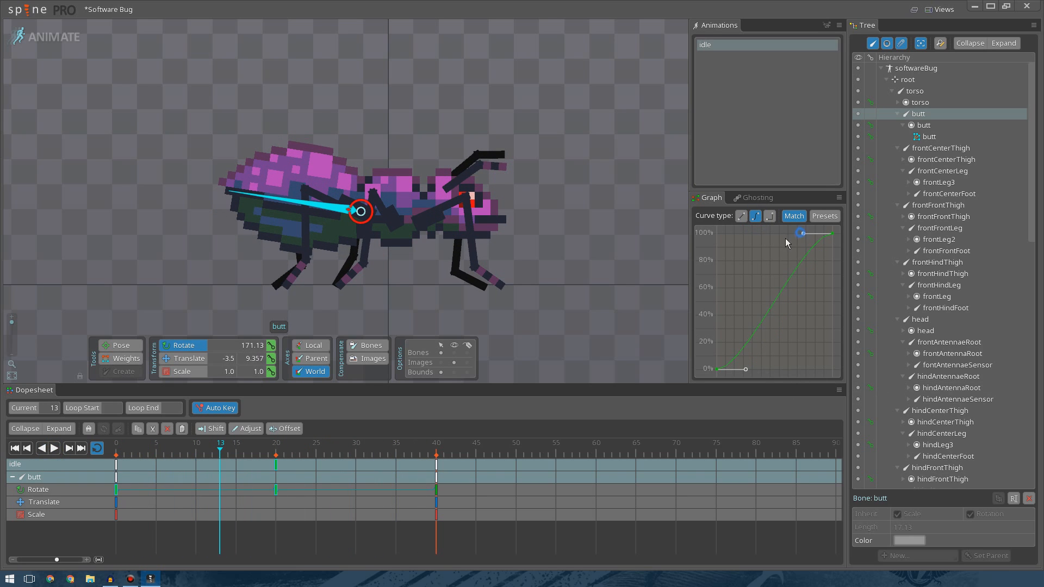
left_click_drag(801, 233, 756, 232)
left_click(57, 449)
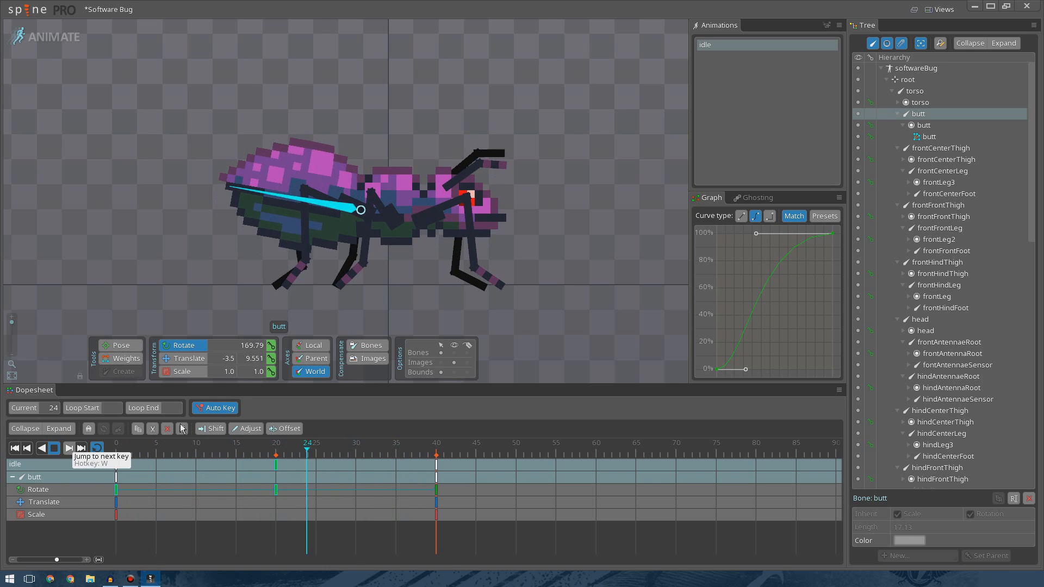
Reshape both easing handles of the butt's rotate curve for a stronger ease and preview the animation from frame 0.
left_click_drag(756, 233, 803, 233)
left_click_drag(746, 370, 803, 369)
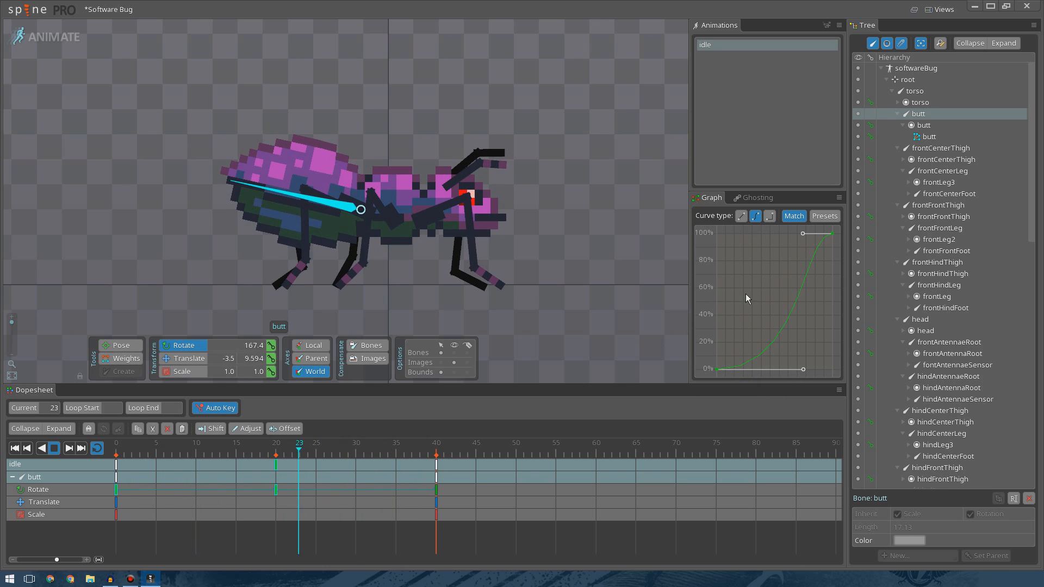
scroll(507, 247, "down", 3)
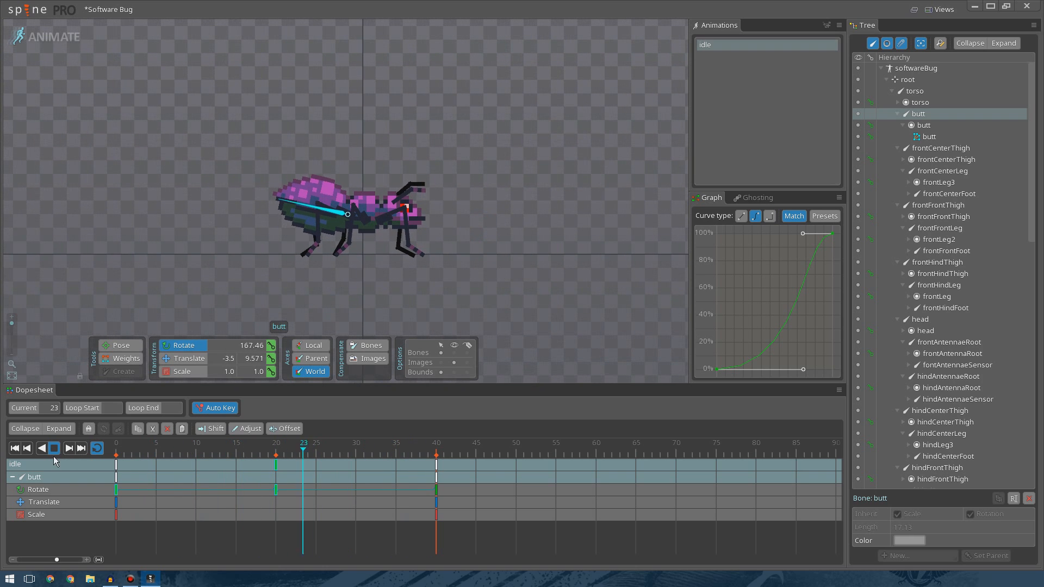
left_click(54, 449)
left_click_drag(177, 453, 113, 455)
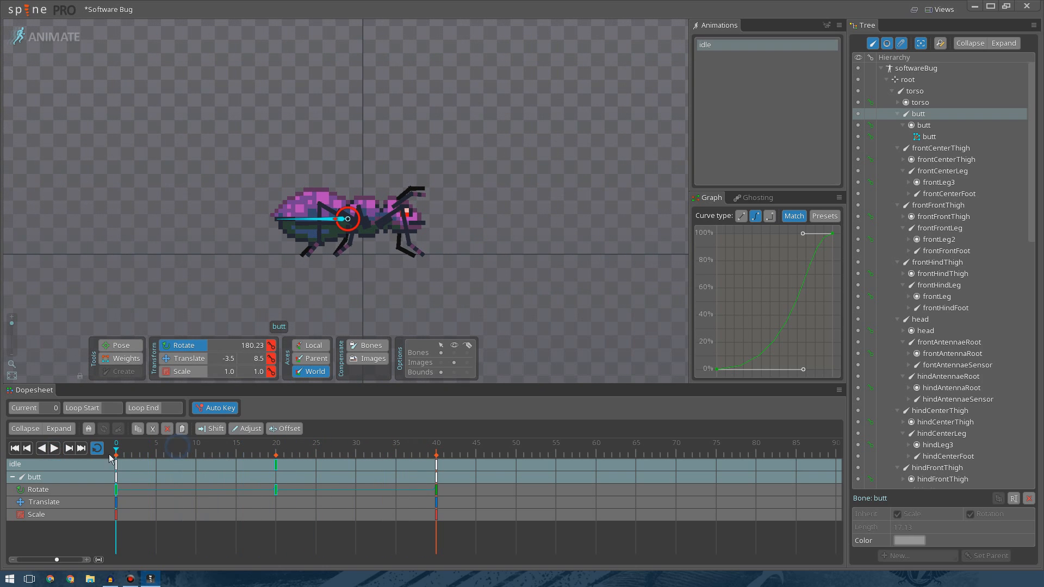
Select the butt's frame 0 rotate key, pull its upper easing handle inward, and replay the animation several times.
left_click(188, 452)
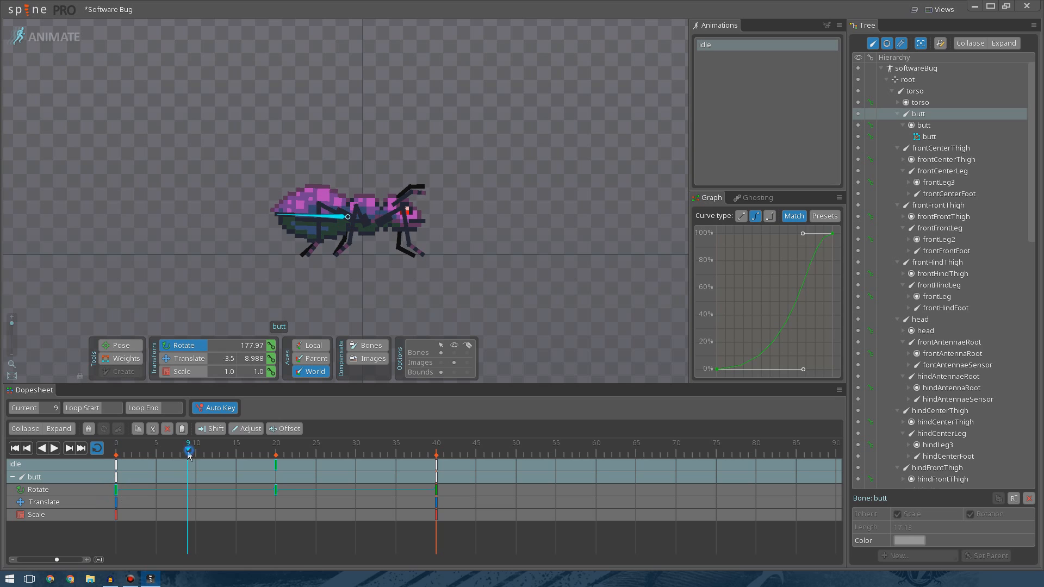
left_click(178, 466)
left_click(115, 490)
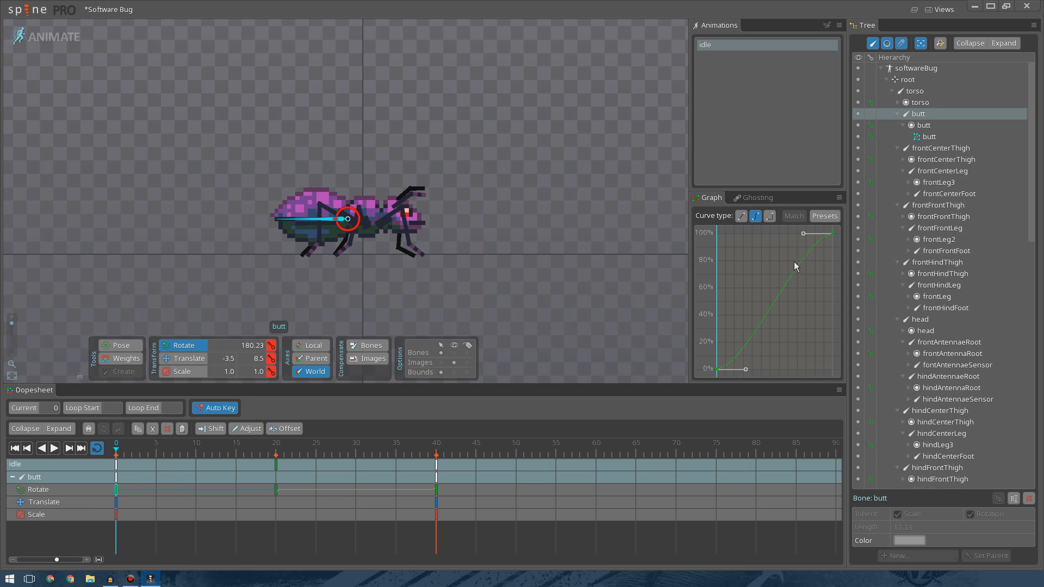
left_click_drag(800, 234, 742, 234)
left_click(54, 448)
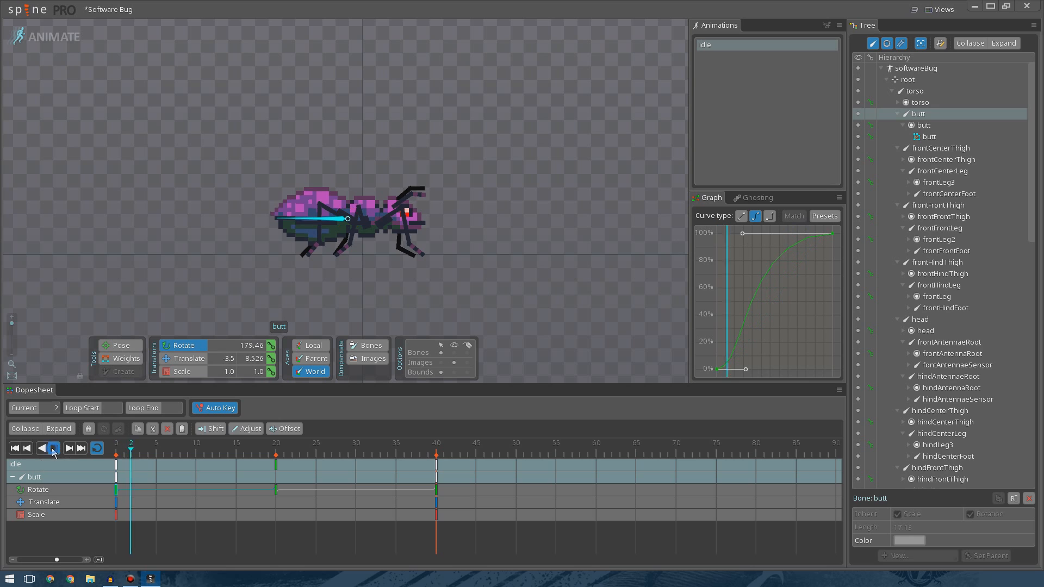
left_click(53, 448)
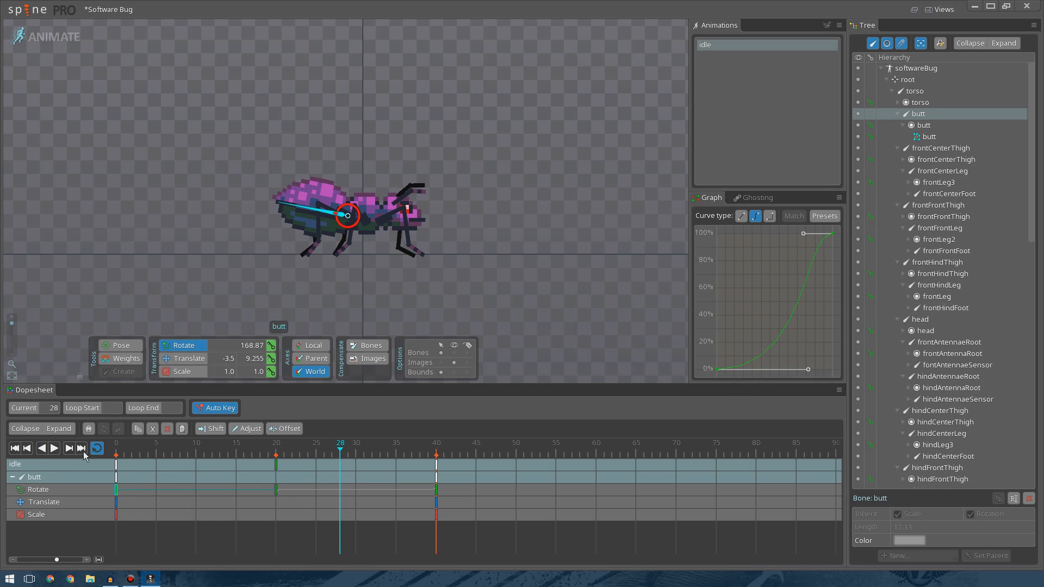
left_click(54, 449)
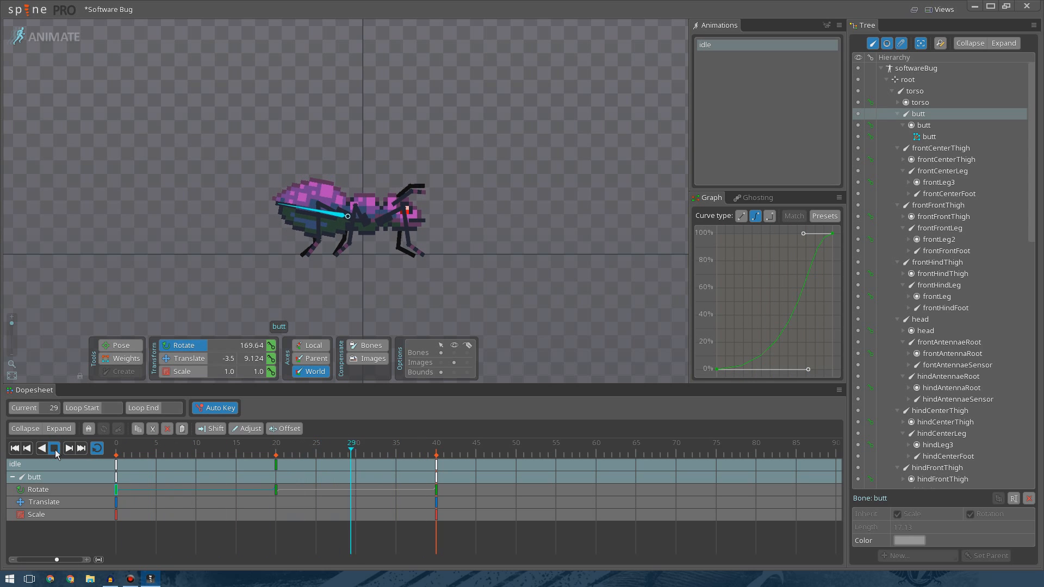
left_click(55, 449)
Select the butt's frame 20 rotate key, preview the motion, and drag its lower easing handle further along.
left_click(276, 489)
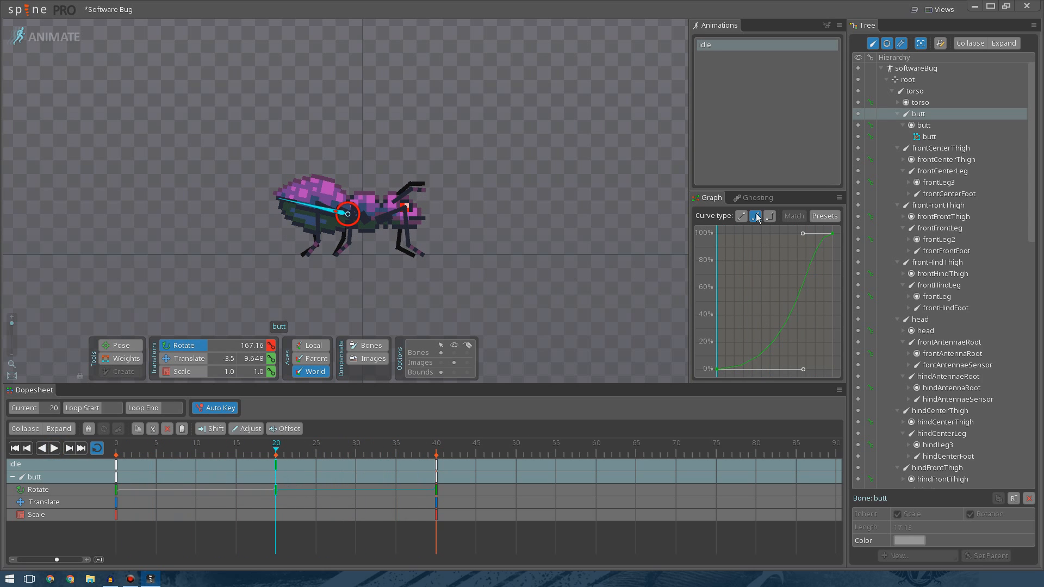
left_click(54, 449)
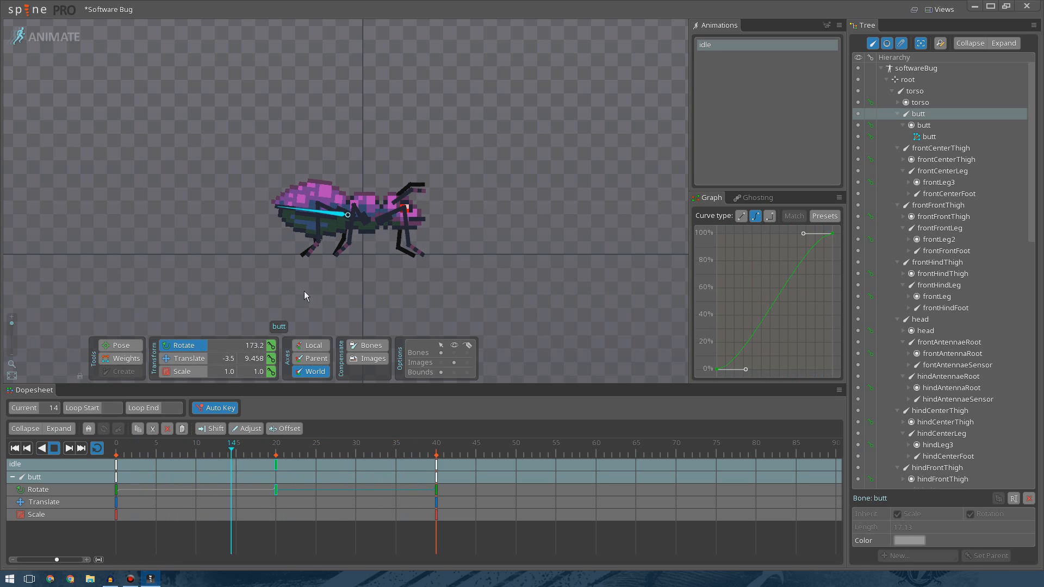
left_click(56, 452)
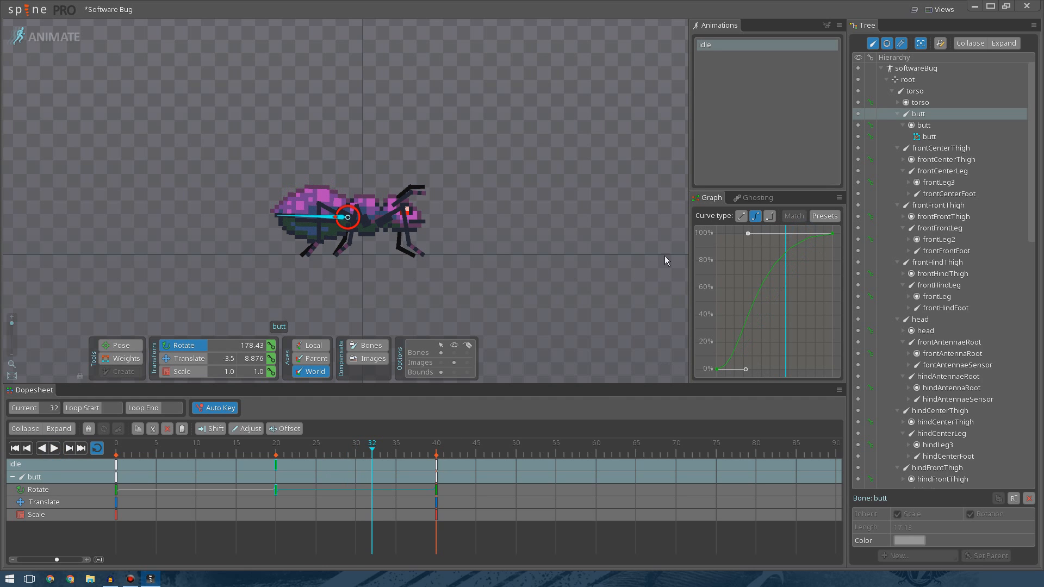
left_click(54, 449)
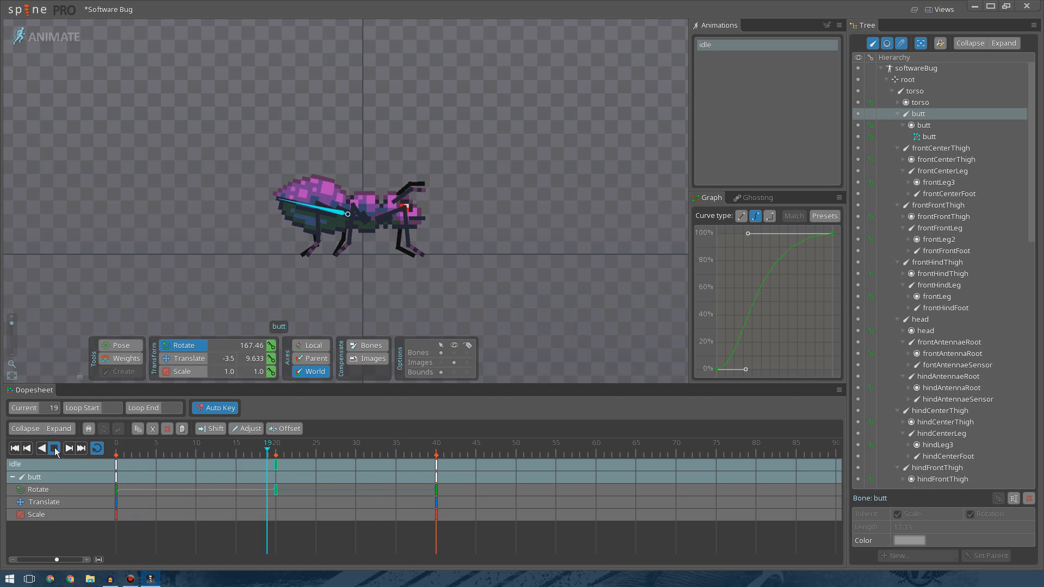
left_click(55, 450)
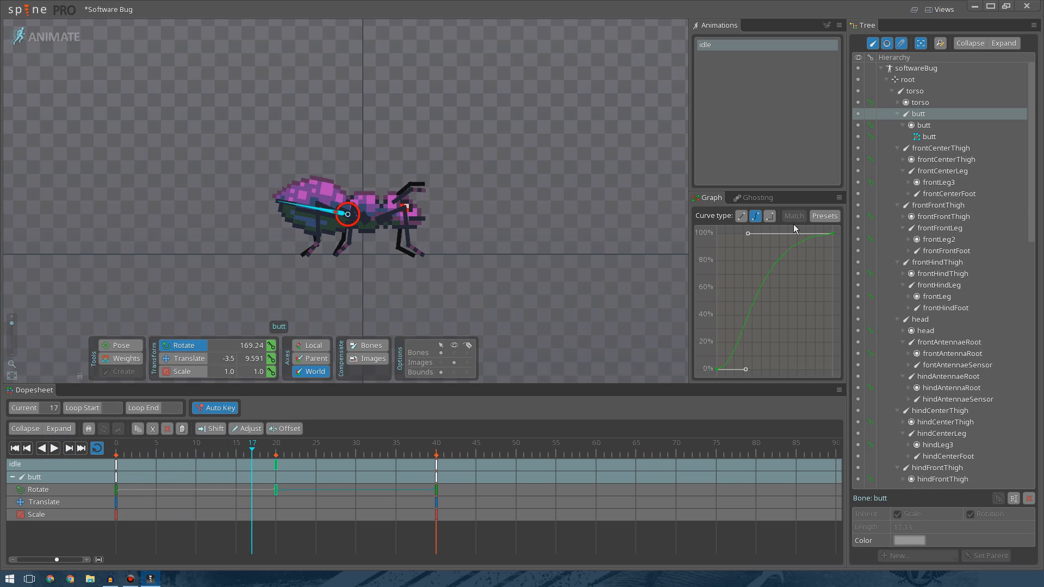
left_click_drag(747, 369, 798, 369)
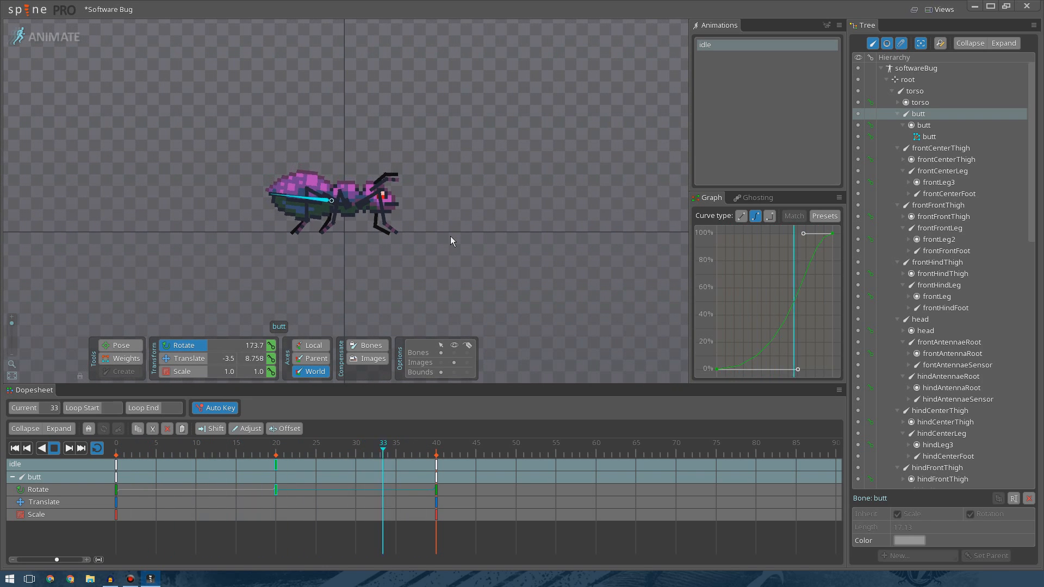
Rework both easing handles of the butt's frame 0 rotate key into a sharper ease-in-out curve.
scroll(440, 229, "up", 3)
left_click_drag(437, 206, 541, 226)
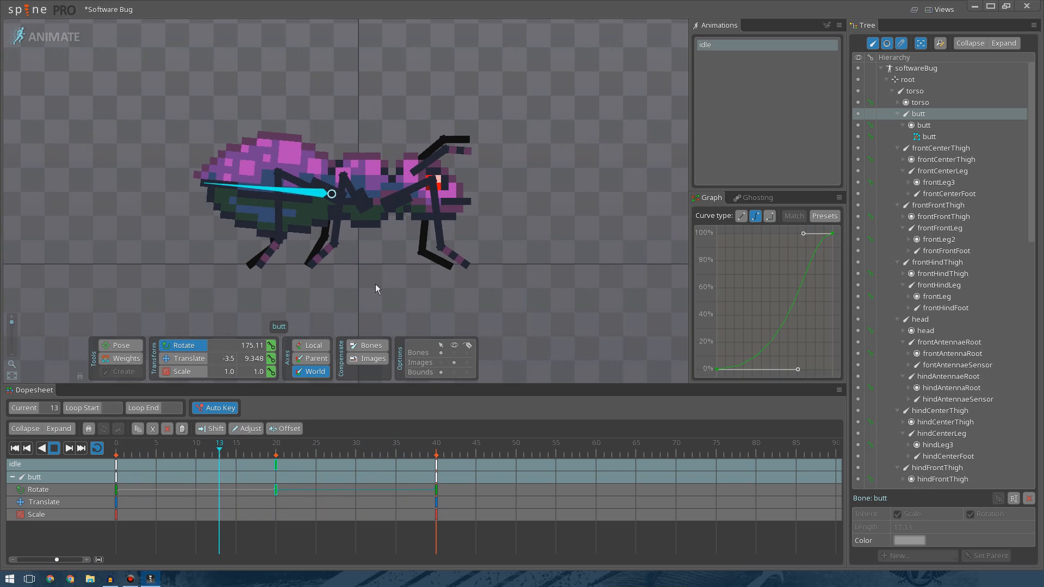
left_click(59, 449)
left_click(114, 491)
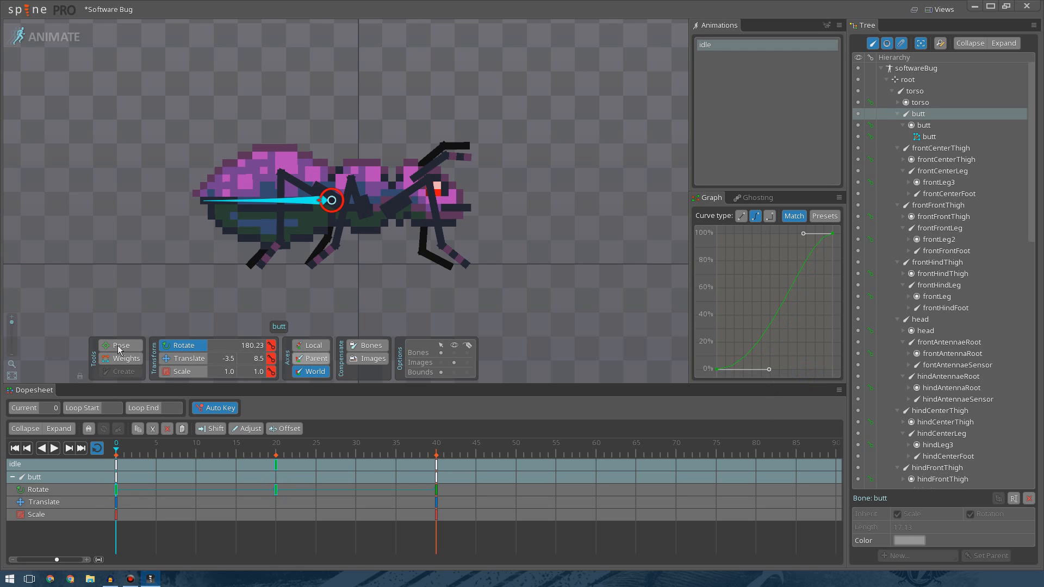
left_click(54, 450)
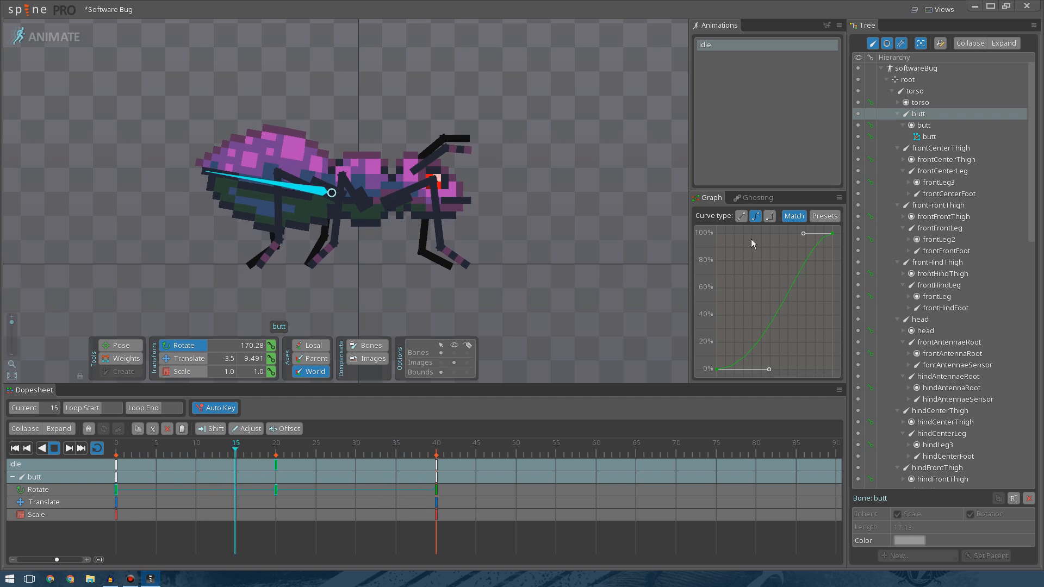
left_click_drag(803, 235, 758, 232)
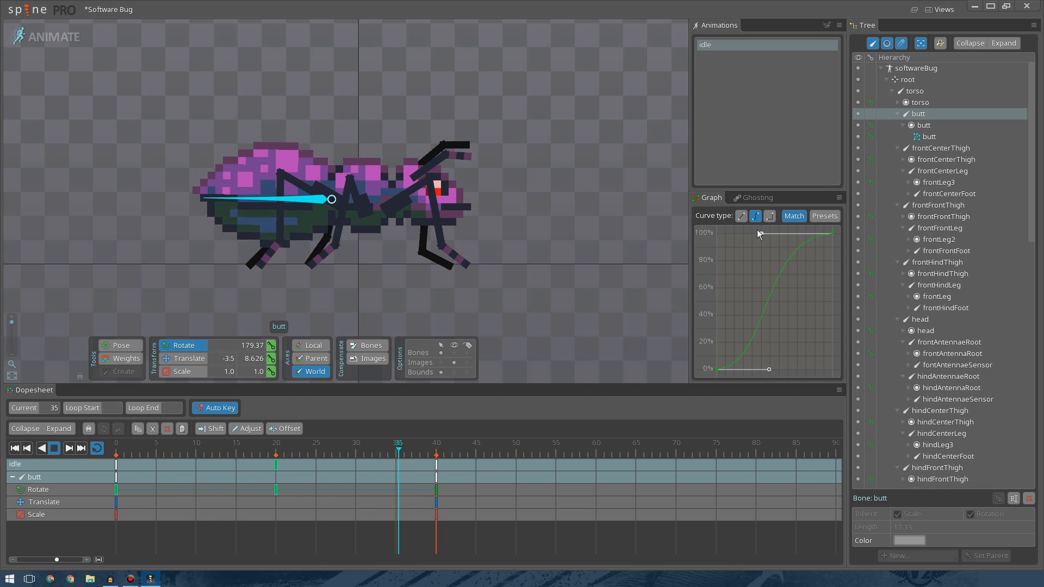
left_click_drag(759, 235, 824, 229)
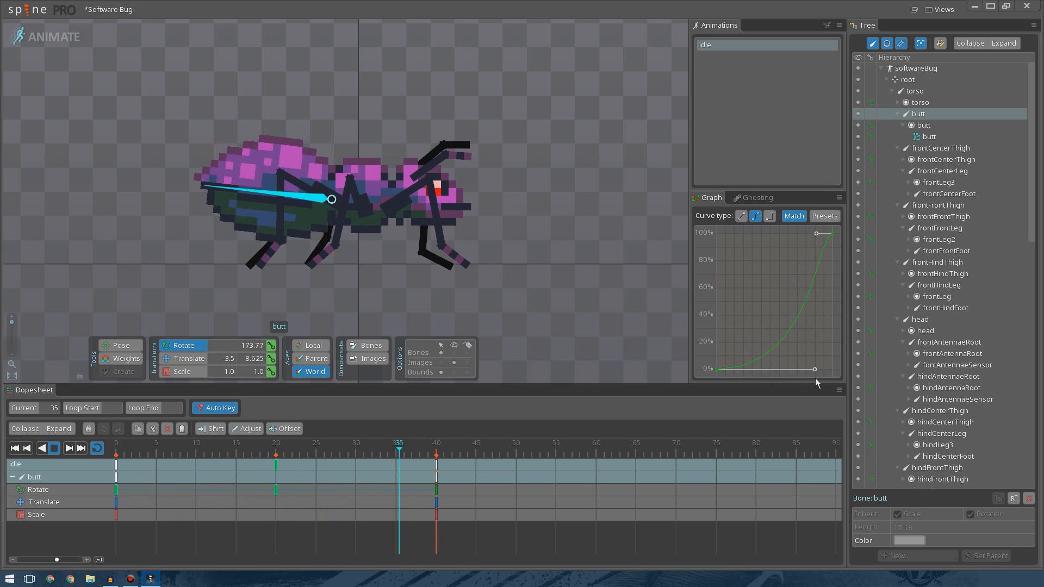
left_click_drag(813, 371, 769, 373)
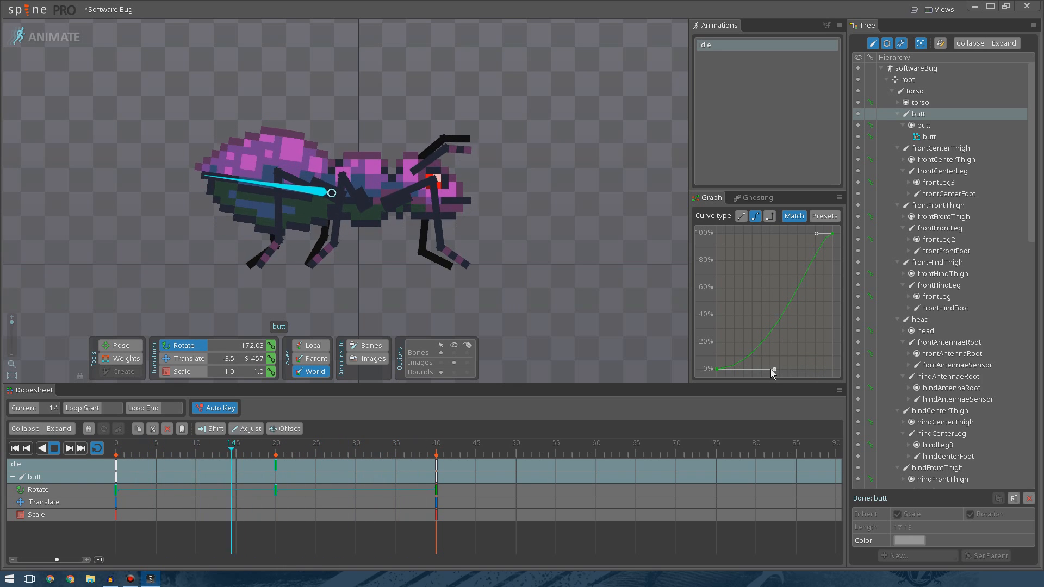
mouse_move(810, 238)
left_mouse_down()
mouse_move(799, 218)
mouse_move(798, 264)
mouse_move(801, 253)
left_mouse_up()
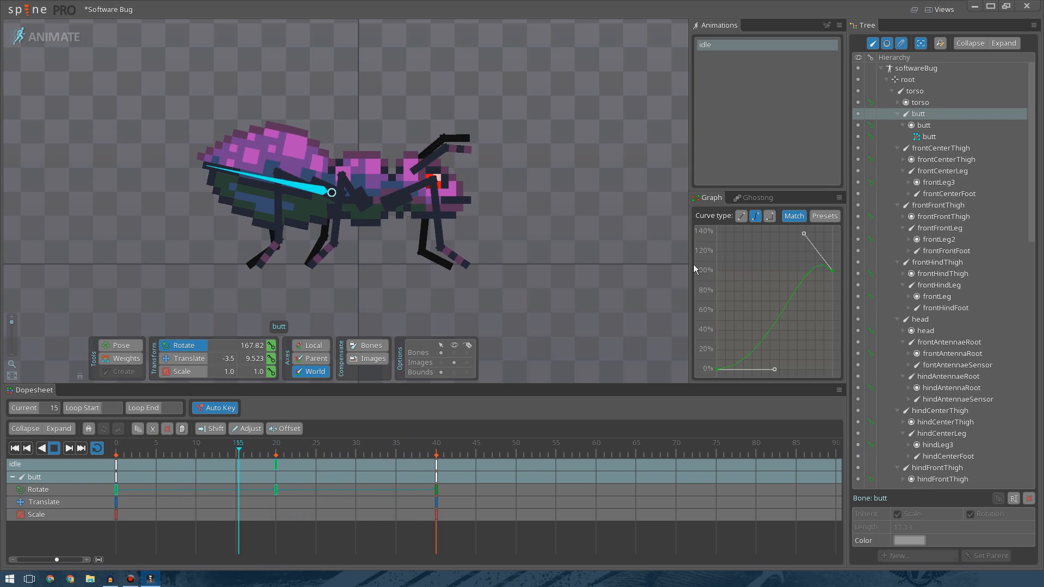
left_click_drag(803, 235, 788, 269)
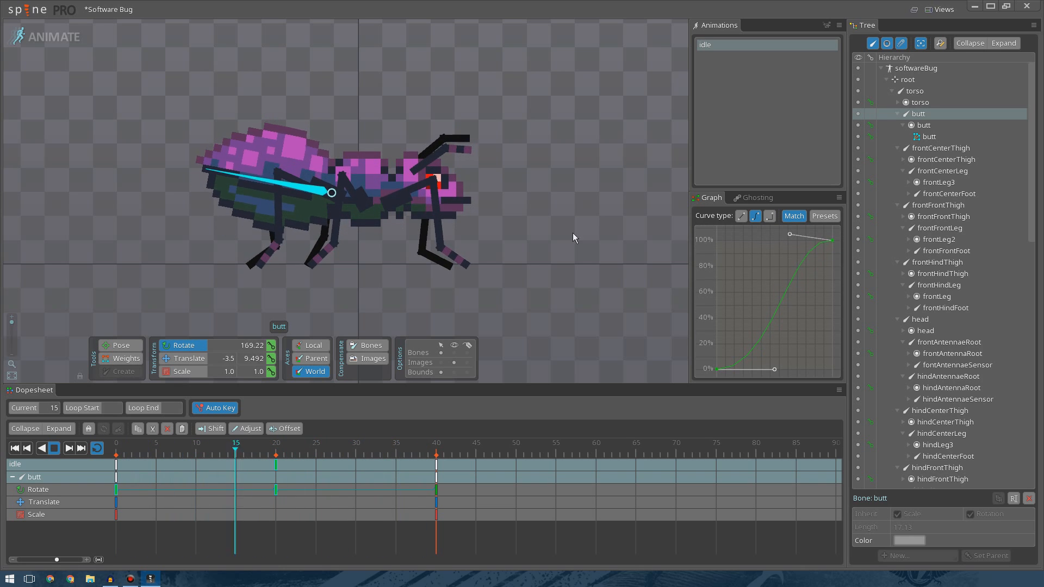
Select the head bone and rotate it downward at frame 20.
scroll(487, 169, "down", 3)
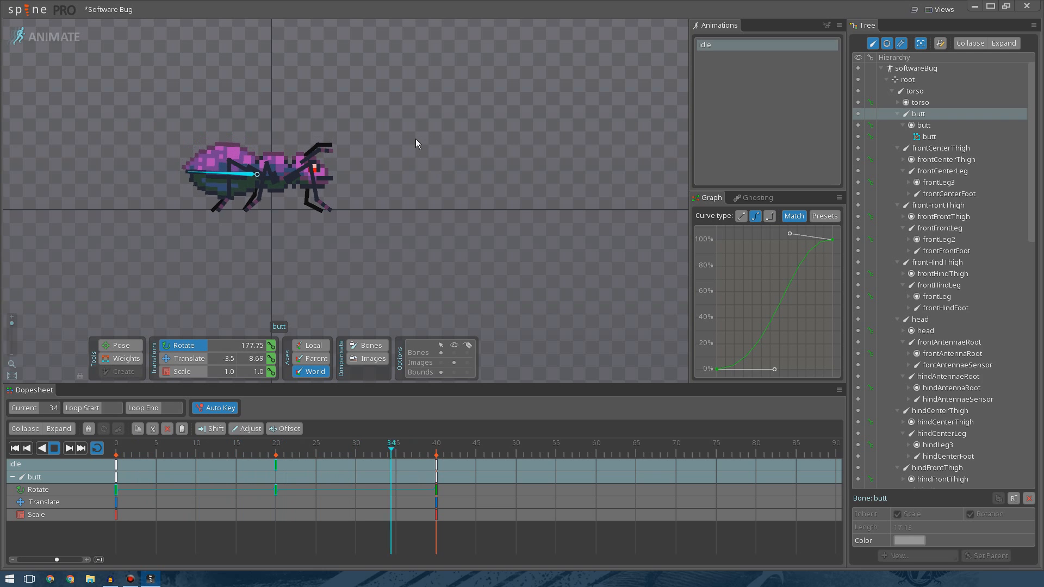
scroll(403, 162, "up", 1)
scroll(403, 161, "up", 4)
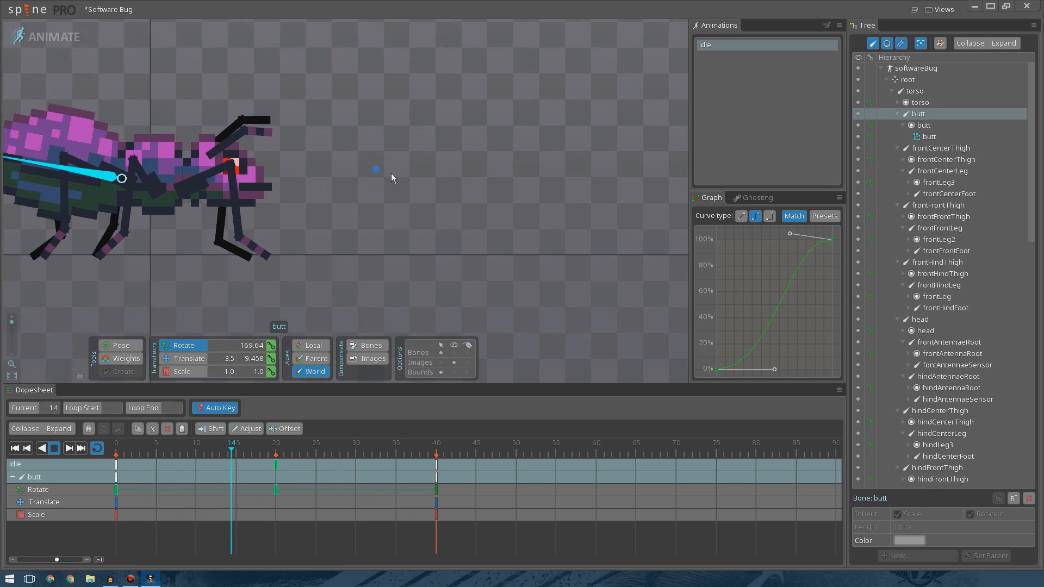
left_click(494, 164)
scroll(553, 215, "down", 5)
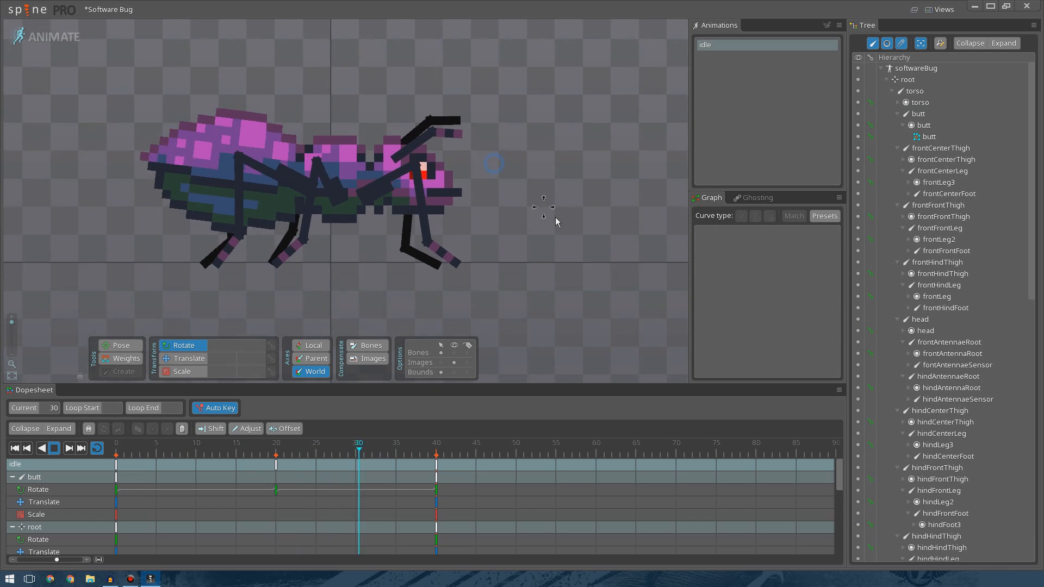
left_click_drag(446, 168, 502, 201)
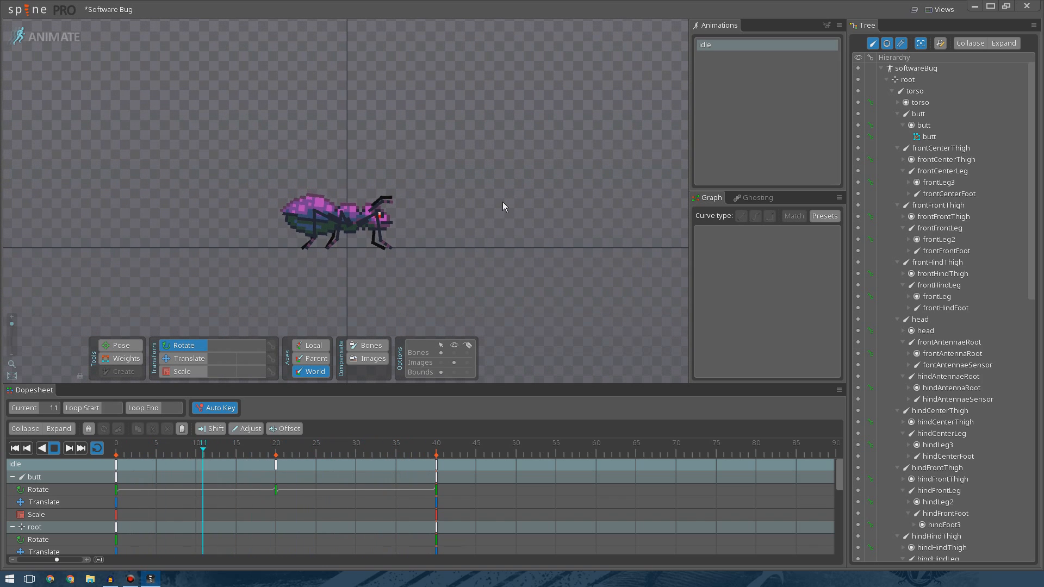
scroll(461, 179, "up", 3)
scroll(429, 172, "up", 4)
left_click_drag(422, 168, 622, 39)
left_click_drag(592, 163, 563, 148)
scroll(570, 131, "up", 2)
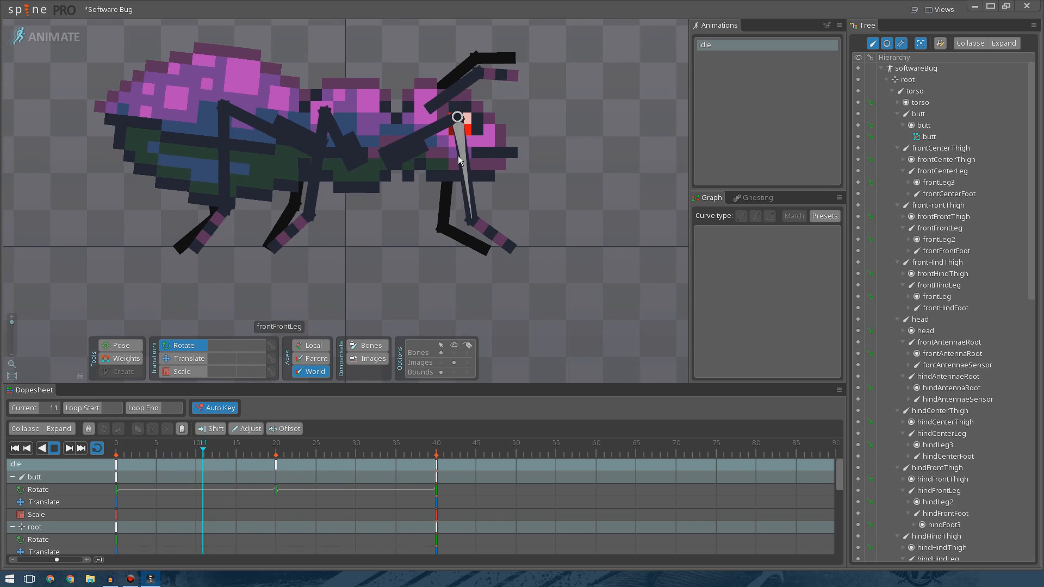
left_click(443, 136)
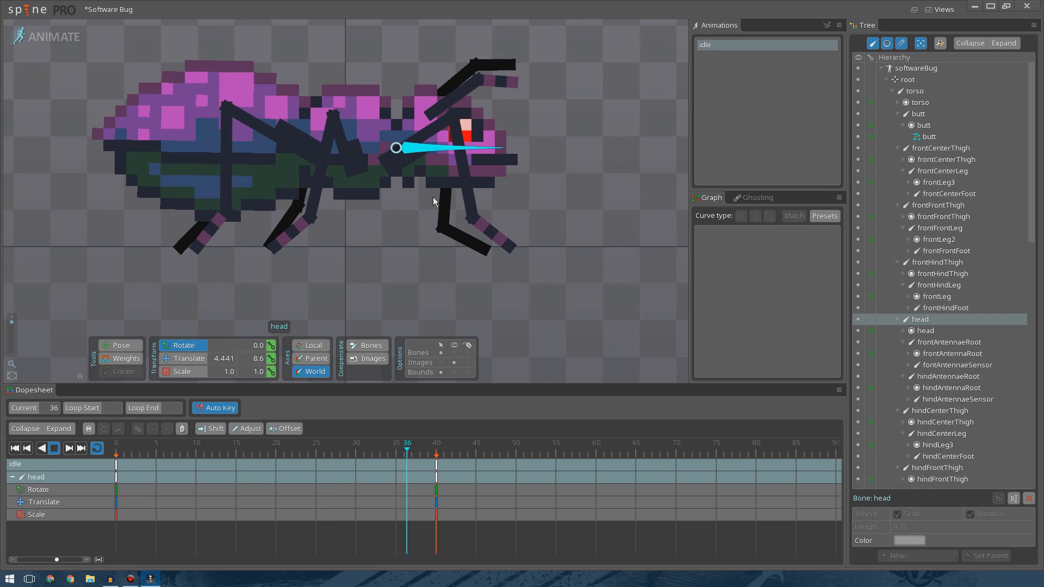
left_click(54, 449)
left_click(276, 456)
left_click_drag(591, 213, 608, 273)
left_click_drag(595, 227, 592, 260)
double_click(578, 269)
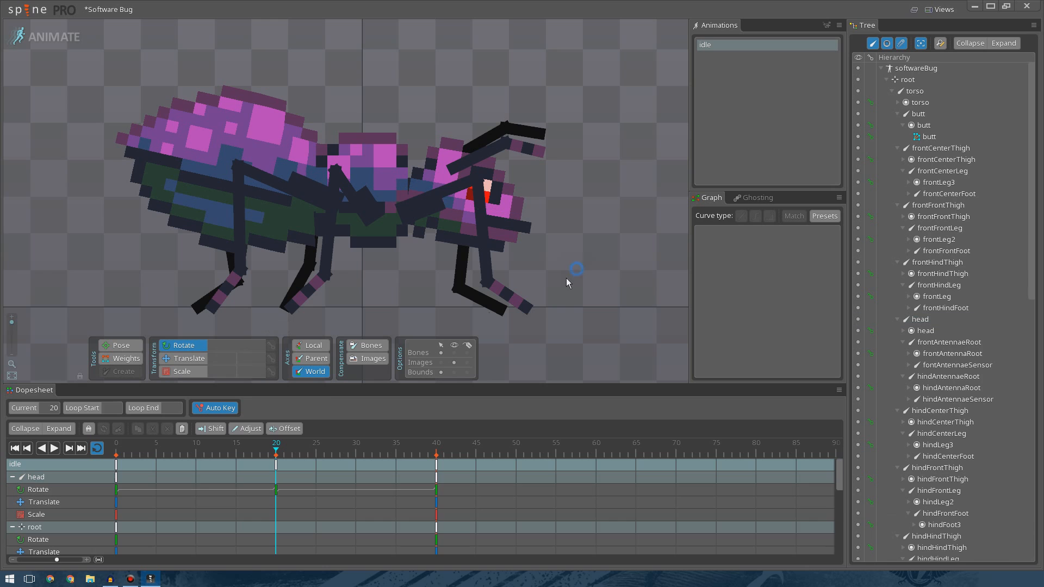
Preview the head motion, then select the head bone and its frame 0 and frame 20 rotate keys.
left_click_drag(250, 451, 139, 454)
left_click(52, 451)
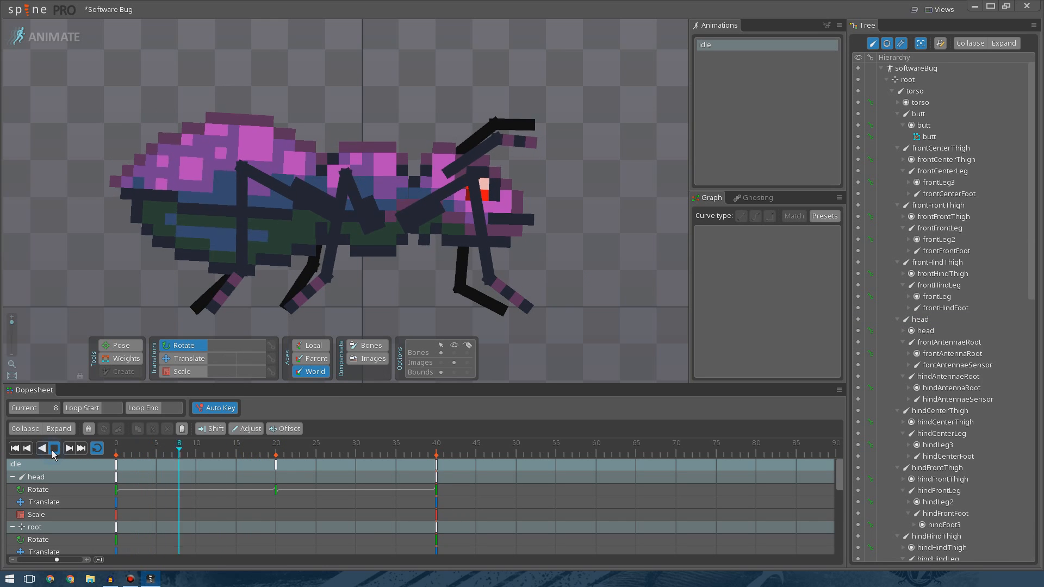
left_click(53, 449)
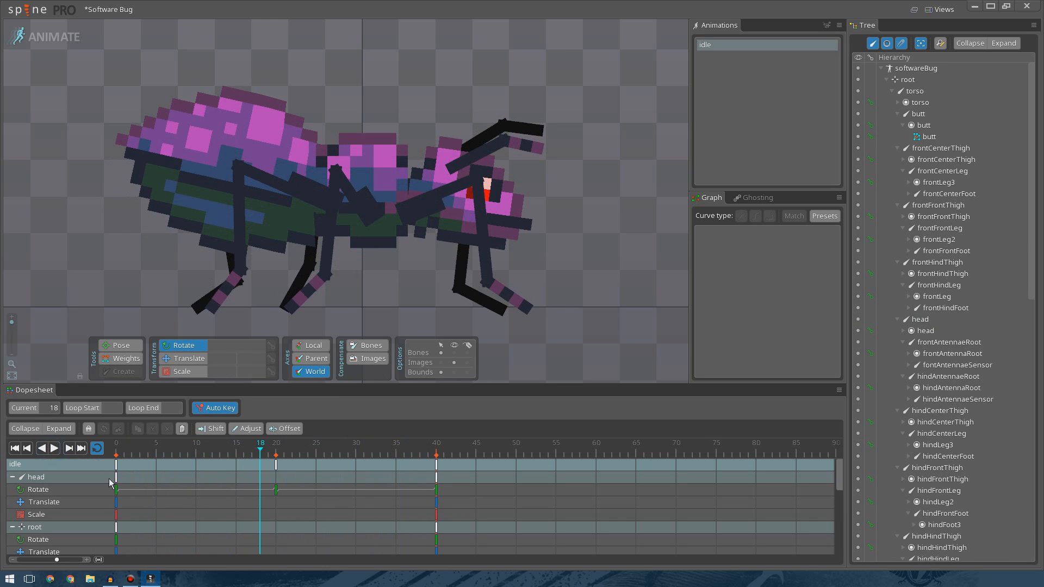
left_click(452, 205)
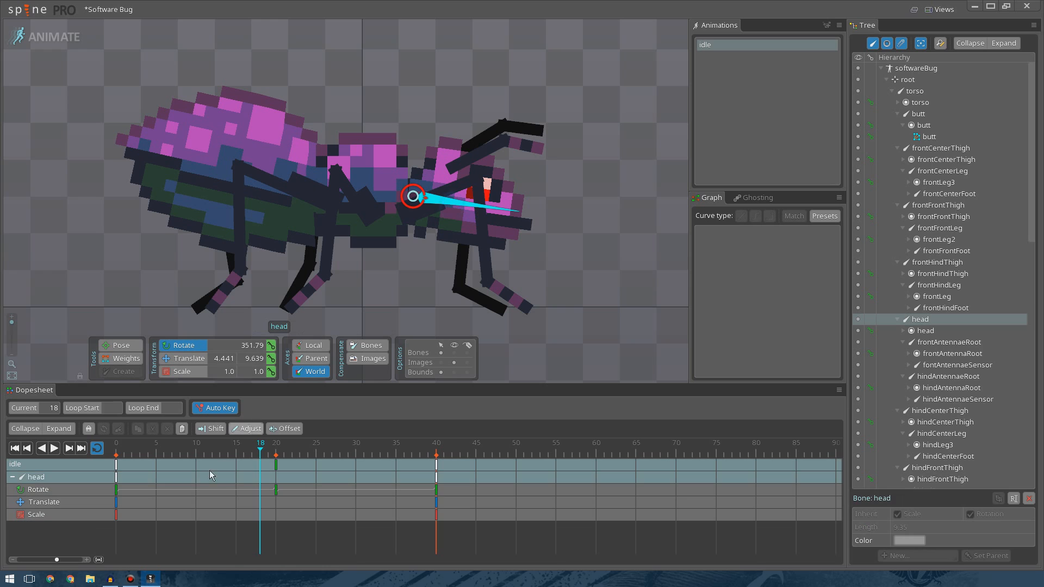
left_click(115, 490)
left_click(276, 490, "ctrl")
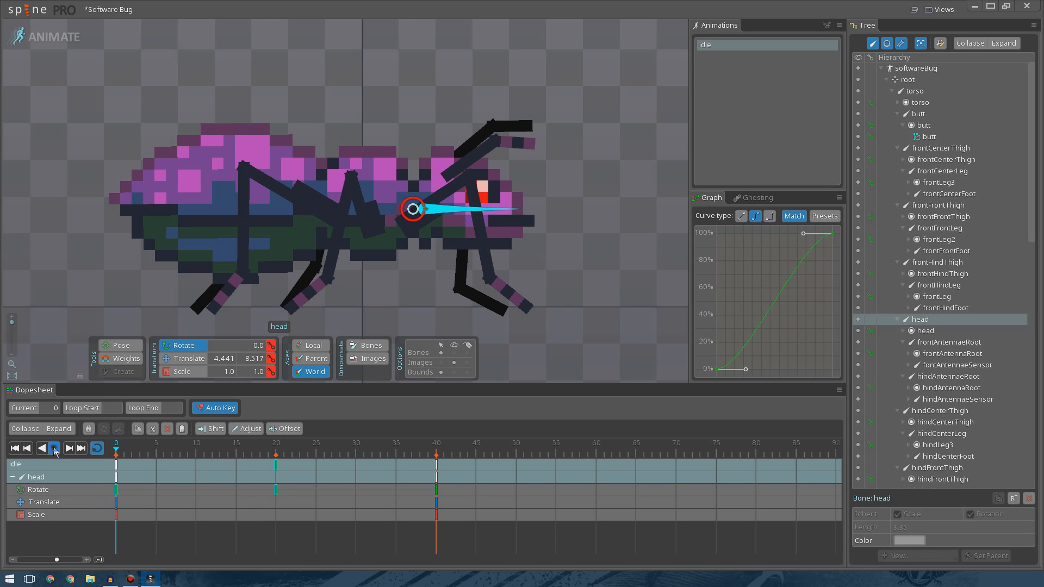
scroll(391, 245, "down", 4)
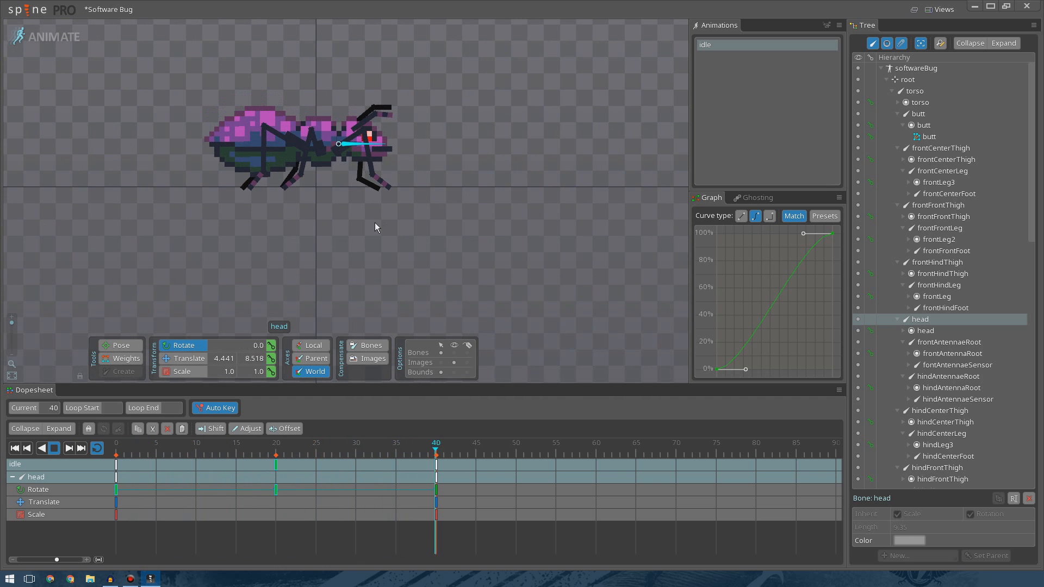
scroll(374, 223, "up", 4)
left_click_drag(383, 226, 443, 286)
scroll(377, 240, "down", 4)
scroll(377, 266, "up", 3)
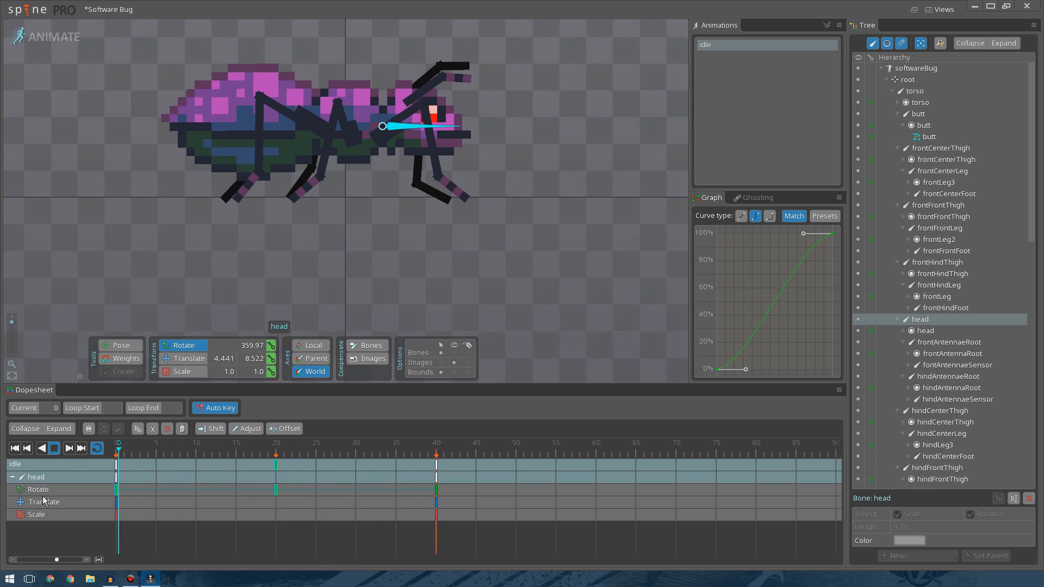
Play and scrub through the animation to preview the head bone's rotation.
left_click(53, 449)
left_click_drag(368, 336, 366, 403)
left_click_drag(542, 194, 543, 154)
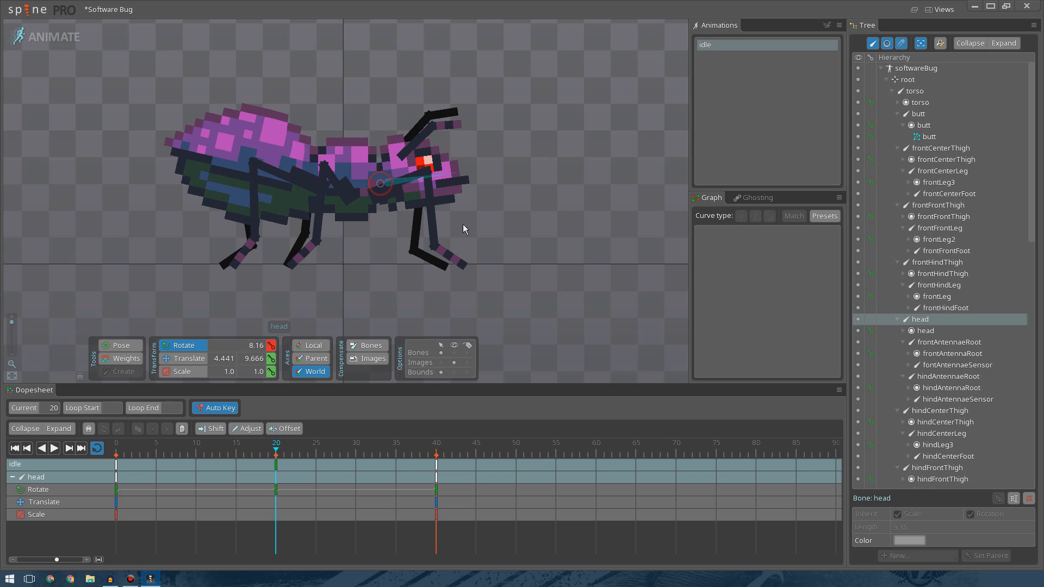
left_click_drag(152, 444, 106, 447)
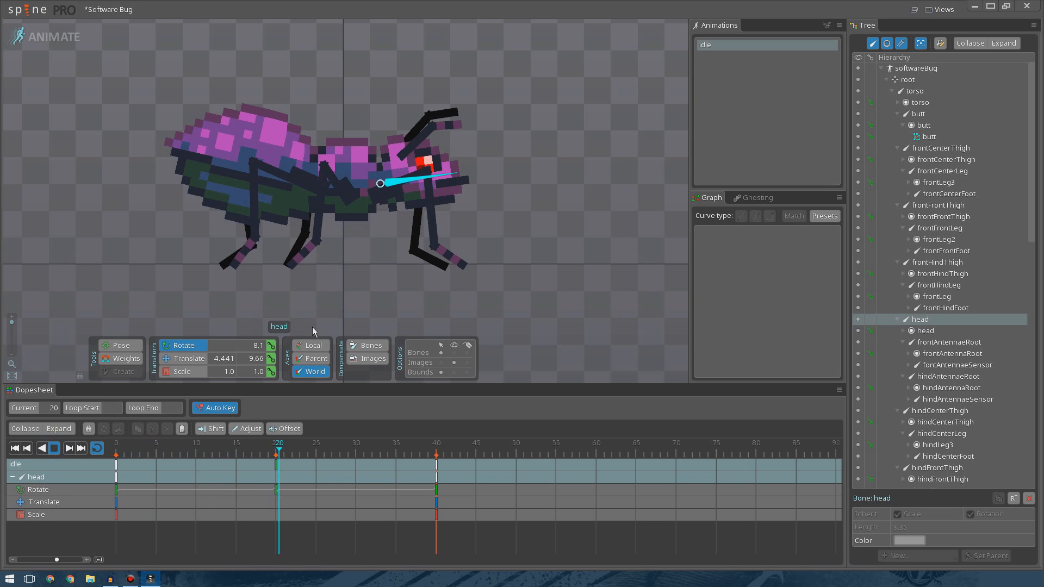
scroll(348, 312, "down", 3)
left_click_drag(378, 312, 376, 244)
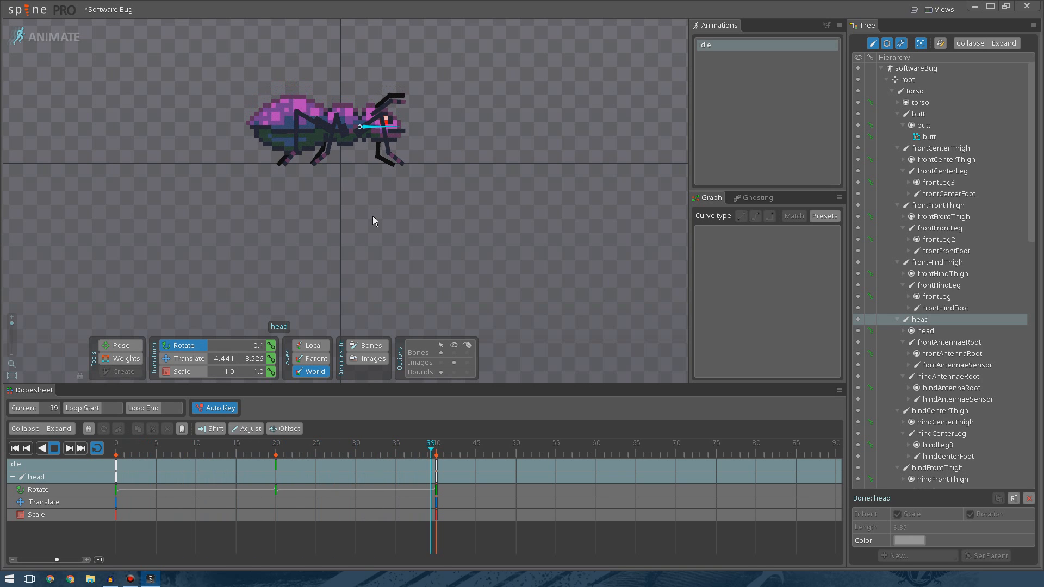
scroll(371, 205, "up", 1)
left_click_drag(437, 130, 532, 223)
scroll(532, 223, "up", 4)
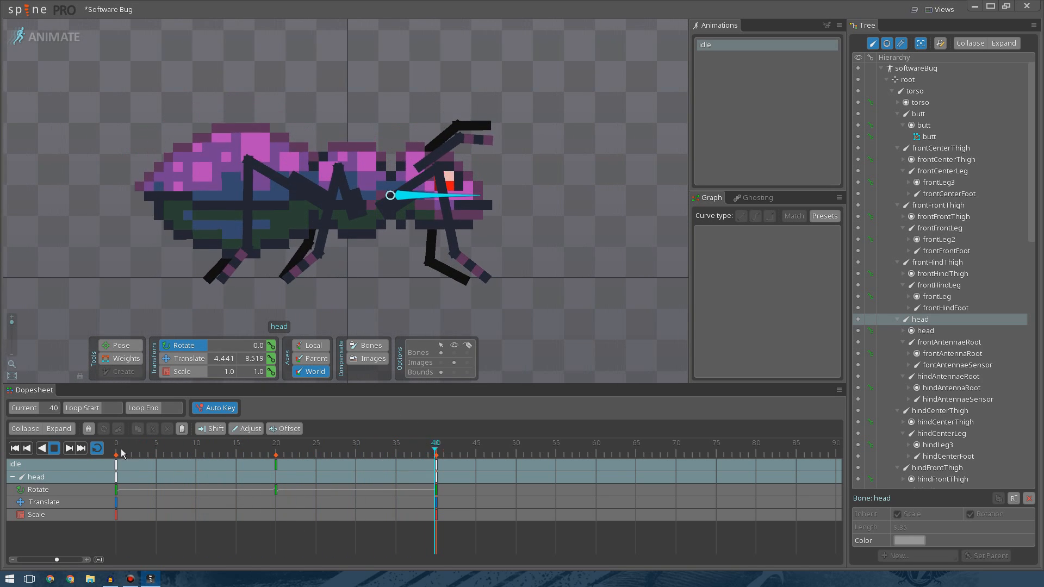
Select the head's frame 0 rotate key and reshape both easing handles into an ease-in-out curve.
left_click(116, 490)
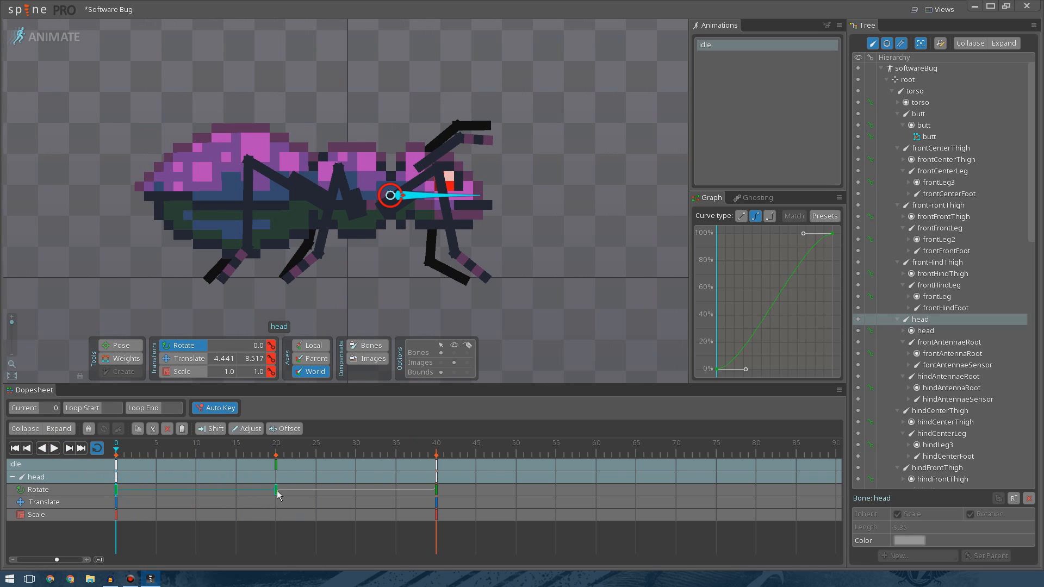
left_click_drag(803, 233, 735, 233)
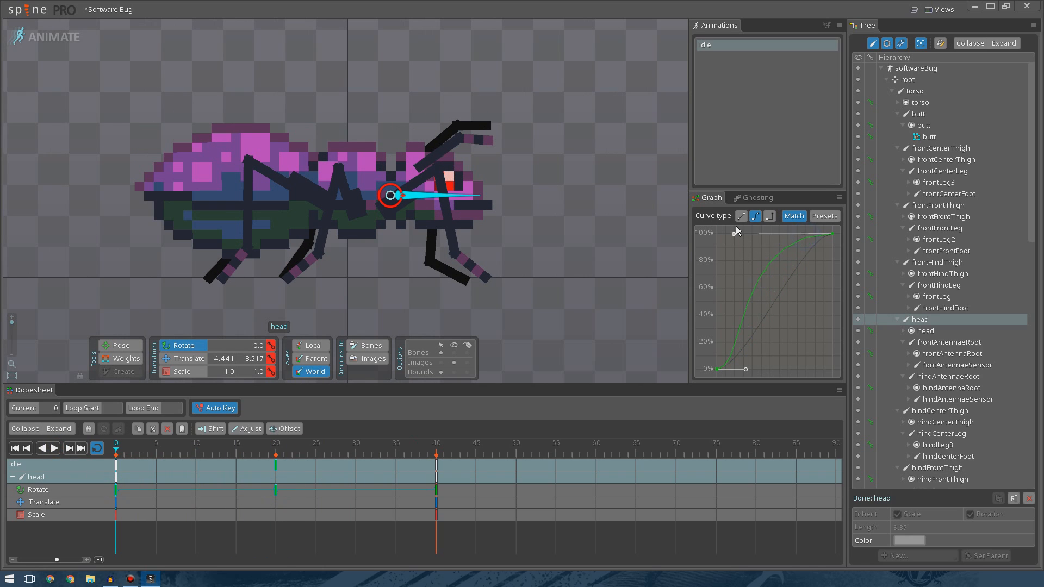
left_click(52, 449)
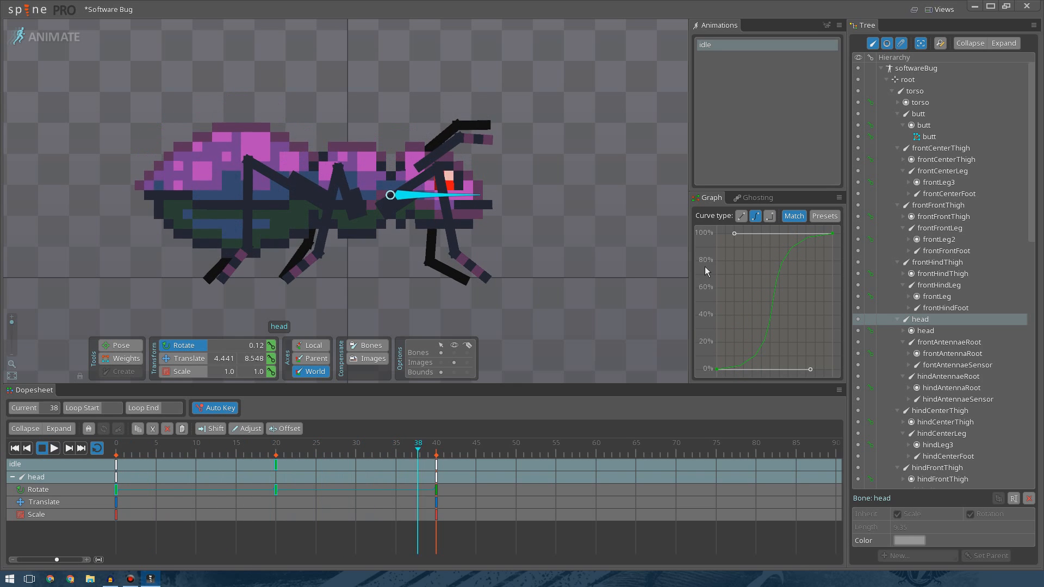
left_click_drag(810, 370, 754, 369)
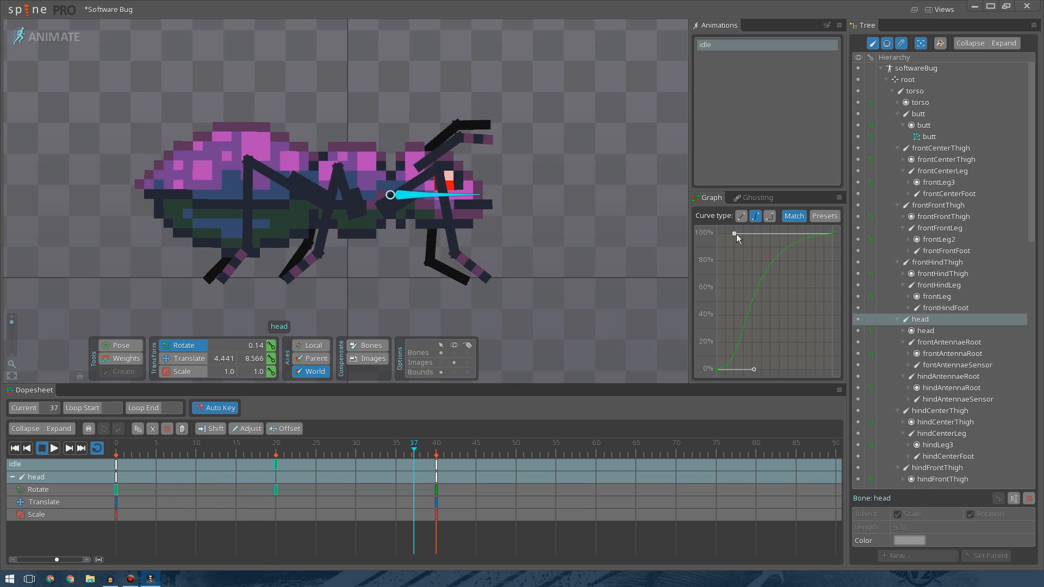
left_click_drag(735, 234, 791, 233)
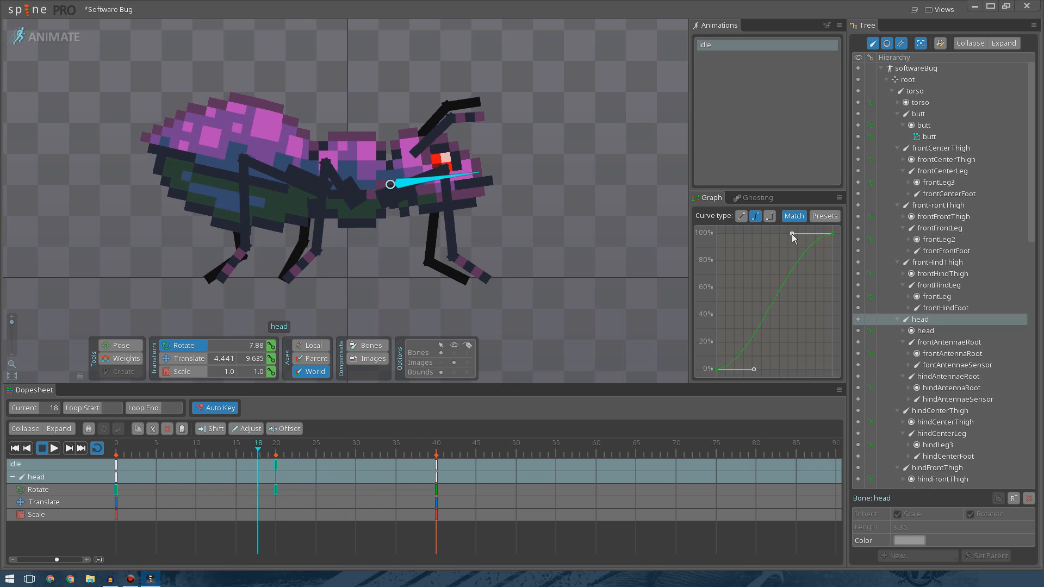
left_click_drag(749, 371, 812, 370)
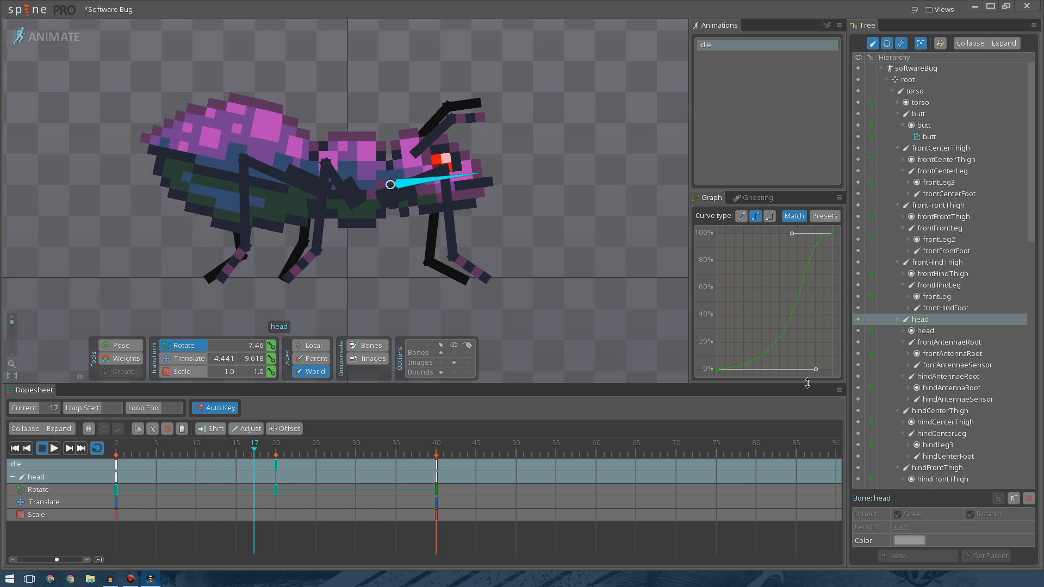
Preview the head motion, then pull both easing handles of the frame 0 key back for a gentler ease.
scroll(439, 187, "down", 4)
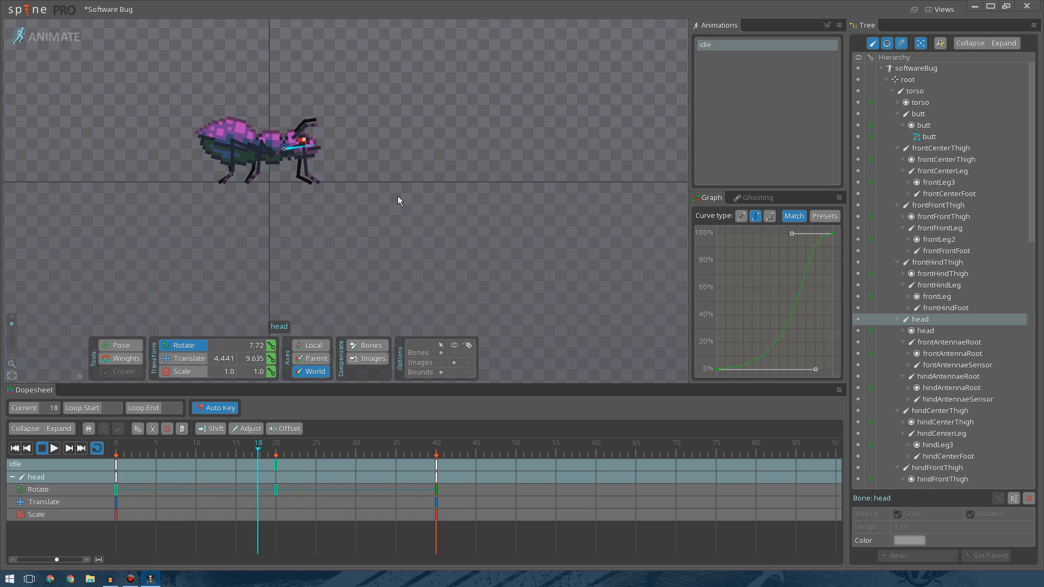
scroll(397, 196, "up", 3)
left_click_drag(366, 132, 520, 219)
left_click(58, 448)
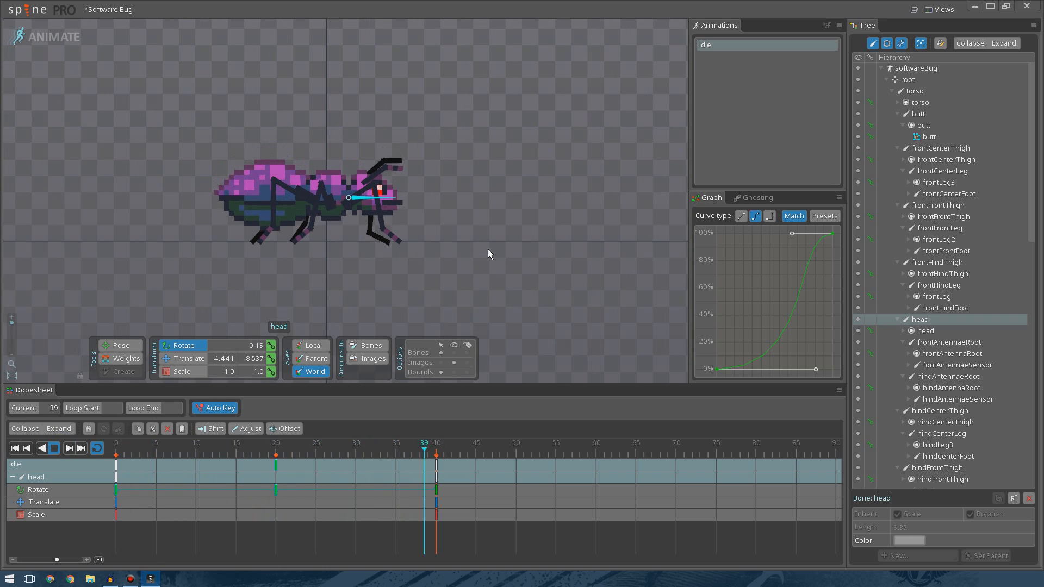
left_click_drag(816, 370, 740, 372)
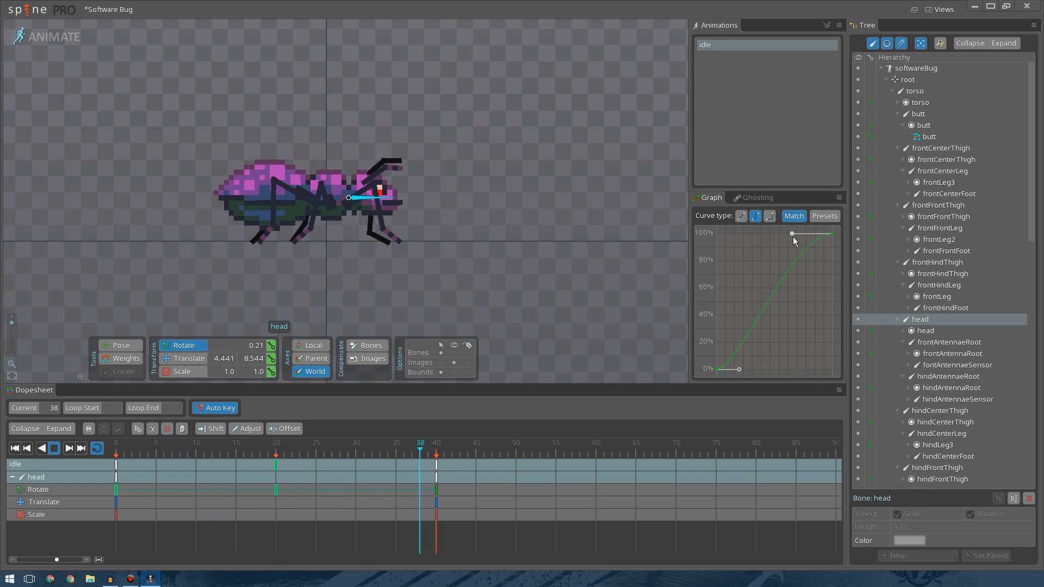
left_click_drag(793, 236, 778, 234)
Preview the full idle animation, briefly selecting the butt bone at frame 20.
scroll(403, 182, "down", 2)
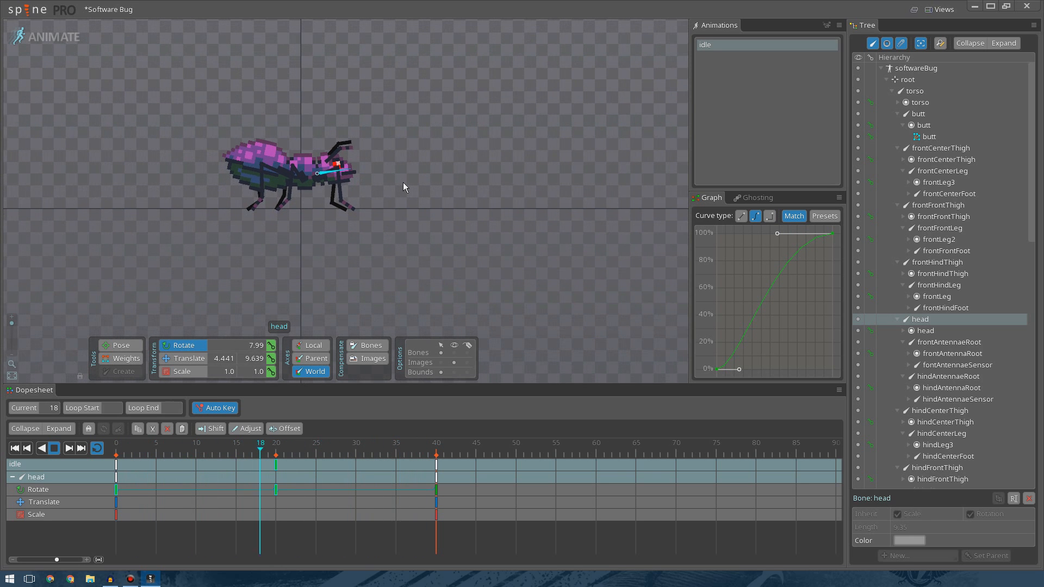
scroll(403, 182, "up", 2)
left_click_drag(403, 182, 520, 201)
scroll(454, 182, "up", 2)
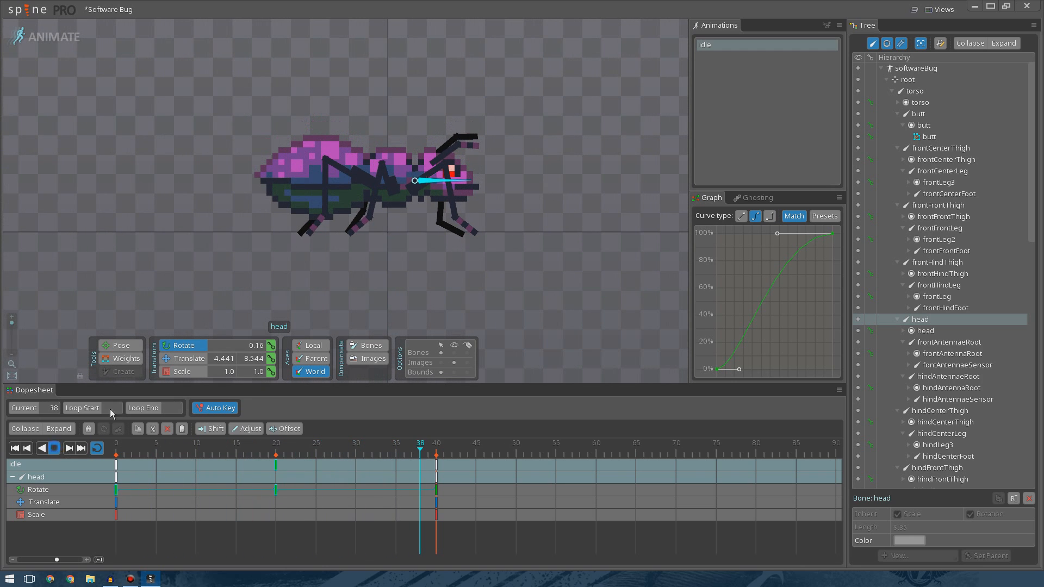
left_click(306, 180)
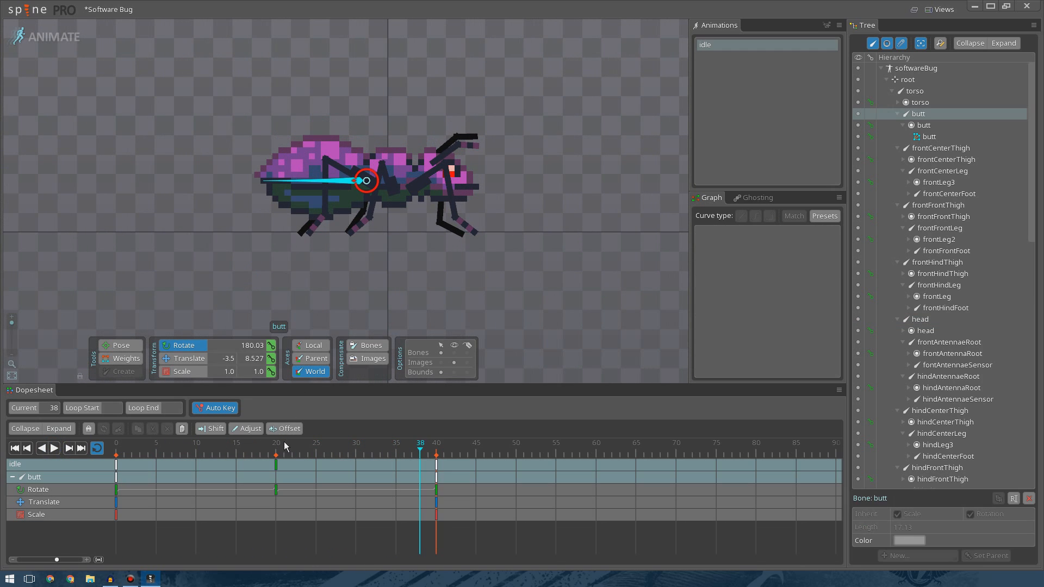
left_click_drag(285, 443, 277, 448)
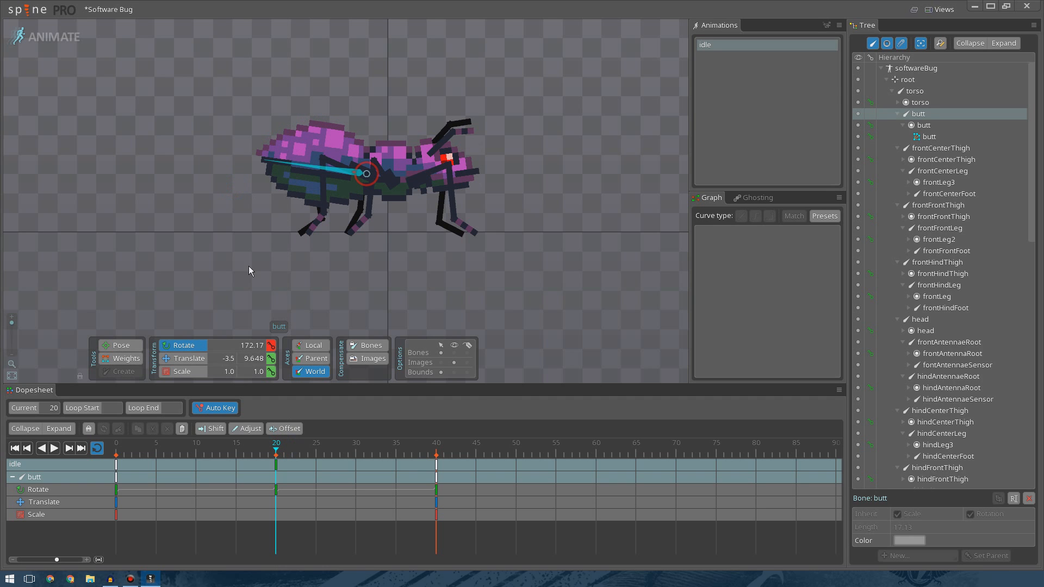
left_click(248, 266)
left_click(54, 448)
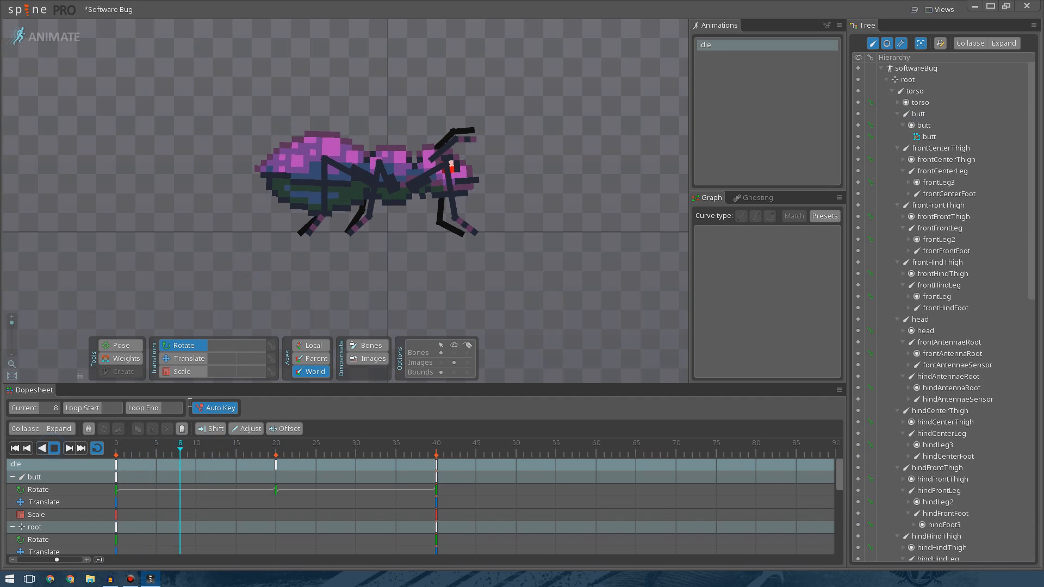
scroll(553, 216, "down", 2)
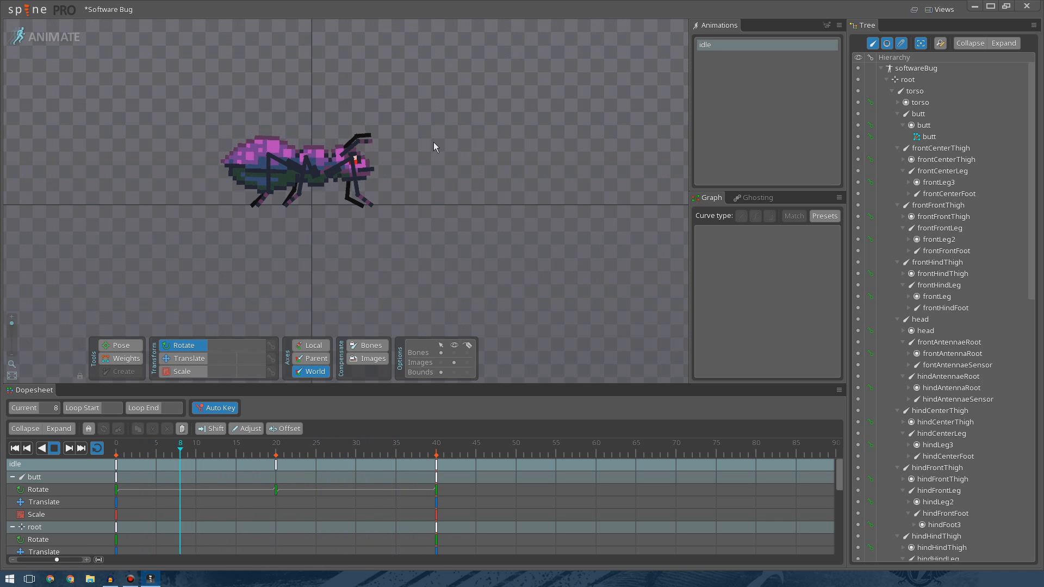
scroll(399, 204, "up", 2)
scroll(397, 207, "up", 3)
left_click_drag(451, 164, 576, 181)
left_click(57, 451)
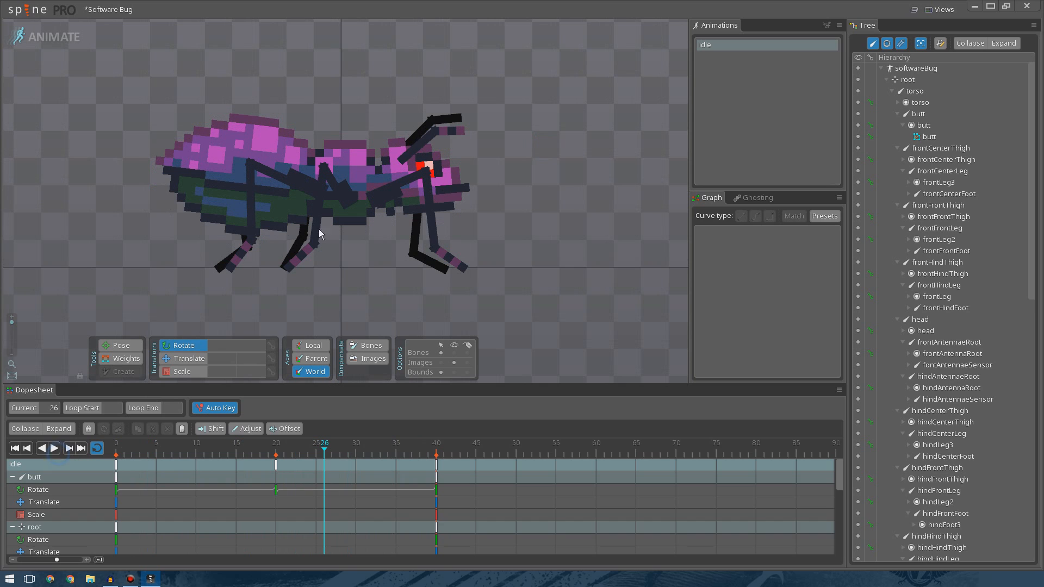
Select the front antennae root bone and rotate it slightly upward at frame 15.
left_click(427, 140)
left_click(267, 455)
mouse_move(273, 457)
left_mouse_down()
mouse_move(193, 449)
mouse_move(277, 460)
left_mouse_up()
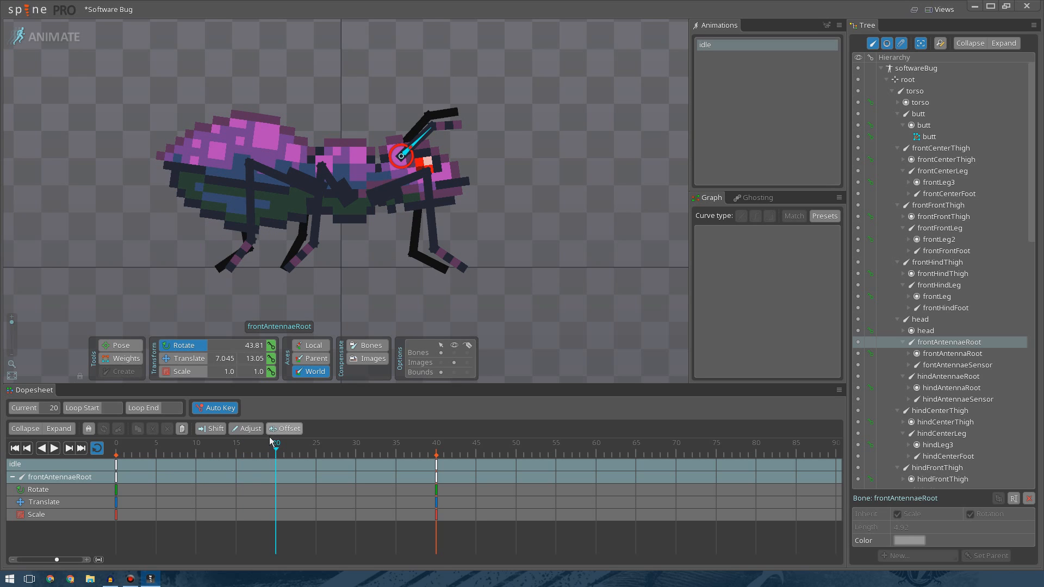
left_click_drag(241, 452, 237, 451)
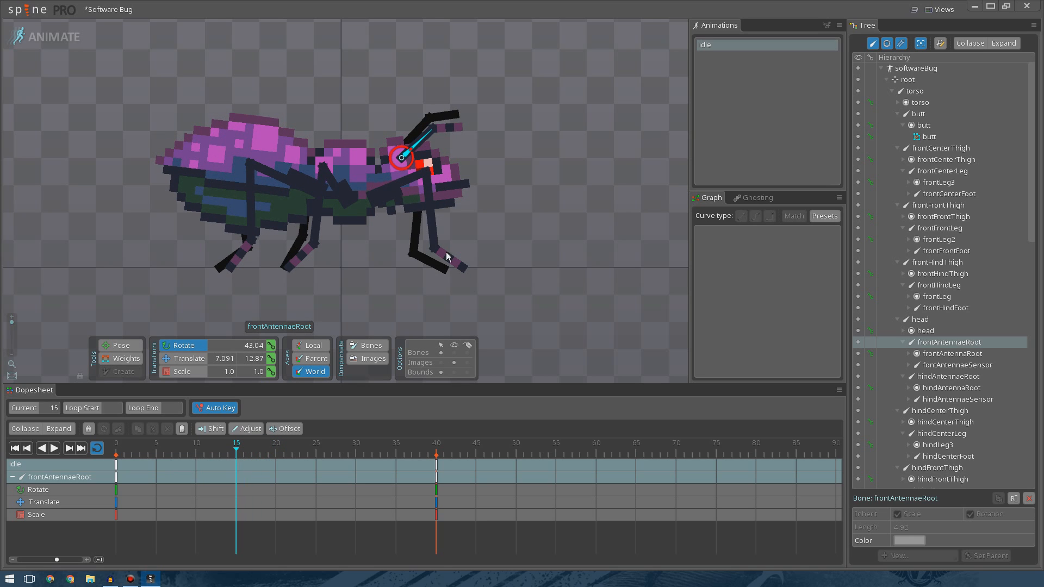
mouse_move(533, 177)
left_mouse_down()
mouse_move(533, 200)
mouse_move(527, 168)
left_mouse_up()
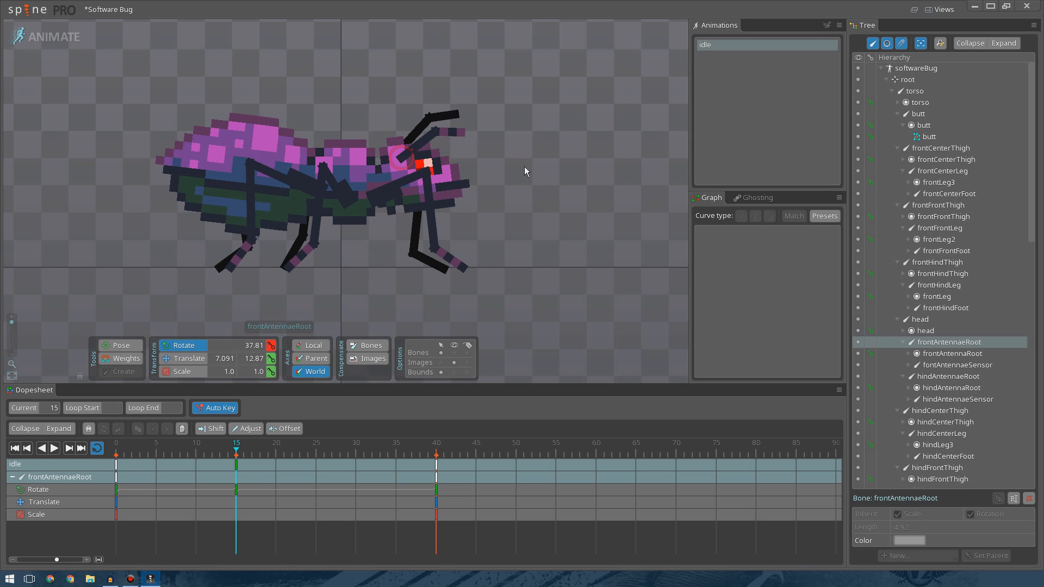
Select the four antenna root and sensor bones, preview their motion, and select their frame 0 rotate keys.
left_click(457, 132)
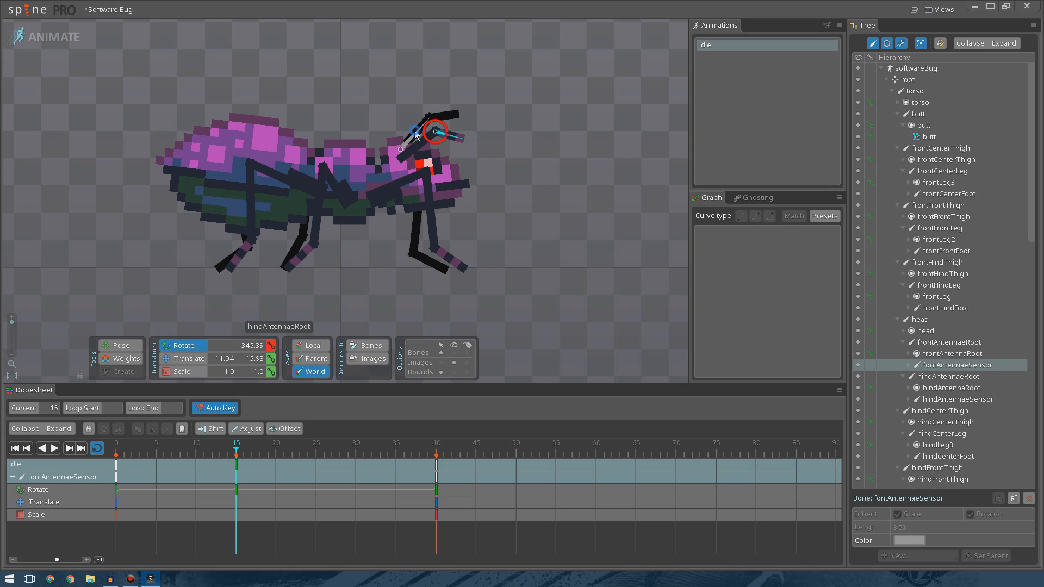
left_click(461, 122)
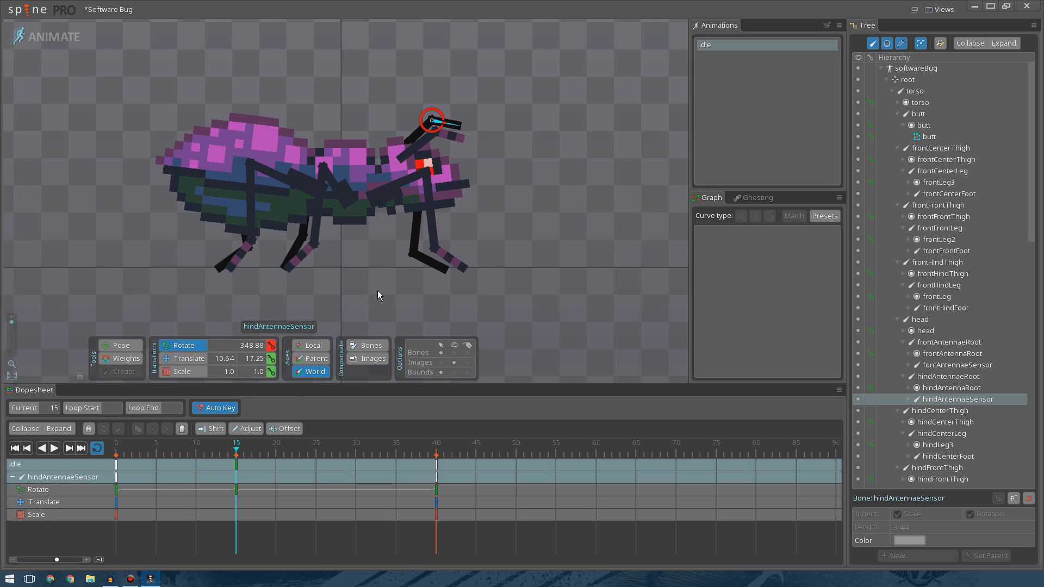
left_click_drag(276, 445, 238, 453)
left_click(418, 146, "ctrl")
left_click(412, 152, "ctrl")
left_click(441, 153, "ctrl")
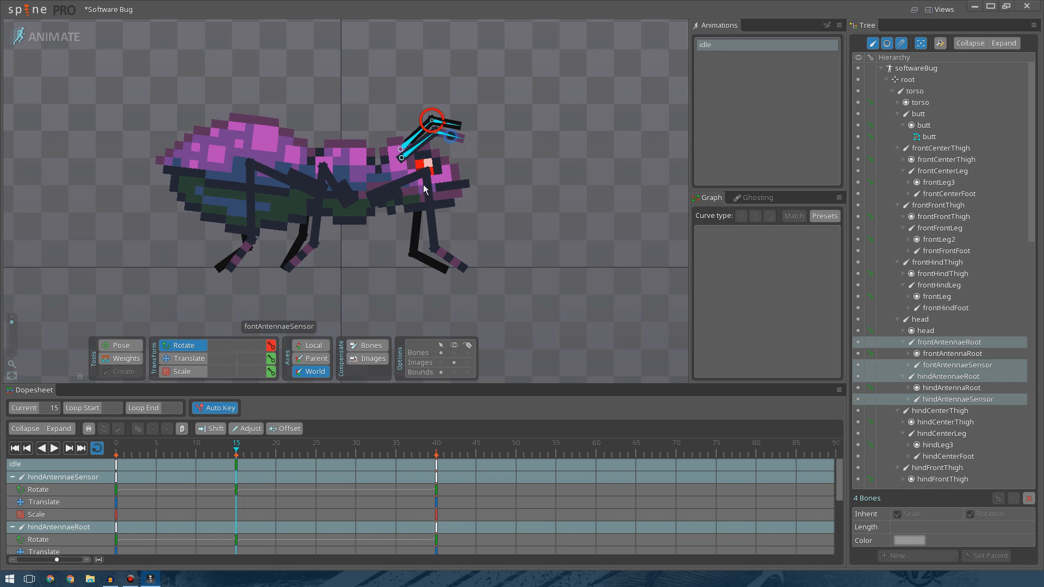
left_click(54, 449)
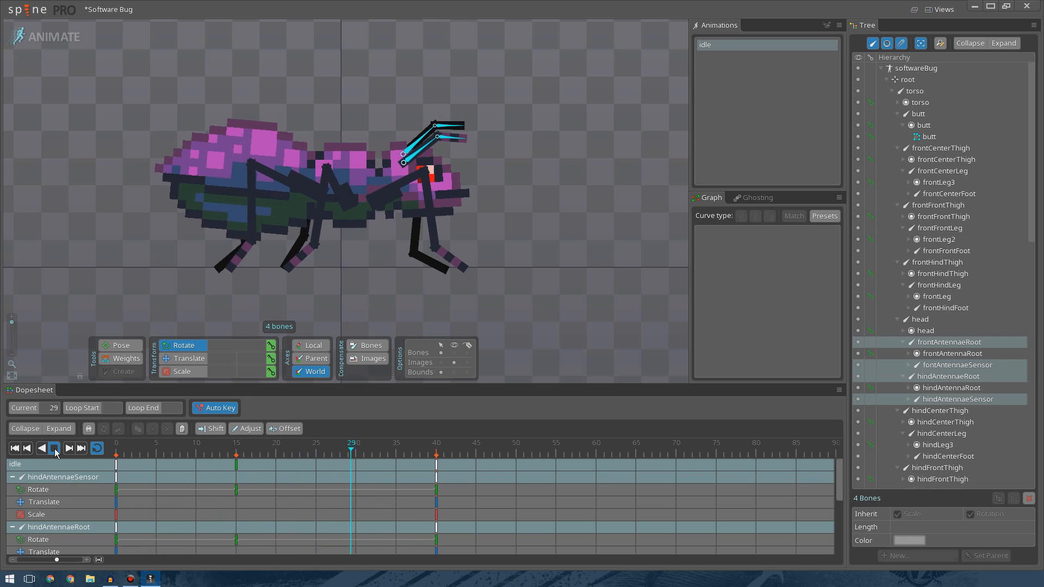
left_click(54, 450)
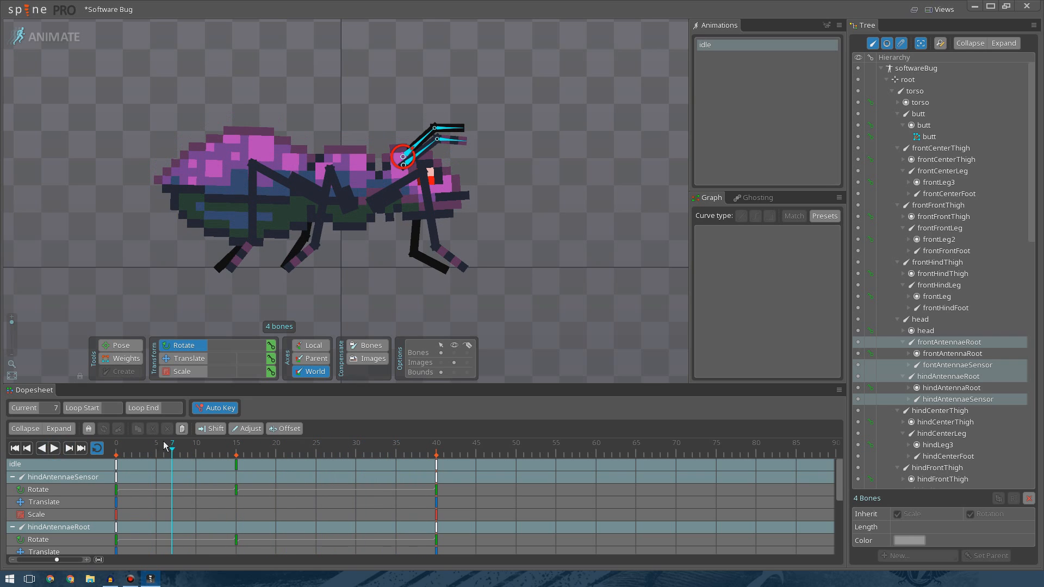
left_click(113, 492)
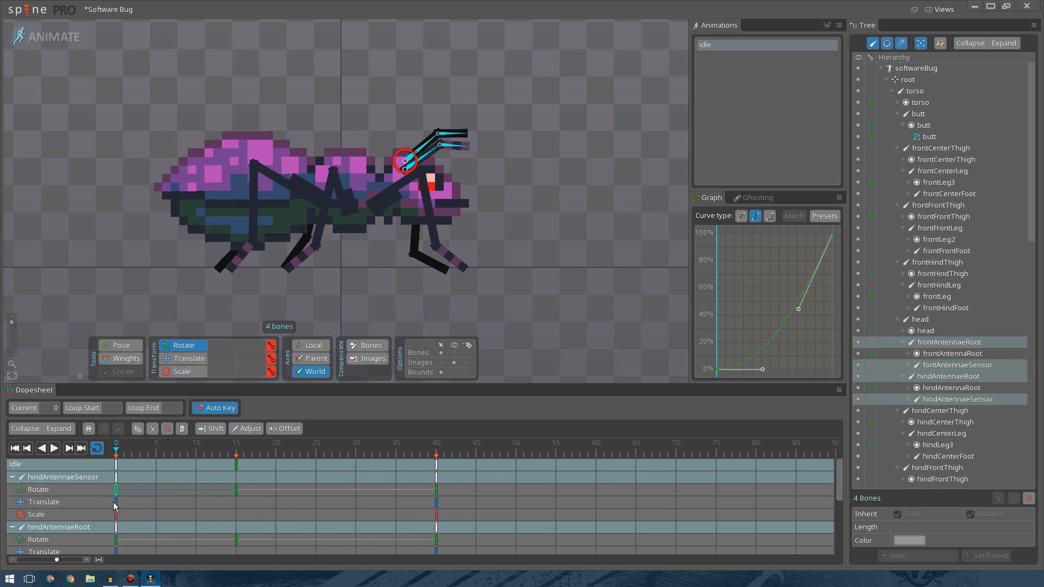
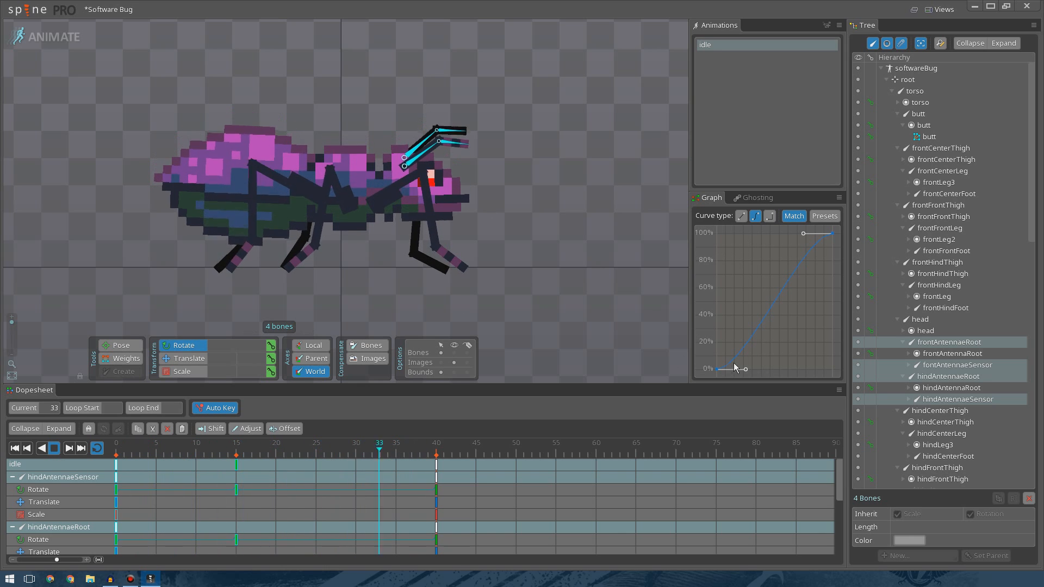
Reshape the easing curve of the antennae's frame 0 rotate keys by pulling both handles back.
left_click_drag(745, 370, 784, 370)
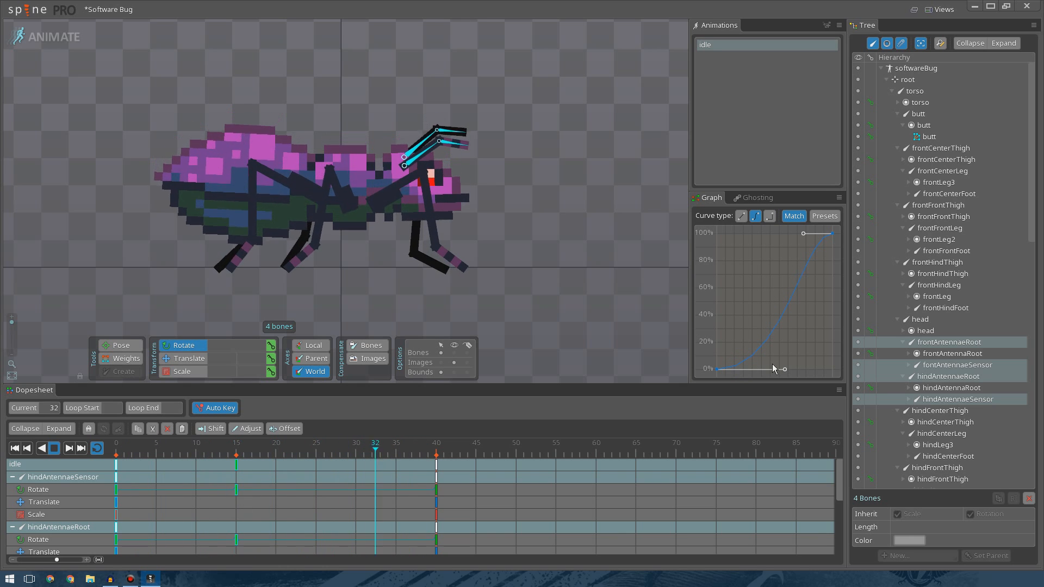
left_click_drag(782, 369, 756, 370)
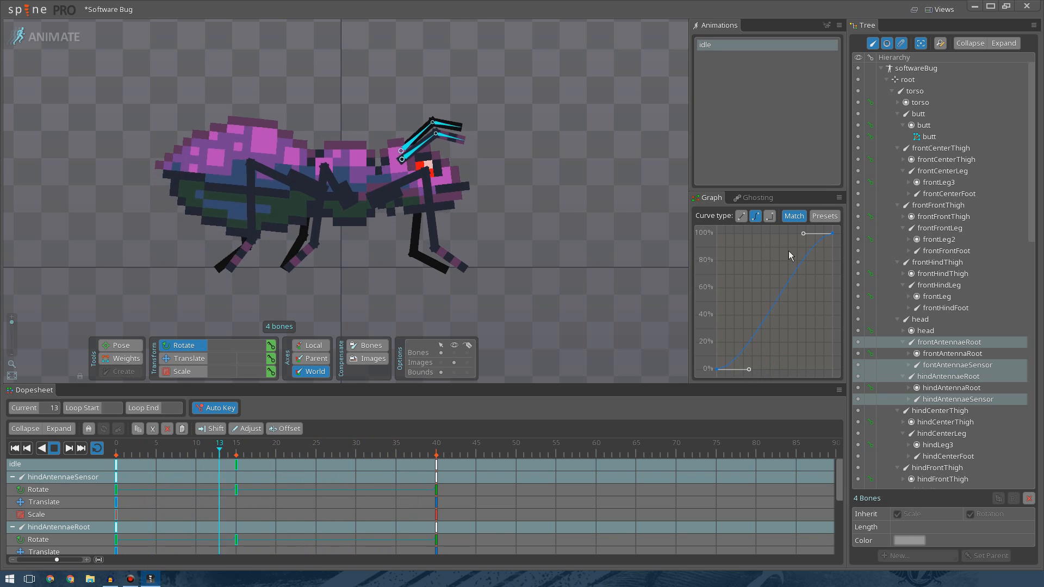
left_click_drag(800, 235, 759, 223)
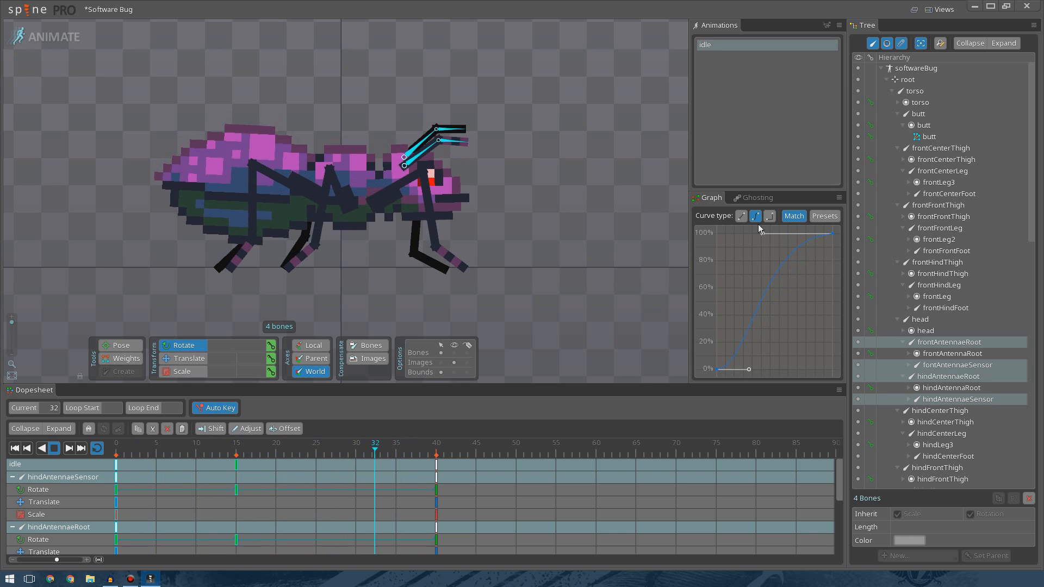
left_click_drag(751, 370, 733, 373)
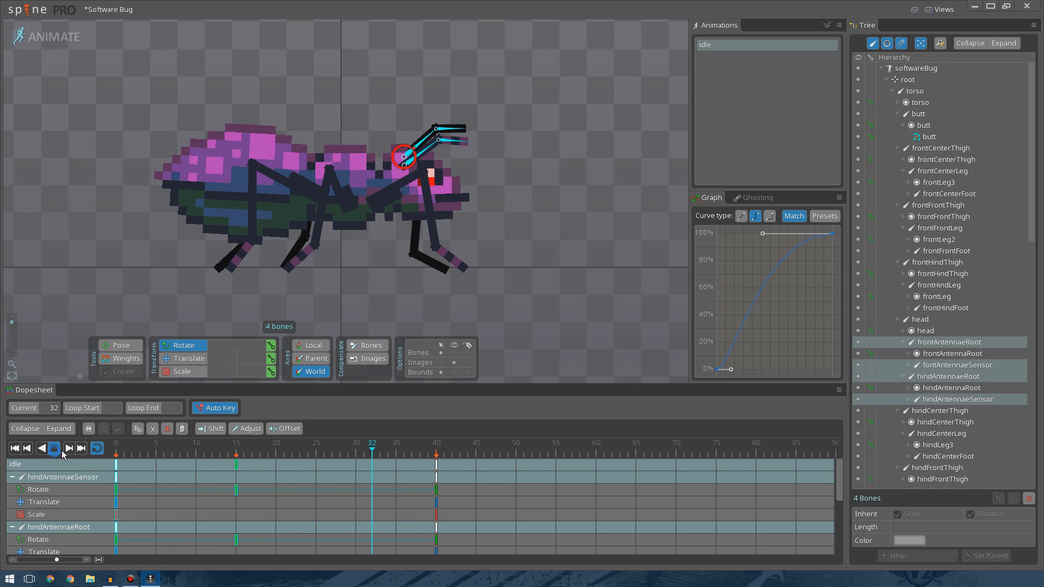
At frame 35, rotate the four antenna bones slightly downward to key a new pose.
left_click_drag(384, 459, 392, 458)
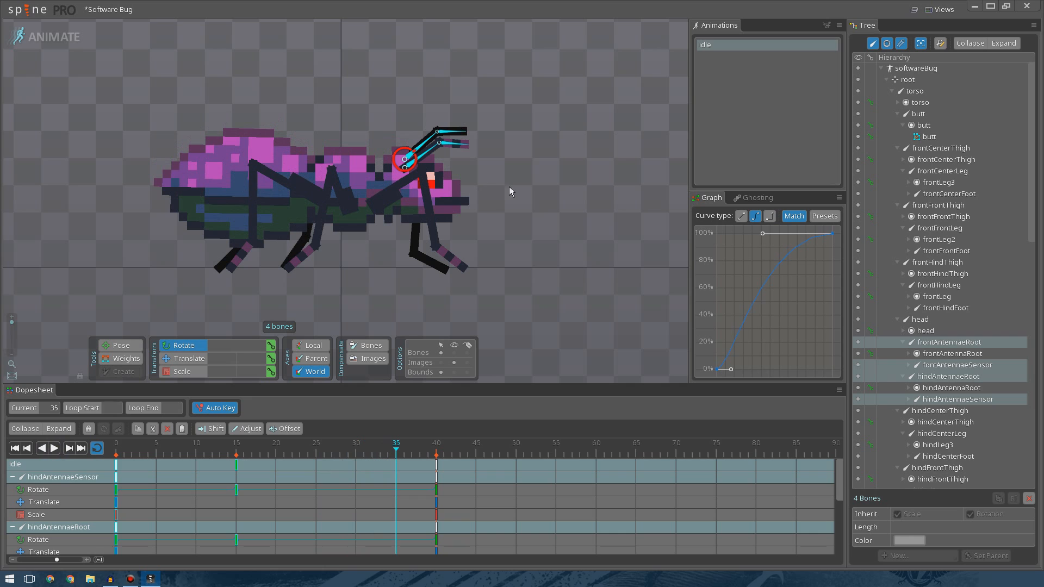
left_click_drag(540, 164, 519, 152)
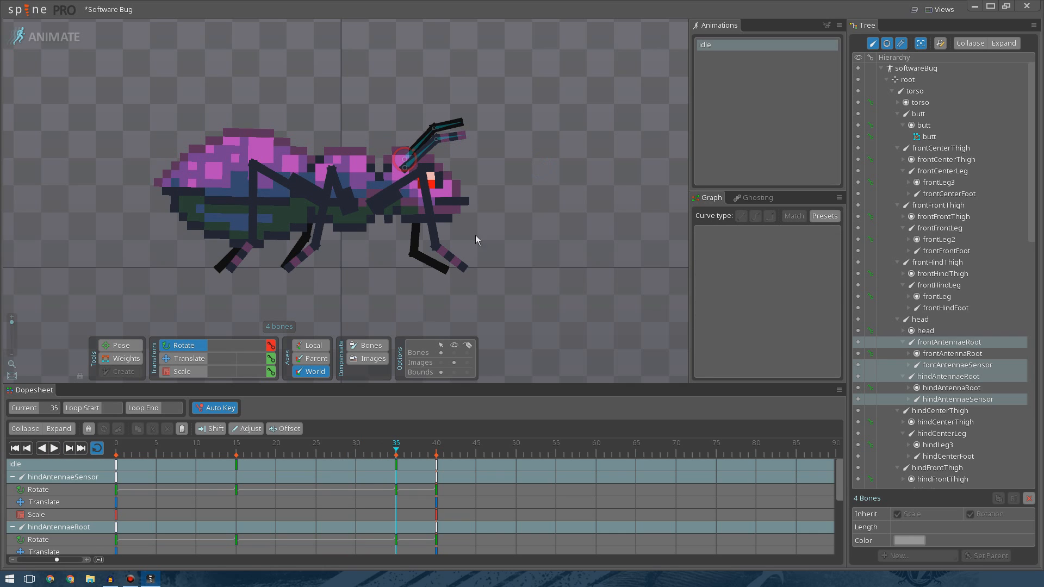
Preview the antenna motion from the start, selecting the antennae's frame 0 keys along the way.
left_click_drag(394, 452, 96, 452)
left_click(59, 449)
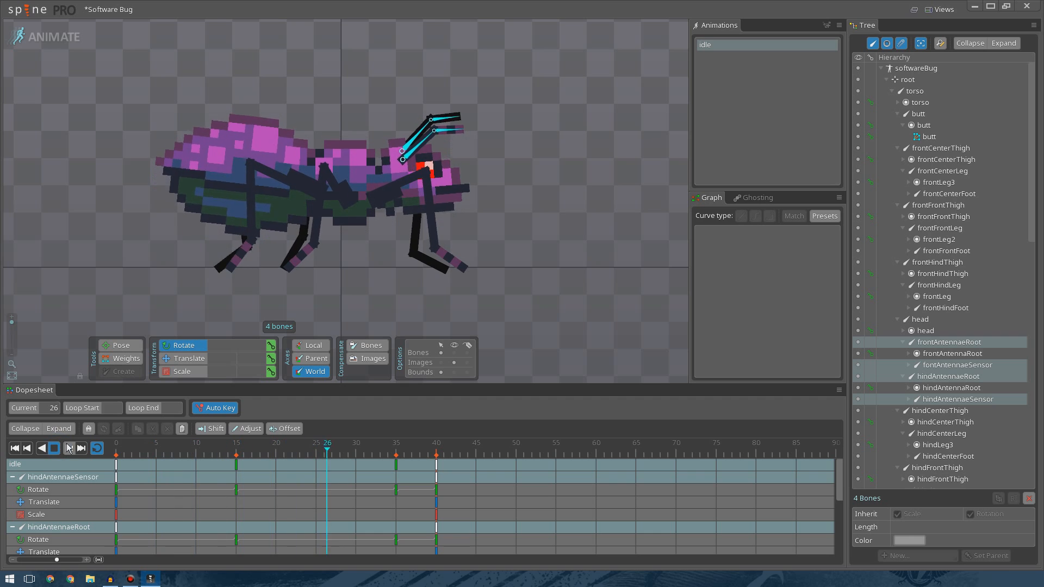
left_click(116, 450)
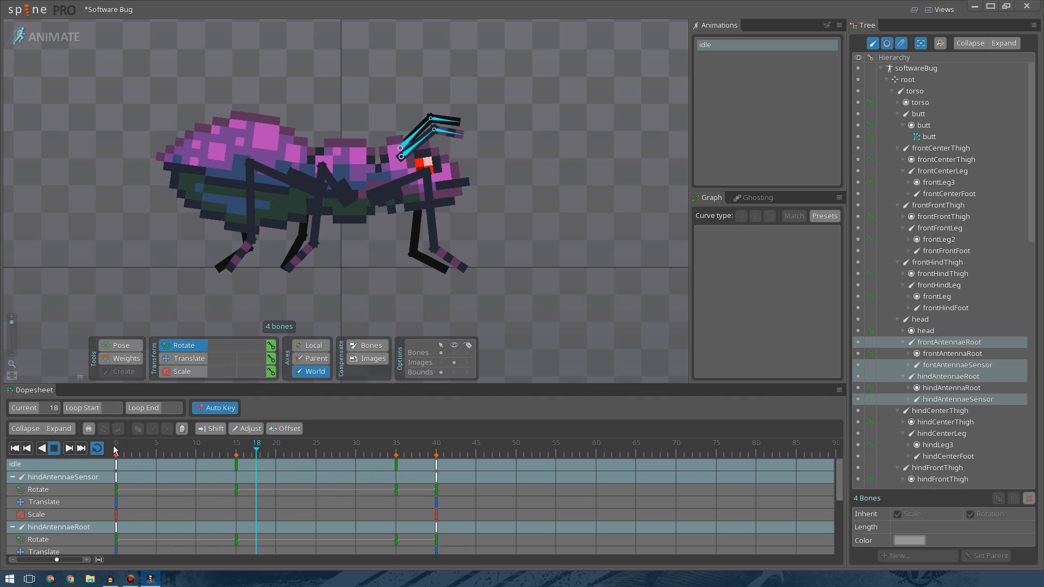
left_click(54, 448)
left_click(118, 468)
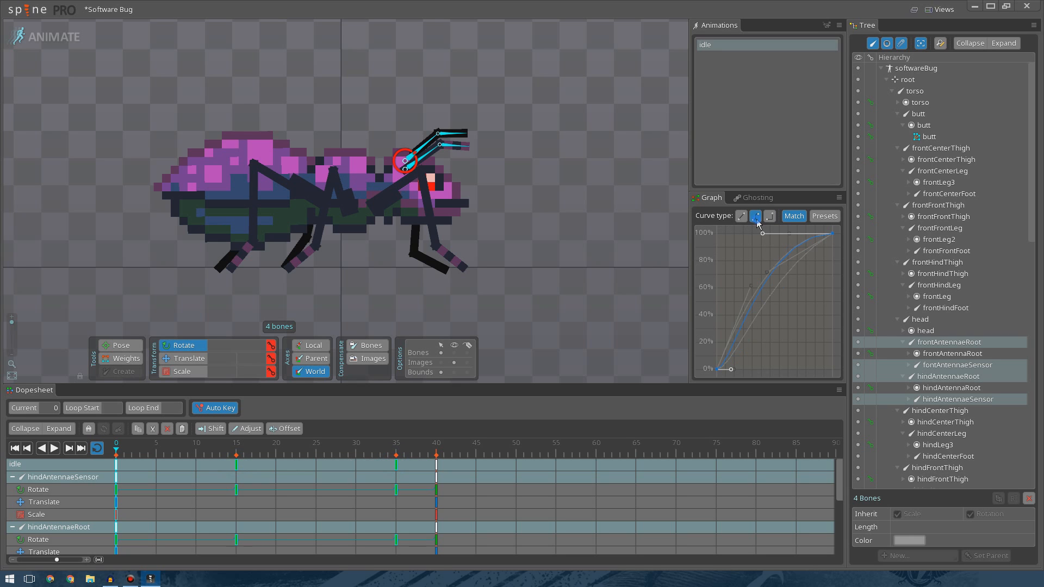
left_click(53, 448)
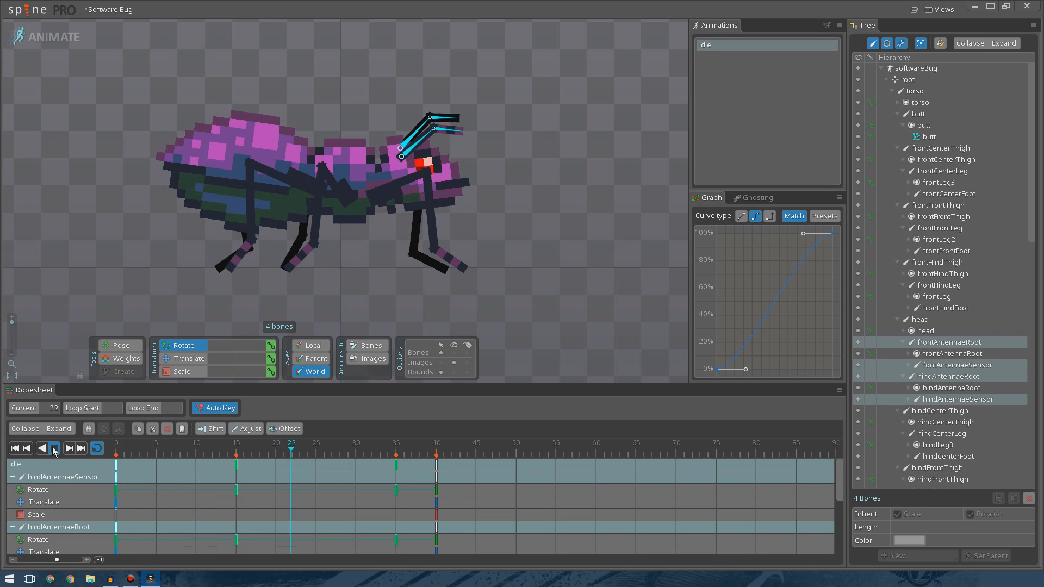
left_click(54, 449)
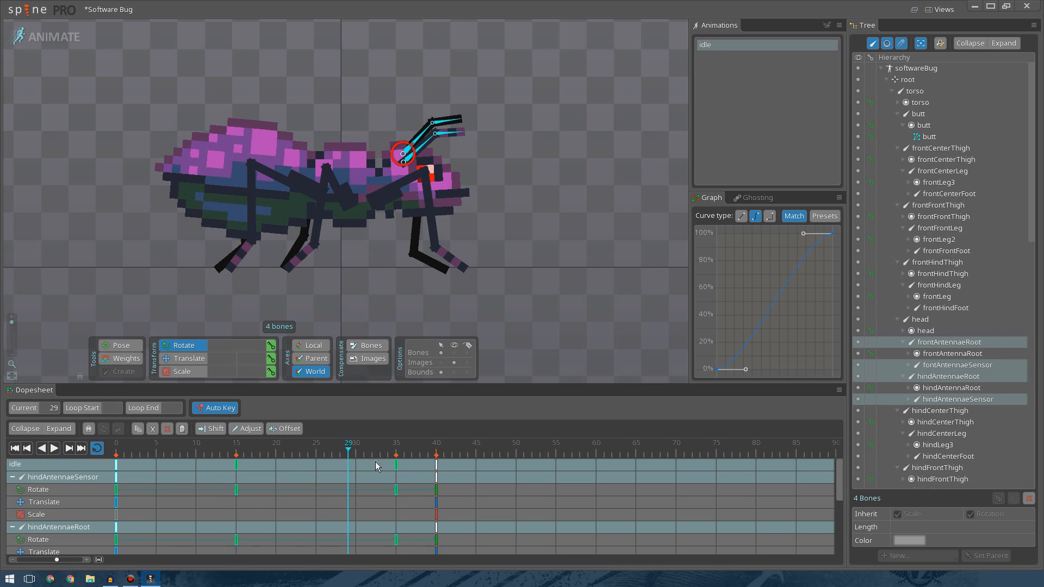
Move the antennae's frame 35 rotate keys to frame 30 and preview the result.
left_click(393, 464)
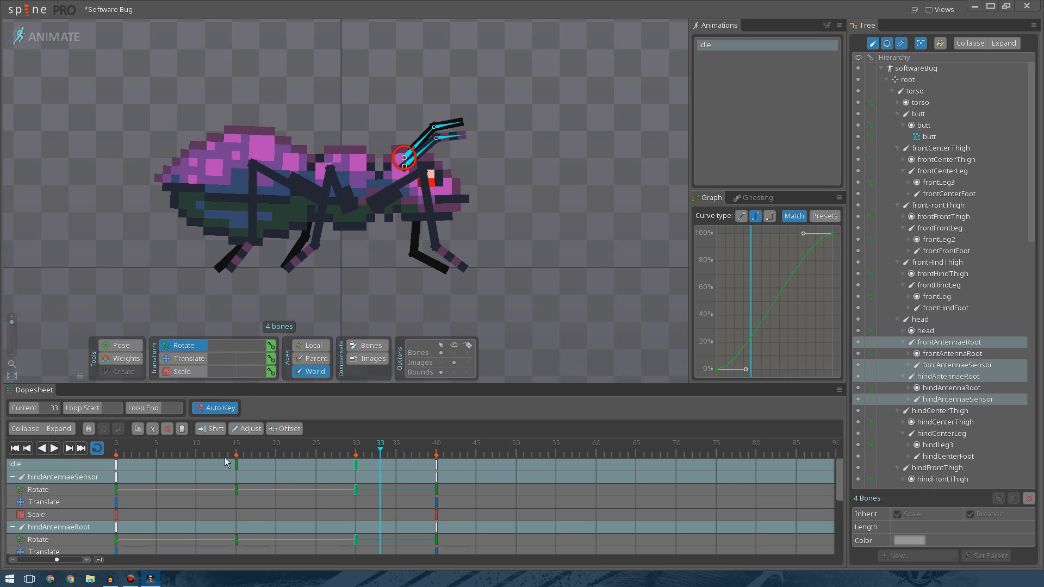
left_click(120, 464)
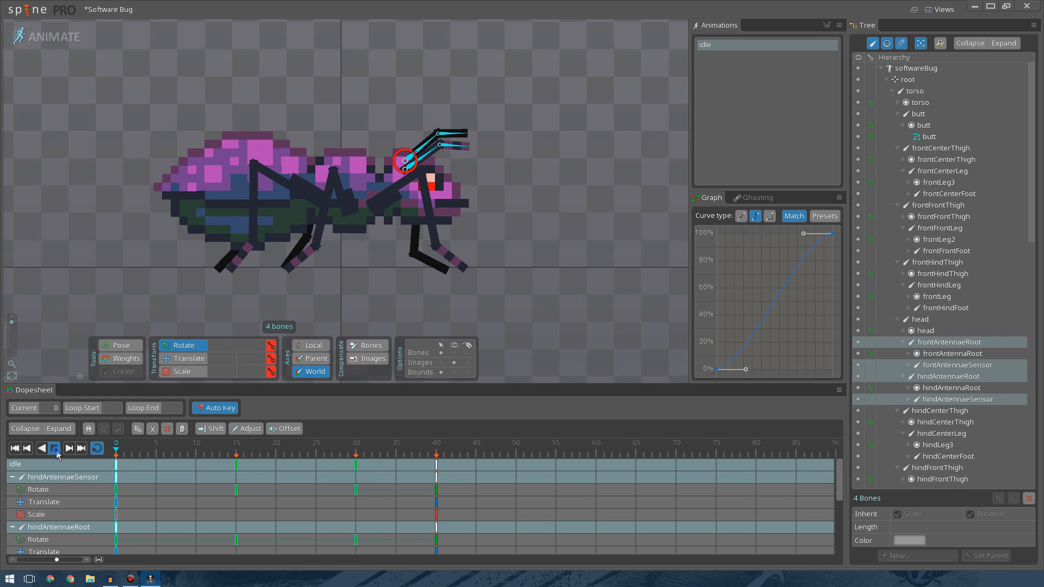
left_click(55, 449)
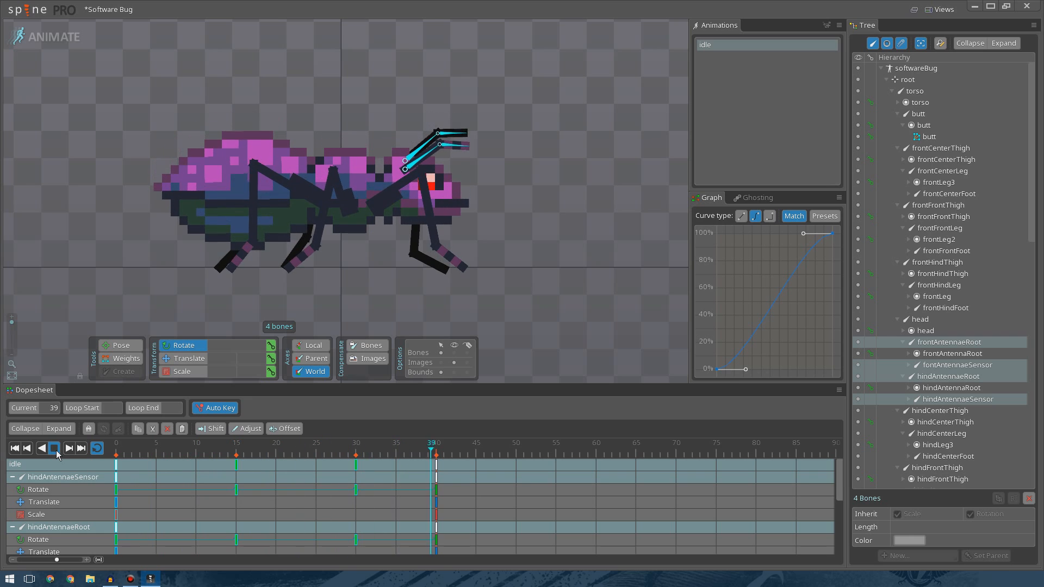
left_click(56, 450)
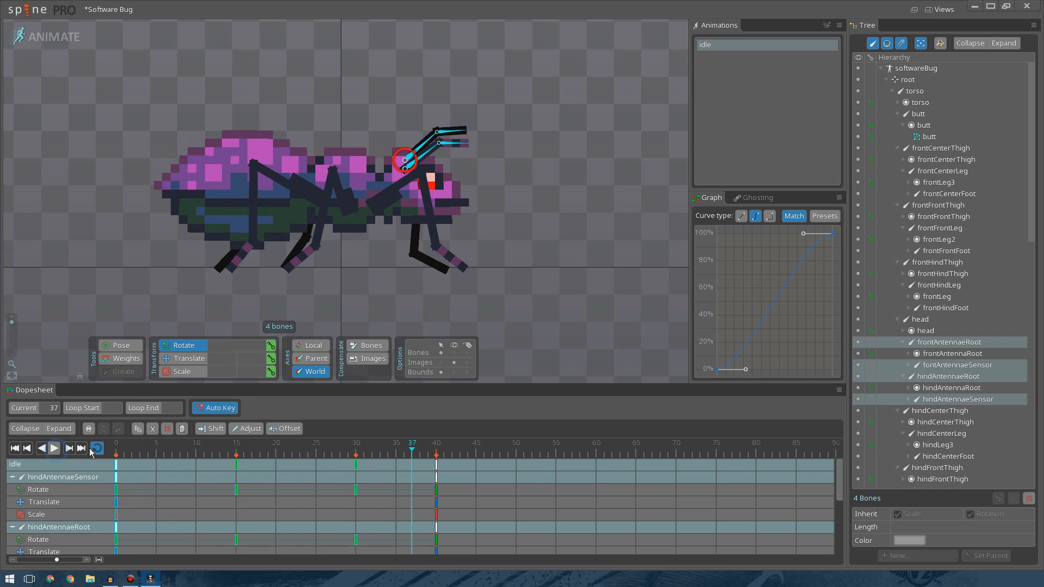
Stretch the frame 0 keys' easing handle further out for a slower start, then preview the animation.
left_click(357, 447)
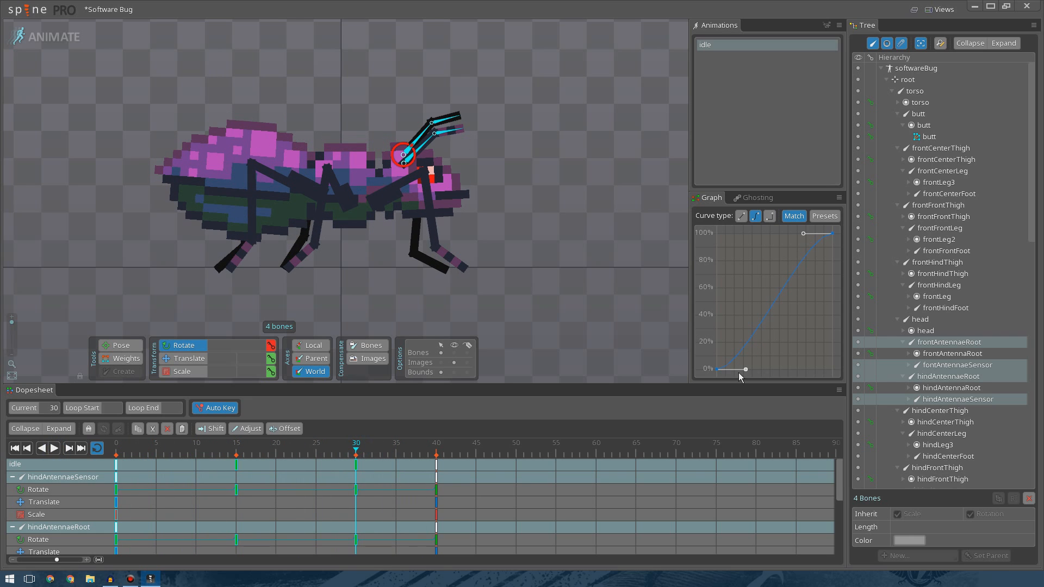
left_click_drag(747, 370, 790, 377)
left_click(54, 451)
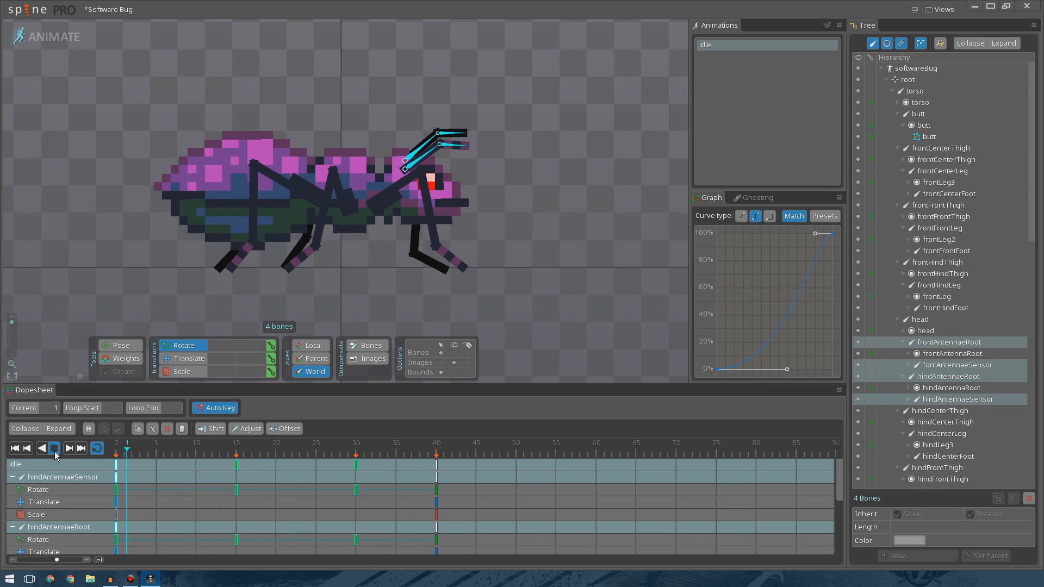
left_click(55, 452)
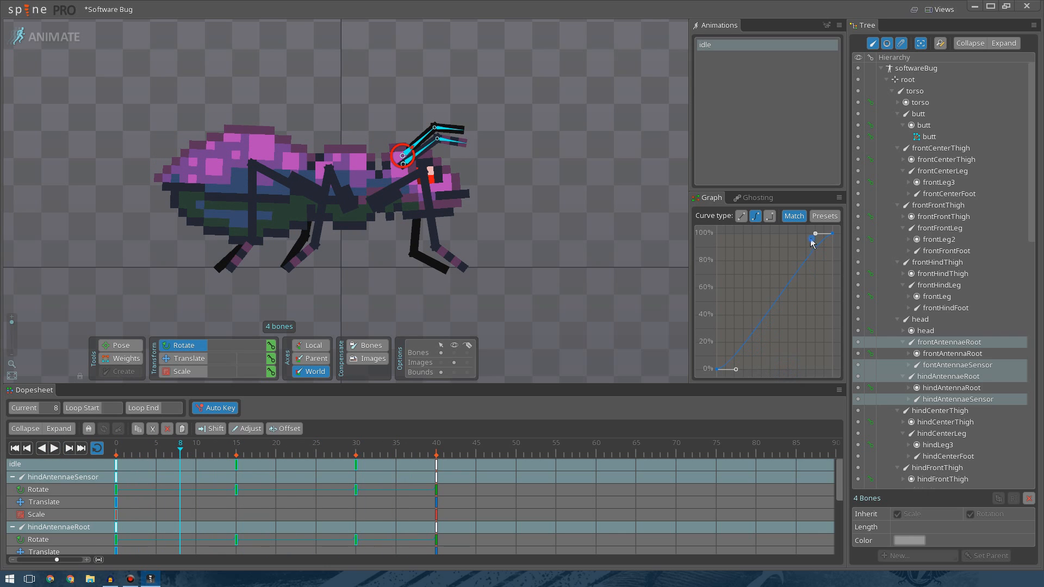
left_click(53, 453)
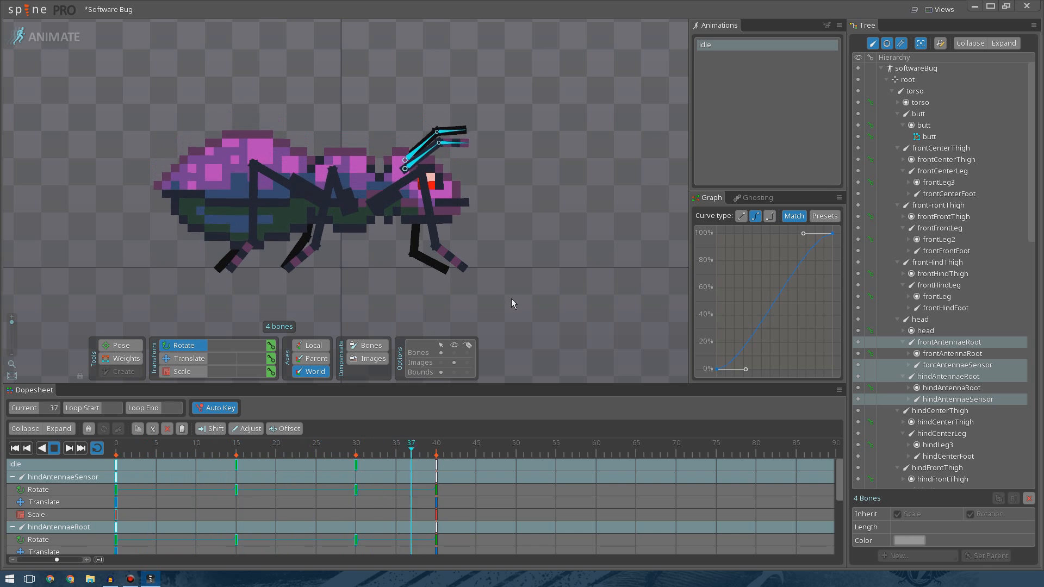
Zoom and pan the viewport onto the bug and play the idle animation.
left_click(393, 466)
scroll(397, 218, "down", 3)
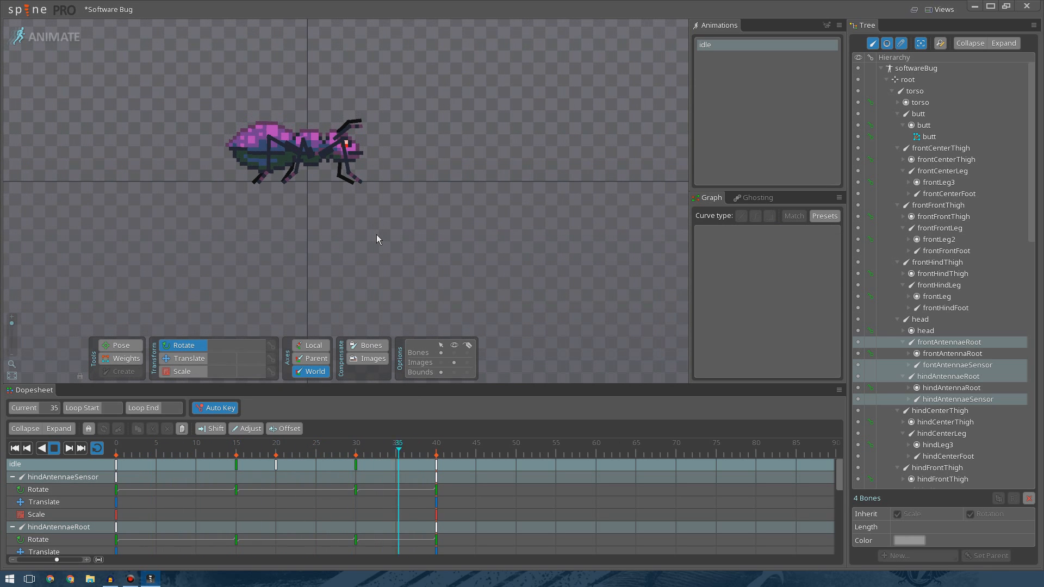
scroll(380, 230, "up", 2)
left_click_drag(396, 182, 456, 234)
scroll(448, 178, "up", 2)
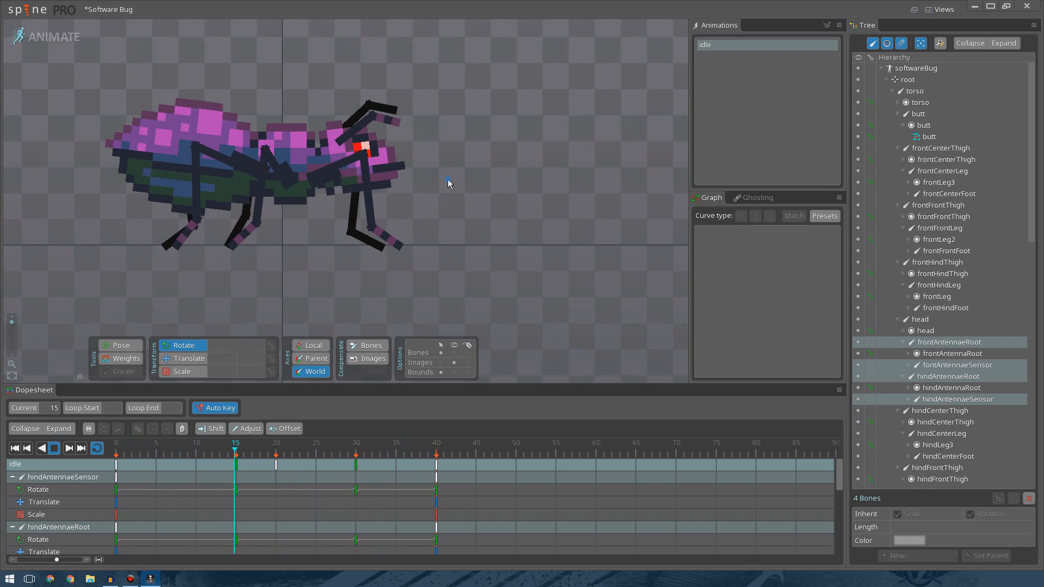
left_click(55, 449)
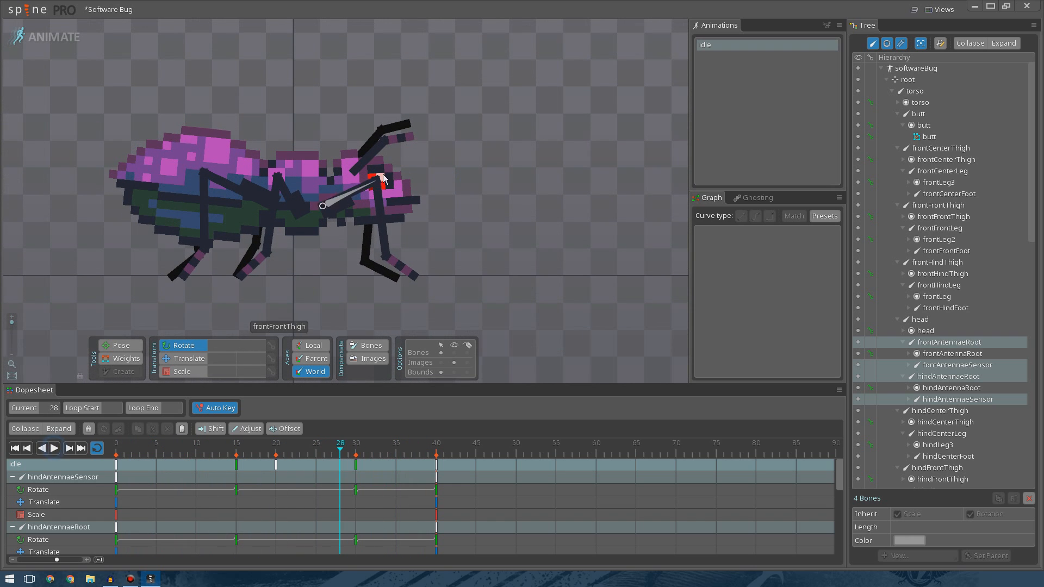
Select the hind antenna bones and shift their frame 30 keys to frame 35 to offset them.
left_click(372, 147)
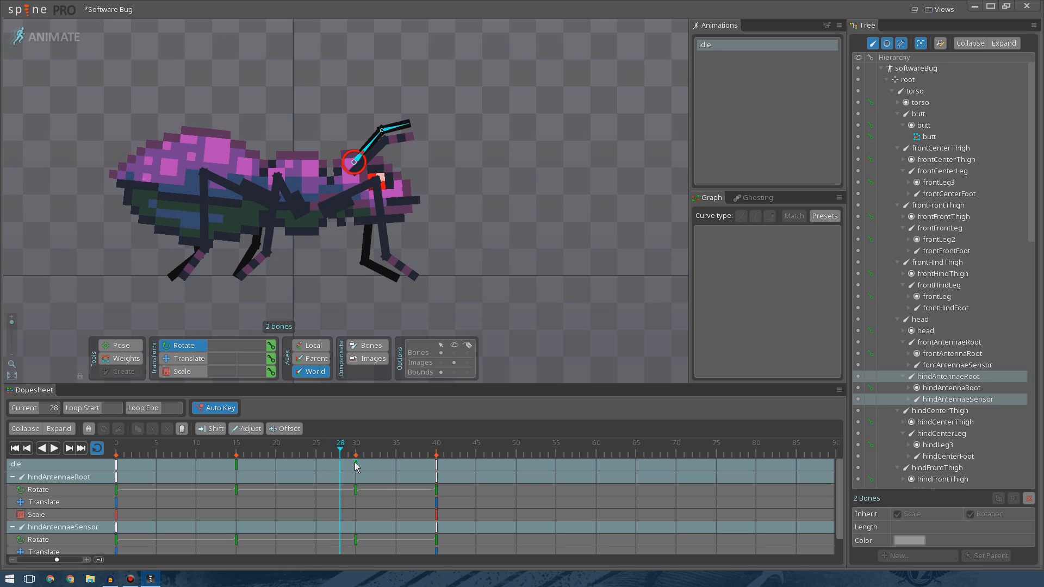
mouse_move(331, 461)
left_mouse_down()
mouse_move(321, 461)
mouse_move(333, 460)
left_mouse_up()
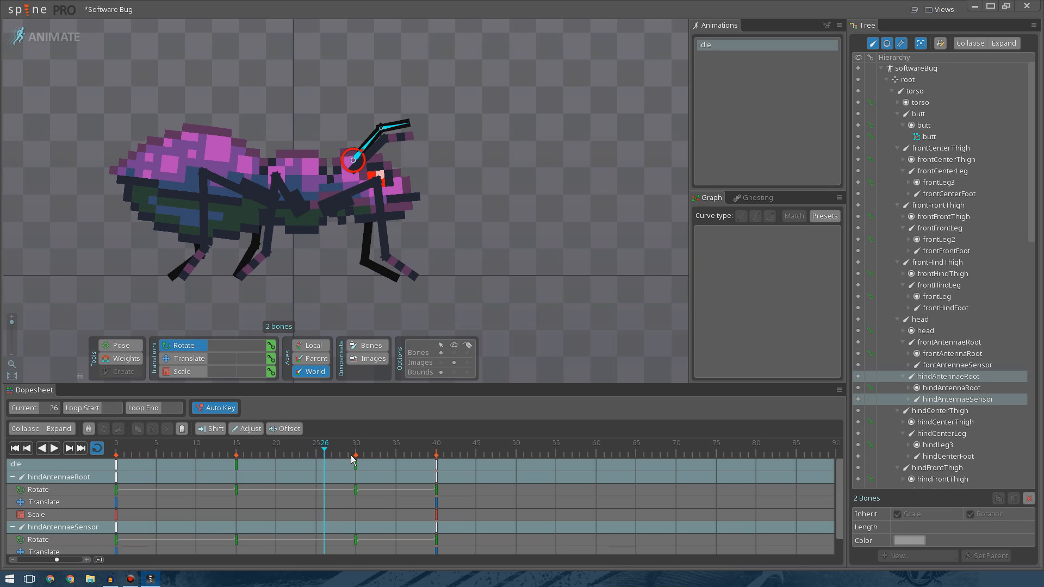
left_click(356, 464)
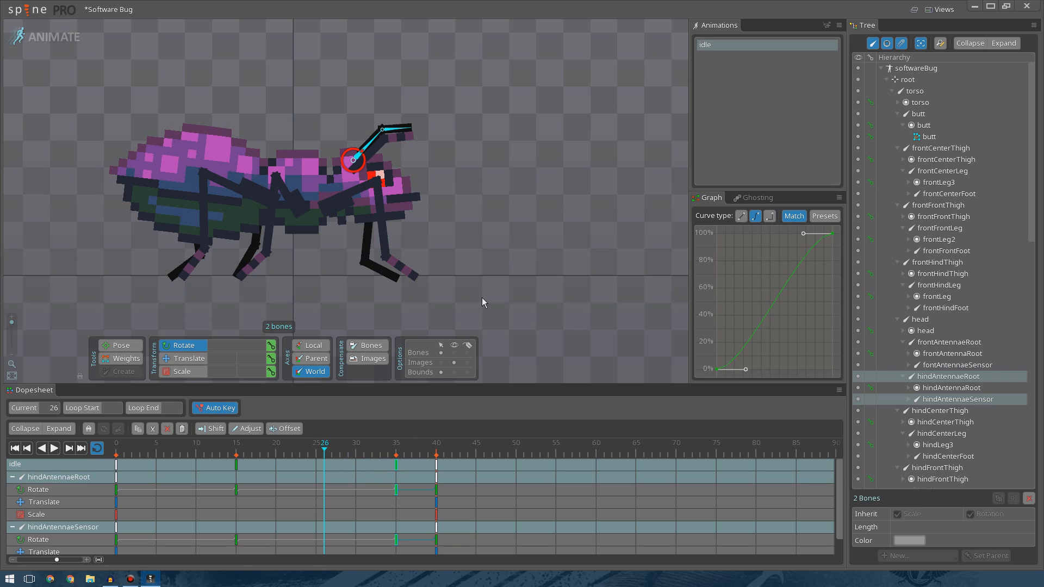
left_click(482, 297)
Play the idle animation from frame 0 while zooming out and panning the view.
left_click_drag(347, 447, 113, 451)
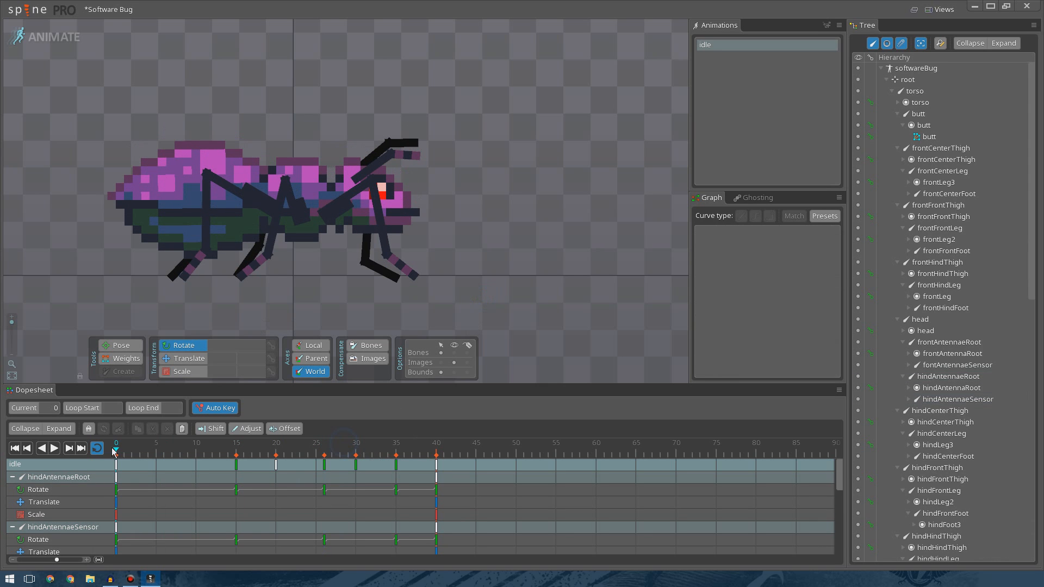
left_click(55, 448)
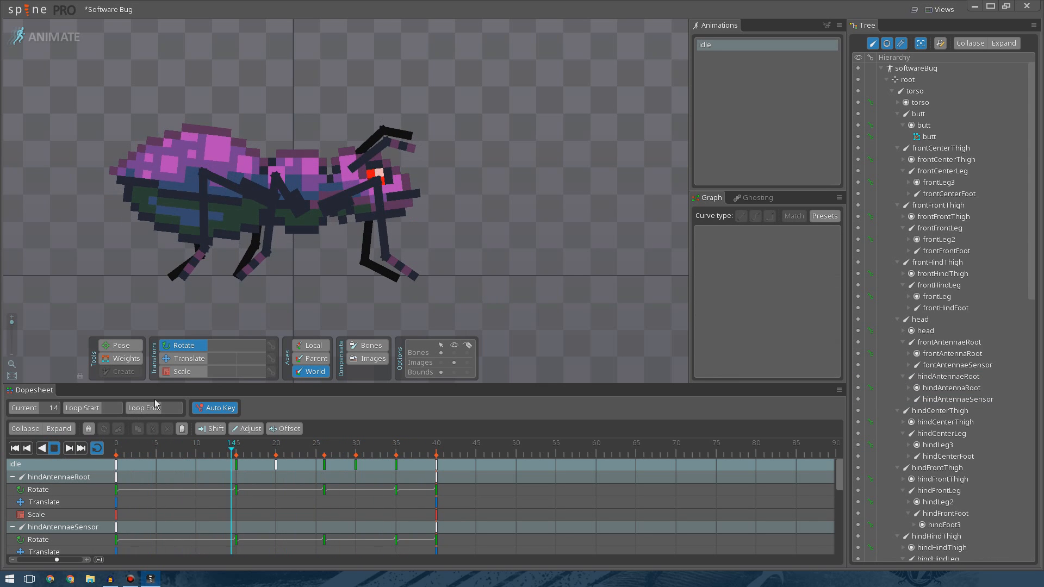
scroll(478, 172, "down", 3)
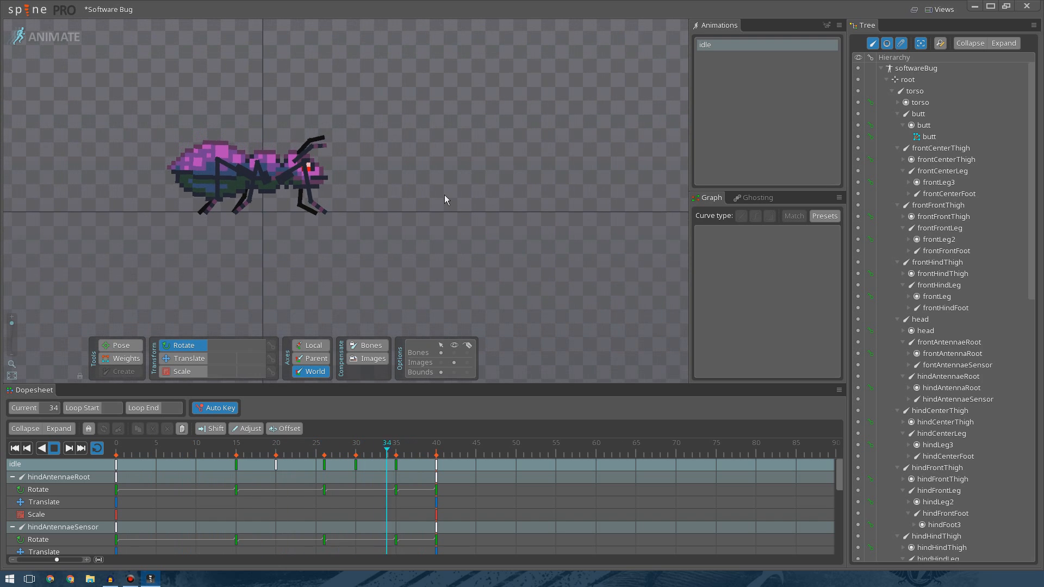
scroll(364, 175, "down", 2)
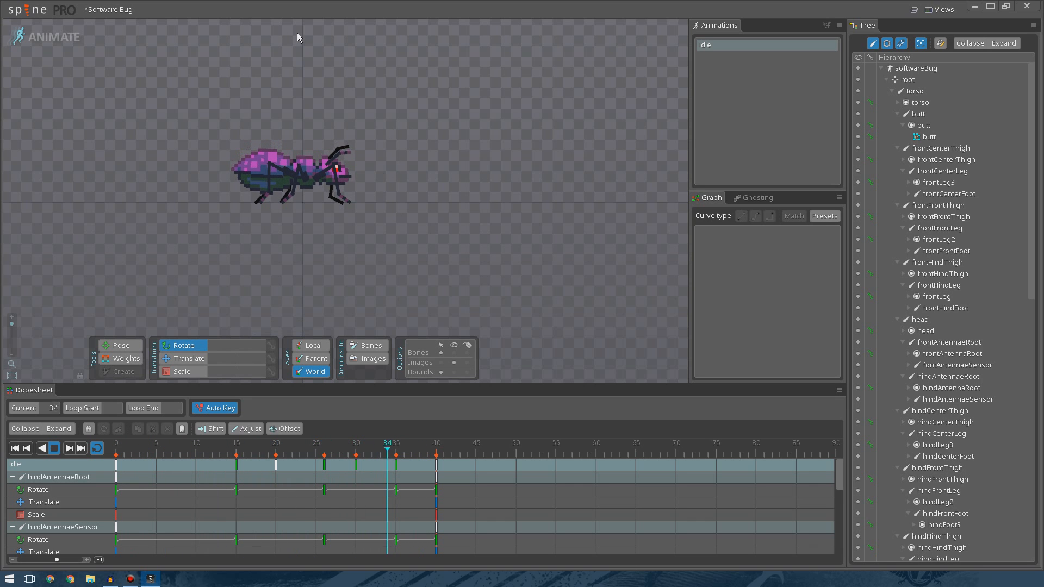
scroll(380, 164, "down", 1)
left_click_drag(380, 164, 445, 228)
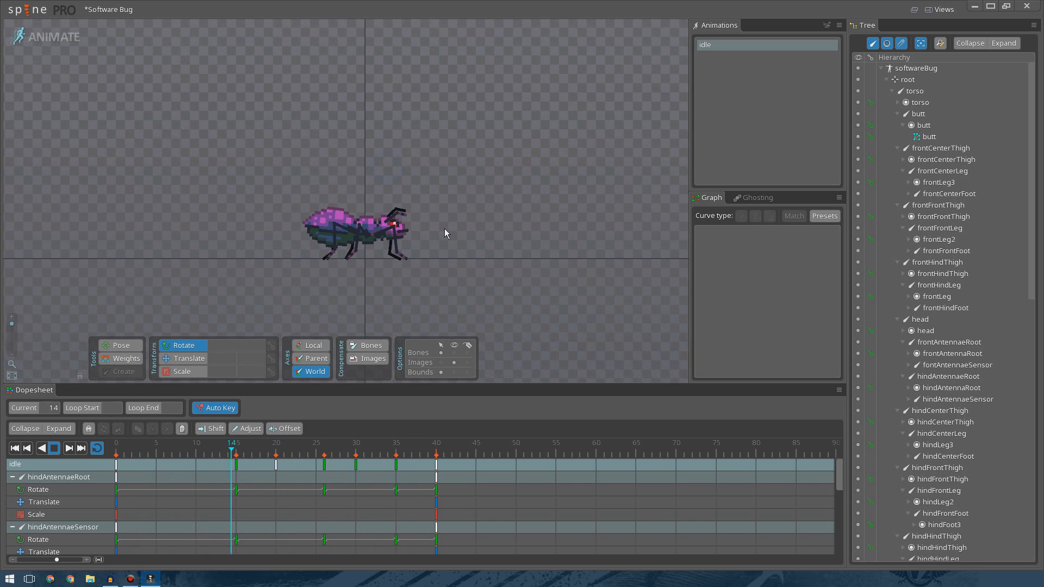
left_click(27, 9)
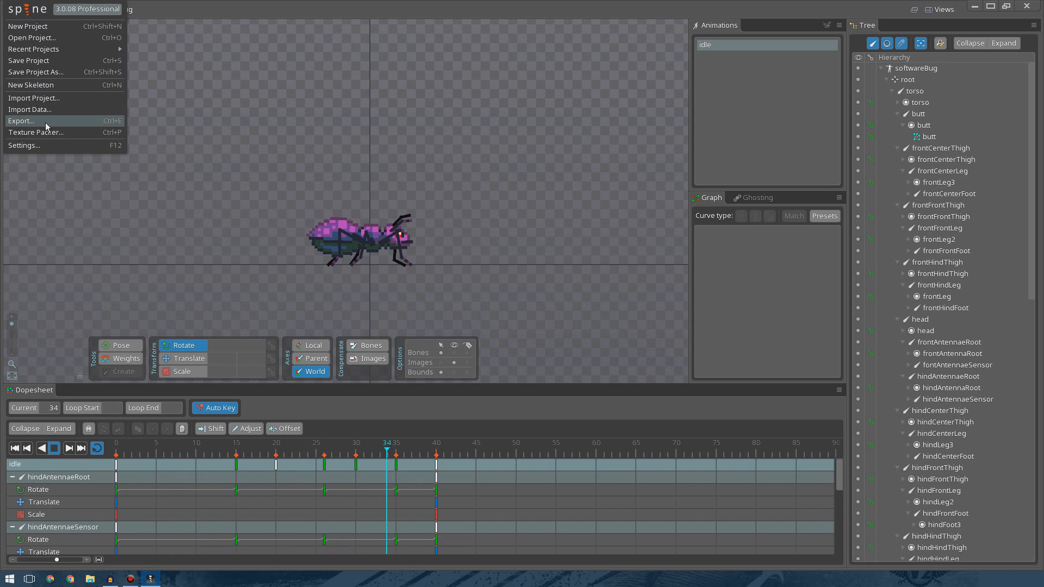
left_click(555, 185)
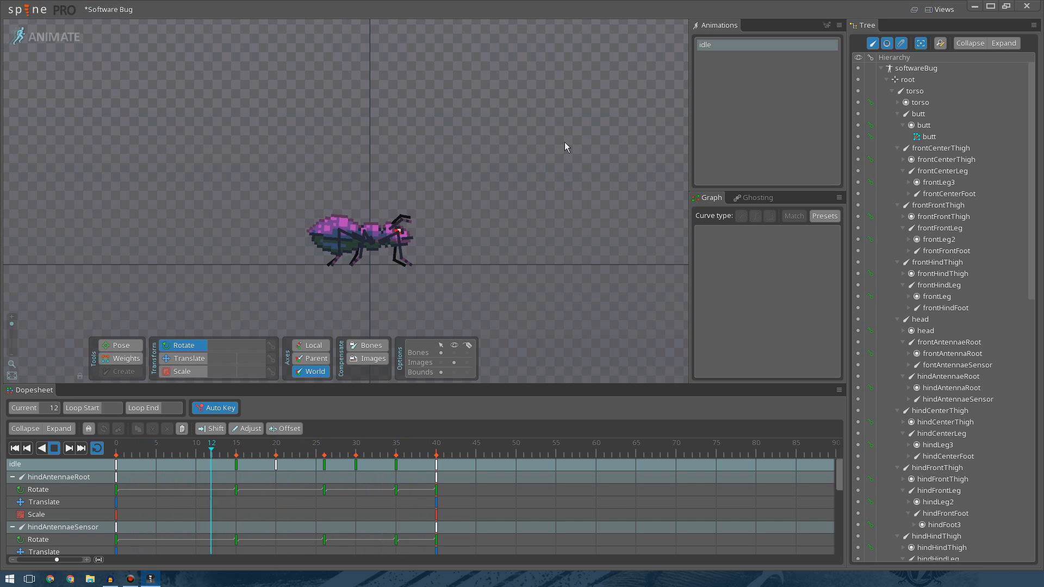